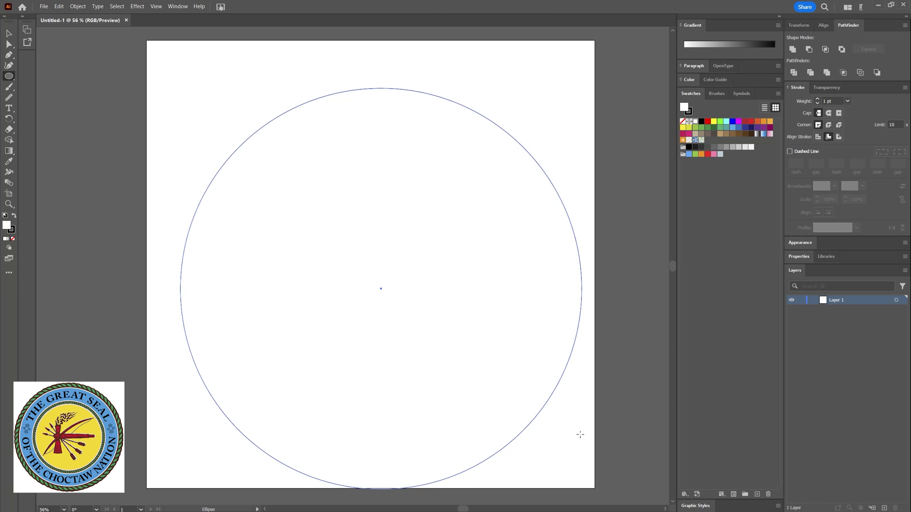
- Move the large circle up within the artboard, then centre it horizontally and vertically on the artboard
click(10, 33)
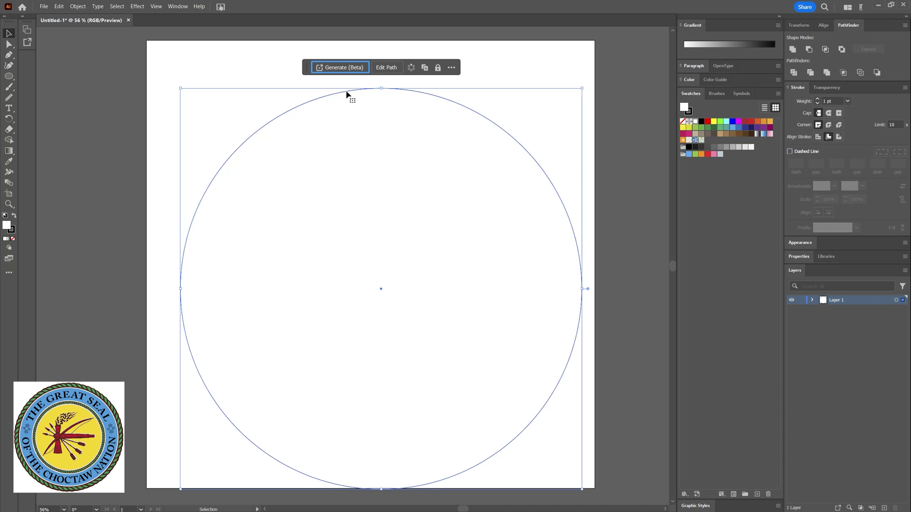
drag(346, 92, 335, 63)
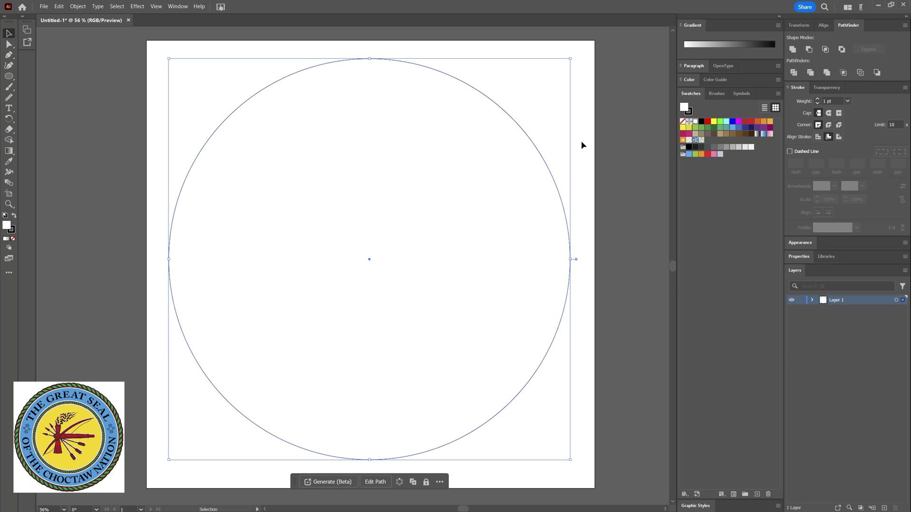
click(823, 25)
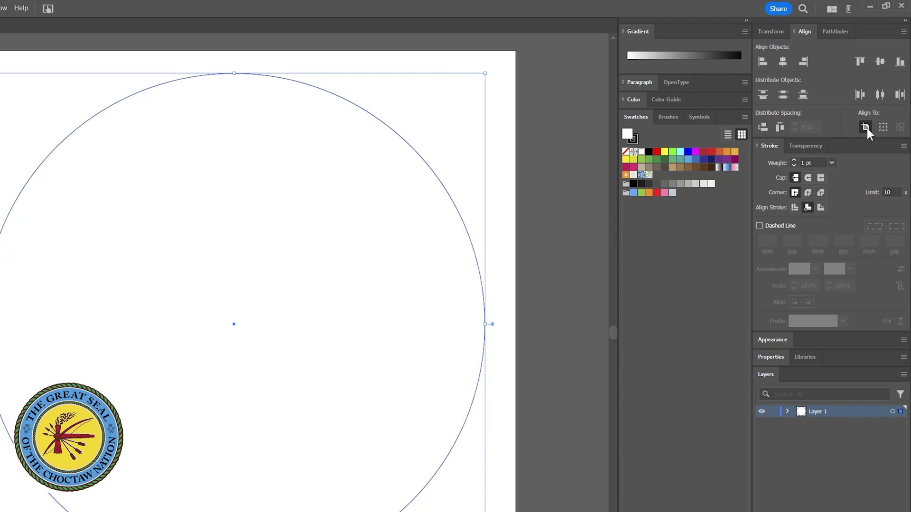
click(783, 62)
click(880, 62)
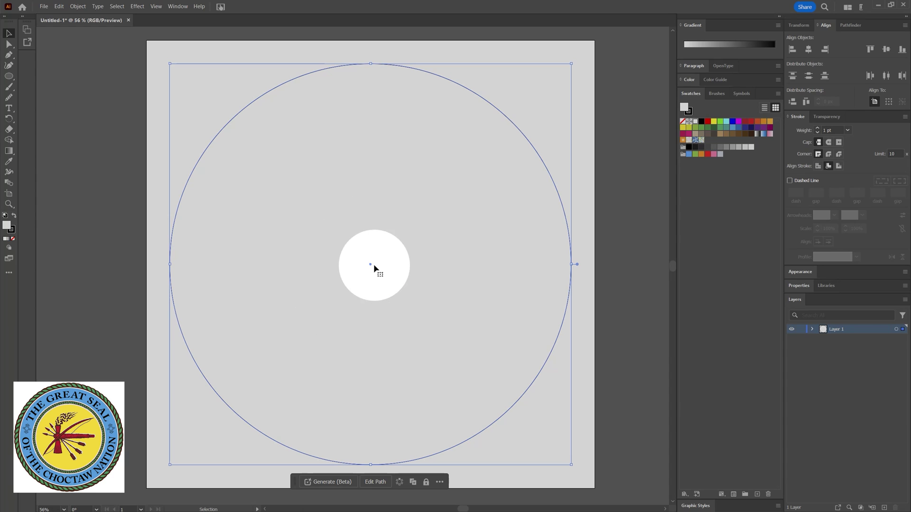
click(586, 156)
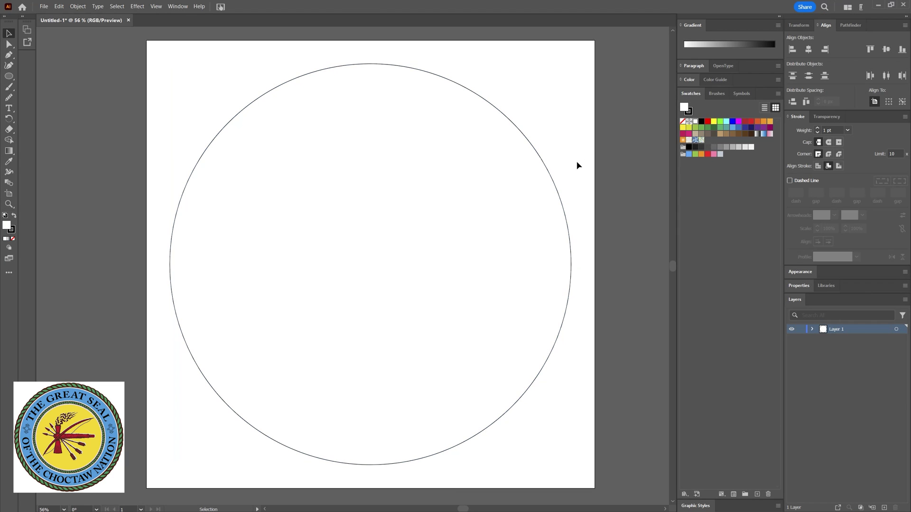
- Save the document as choctaw-seal1.ai in Illustrator 2020 format with PDF compatibility, embedded ICC profiles and compression
key(a)
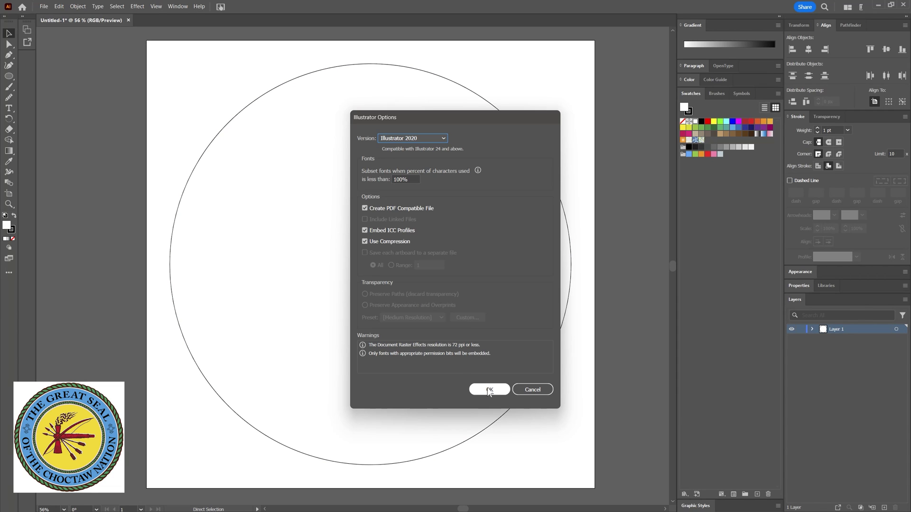
click(489, 388)
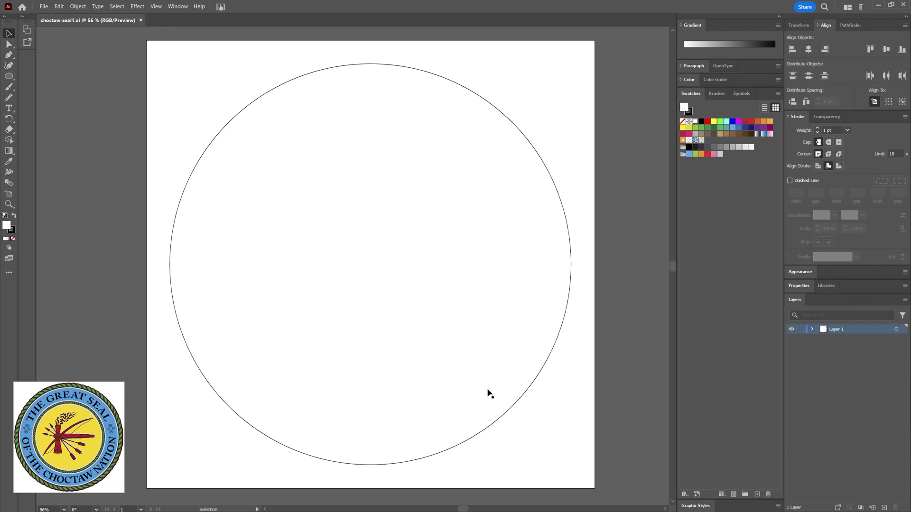
- Copy the circle, paste it in place, and scale the copy down about its centre as a smaller concentric circle
click(569, 322)
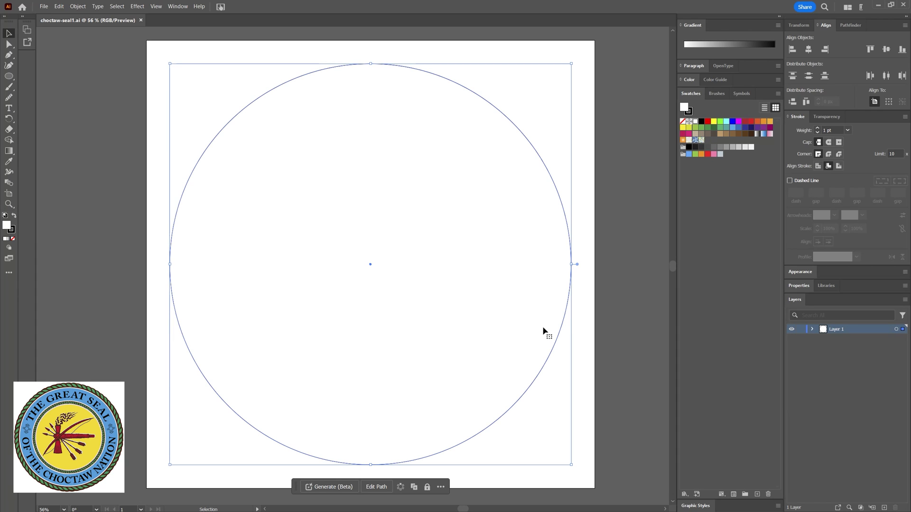
click(58, 7)
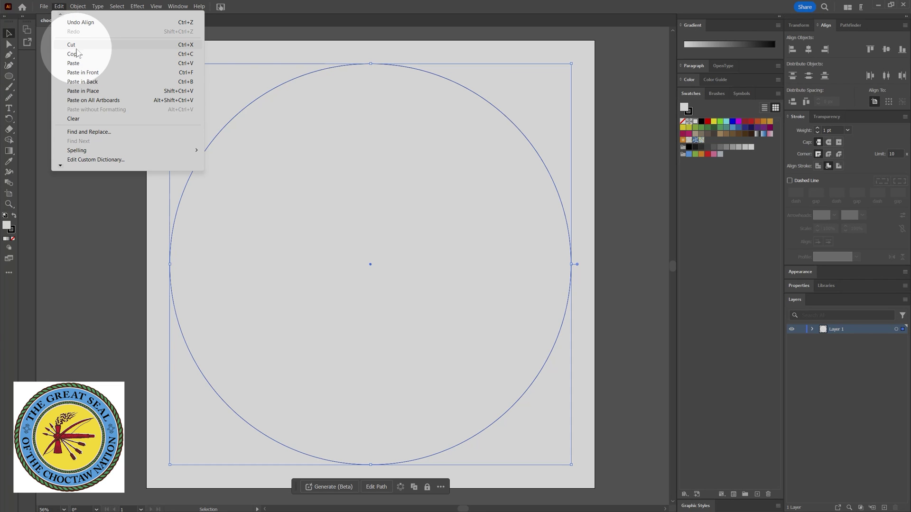
click(76, 56)
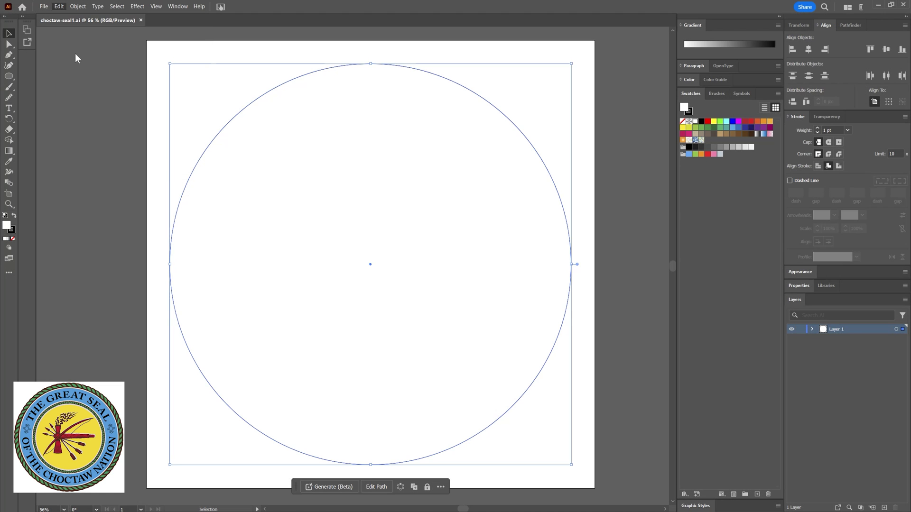
click(59, 6)
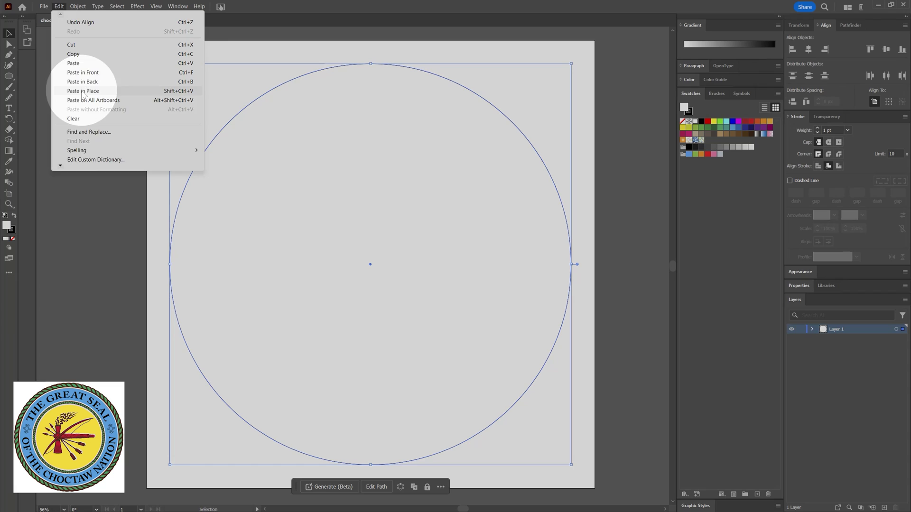
click(82, 91)
drag(570, 64, 536, 98)
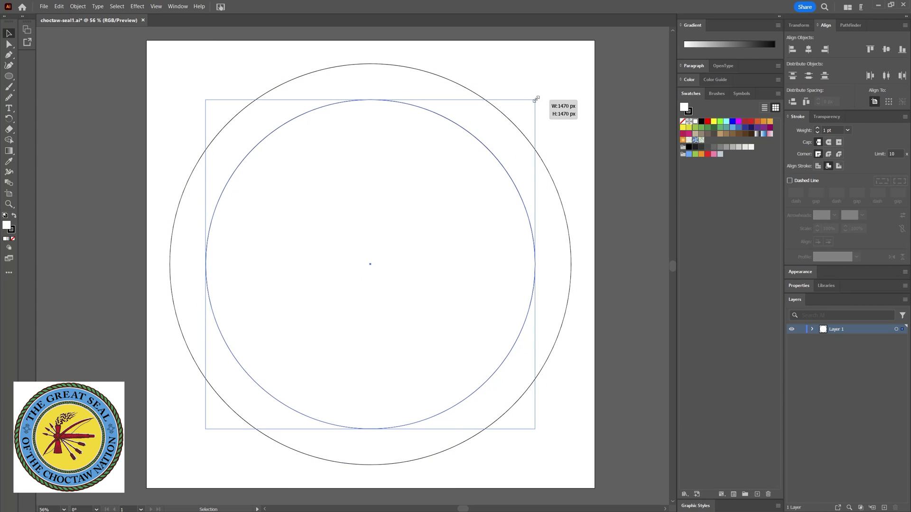
drag(536, 98, 543, 89)
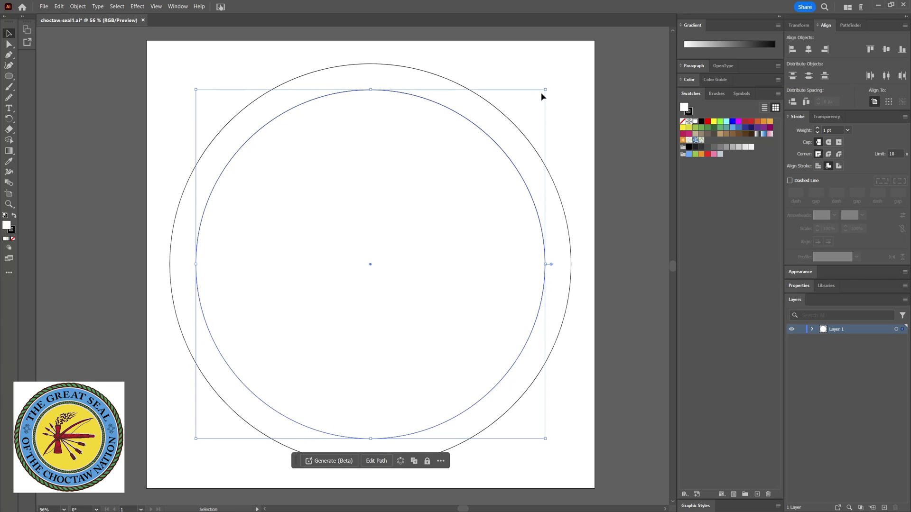
- Duplicate the inner circle in place twice more, scaling each copy down about the centre as two further concentric circles
key(a)
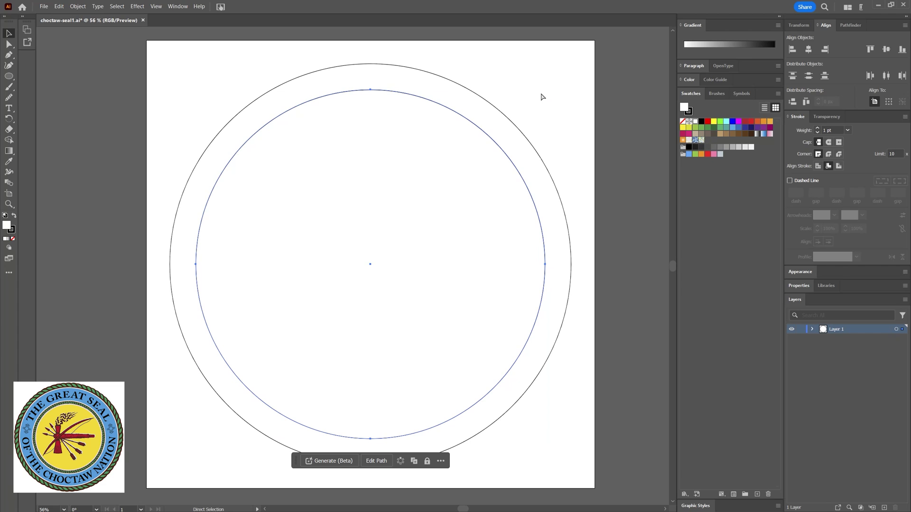
key(v)
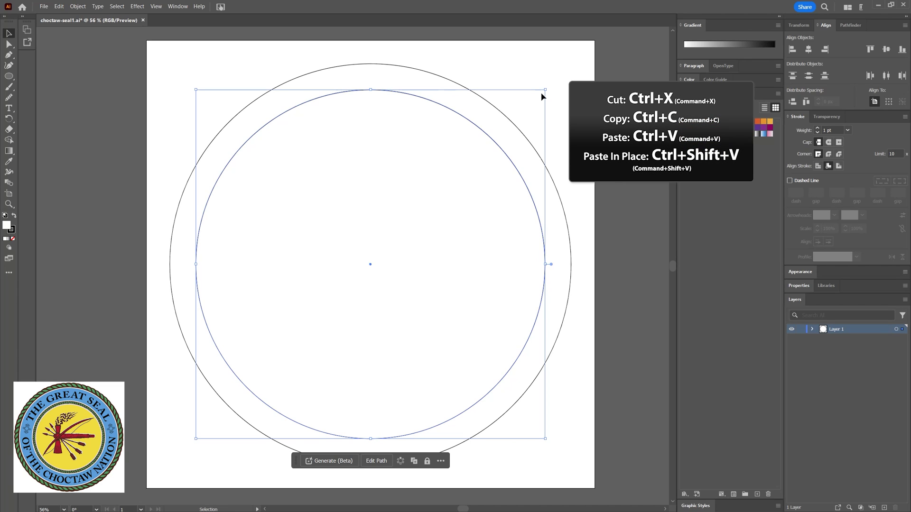
key(ctrl+c)
key(ctrl+shift+v)
drag(545, 90, 513, 122)
click(532, 109)
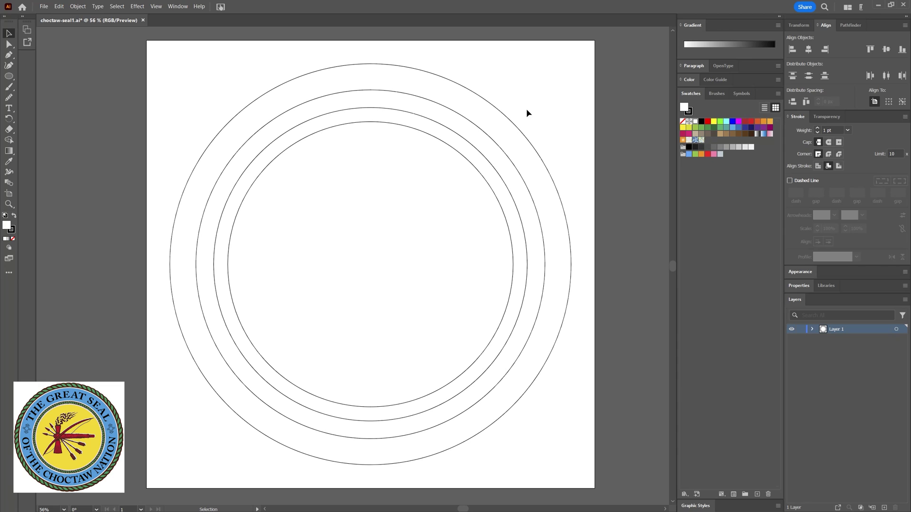
- Remove the fill from all four circles
key(ctrl+a)
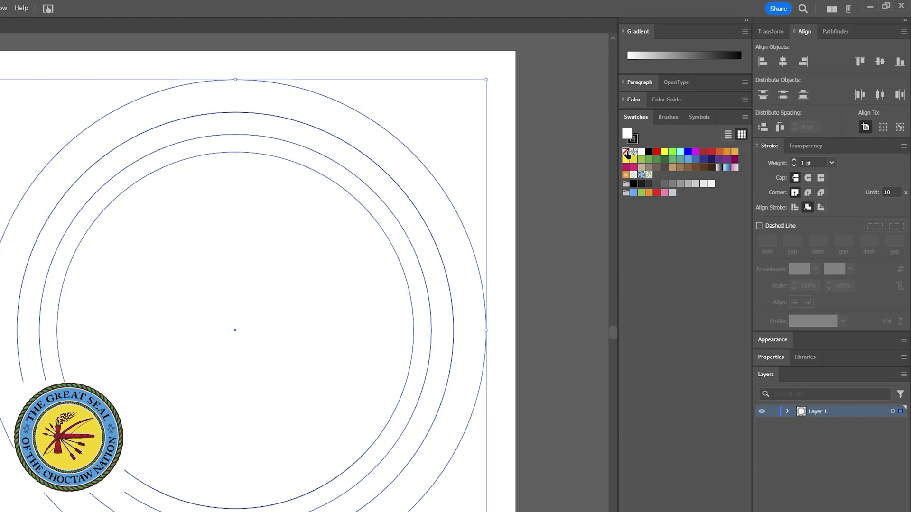
click(626, 152)
- Give the outermost circle a green stroke and increase its weight until it forms a thick ring
click(632, 139)
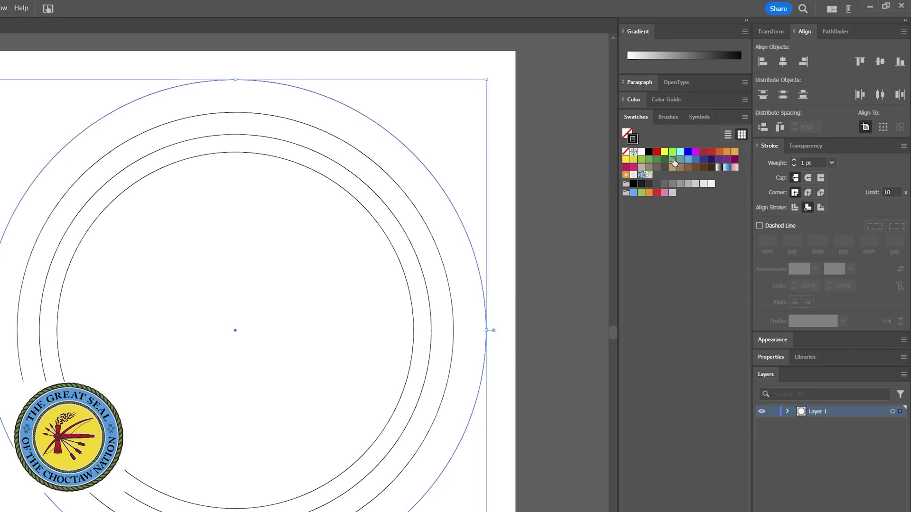
click(672, 159)
click(177, 6)
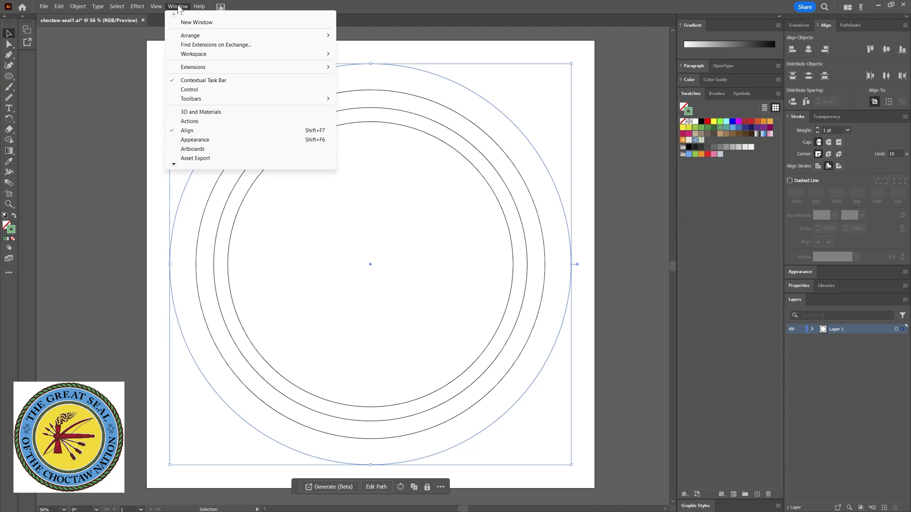
mouse_move(173, 167)
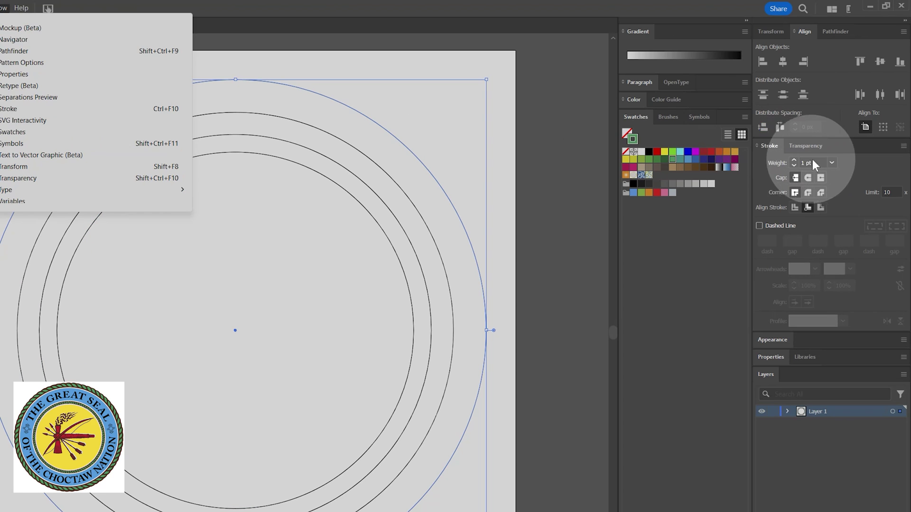
click(817, 127)
click(817, 127)
click(817, 127)
click(817, 127)
drag(795, 159, 794, 163)
- Give the second circle a 148 pt blue stroke and enlarge it about its centre toward the green ring
click(417, 208)
click(687, 159)
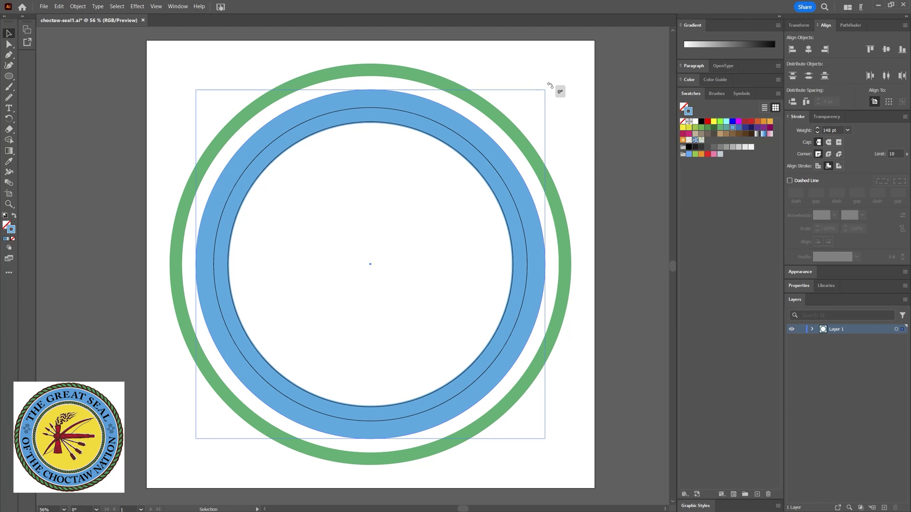
drag(545, 89, 557, 81)
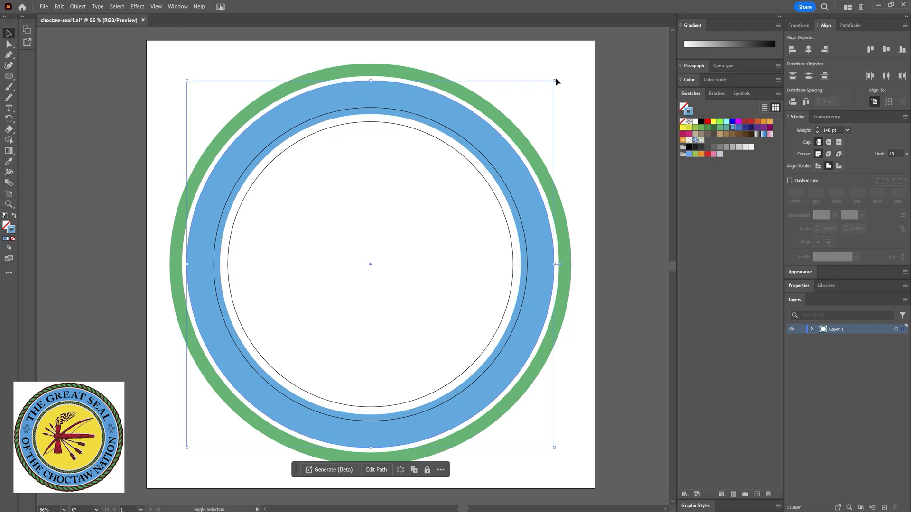
click(560, 95)
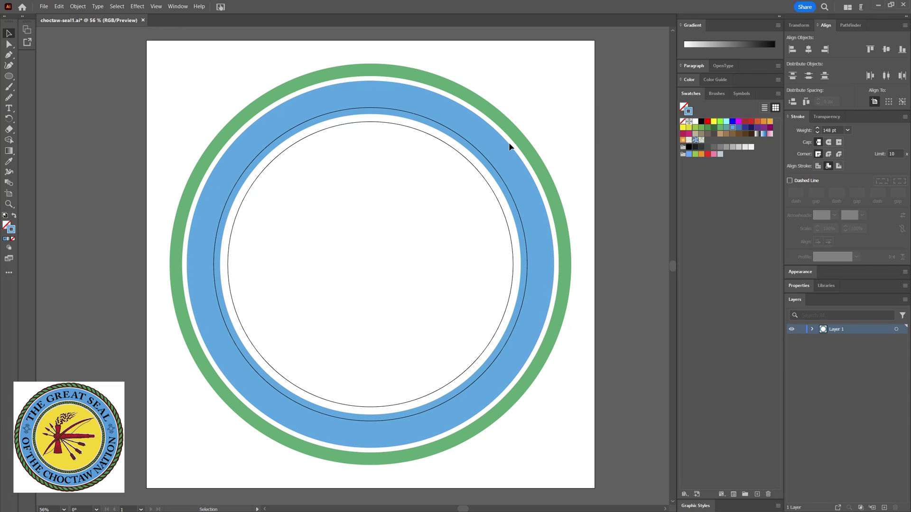
- Scale the two innermost circles down together about their centre so they fit inside the blue ring
click(489, 167)
drag(527, 108, 513, 124)
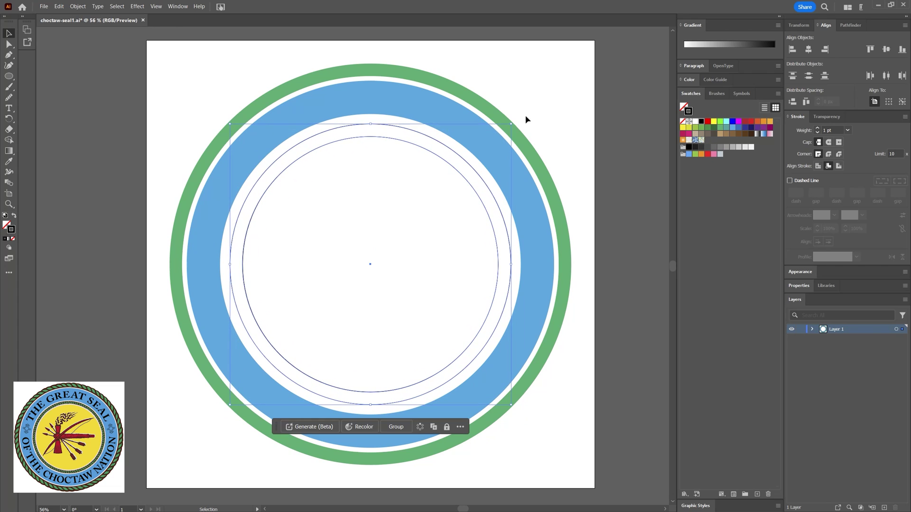
click(525, 117)
- Give the third circle, just inside the blue ring, a 44 pt green stroke and enlarge it slightly about its centre
click(469, 162)
click(720, 127)
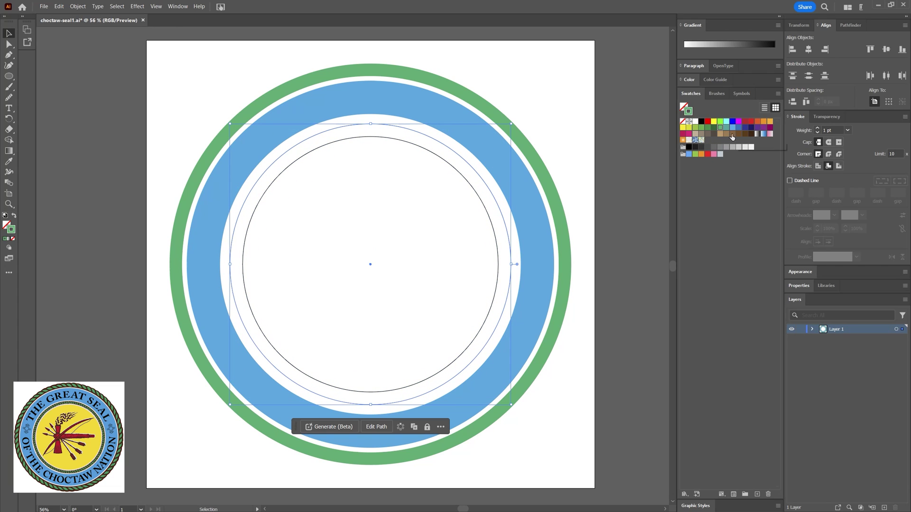
click(817, 129)
click(818, 129)
click(817, 128)
click(817, 128)
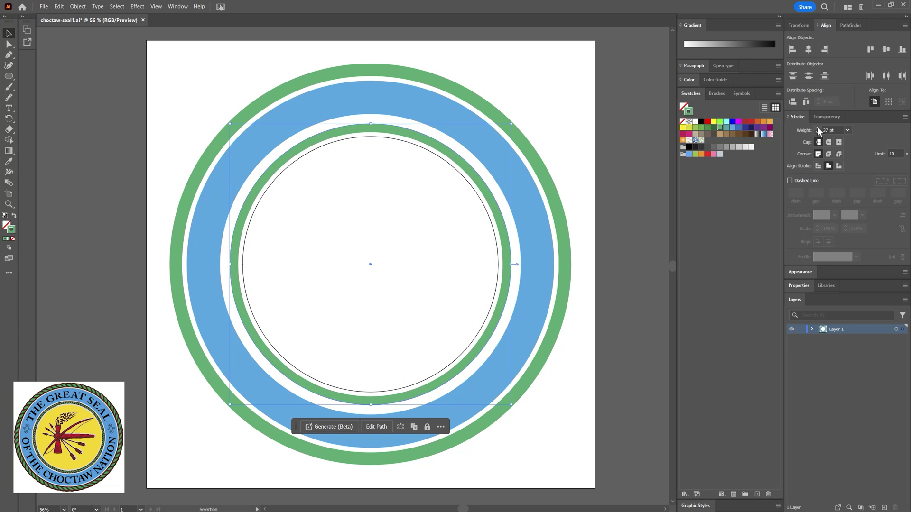
click(817, 128)
click(818, 128)
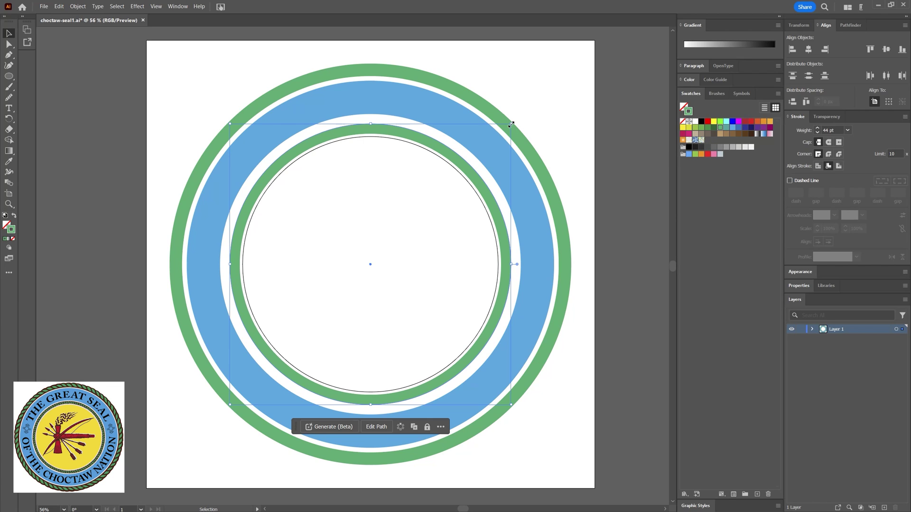
drag(512, 123, 517, 120)
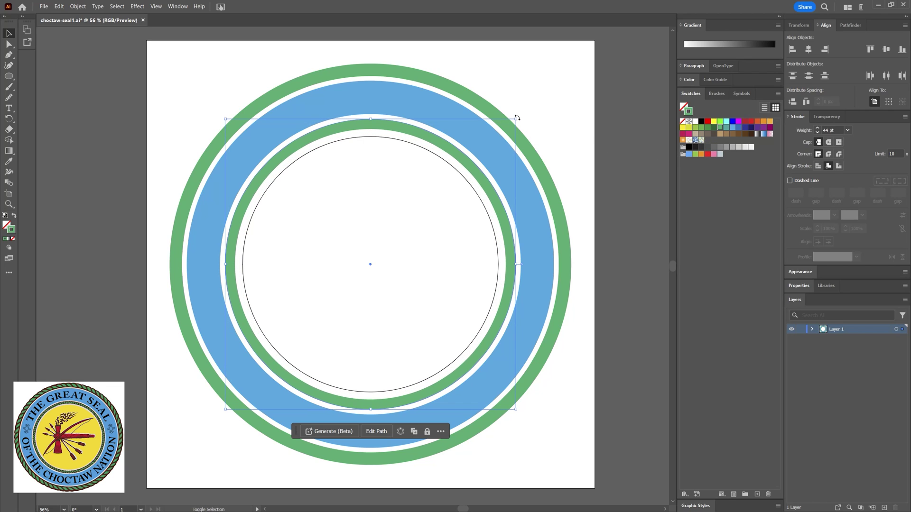
- Fill the innermost circle with yellow
click(467, 183)
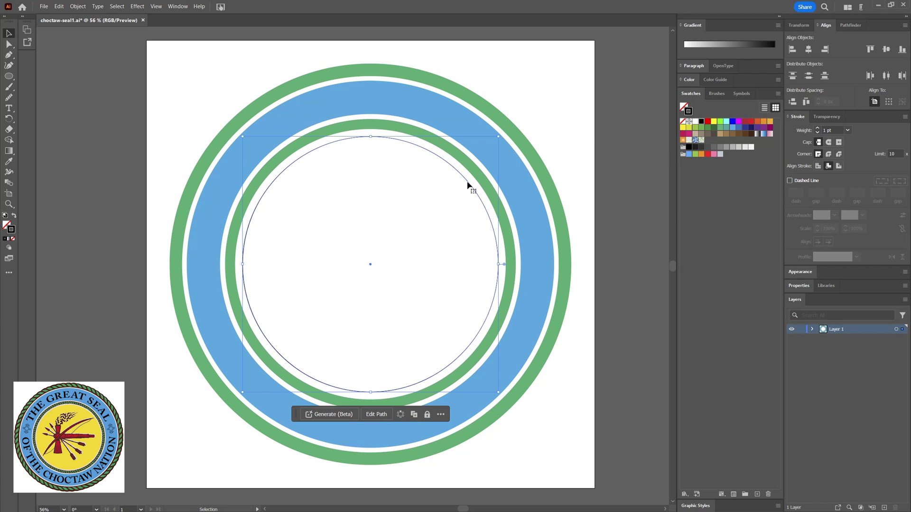
click(684, 116)
click(682, 127)
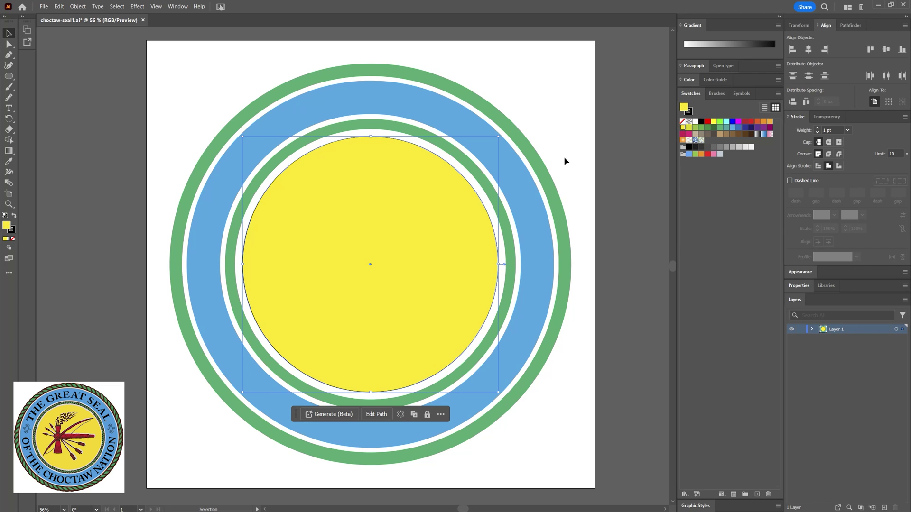
- Remove the stroke from the yellow circle and enlarge it slightly about its centre
click(474, 218)
click(688, 111)
click(683, 122)
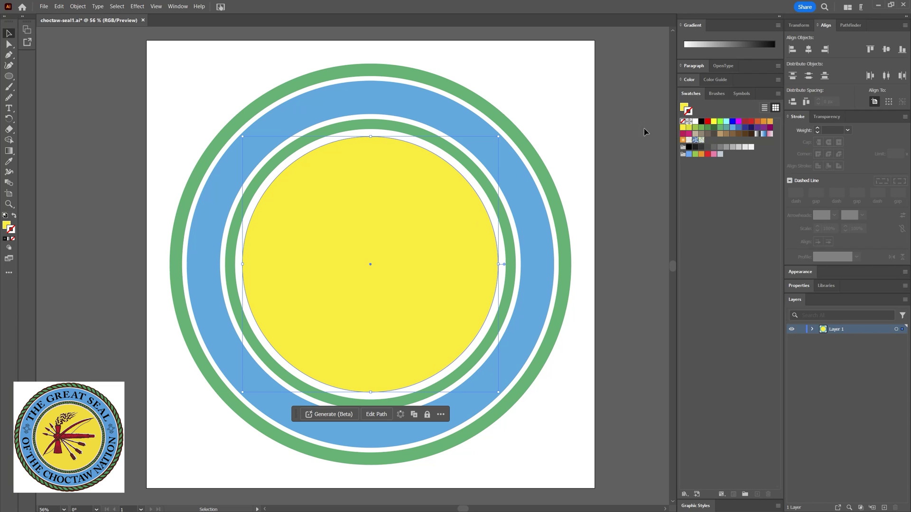
drag(499, 137, 502, 135)
click(531, 117)
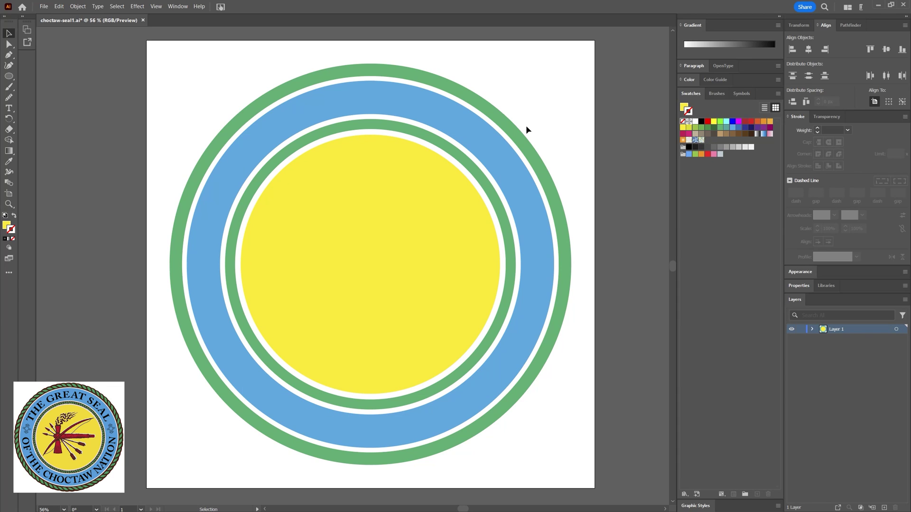
- Rename Layer 1 as background and lock it
double_click(824, 332)
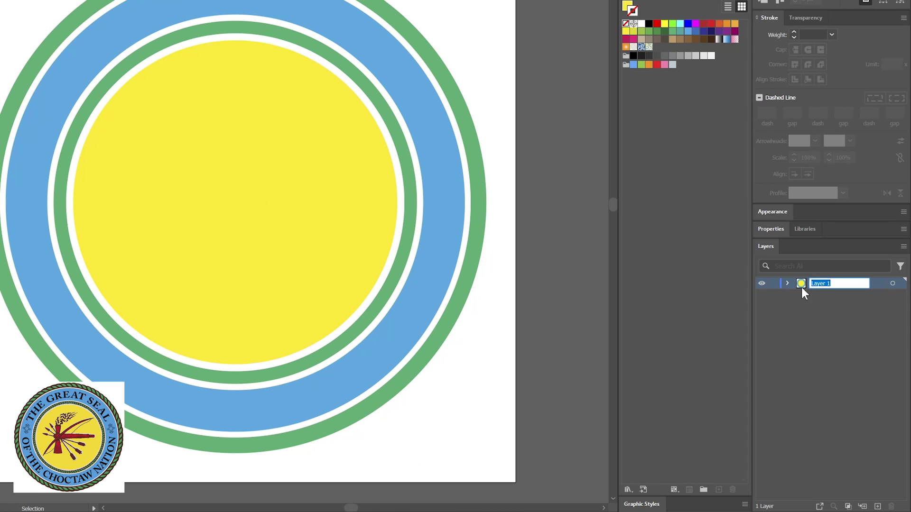
text(background)
key(Return)
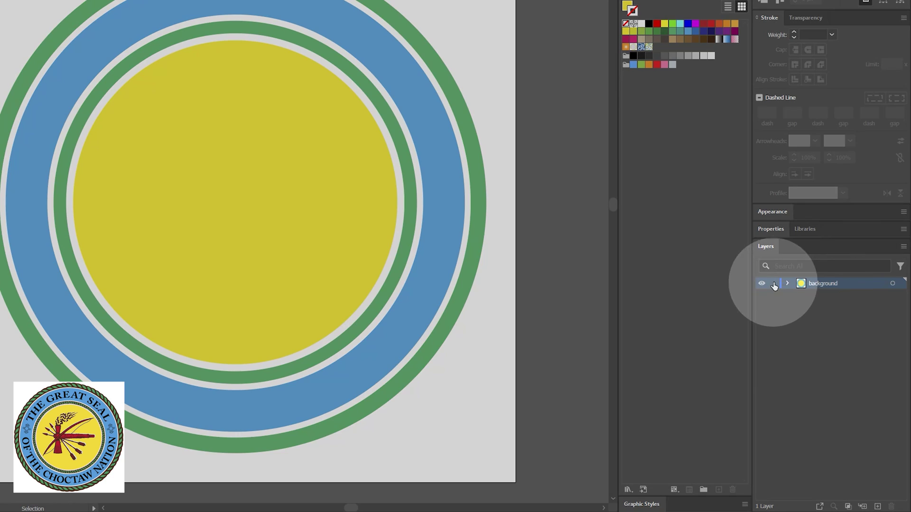
click(773, 283)
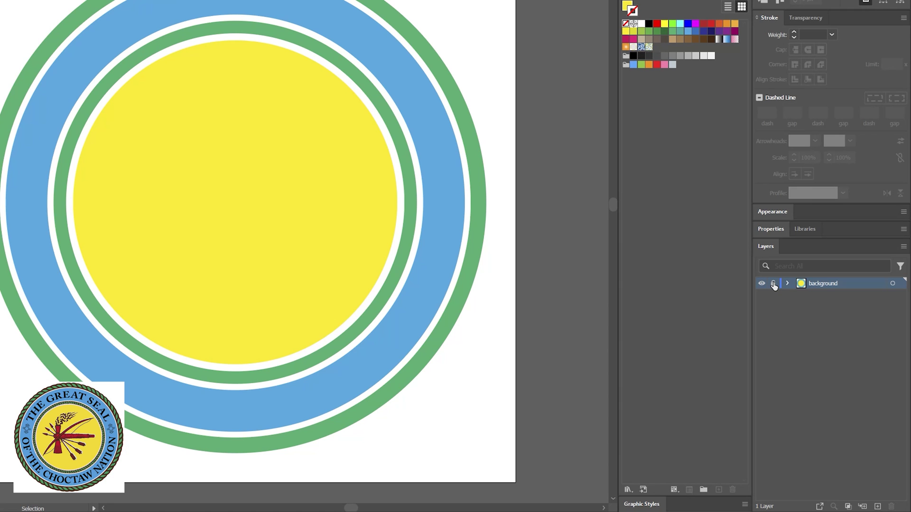
- Create a new layer above the background layer and name it text
click(877, 506)
double_click(816, 283)
text(text)
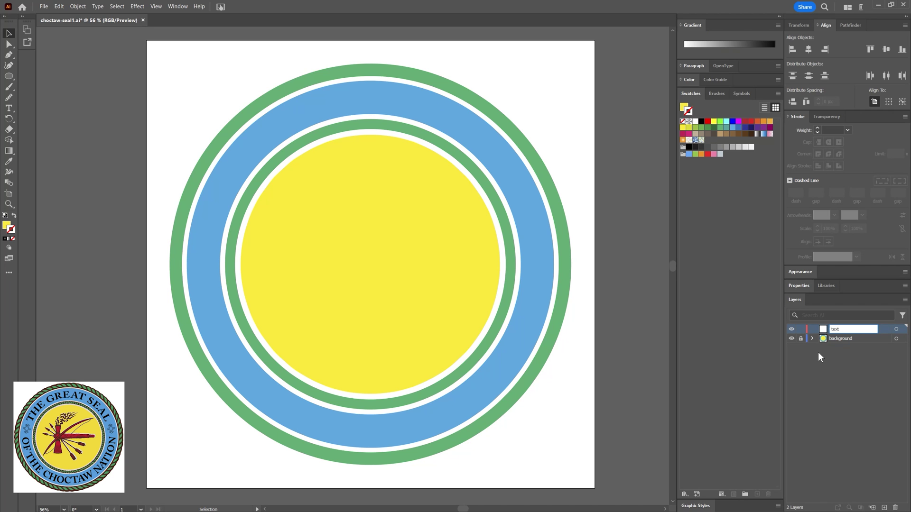
key(Return)
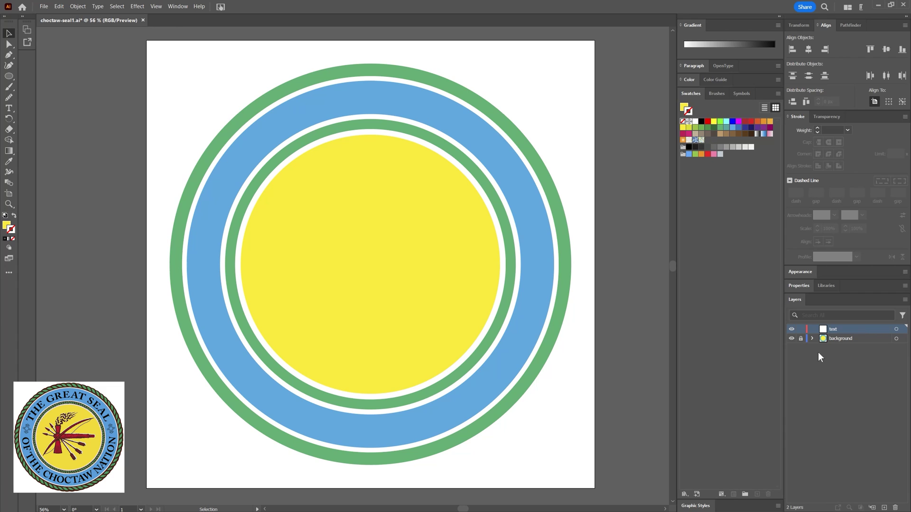
- Draw a black-filled circle outward from the seal's centre, with its edge in the outer half of the blue ring
click(9, 108)
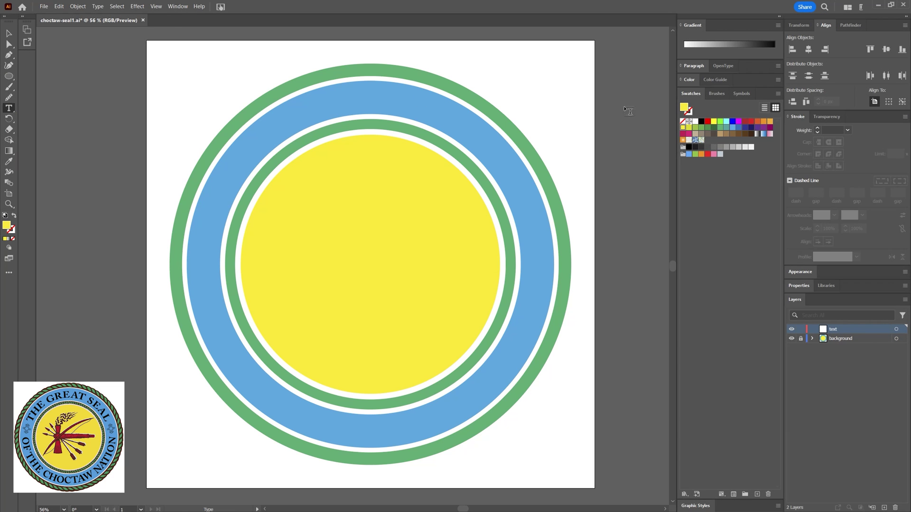
click(702, 121)
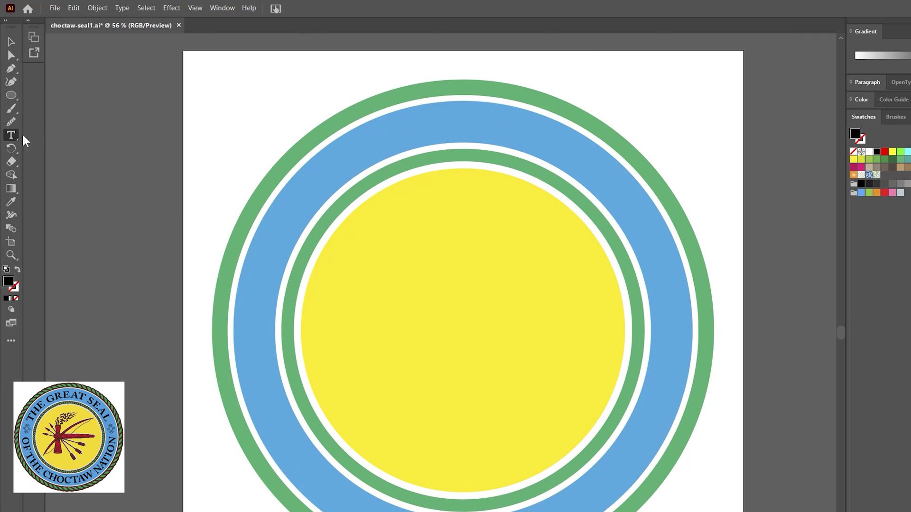
click(11, 136)
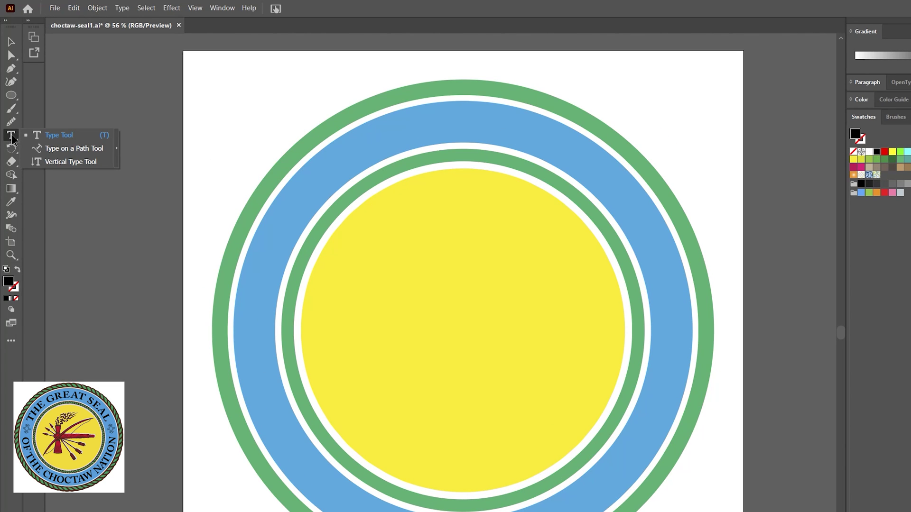
click(42, 149)
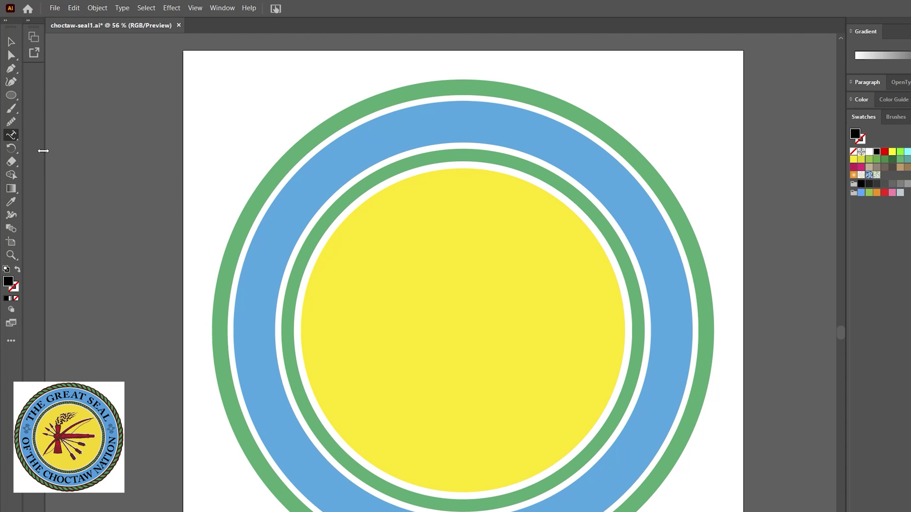
click(12, 94)
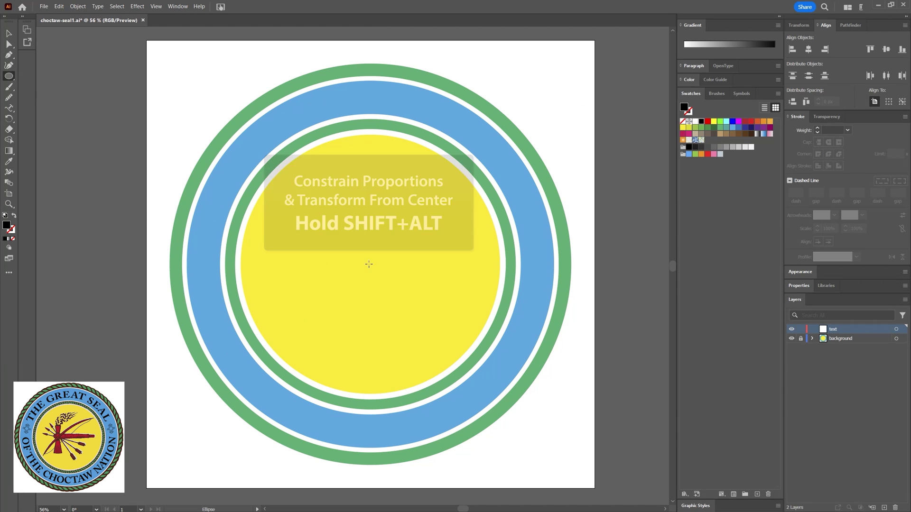
drag(369, 264, 542, 437)
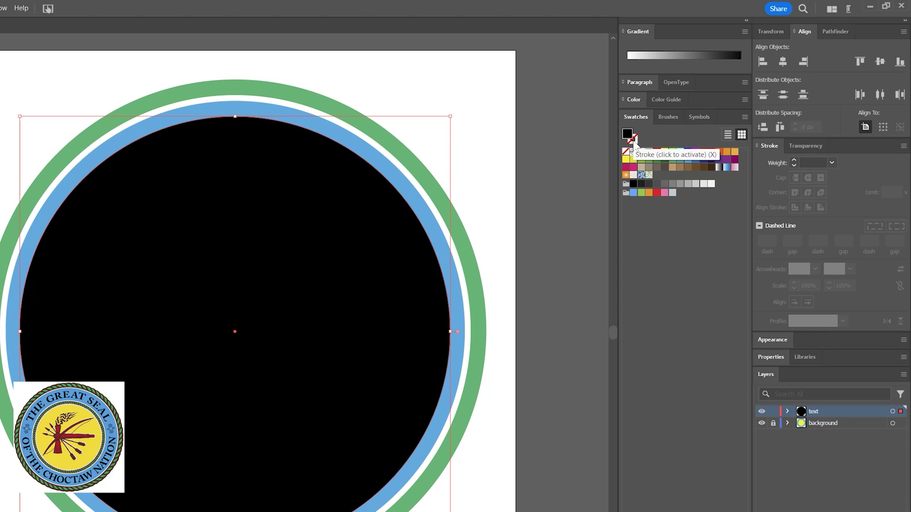
- Swap the new circle's fill for a 1 pt black stroke and centre it horizontally and vertically on the artboard
click(689, 113)
key(shift+x)
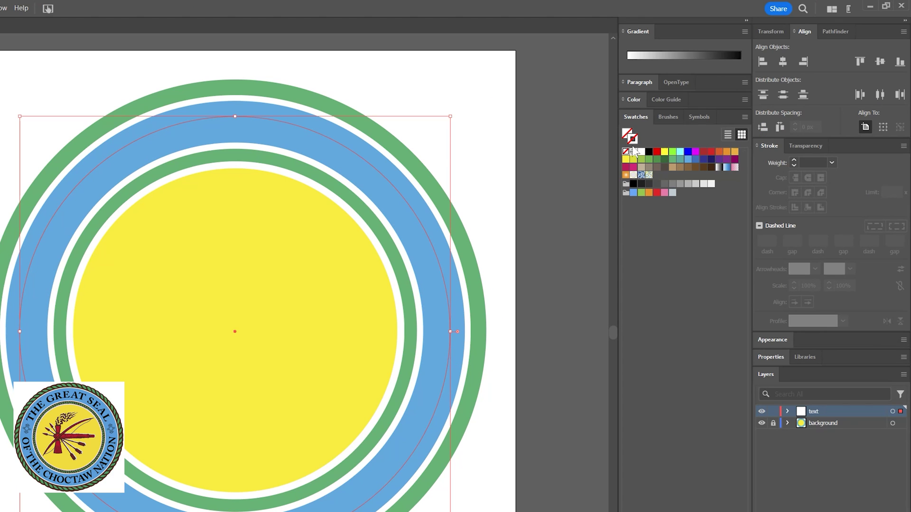
click(634, 184)
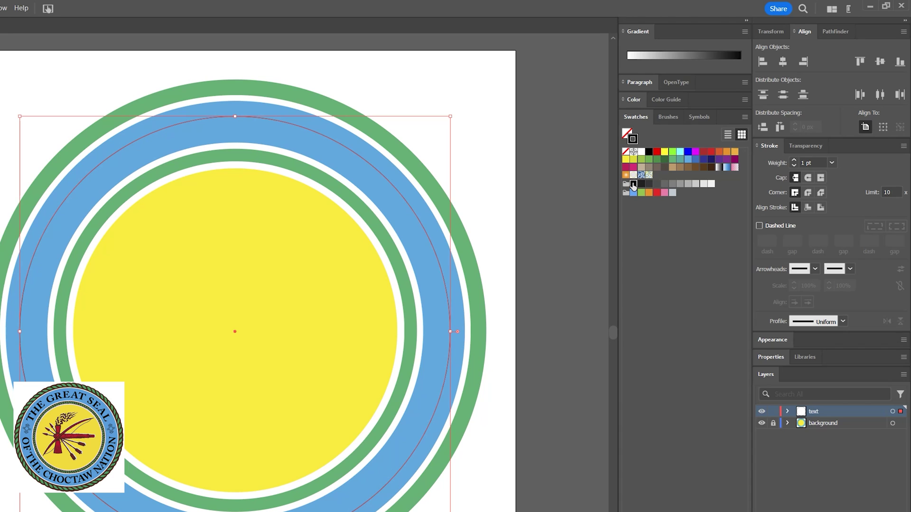
click(783, 61)
click(879, 61)
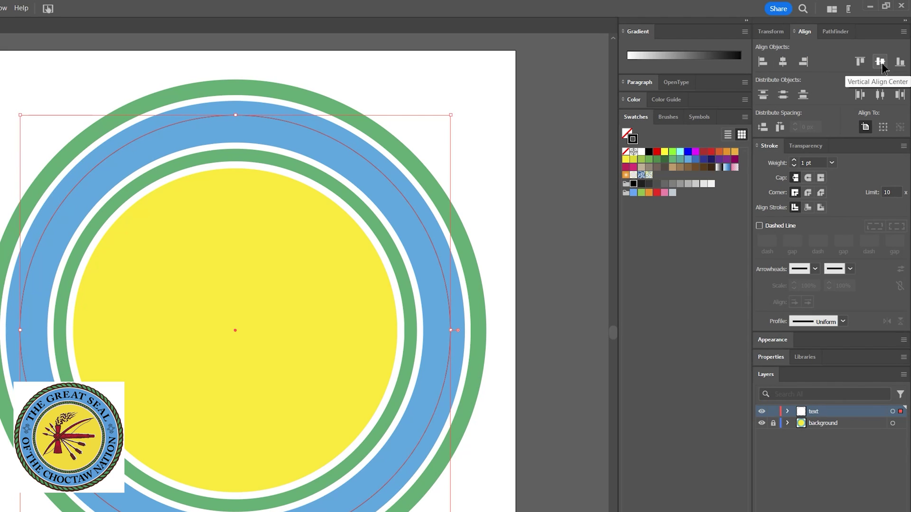
- Add the centred text THE GREAT SEAL along the circle's path and rotate it to the top of the ring
key(t)
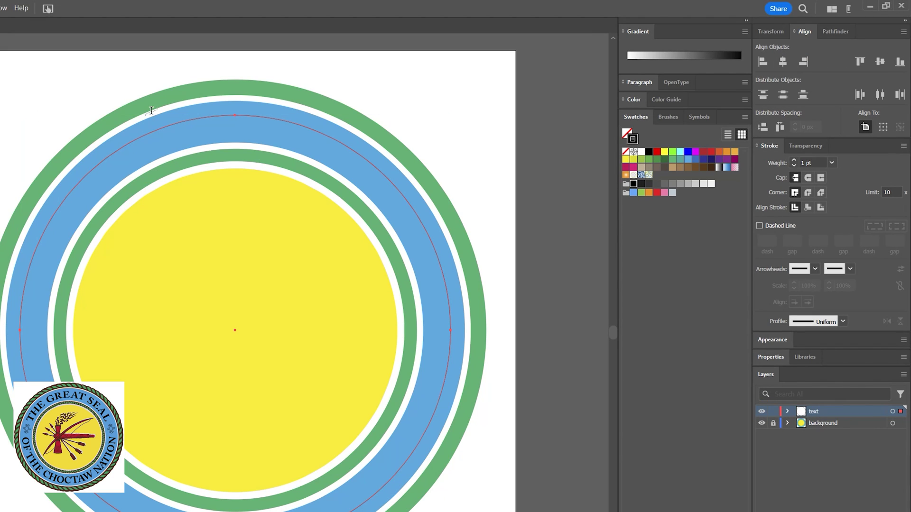
click(230, 115)
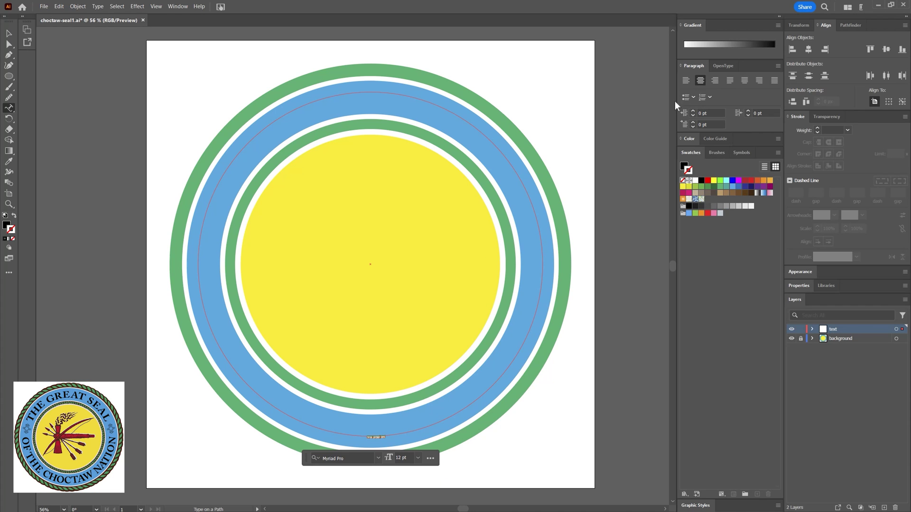
click(9, 33)
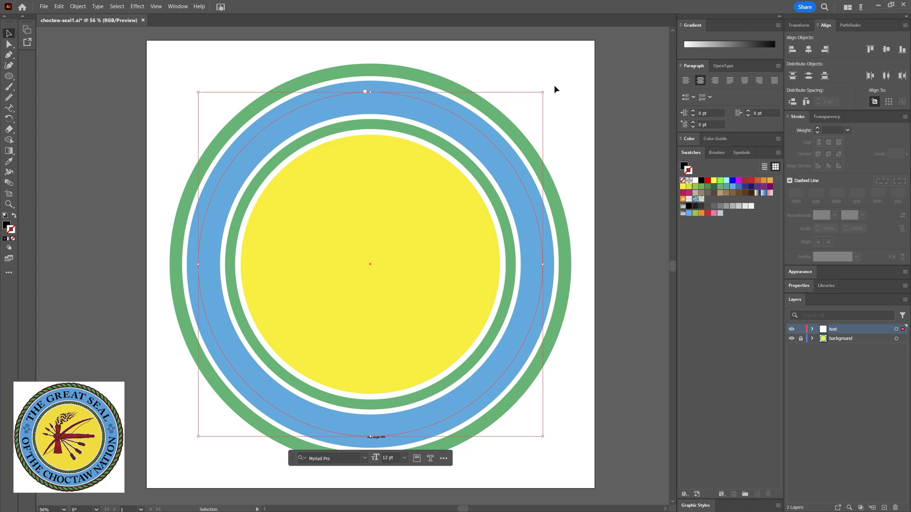
drag(545, 88, 255, 328)
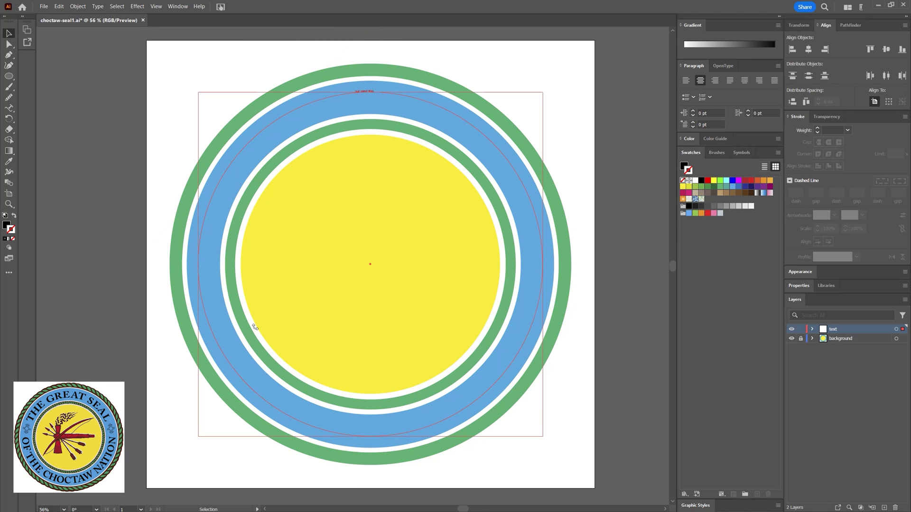
- Show the character settings and set the font size of THE GREAT SEAL to 190 pt
click(178, 6)
mouse_move(189, 152)
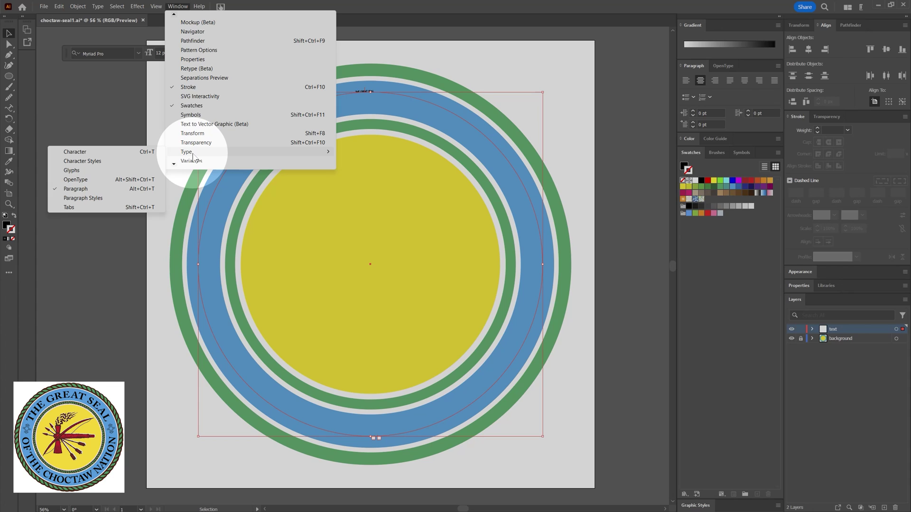
click(75, 152)
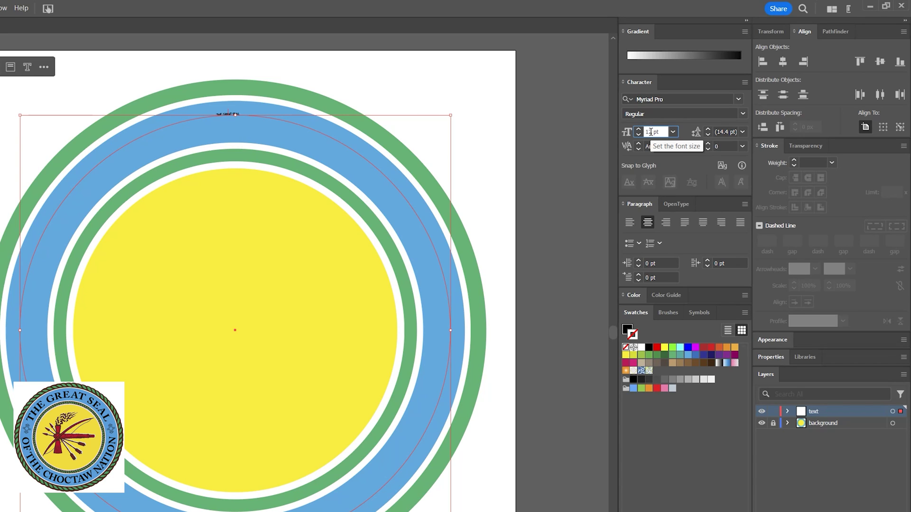
text(0)
key(Return)
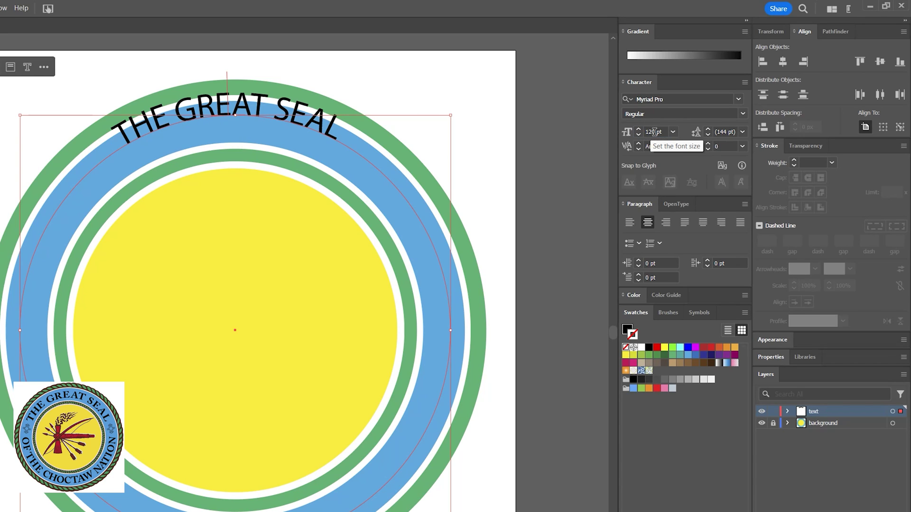
click(639, 129)
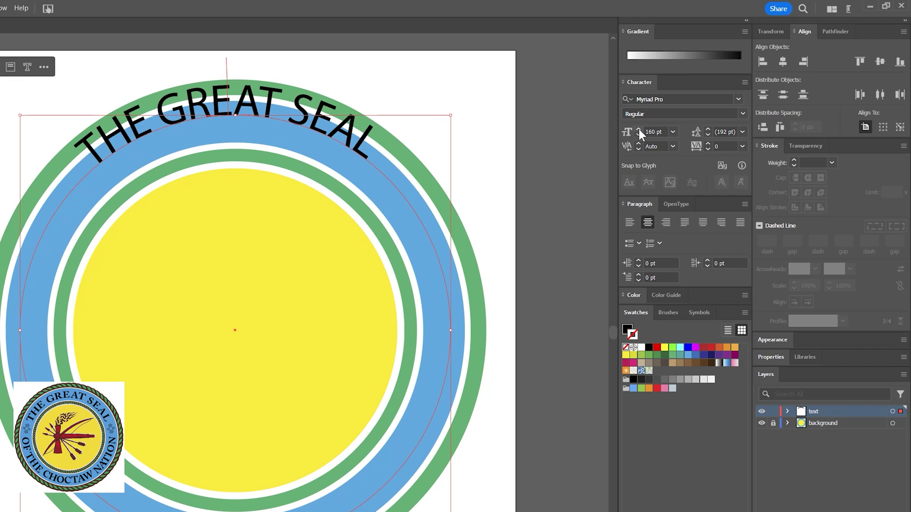
click(638, 130)
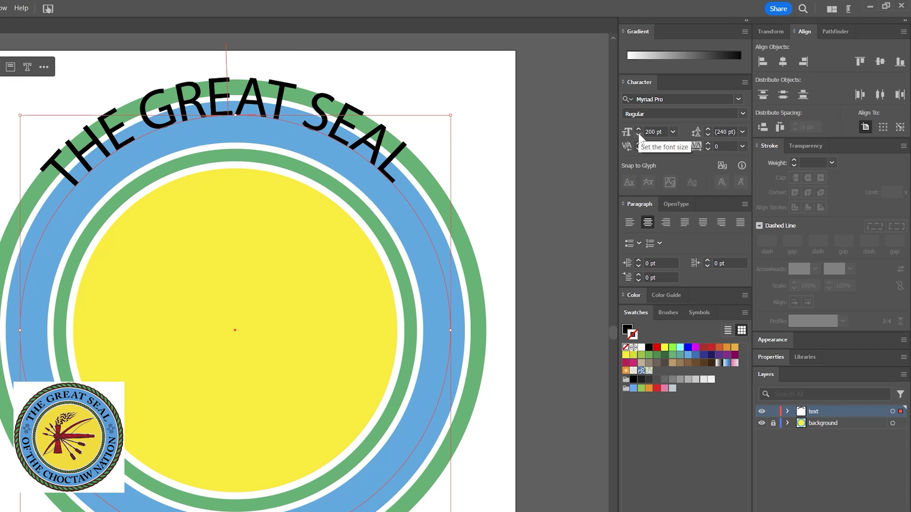
click(638, 135)
- Set THE GREAT SEAL in Minion Variable Concept Bold and shrink its circle about the centre so the lettering fits the blue ring
click(675, 98)
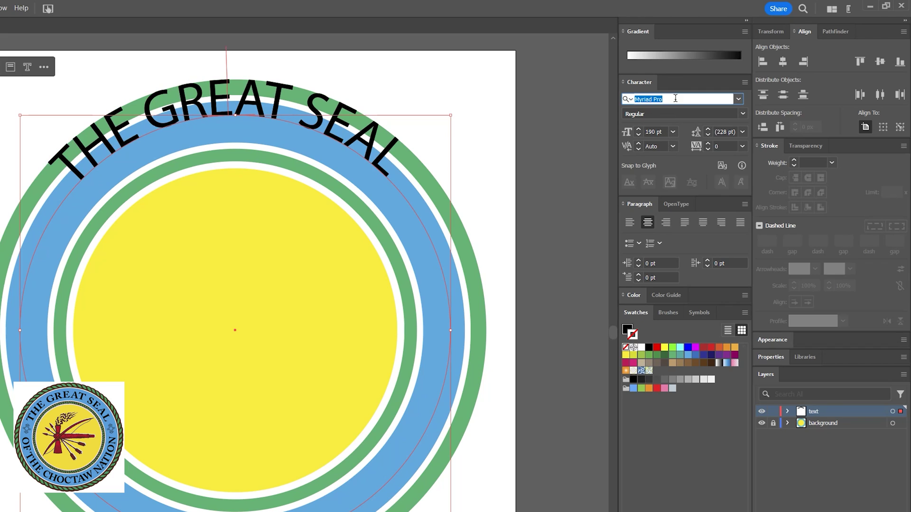
click(738, 99)
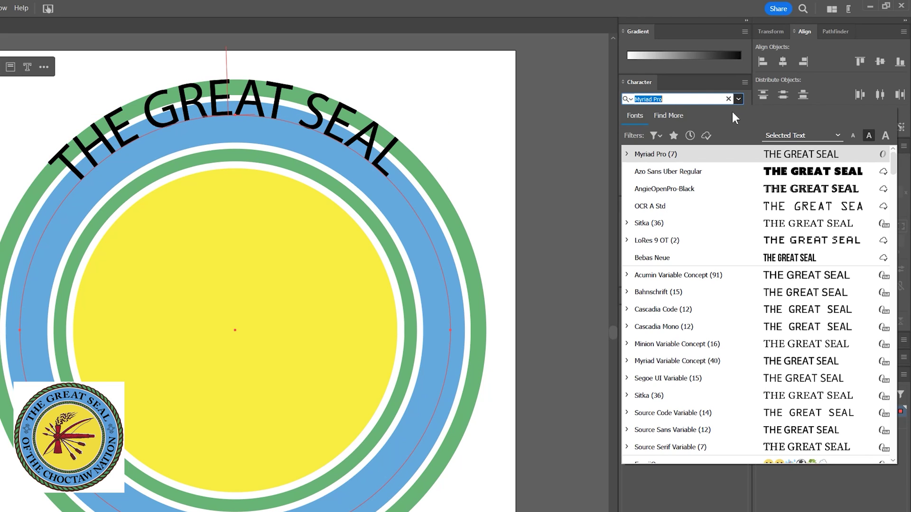
click(835, 350)
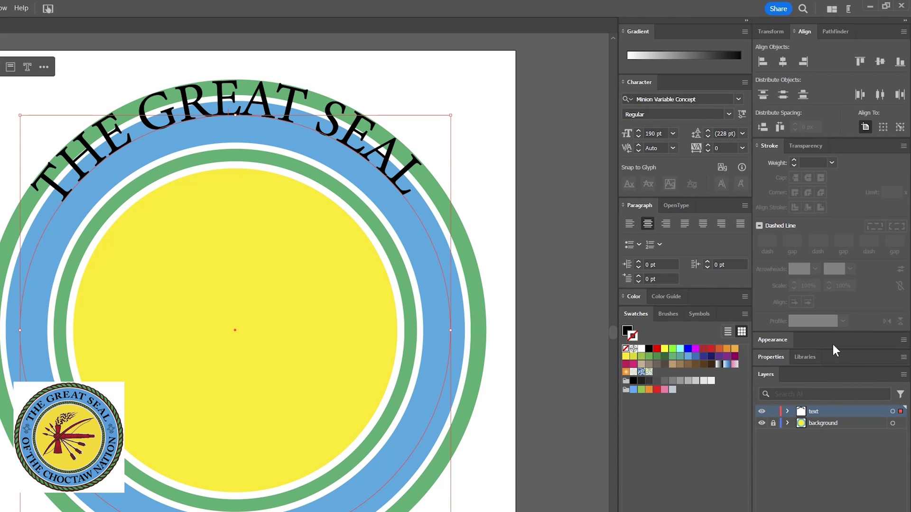
click(730, 115)
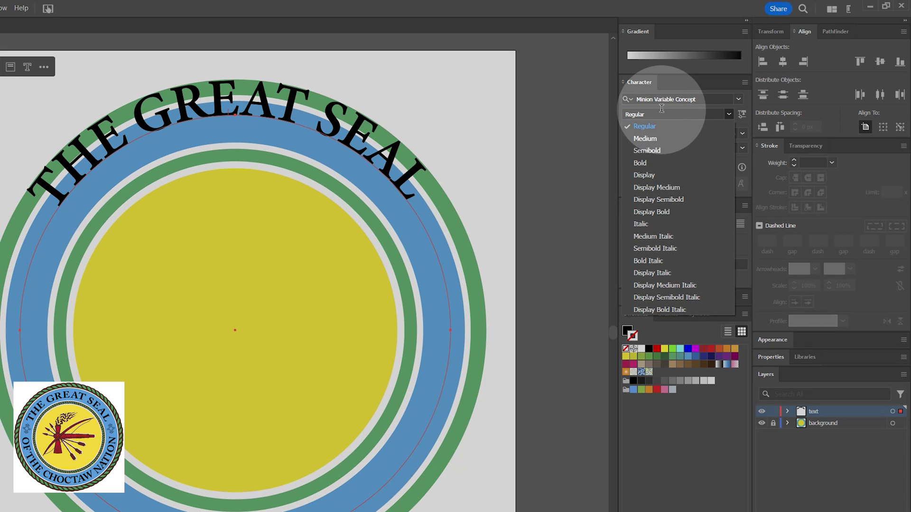
click(650, 162)
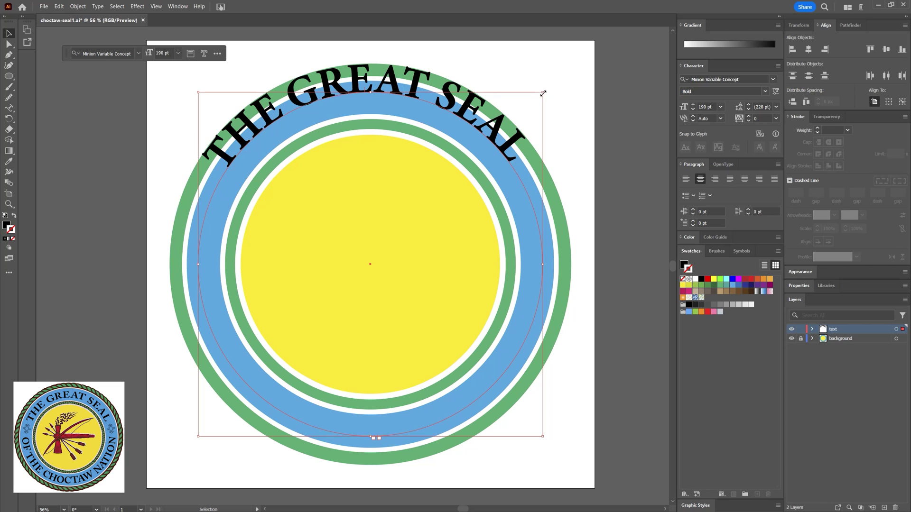
click(542, 88)
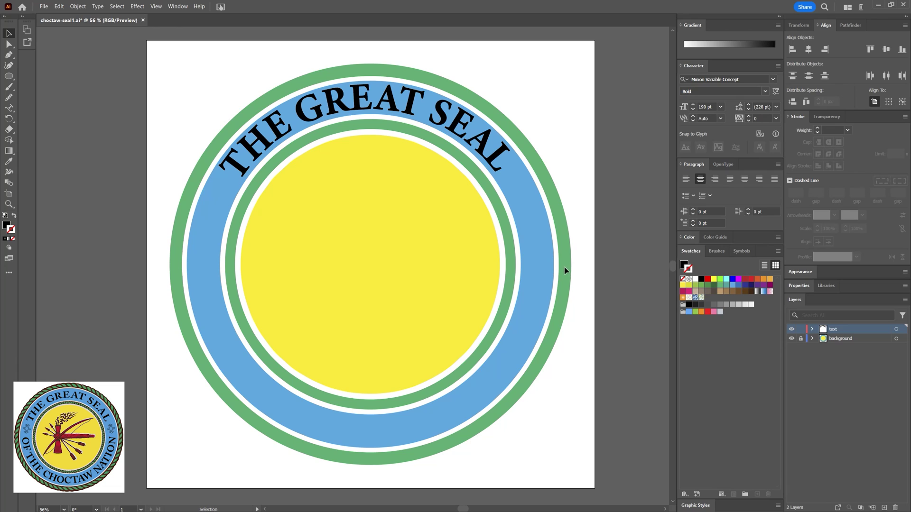
- Draw a second centred circle with a black stroke and no fill, and scale it about its centre to mid blue ring
click(9, 76)
drag(374, 265, 551, 441)
key(shift+x)
key(v)
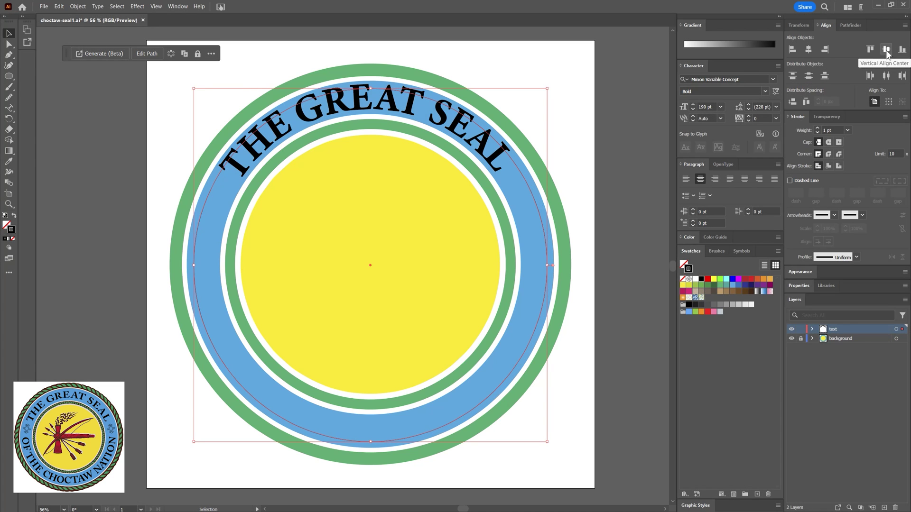
drag(550, 88, 541, 95)
- Add the text OF THE CHOCTAW NATION along the second circle's path
key(shift+t)
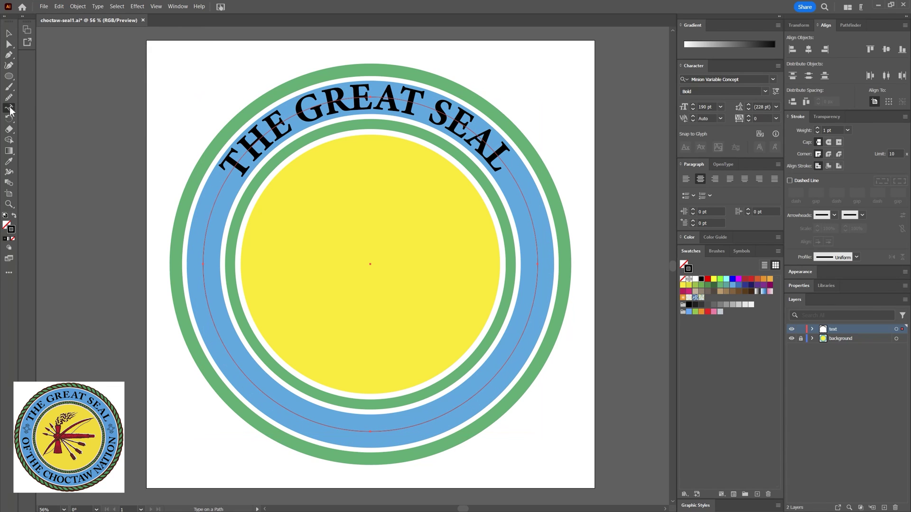
click(368, 431)
text(of)
key(BackSpace)
key(BackSpace)
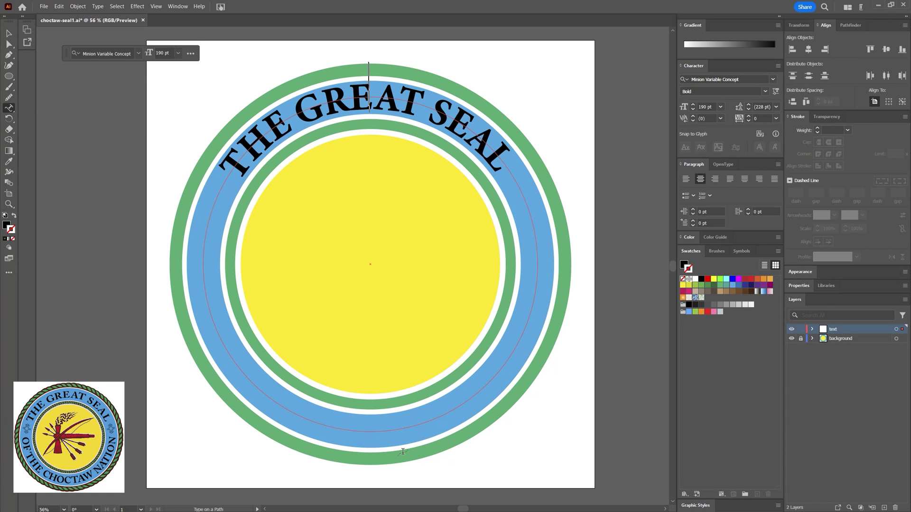
text(OF THE CHOCTAW NATION)
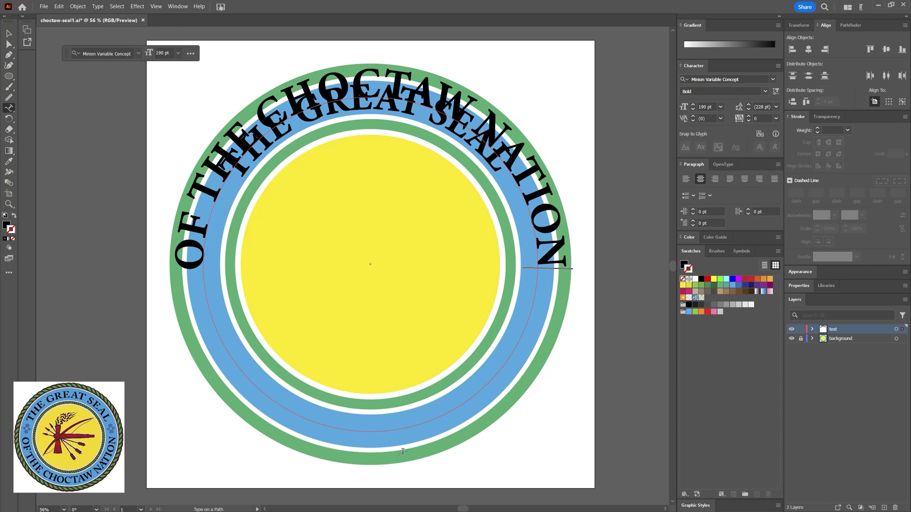
- Flip OF THE CHOCTAW NATION to the inside of its path and rotate it to the bottom of the blue ring
click(9, 34)
double_click(9, 108)
click(495, 283)
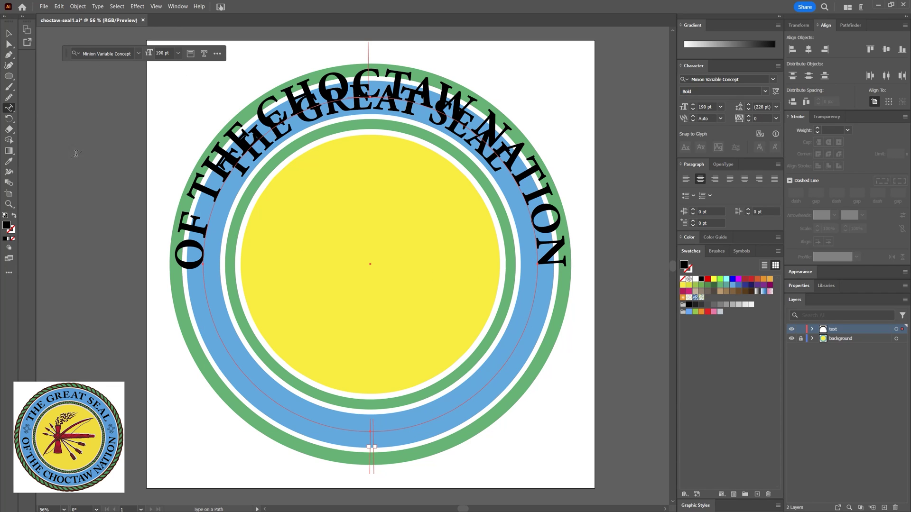
double_click(9, 108)
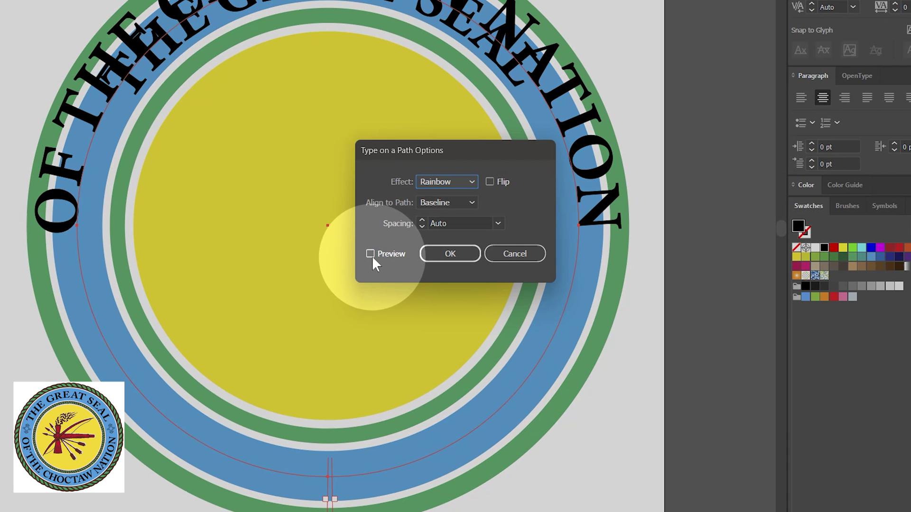
click(370, 253)
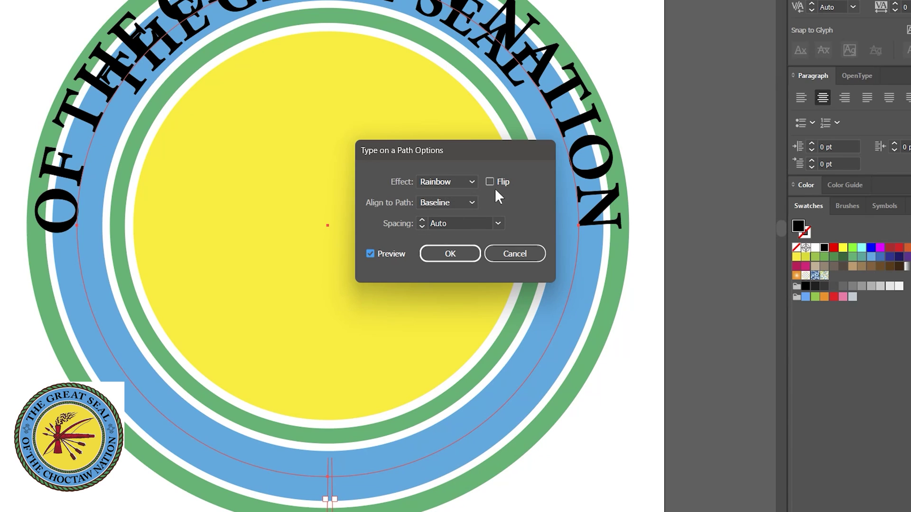
click(489, 182)
key(Return)
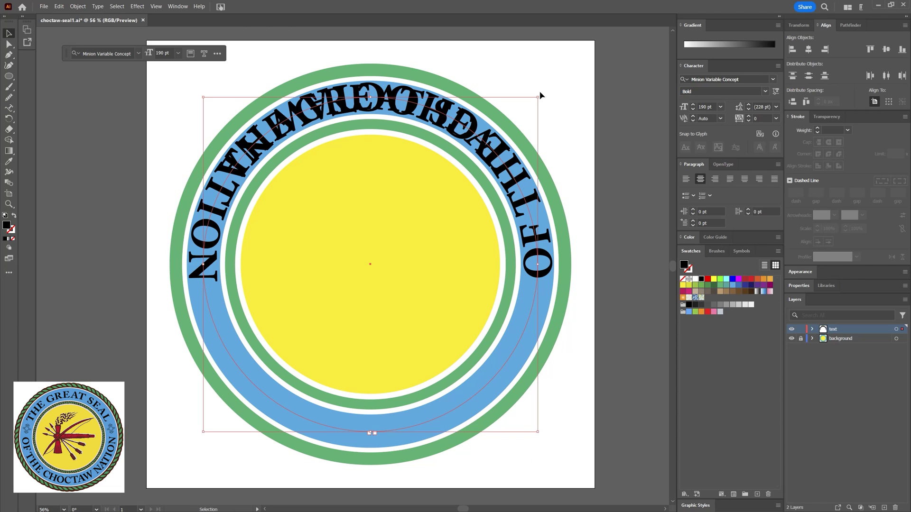
drag(541, 95, 482, 417)
click(549, 405)
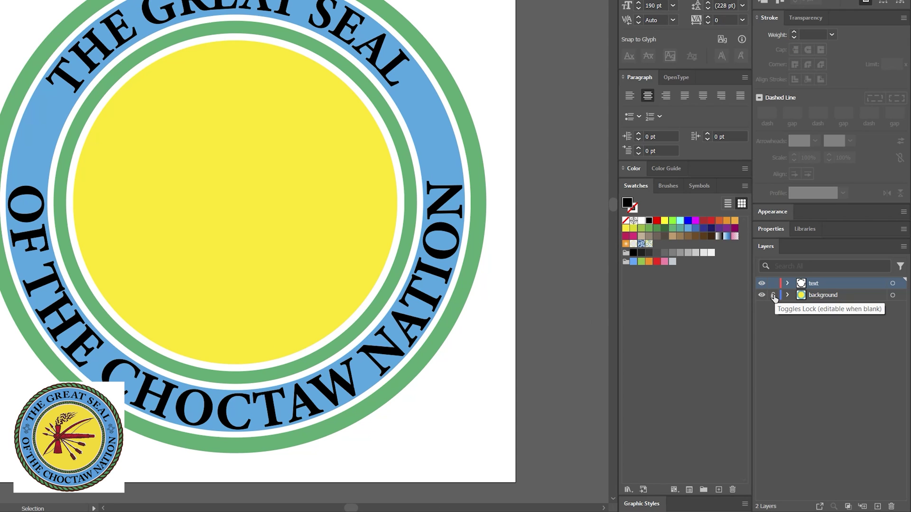
- Unlock the background layer and lock the text layer so only the rings can be edited
click(800, 339)
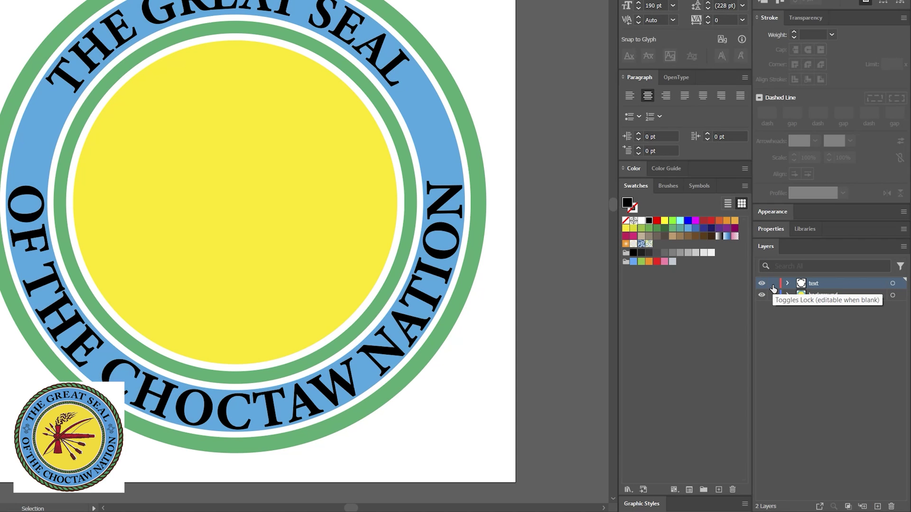
click(773, 284)
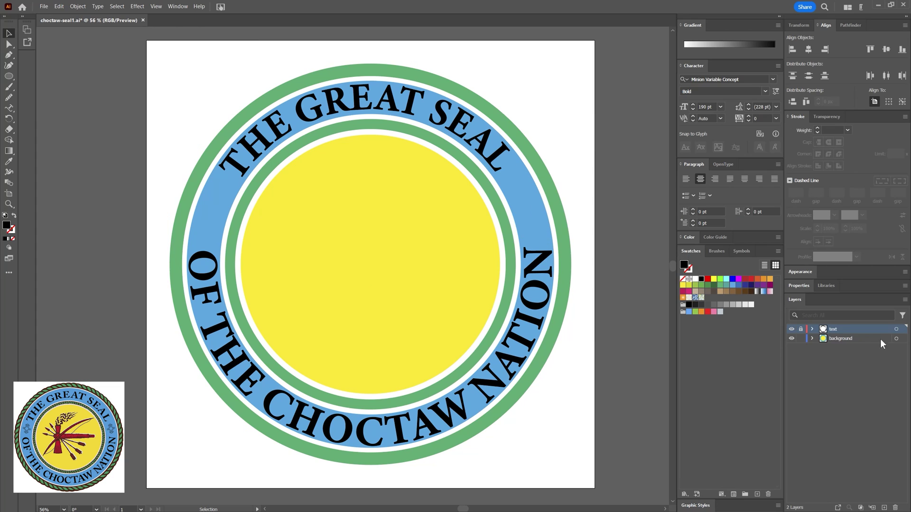
click(892, 296)
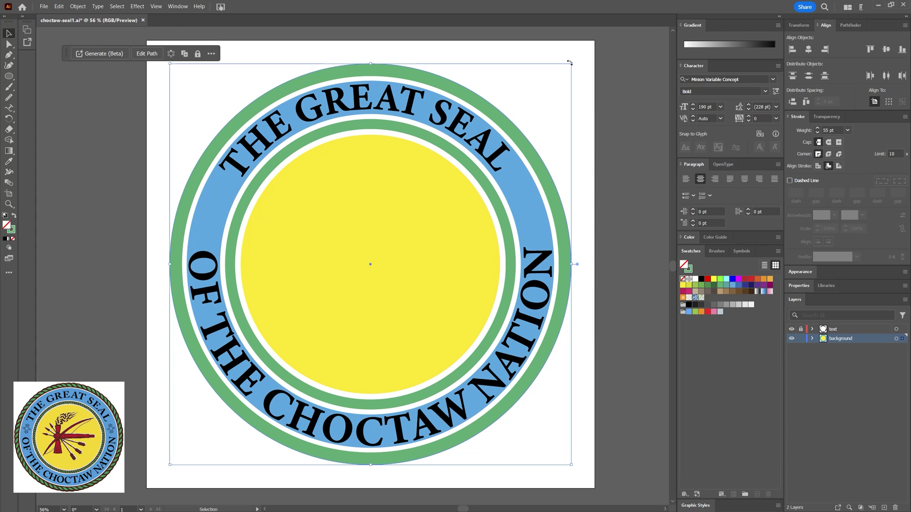
- Enlarge the outer green ring about its centre and widen the blue ring inside it with a 190 pt stroke
mouse_move(572, 63)
mouse_down()
mouse_move(584, 67)
mouse_move(563, 72)
mouse_up()
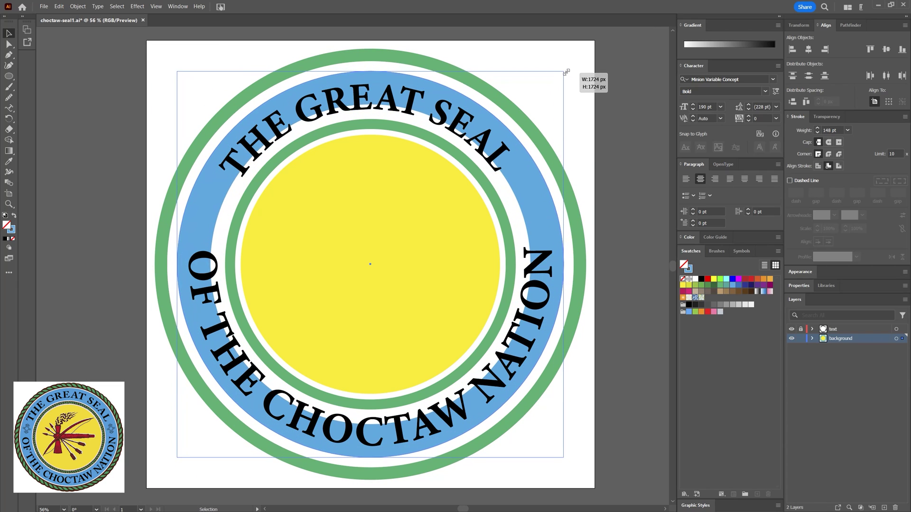
click(817, 129)
click(816, 129)
drag(563, 71, 570, 64)
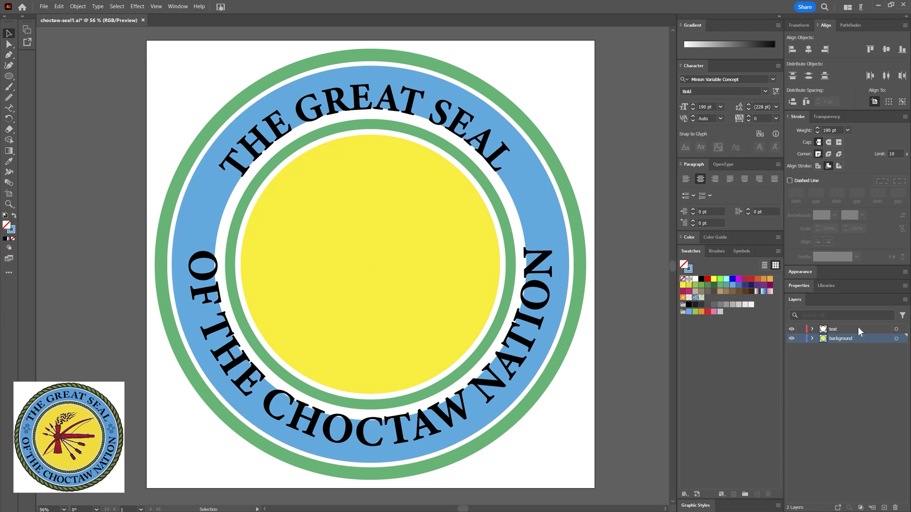
- Enlarge the curved lettering, inner green ring and yellow circle about the centre to suit the wider blue ring, and save the file
click(895, 328)
drag(536, 95, 551, 87)
click(557, 93)
click(470, 165)
mouse_move(516, 120)
mouse_down()
mouse_move(526, 115)
mouse_move(507, 127)
mouse_up()
click(455, 215)
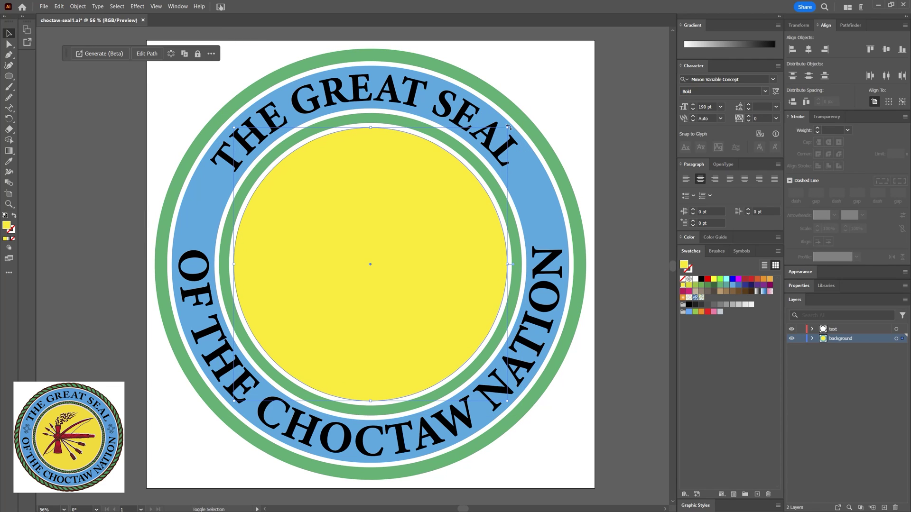
click(547, 124)
key(ctrl+s)
key(ctrl+a)
key(ctrl+shift+a)
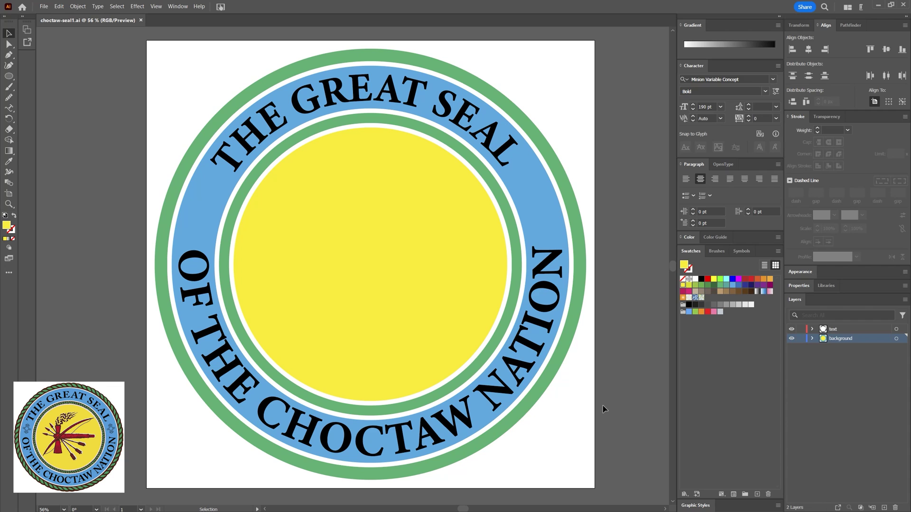
- Lock the text and background layers and add a new layer named pattern above them
drag(801, 339, 836, 326)
click(884, 508)
double_click(836, 330)
text(pattern)
key(Return)
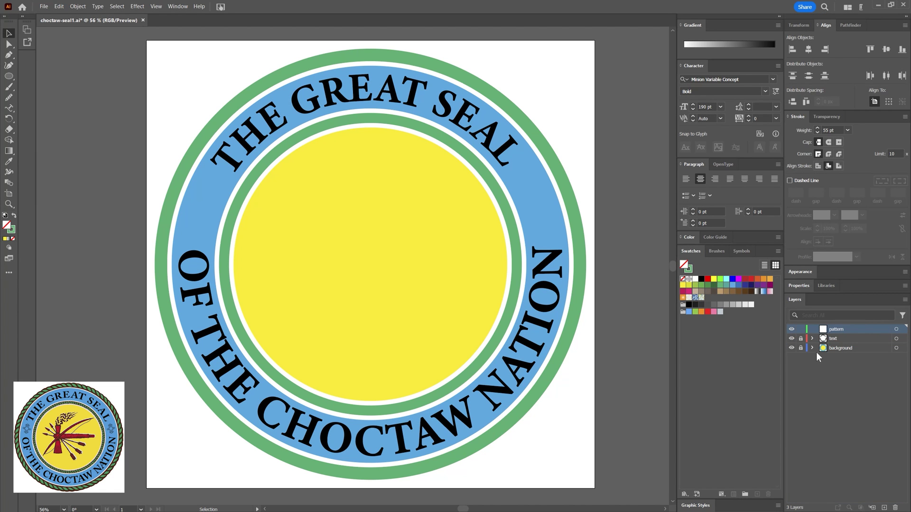
- Draw a wide black-stroked ellipse without fill in the yellow circle and convert its two end anchors into corner points
key(l)
click(701, 279)
drag(305, 234, 442, 297)
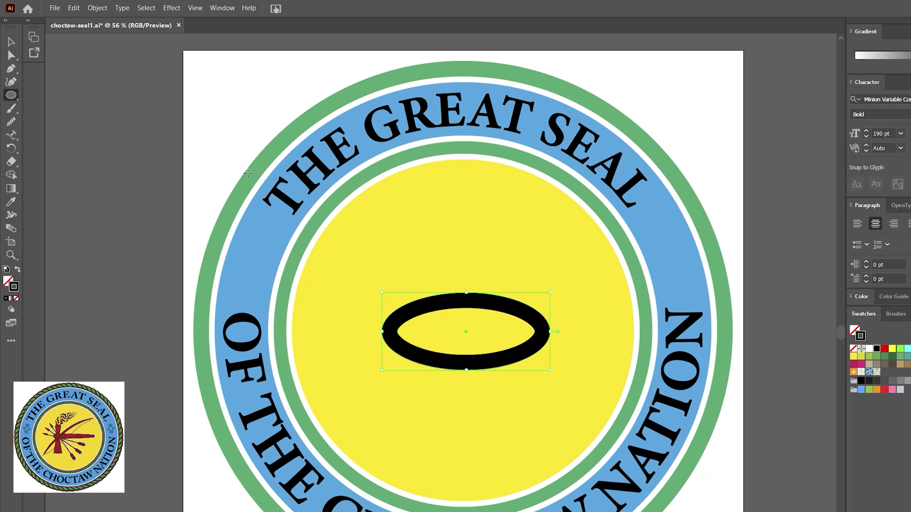
click(11, 69)
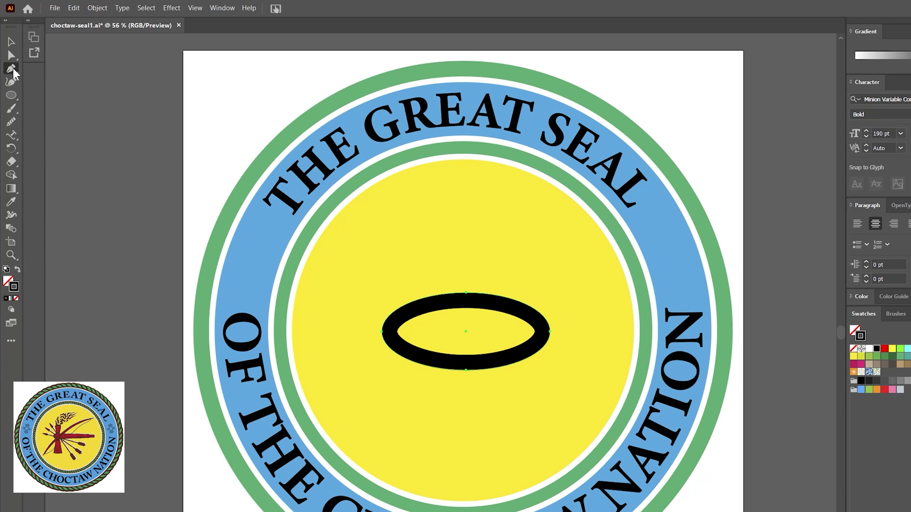
drag(12, 69, 59, 85)
click(382, 332)
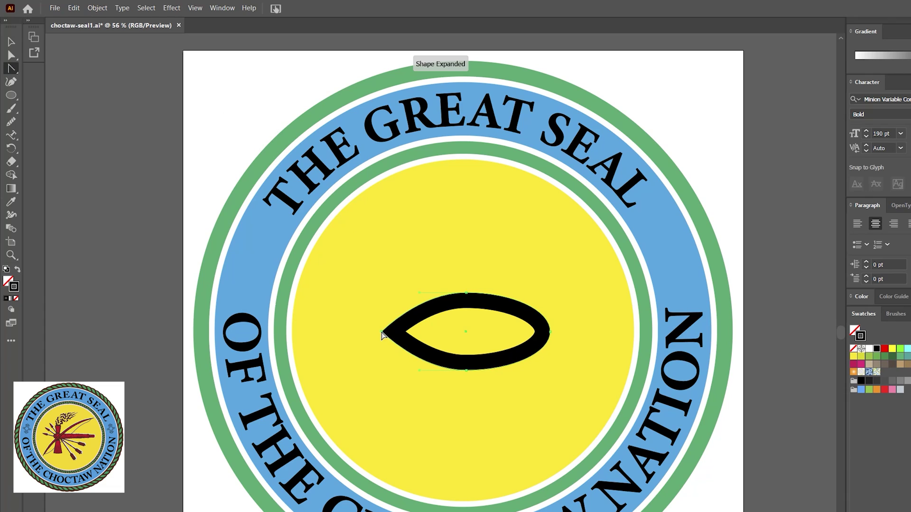
click(549, 331)
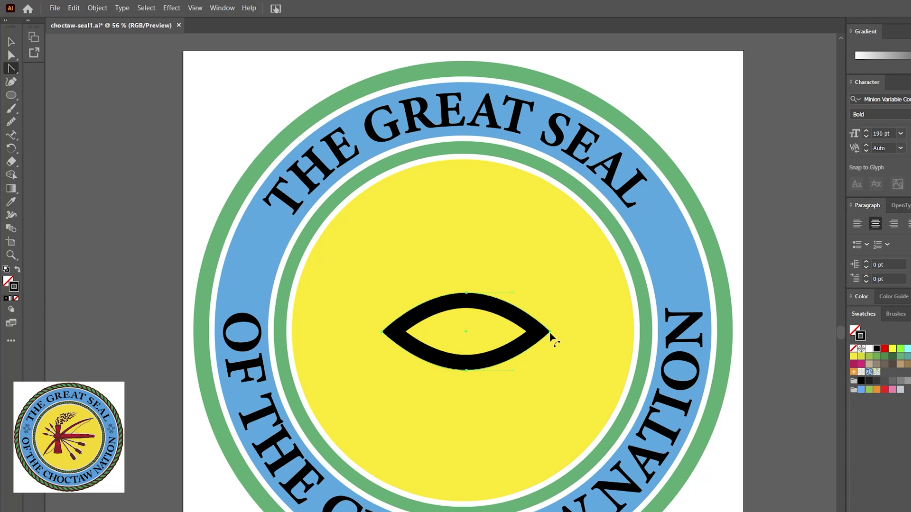
- Add curvature points to the pointed ellipse's upper and lower edges and move them to bend it into an S-curved leaf shape
click(12, 83)
click(35, 82)
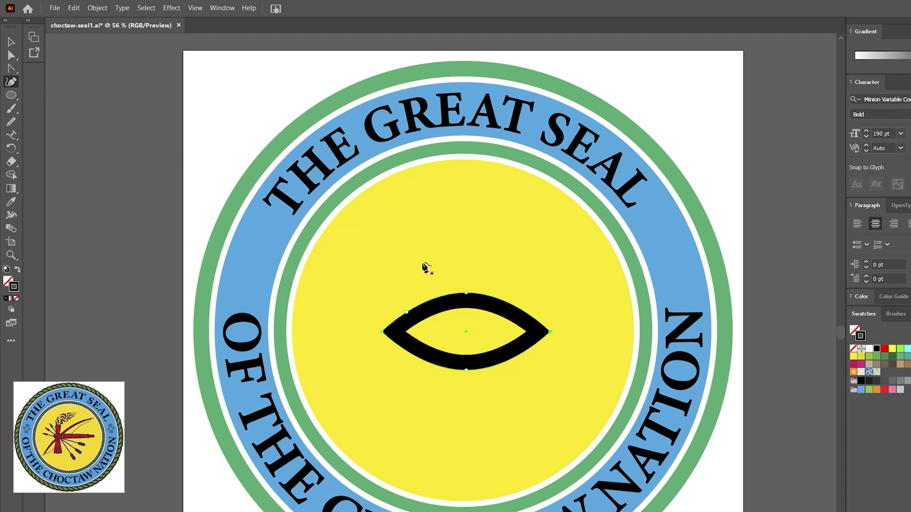
click(509, 311)
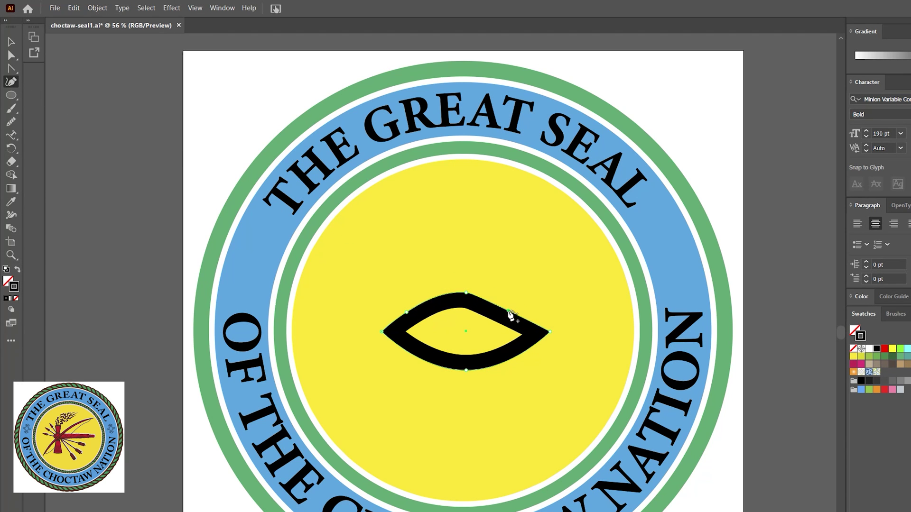
click(421, 355)
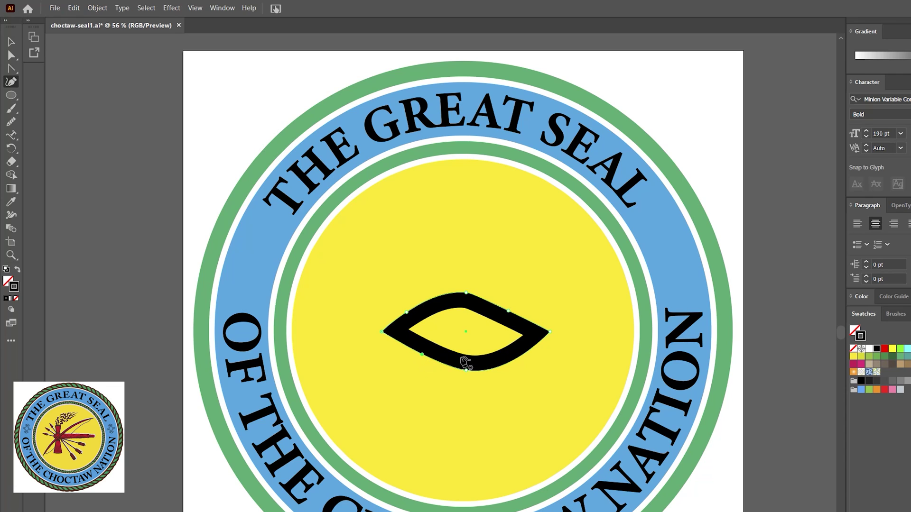
drag(508, 312, 507, 315)
drag(422, 354, 401, 335)
drag(507, 314, 529, 326)
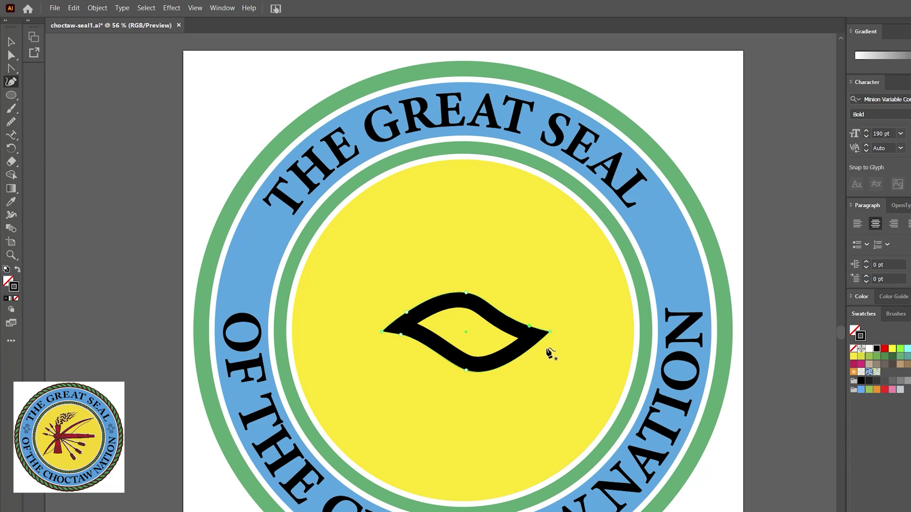
drag(466, 370, 447, 362)
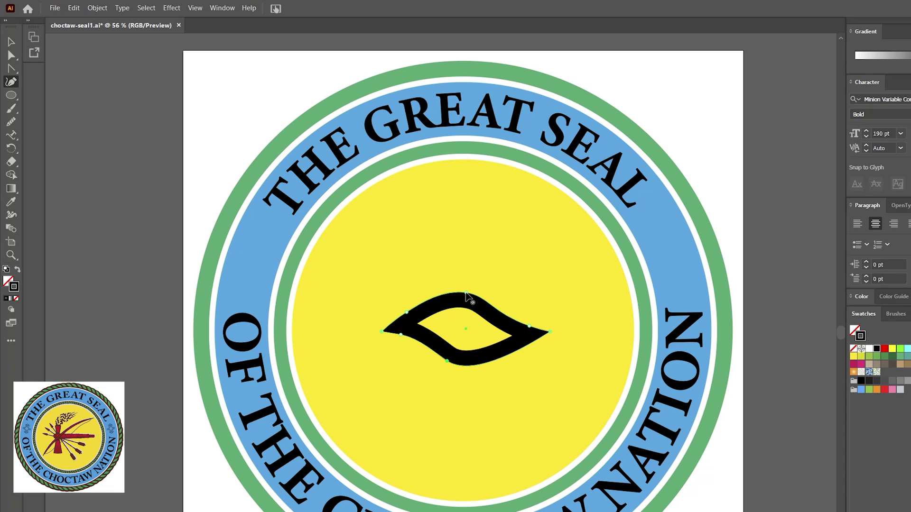
drag(466, 293, 472, 295)
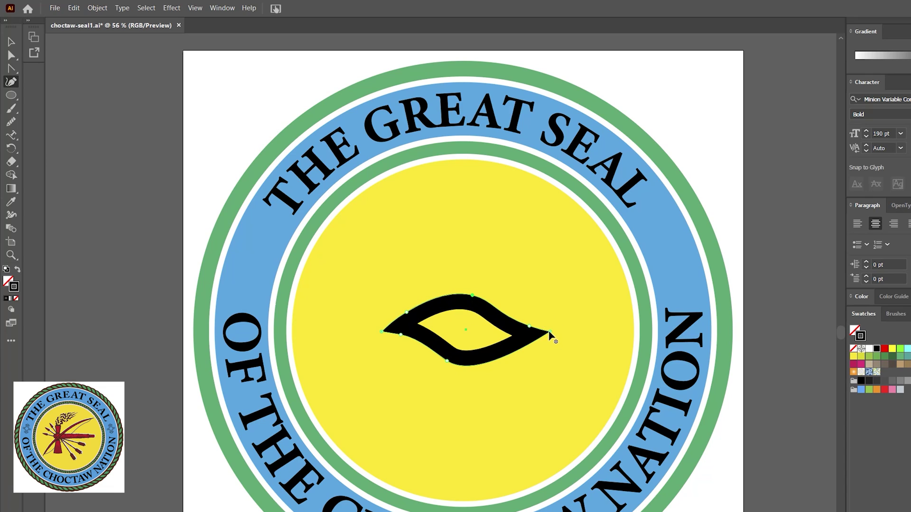
- Rotate the leaf shape clockwise and duplicate it horizontally into an overlapping rope-like row of three
key(v)
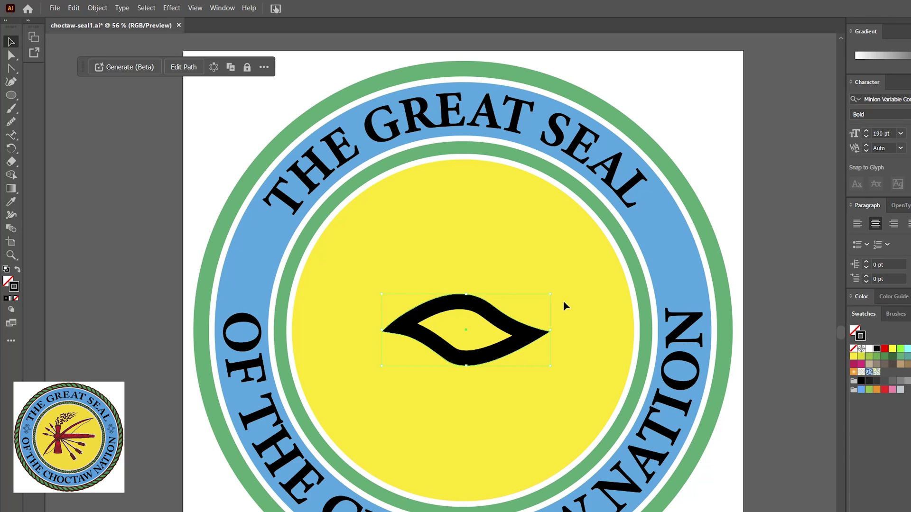
drag(554, 291, 548, 331)
drag(478, 312, 556, 311)
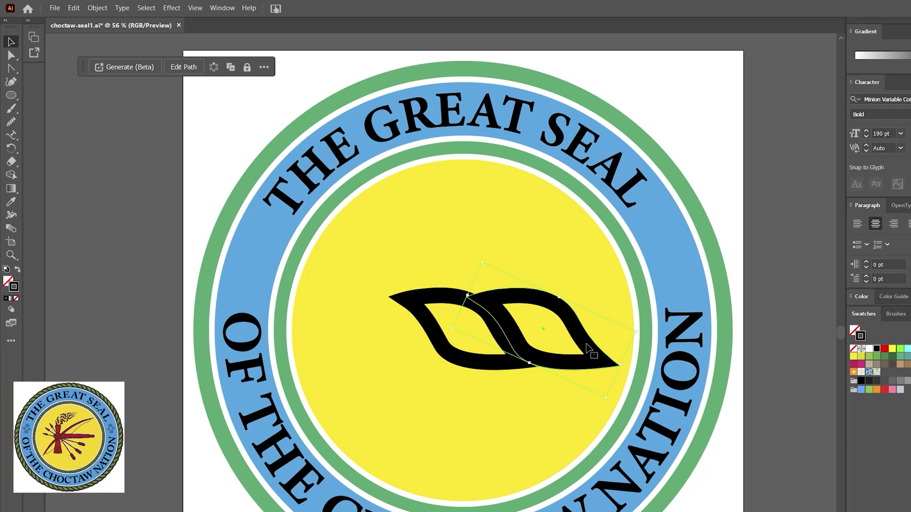
key(ctrl+d)
key(ctrl+d)
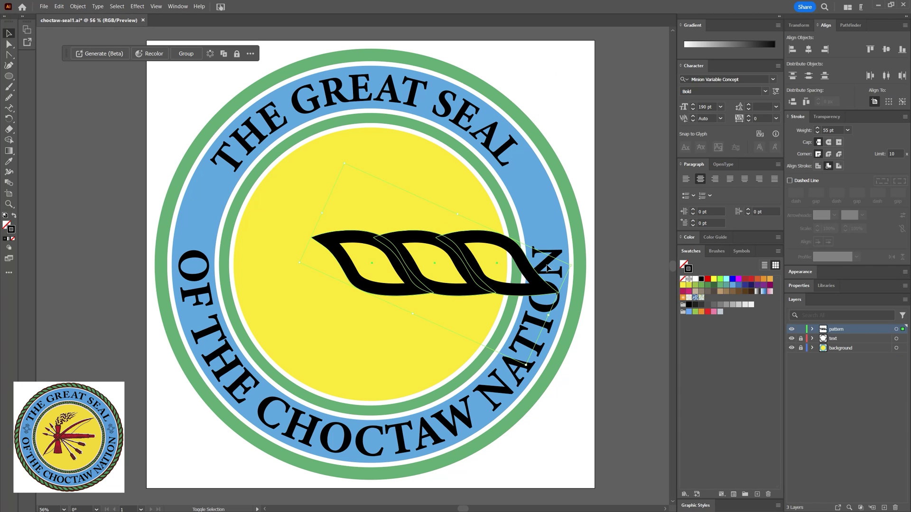
- Scale the row of three leaf shapes down about its centre and thin their strokes
drag(711, 332, 629, 342)
drag(503, 274, 538, 272)
scroll(824, 133, down, 20)
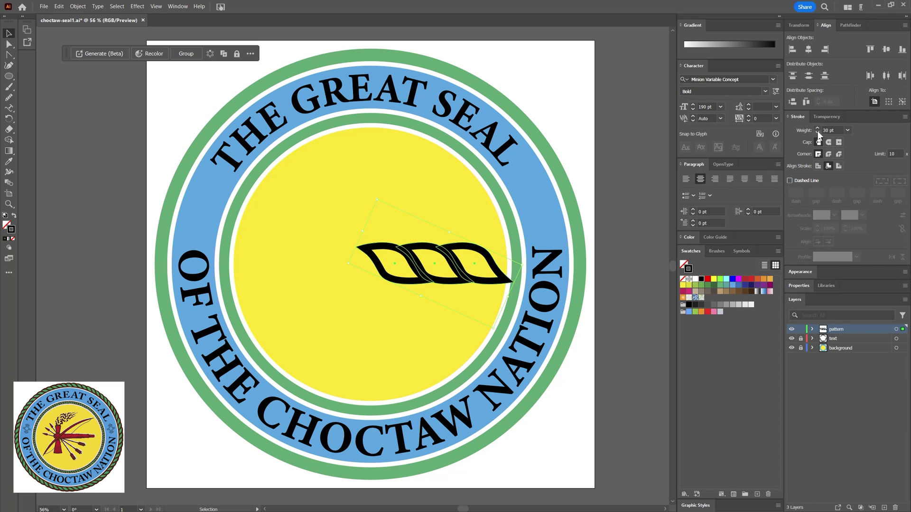
drag(494, 327, 478, 306)
- Extend the row to six overlapping leaf shapes and set their stroke weight to 20 pt
click(453, 268)
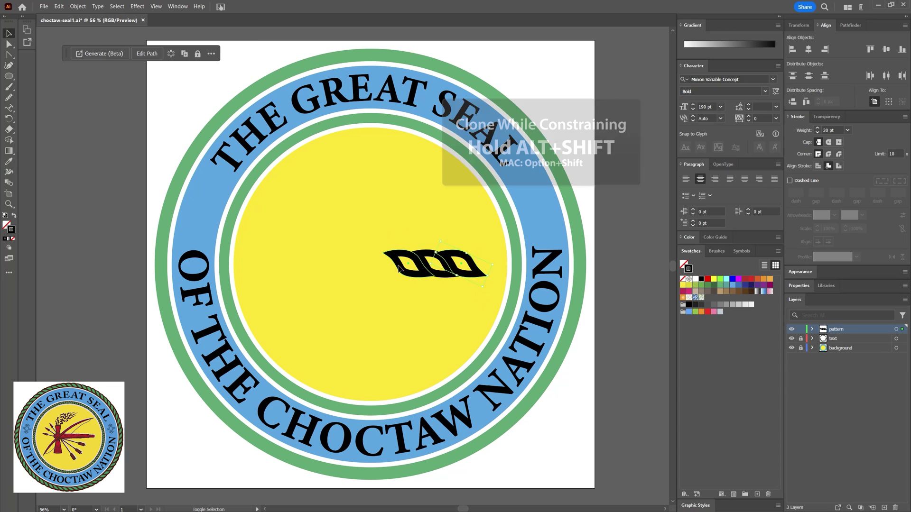
mouse_move(406, 267)
mouse_down()
mouse_move(327, 261)
mouse_move(487, 298)
mouse_up()
click(818, 133)
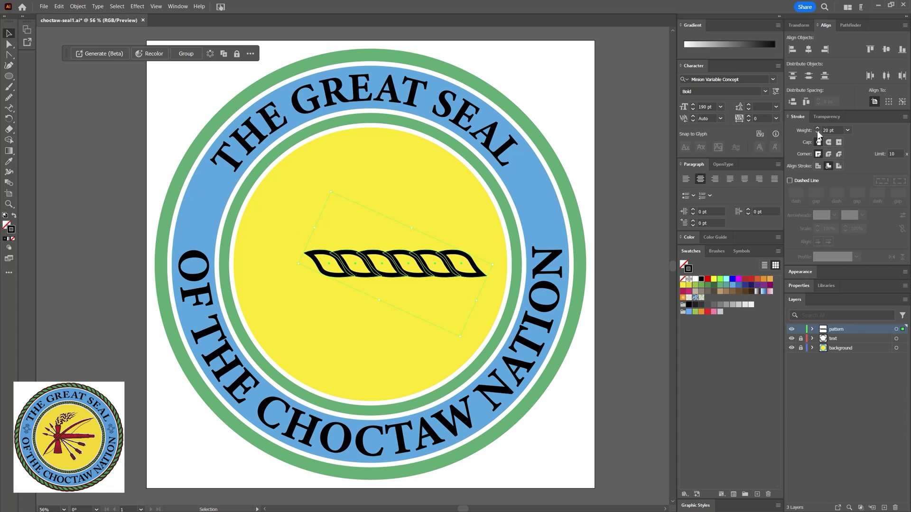
click(583, 202)
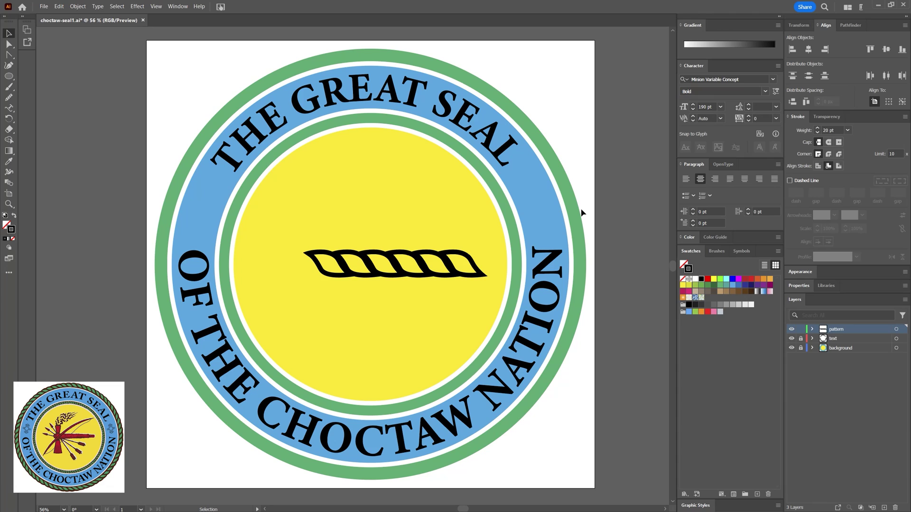
- Undo the duplications until only a single leaf shape is left
key(ctrl+z)
key(ctrl+z)
key(ctrl+z)
key(ctrl+z)
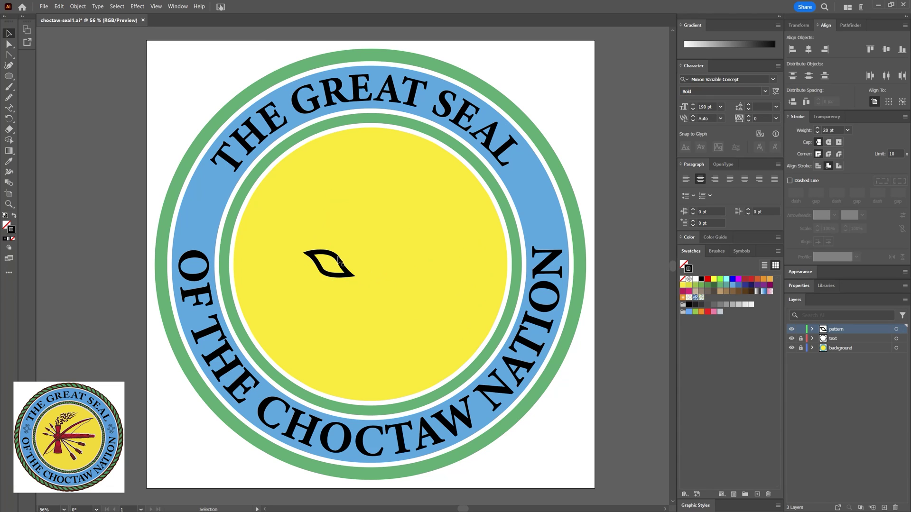
- Fill the single leaf shape with the same green as the rings
click(335, 257)
click(720, 287)
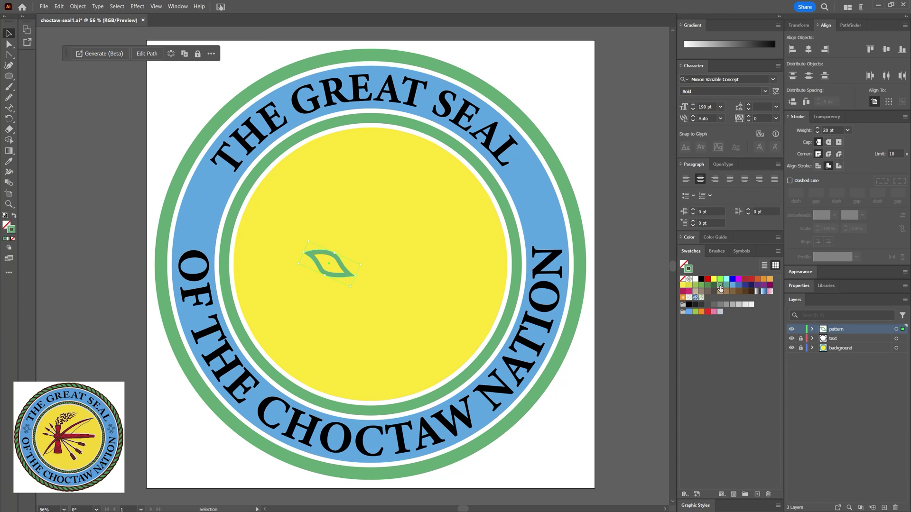
key(ctrl+z)
key(x)
click(720, 286)
click(342, 252)
click(328, 263)
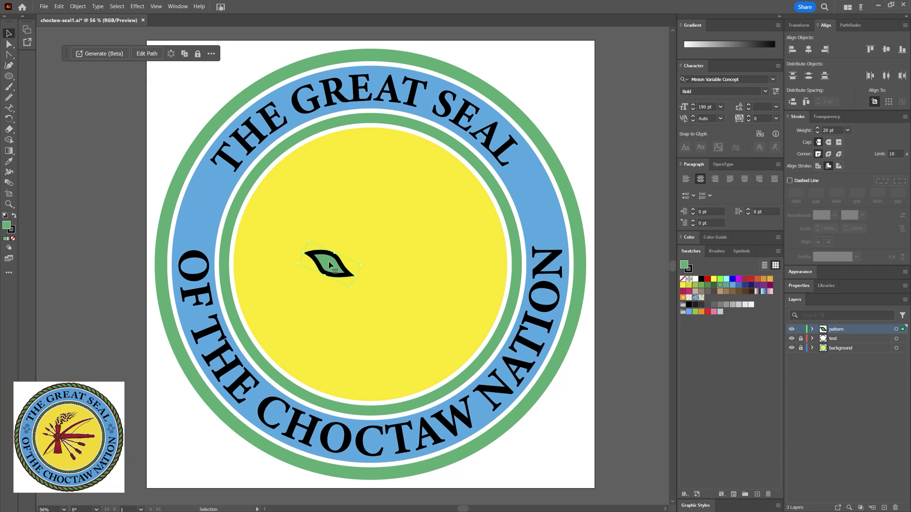
- Float the brush list beside the artwork and create a Pattern Brush named Rope from the green leaf shape
click(177, 6)
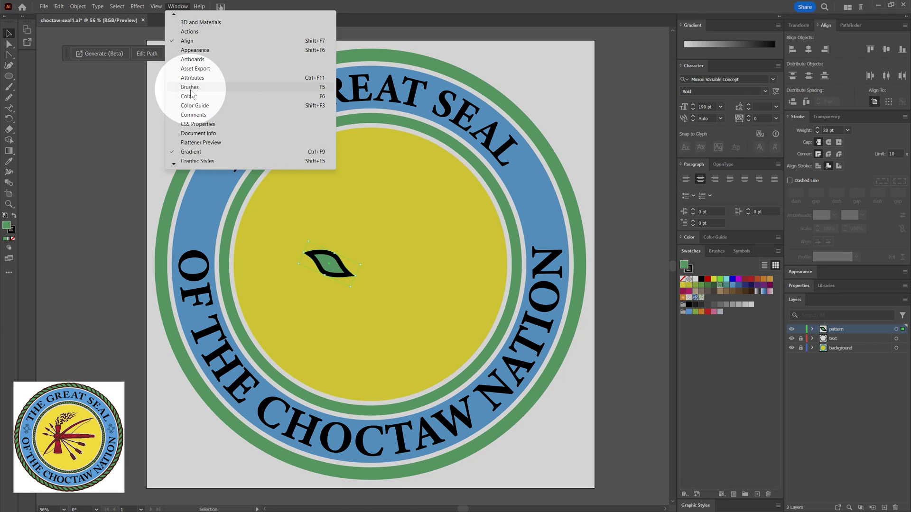
click(190, 88)
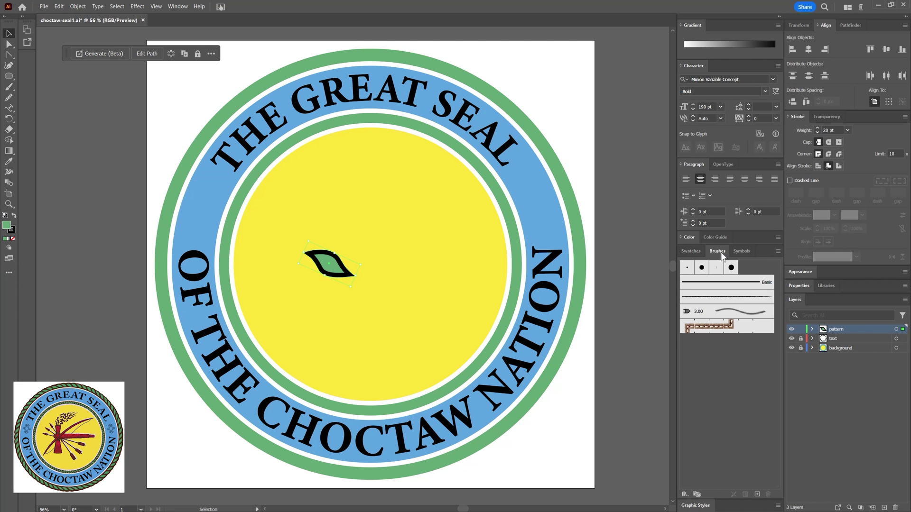
drag(721, 252, 573, 32)
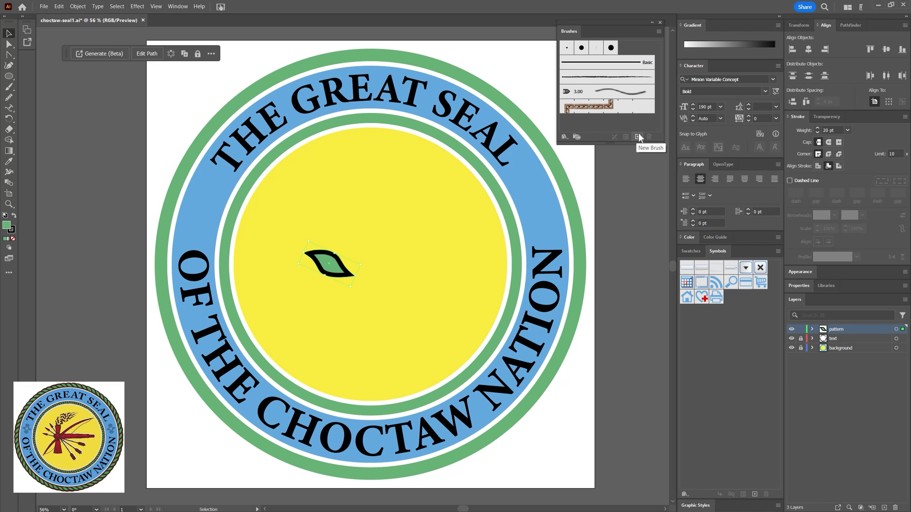
click(637, 136)
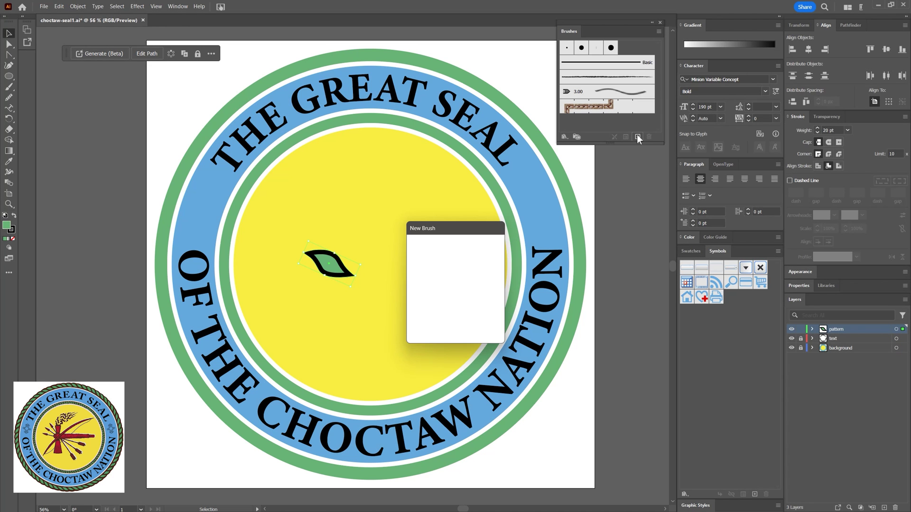
drag(468, 235, 611, 163)
click(564, 234)
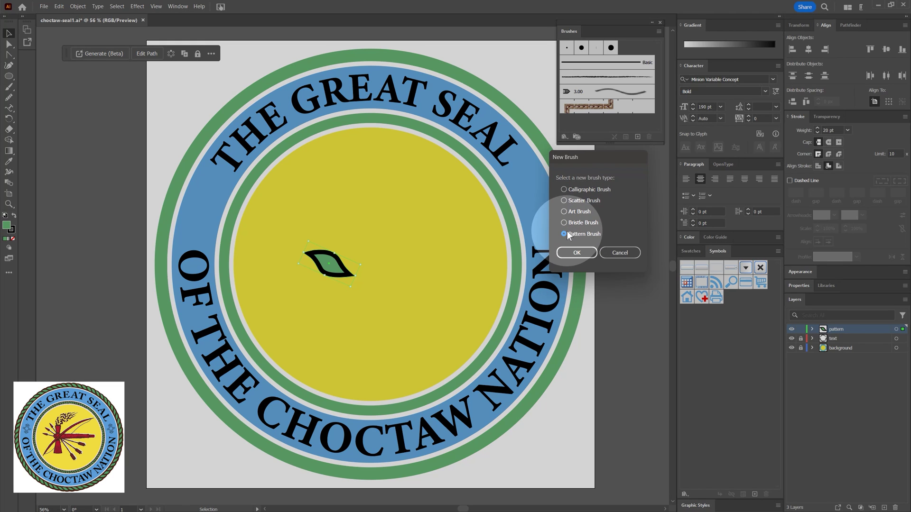
click(576, 253)
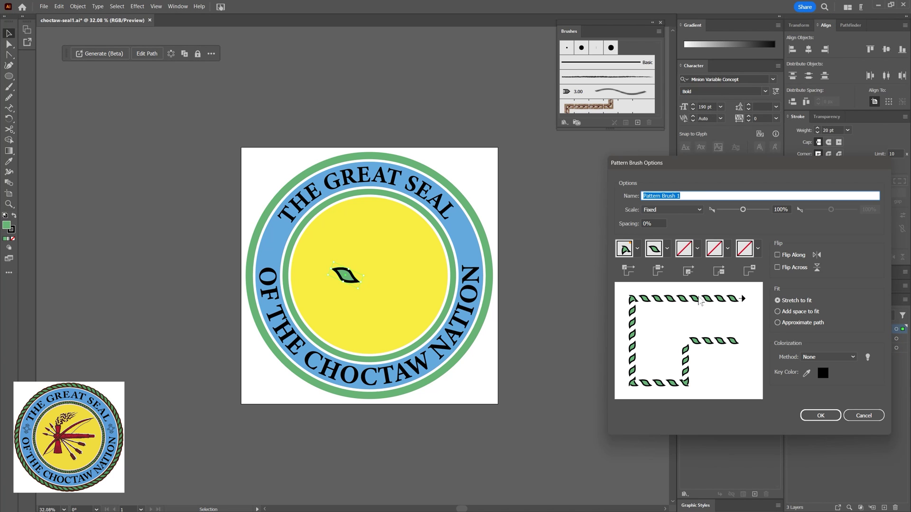
text(Rope)
click(816, 415)
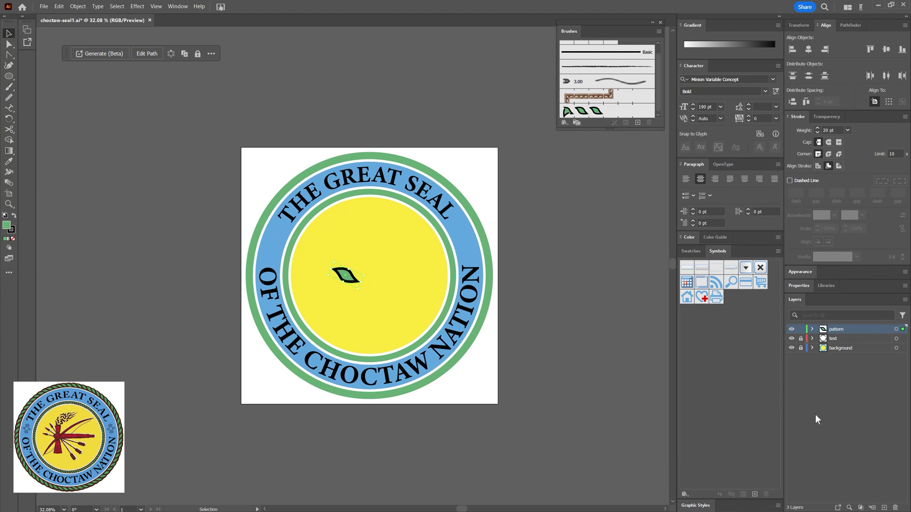
- Deselect the leaf shape and unlock the background layer
key(ctrl+shift+a)
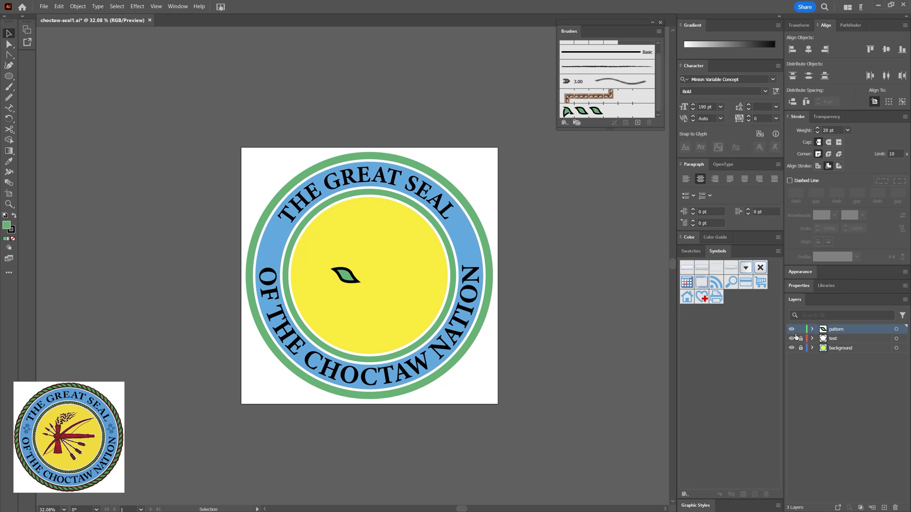
click(801, 348)
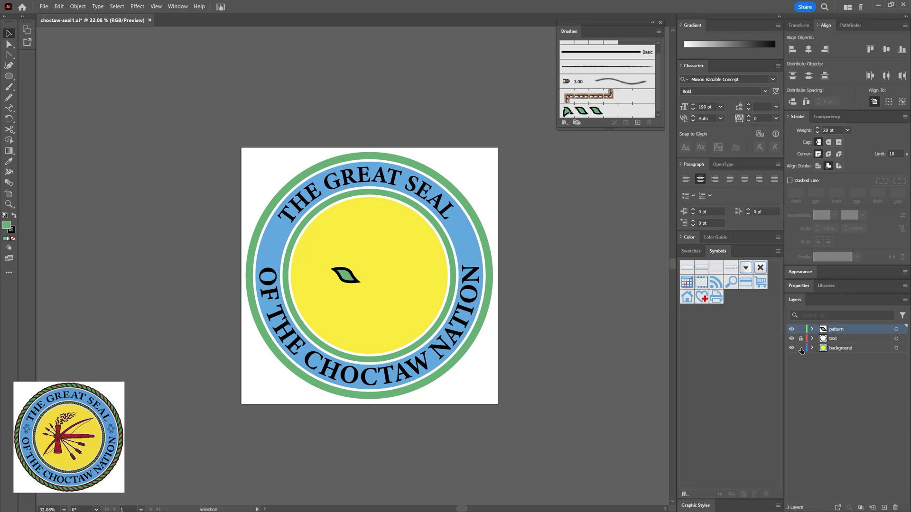
- Apply the Rope pattern brush to the outer green ring and set its stroke weight to 0.75 pt
click(460, 202)
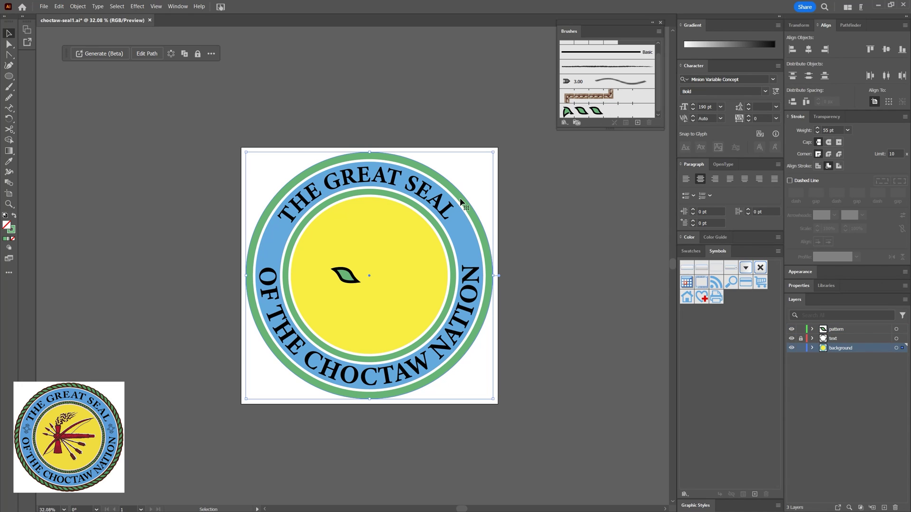
click(590, 114)
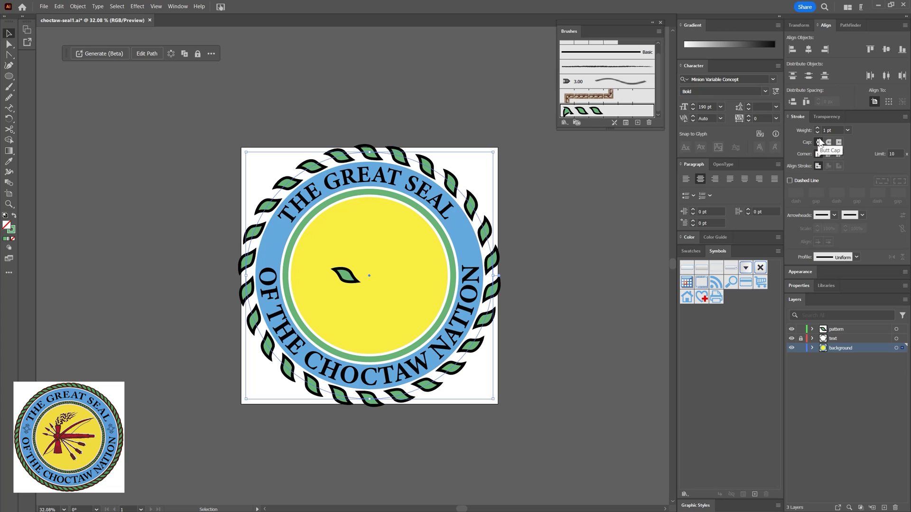
click(818, 131)
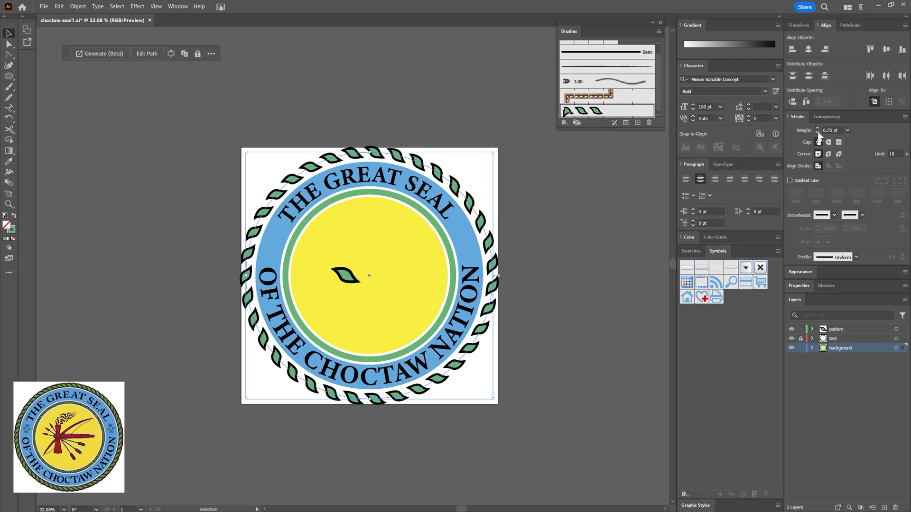
- Rotate the outer rope ring a few degrees clockwise and deselect it
click(59, 6)
click(59, 6)
click(59, 6)
click(95, 91)
drag(494, 152, 515, 171)
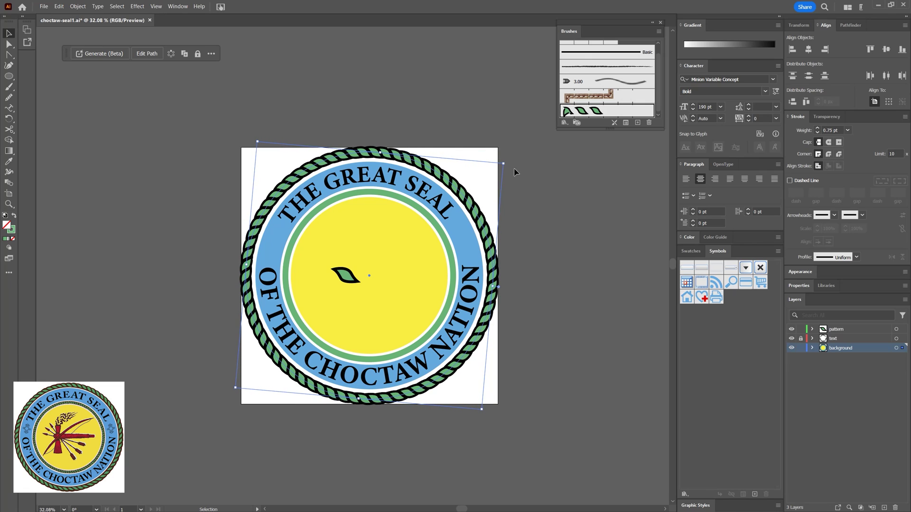
click(545, 210)
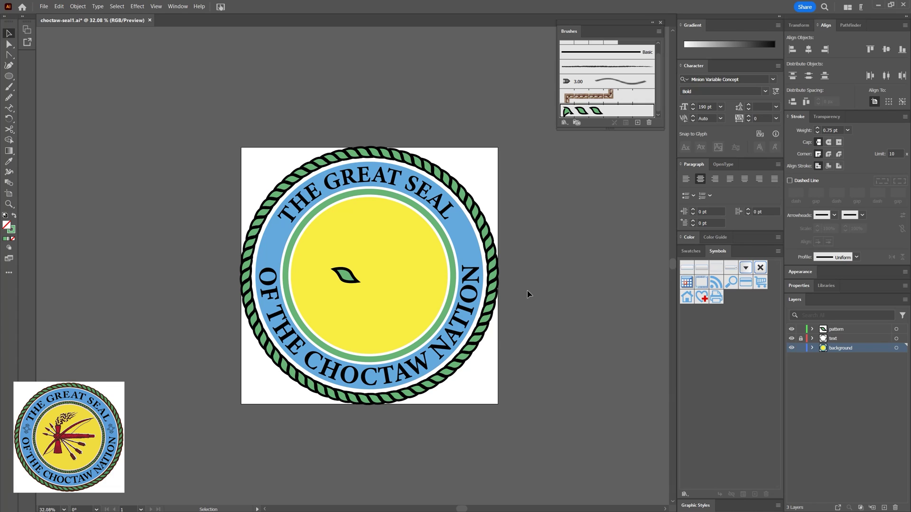
- Undo the rotation and the Rope brush on the outer ring, back to its plain green 55 pt stroke
click(471, 206)
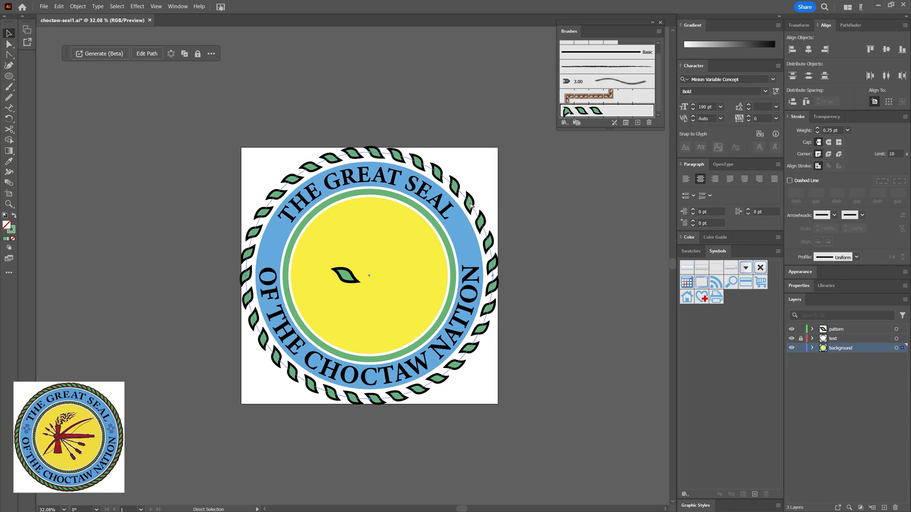
key(ctrl+z)
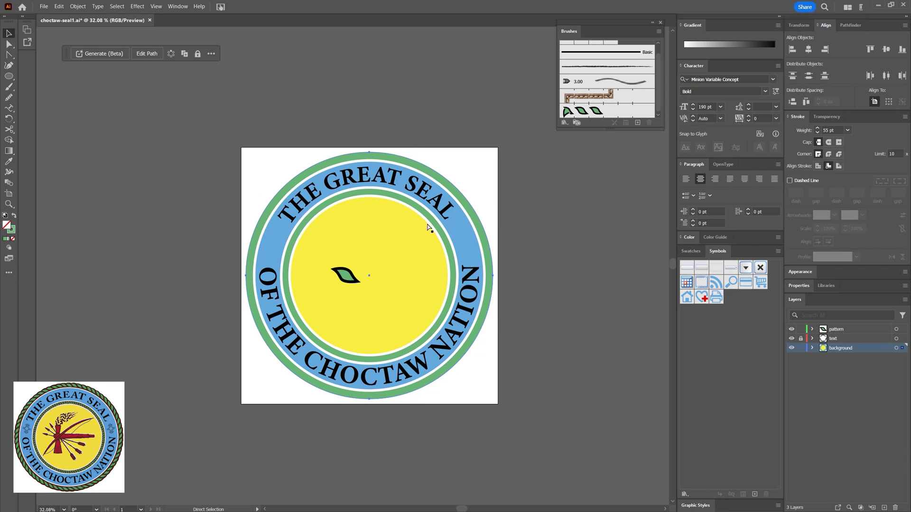
key(v)
- Rotate the green leaf shape slightly counterclockwise and create a Pattern Brush named Rope2 from it
click(349, 275)
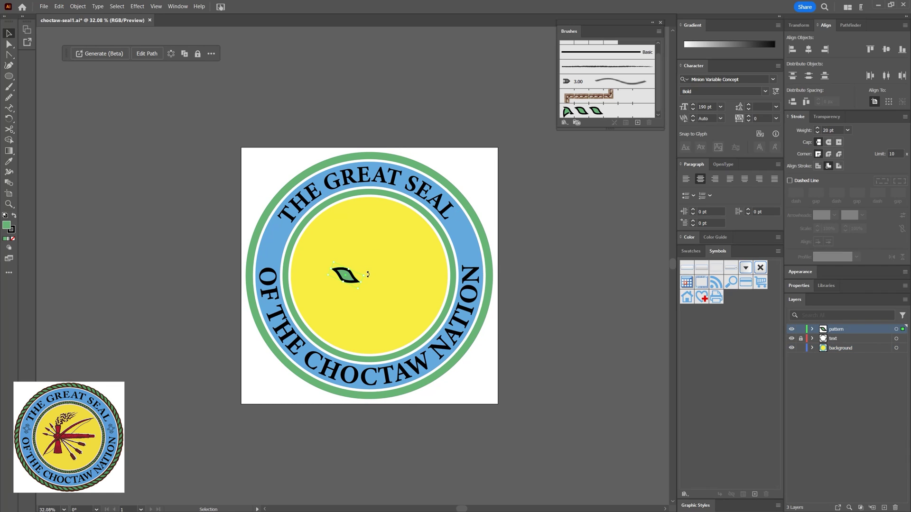
drag(367, 274, 367, 270)
click(637, 122)
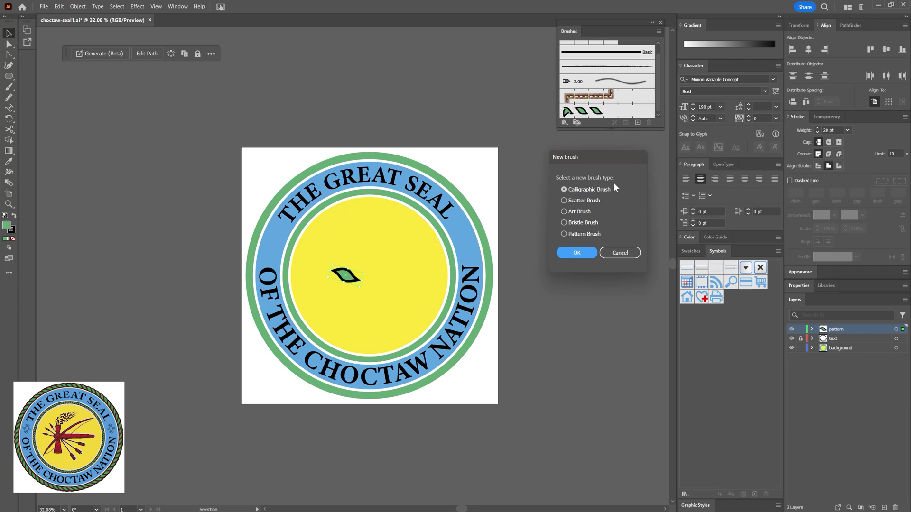
click(564, 234)
click(576, 253)
text(Rope2)
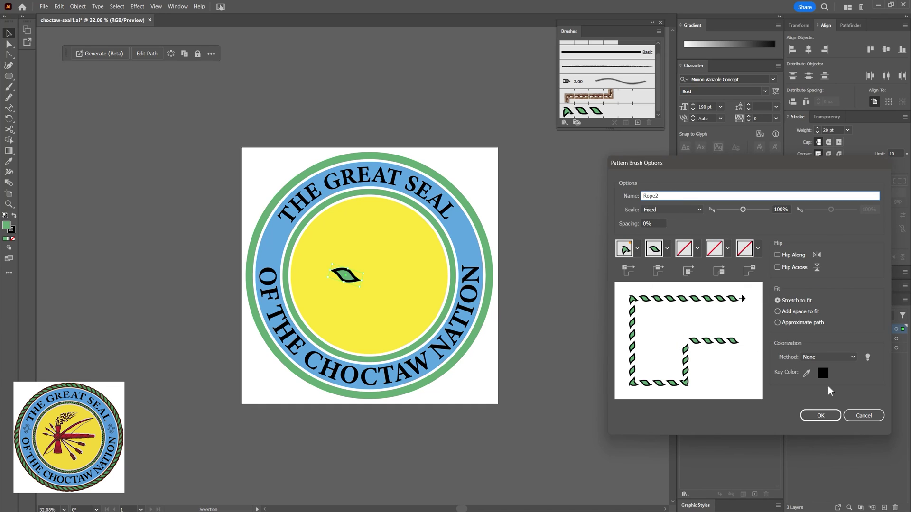
click(821, 416)
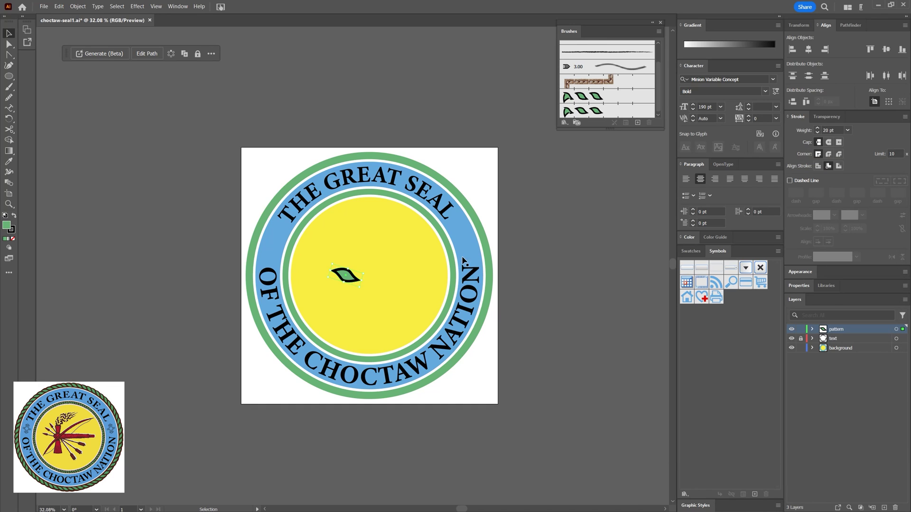
- Apply the Rope2 brush to the outer green ring at 0.75 pt stroke weight and rotate the ring slightly clockwise
click(478, 223)
click(588, 112)
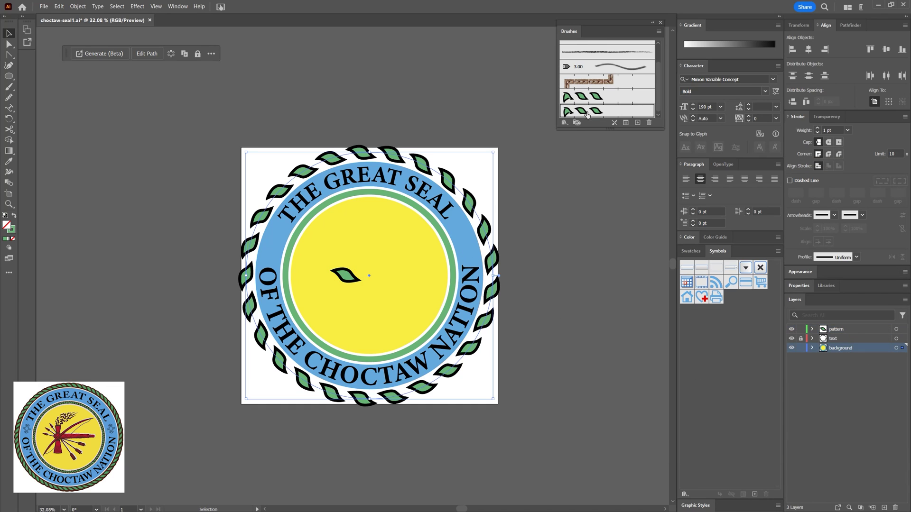
click(817, 133)
drag(496, 152, 505, 166)
click(535, 208)
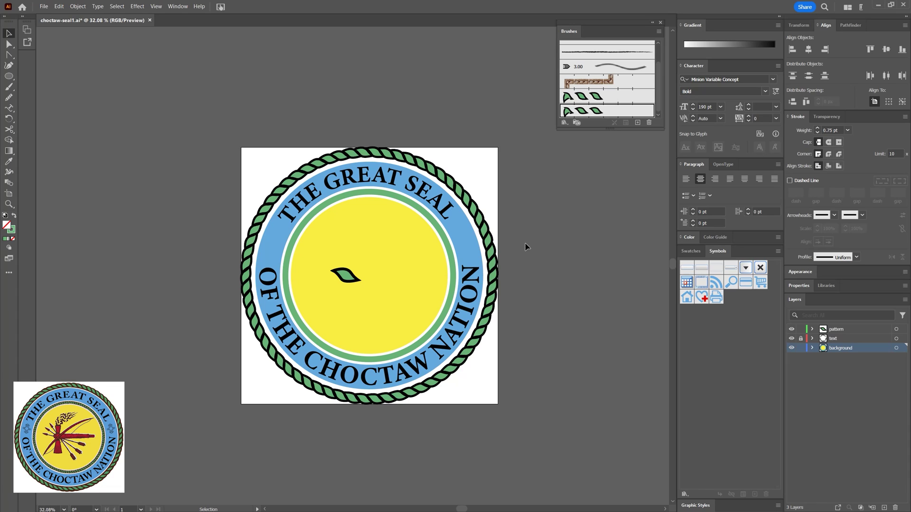
- Hide the pattern layer and, with the text layer unlocked, scale the whole seal down slightly about its centre
click(346, 277)
click(792, 329)
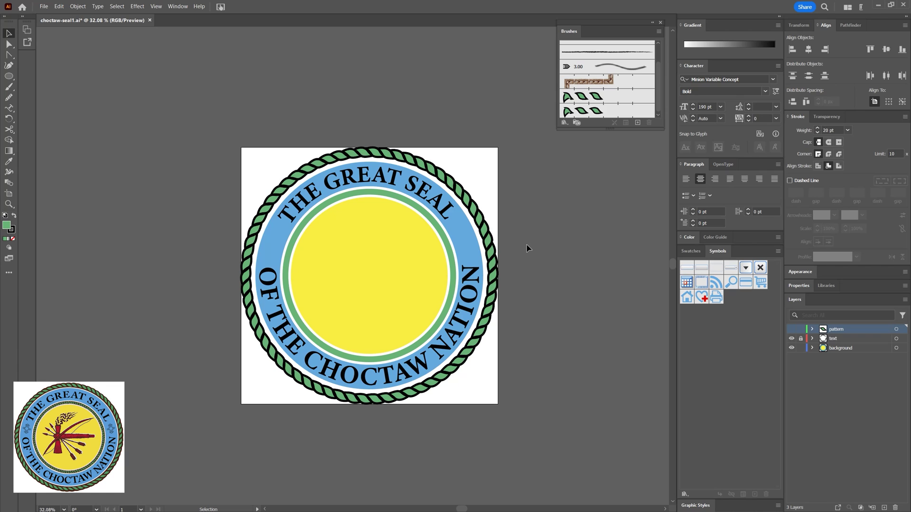
key(ctrl+alt+2)
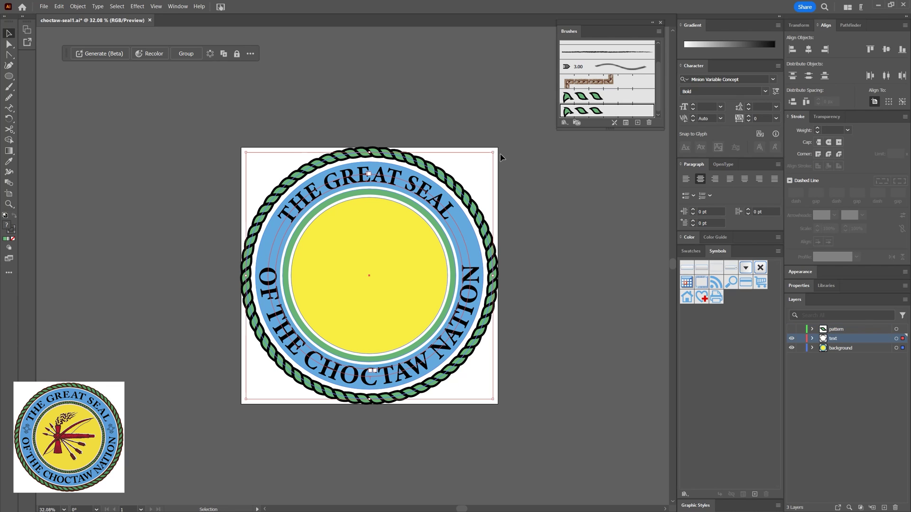
drag(494, 153, 490, 157)
click(526, 204)
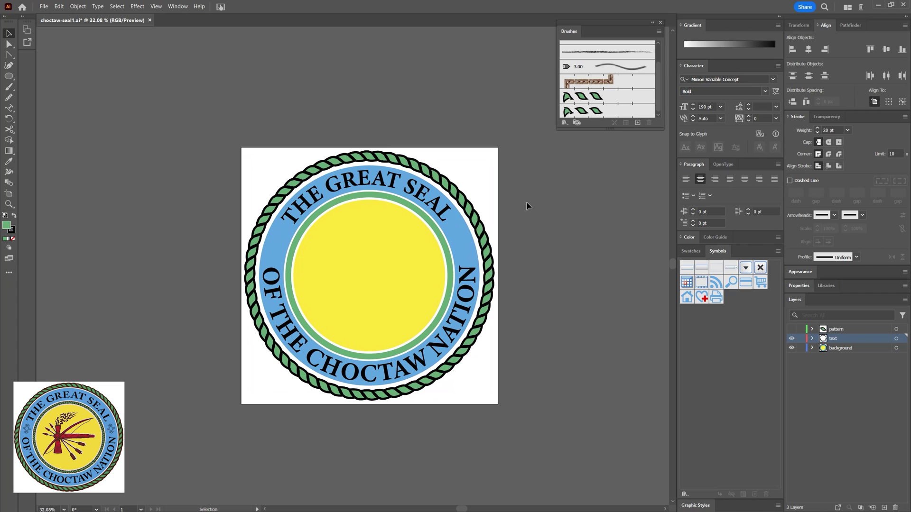
- Apply the Rope2 brush to the inner green ring at 0.5 pt stroke weight and rotate the ring slightly clockwise
click(436, 231)
click(583, 110)
click(817, 132)
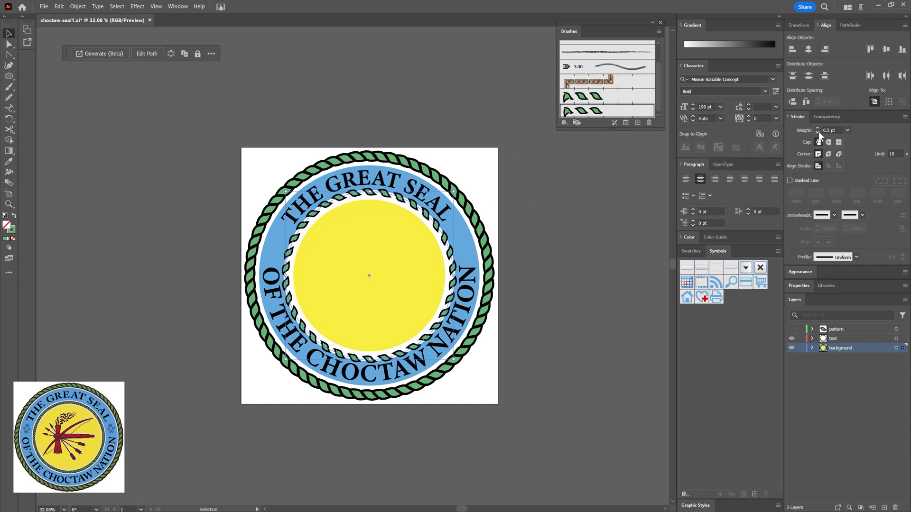
mouse_move(455, 194)
mouse_down()
mouse_move(479, 189)
mouse_move(459, 202)
mouse_up()
click(527, 213)
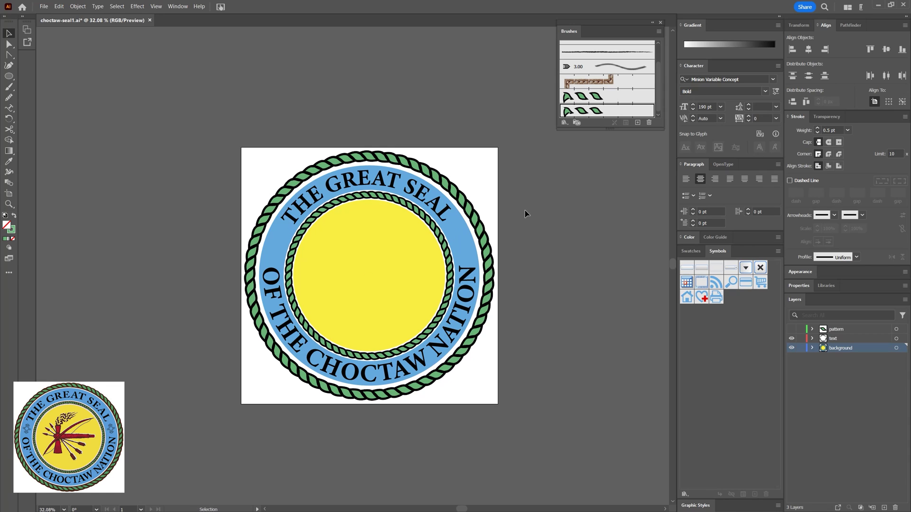
- Create a layer named ropes above the text layer
key(ctrl+l)
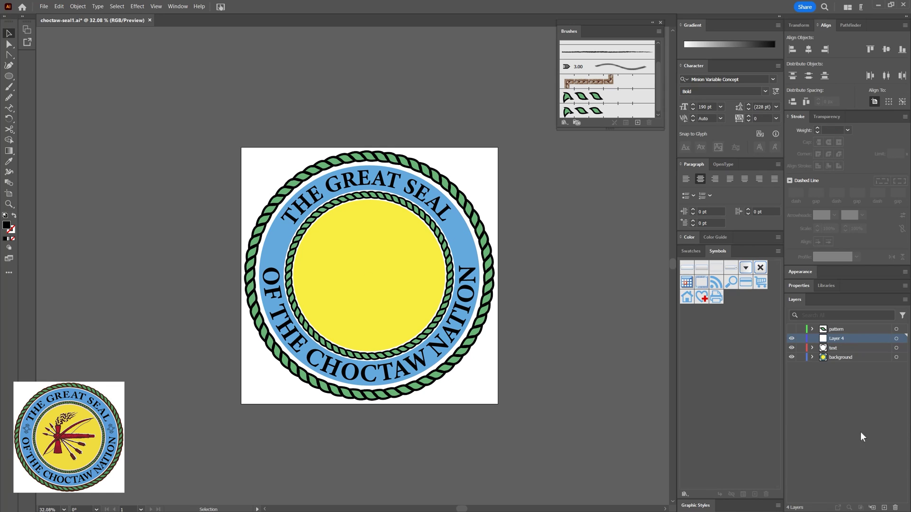
double_click(836, 339)
text(ropes)
key(Return)
- Move the inner and outer rope rings from the background layer to the ropes layer and lock that layer
click(453, 247)
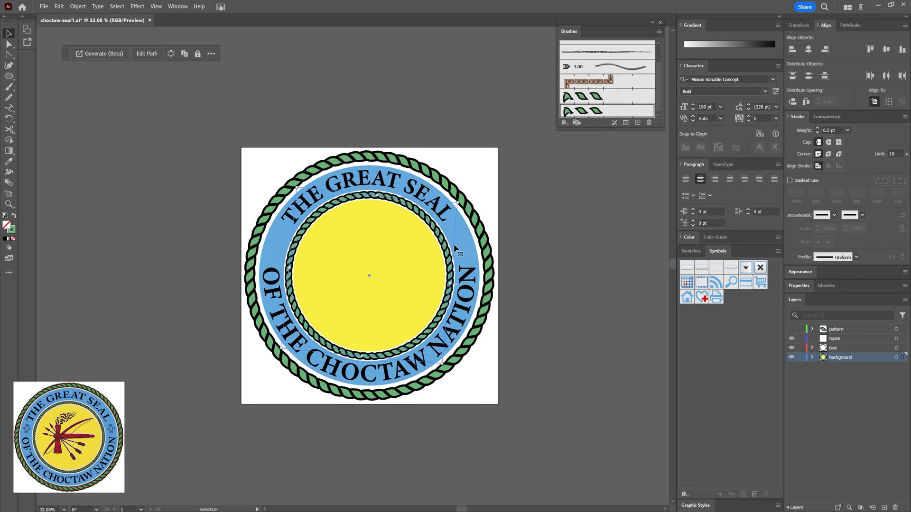
shift+click(483, 235)
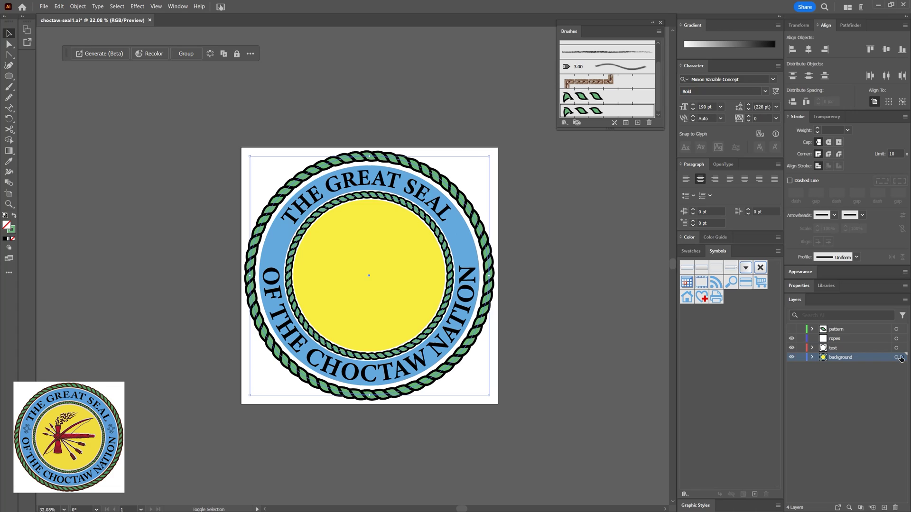
drag(901, 357, 894, 339)
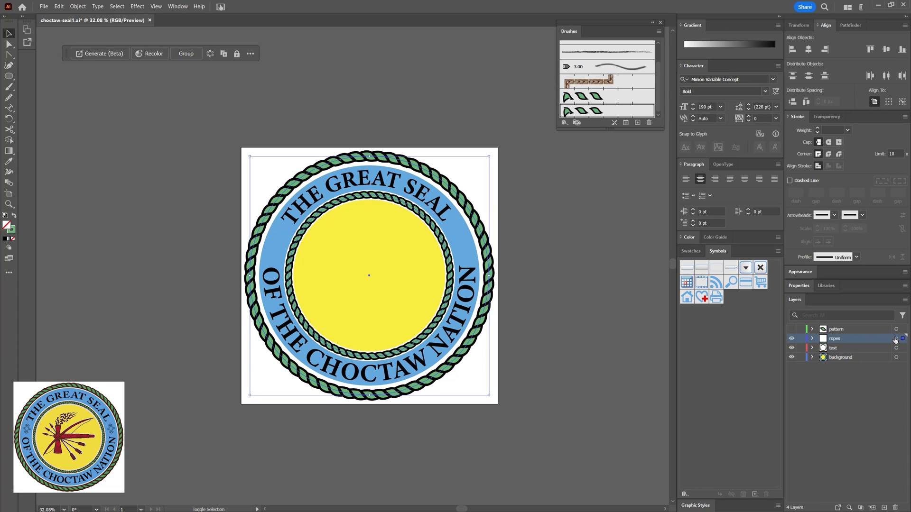
click(801, 340)
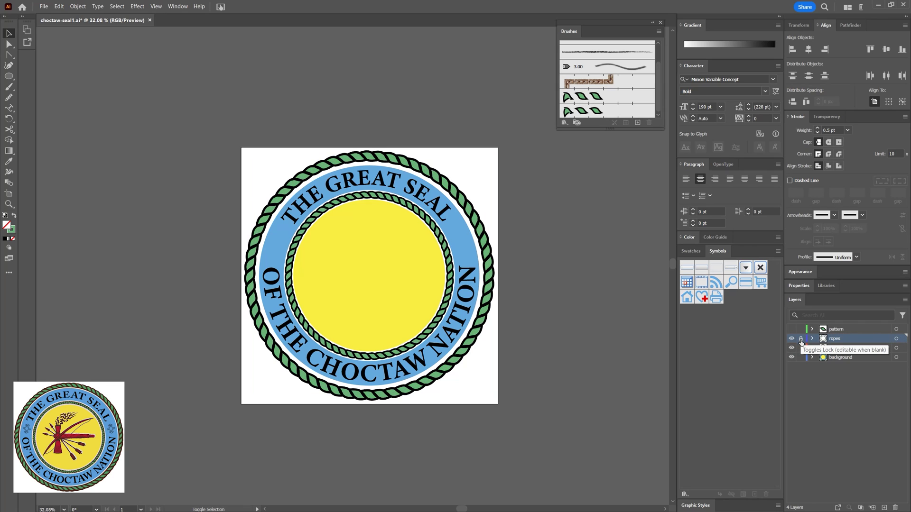
- Enlarge the blue ring and its curved lettering slightly about the centre, narrowing the white gap to the outer rope
click(446, 211)
drag(480, 165, 482, 164)
click(488, 156)
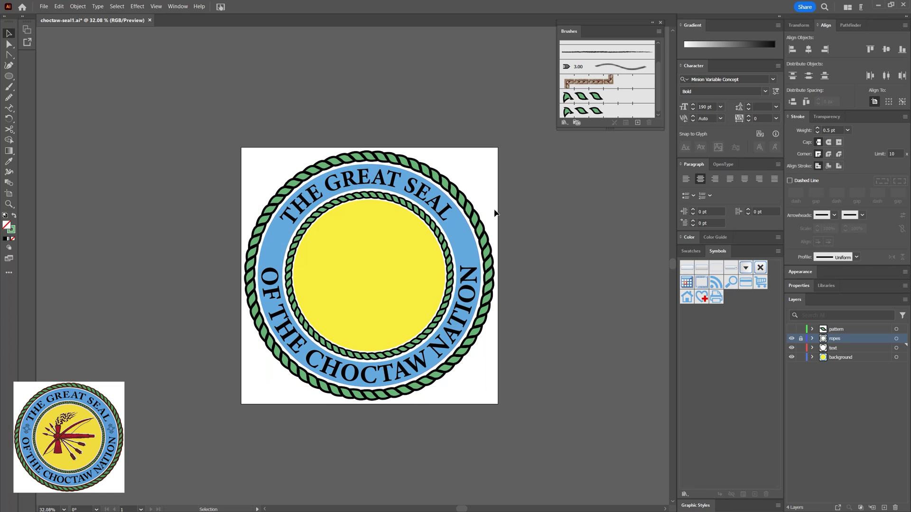
- Shrink the yellow centre circle slightly about its centre and save the document
click(416, 252)
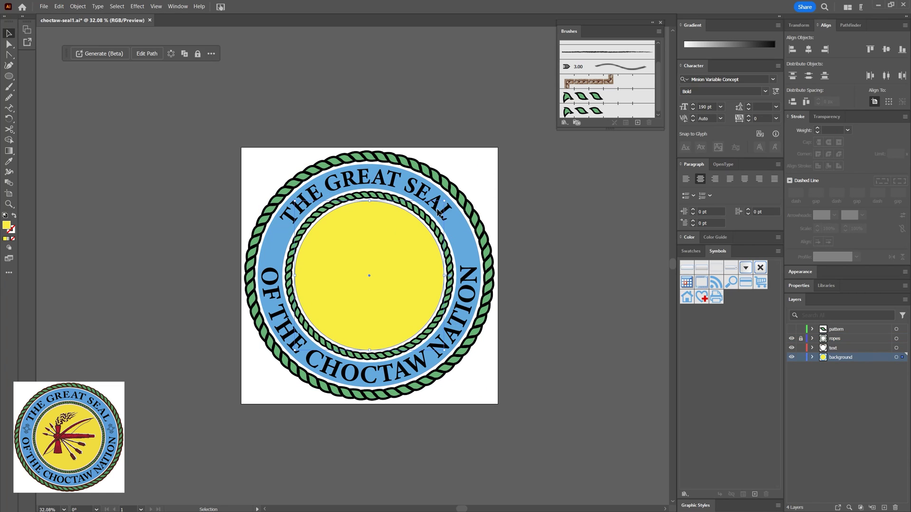
click(519, 212)
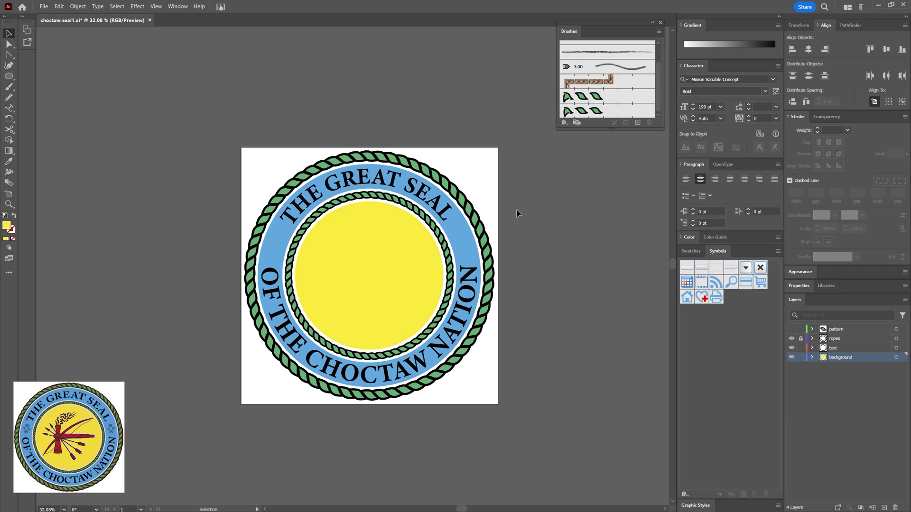
key(ctrl+s)
- Unlock the ropes layer, select all its artwork and open the advanced Recolor Artwork options
click(800, 338)
click(896, 338)
click(59, 6)
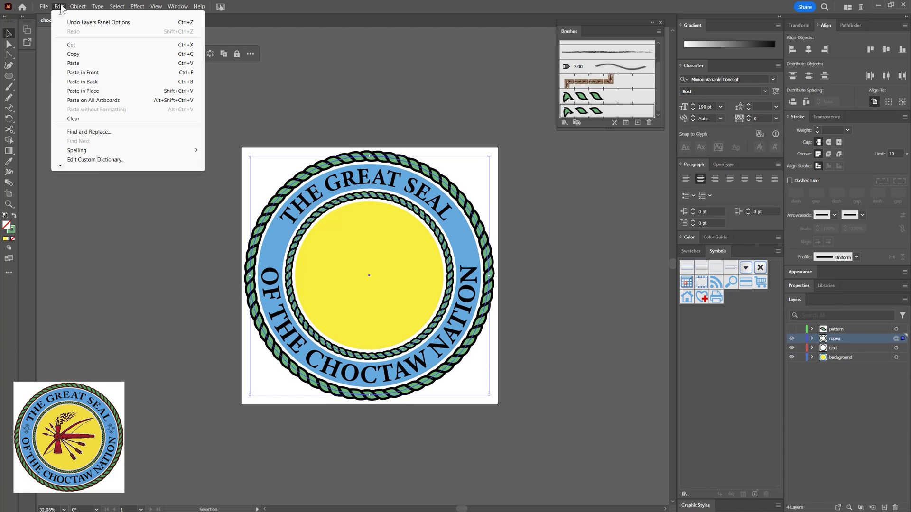
mouse_move(76, 166)
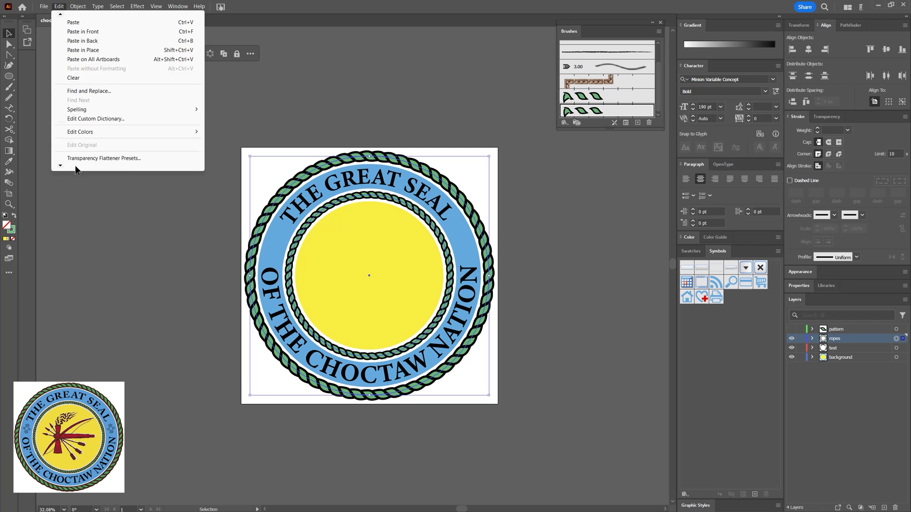
mouse_move(100, 107)
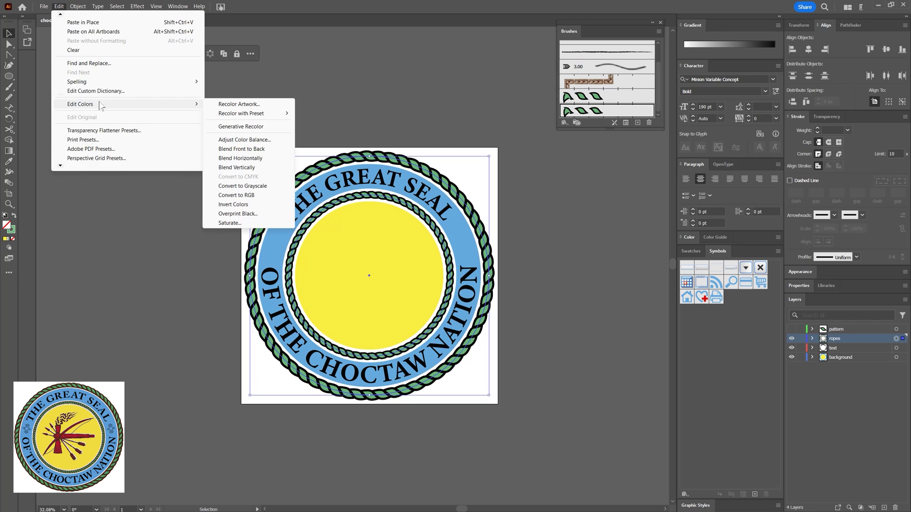
click(243, 105)
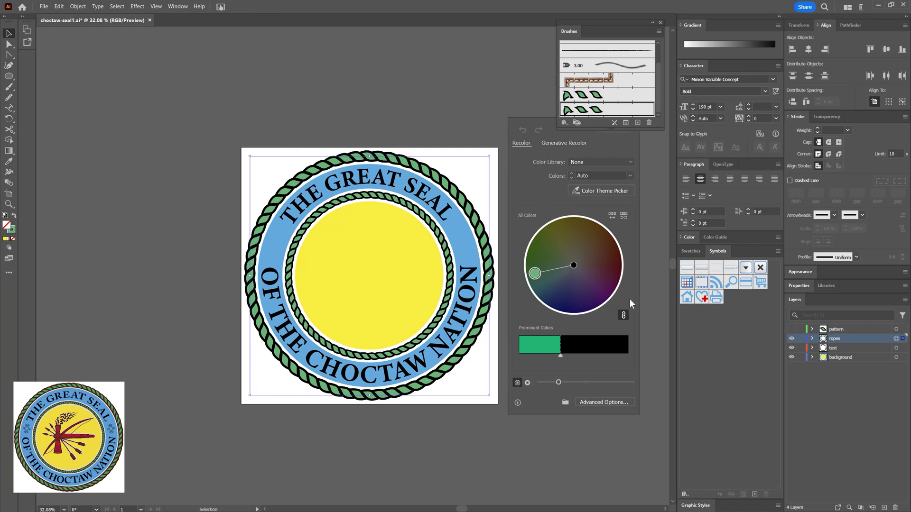
click(599, 402)
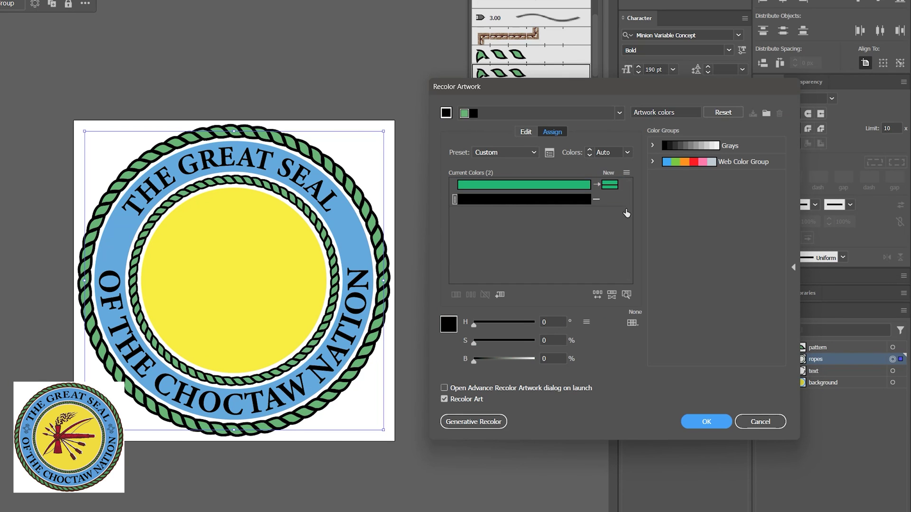
- Recolour the ropes' black outlines dark brown, about hue 27°, saturation 89% and brightness 21%, adding it as a new colour
click(611, 201)
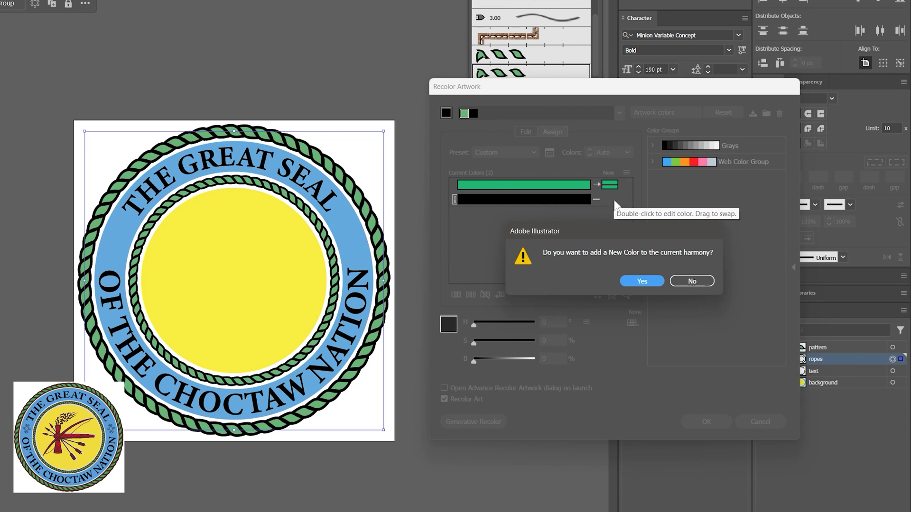
click(645, 281)
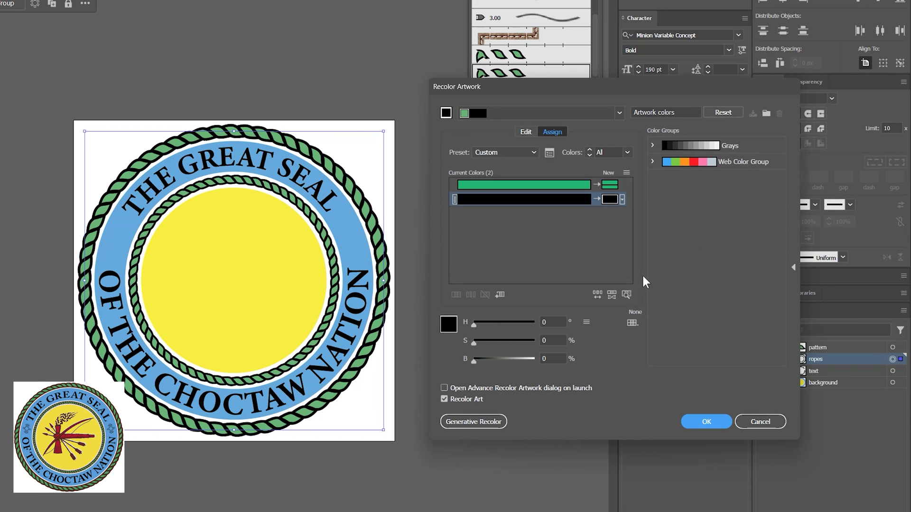
double_click(610, 199)
click(457, 338)
click(431, 308)
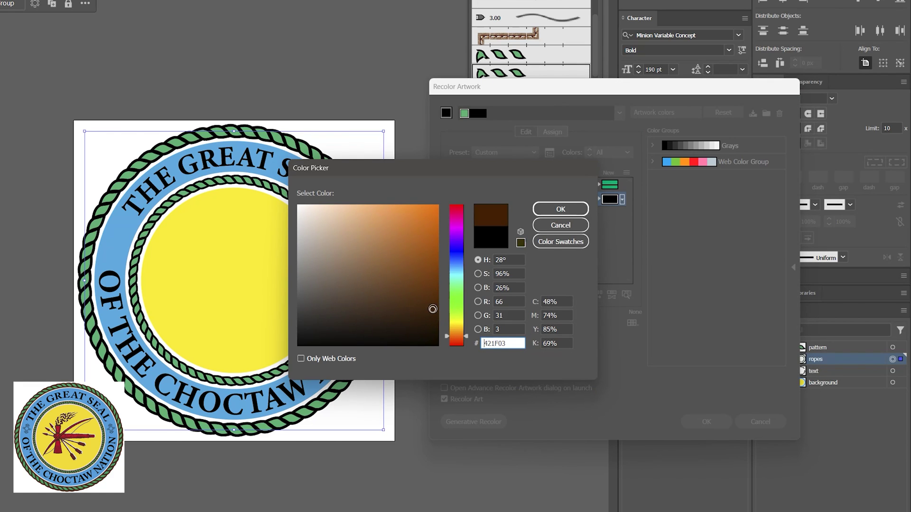
drag(431, 308, 421, 315)
click(560, 225)
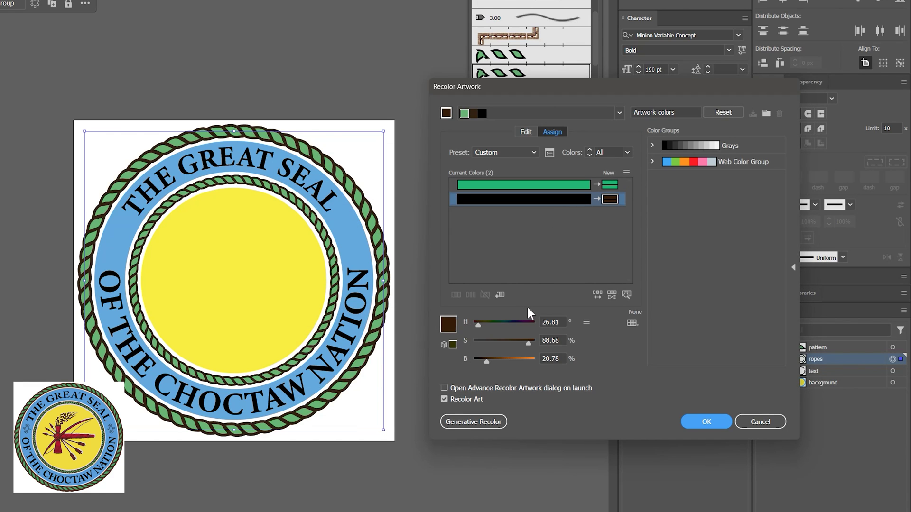
click(706, 421)
click(414, 358)
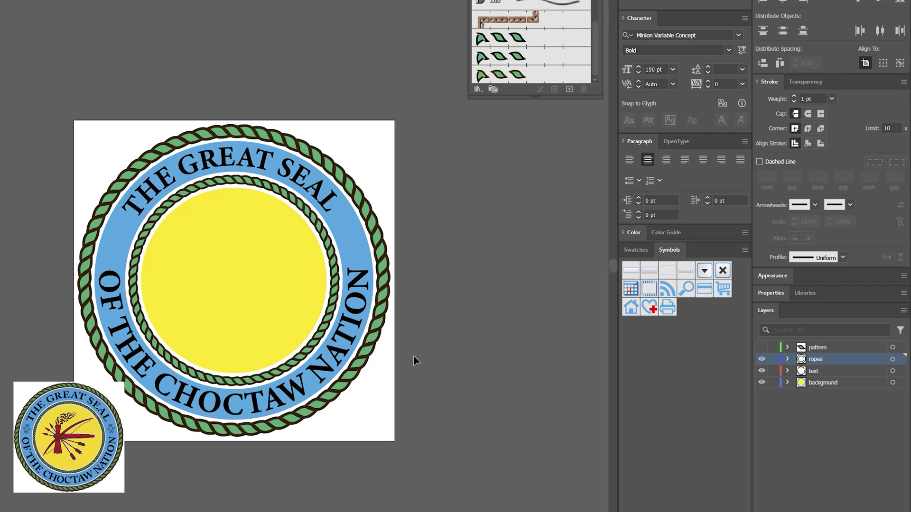
- Recolour the green of both ropes to a darker green with hue 141° and saturation 76%, using Recolor Artwork
click(893, 359)
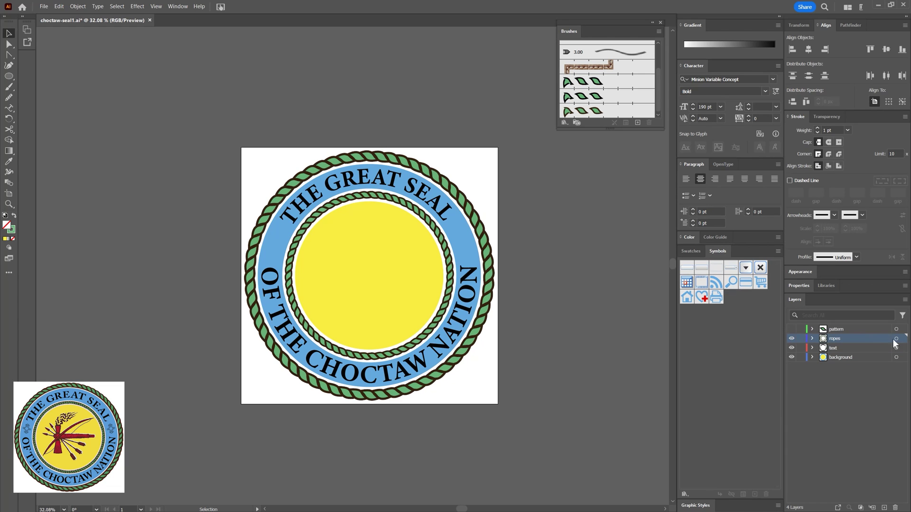
click(59, 7)
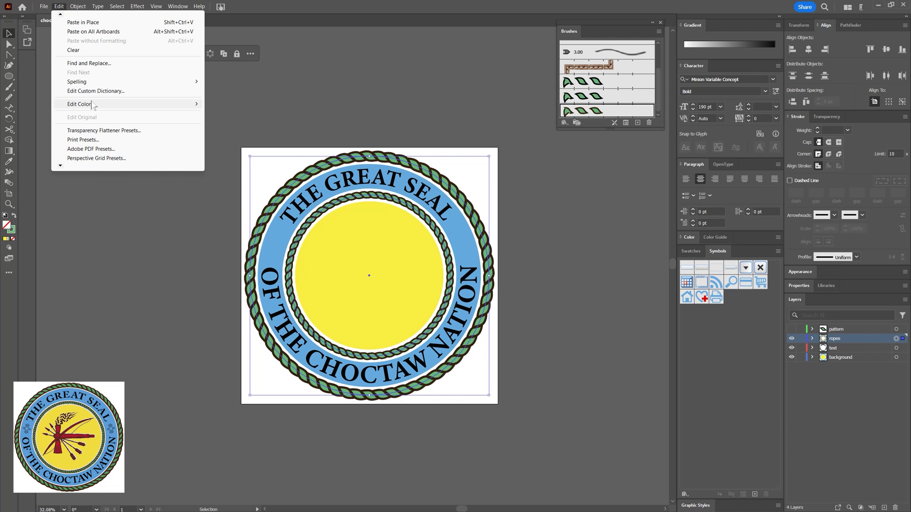
click(228, 104)
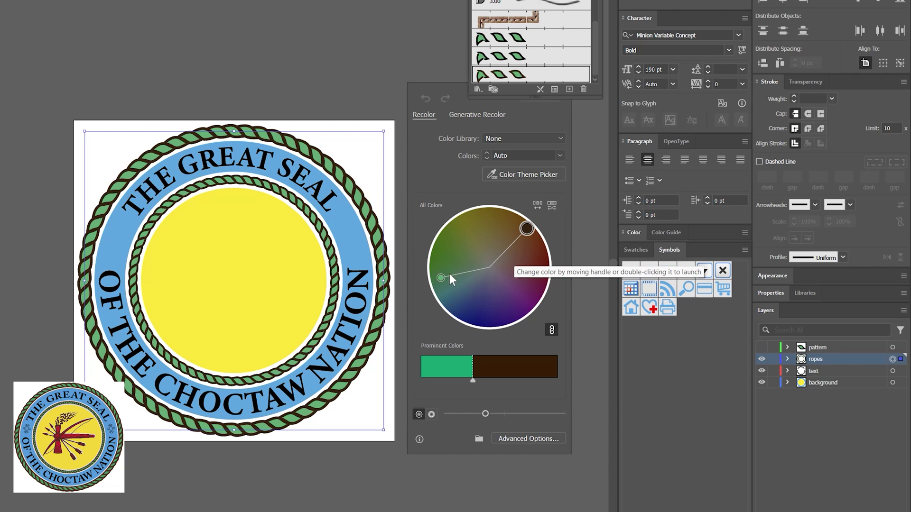
click(527, 439)
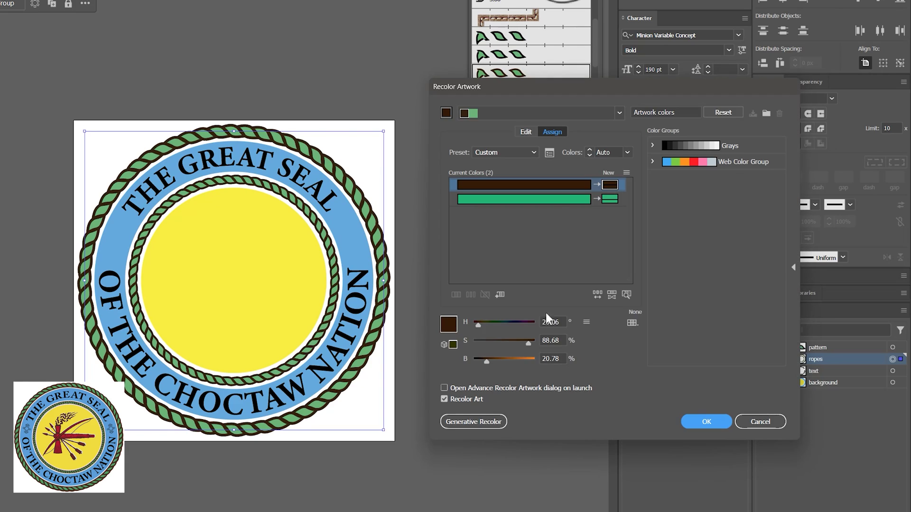
click(522, 199)
drag(517, 361, 498, 325)
click(521, 342)
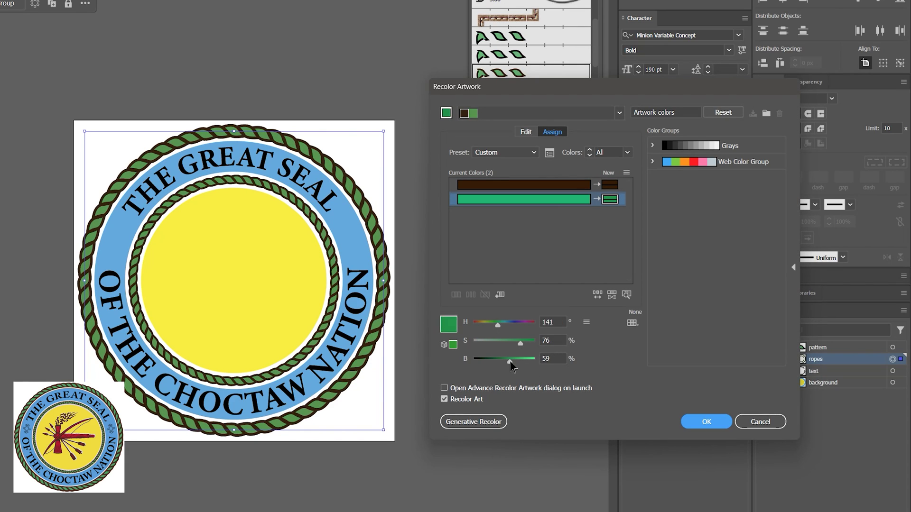
drag(510, 362, 507, 362)
key(Return)
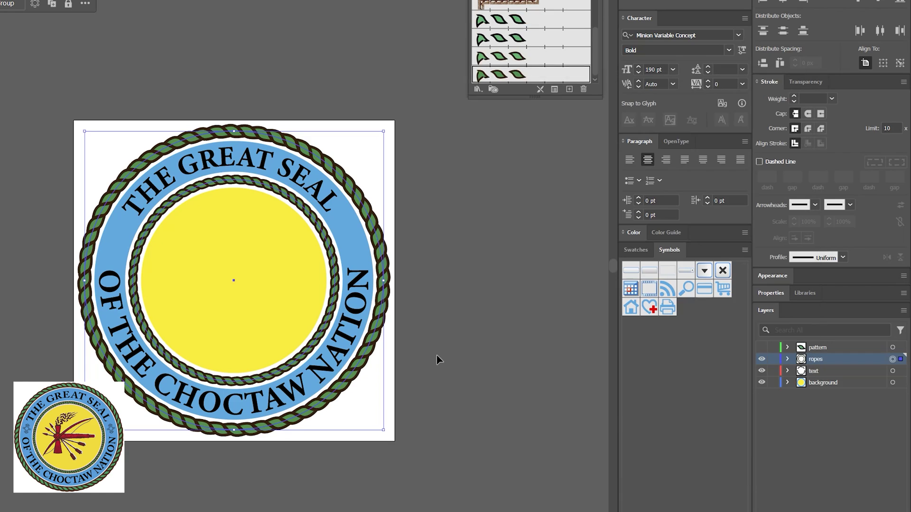
click(431, 366)
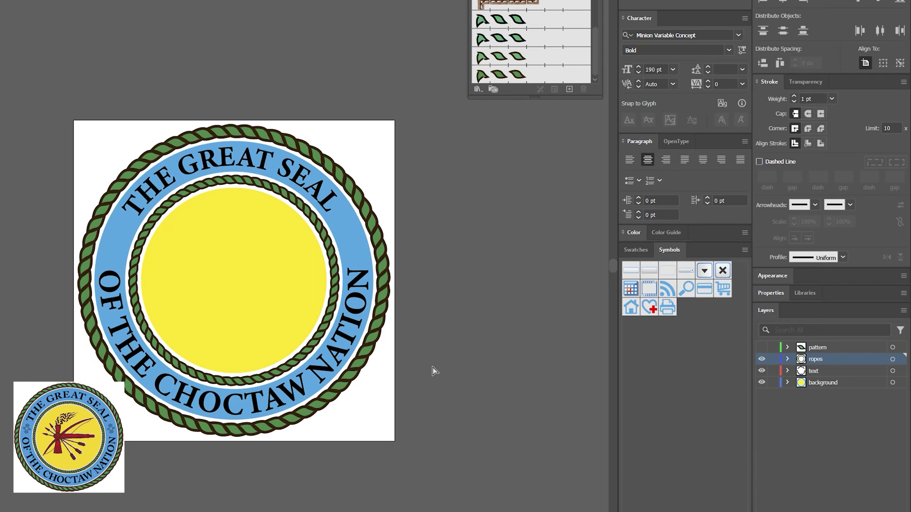
- Select the blue ring in the background layer and change its stroke colour to the deeper blue #2692CC
click(351, 238)
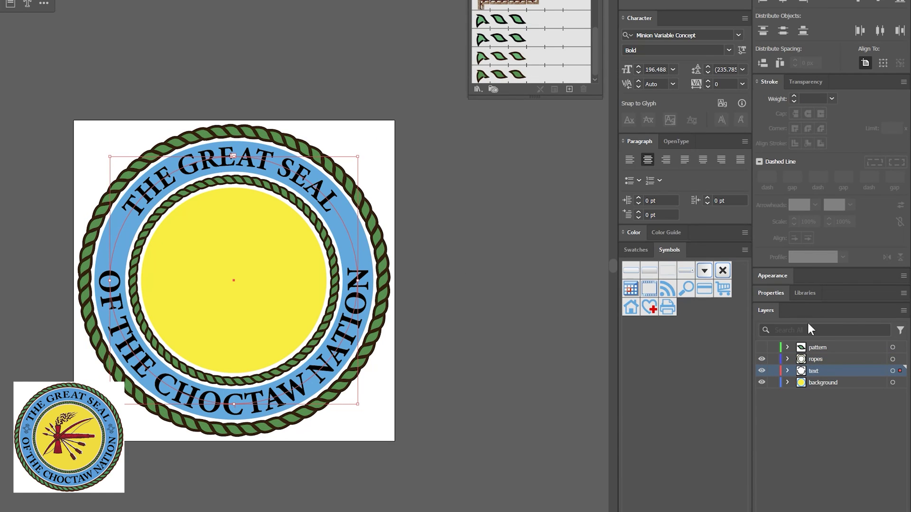
click(636, 250)
click(633, 232)
click(417, 263)
click(352, 244)
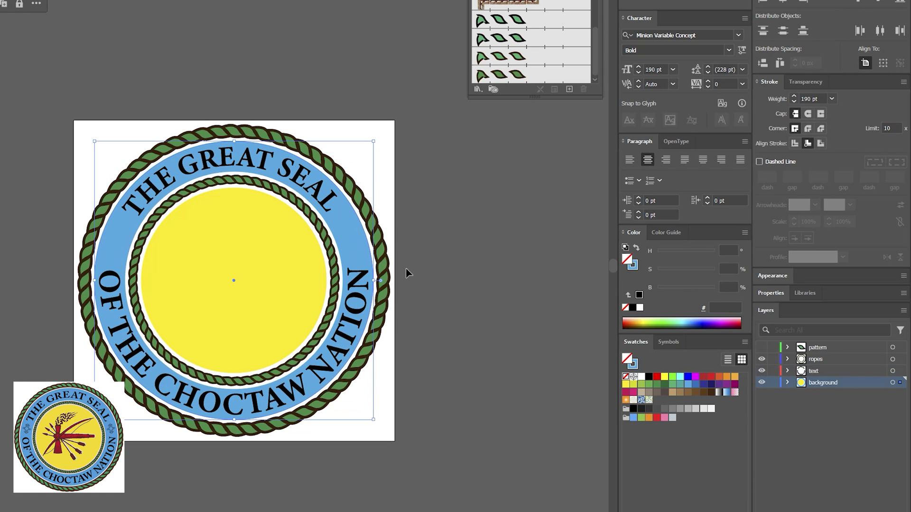
drag(703, 290, 704, 290)
drag(690, 254, 690, 255)
click(468, 284)
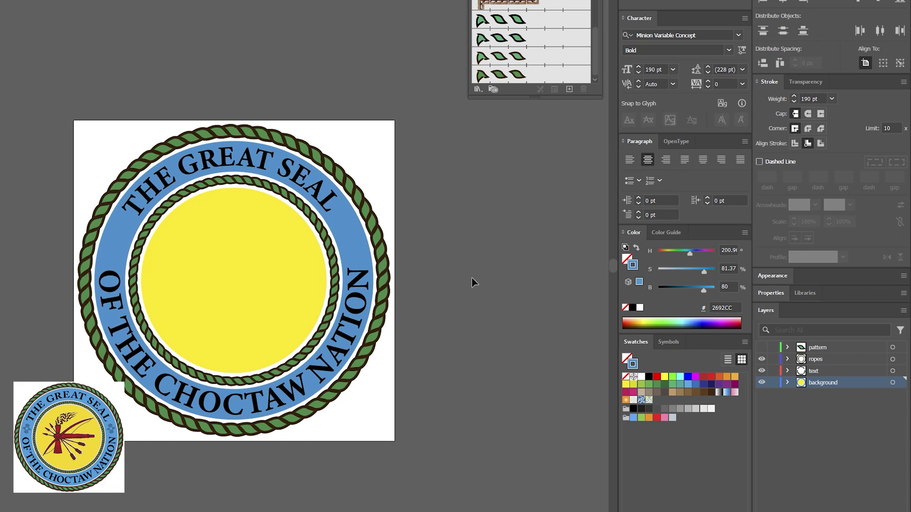
- Fine-tune the lower and upper curved lettering separately so both sit well within the blue ring
click(361, 282)
drag(357, 158, 359, 159)
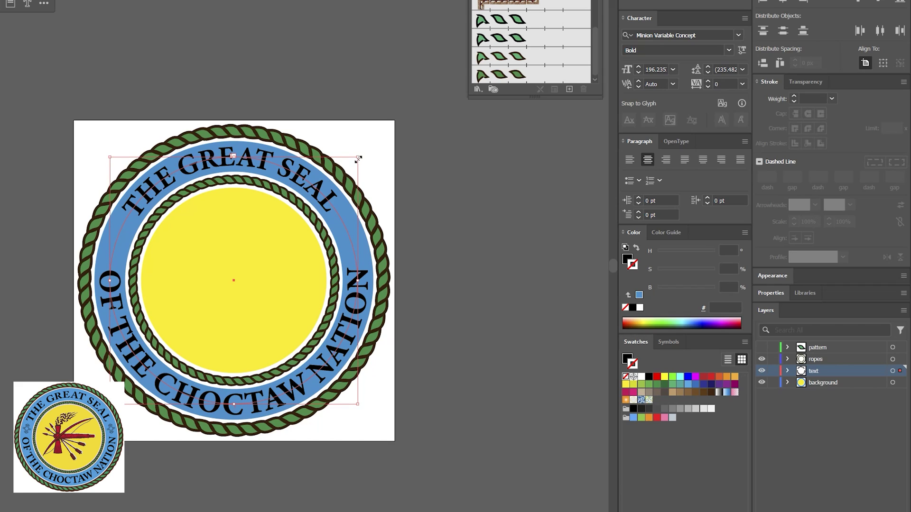
click(788, 370)
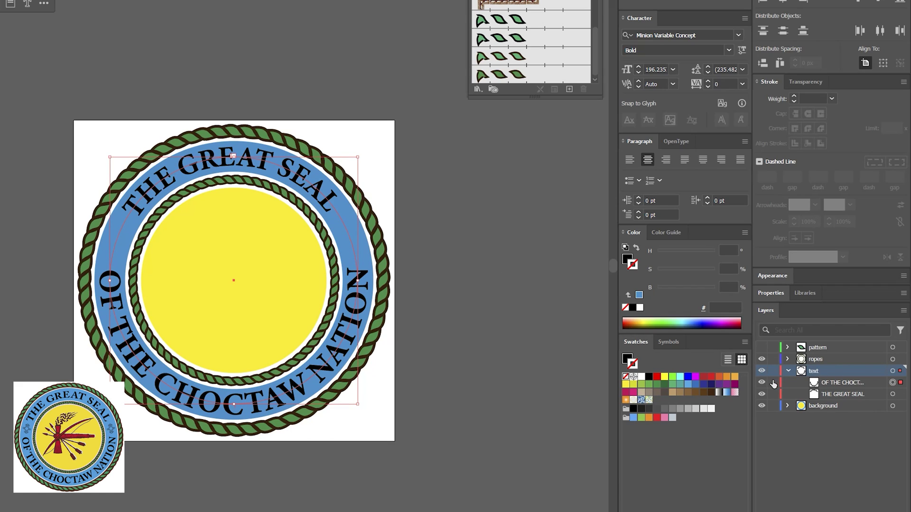
click(892, 394)
drag(348, 167, 349, 164)
click(411, 174)
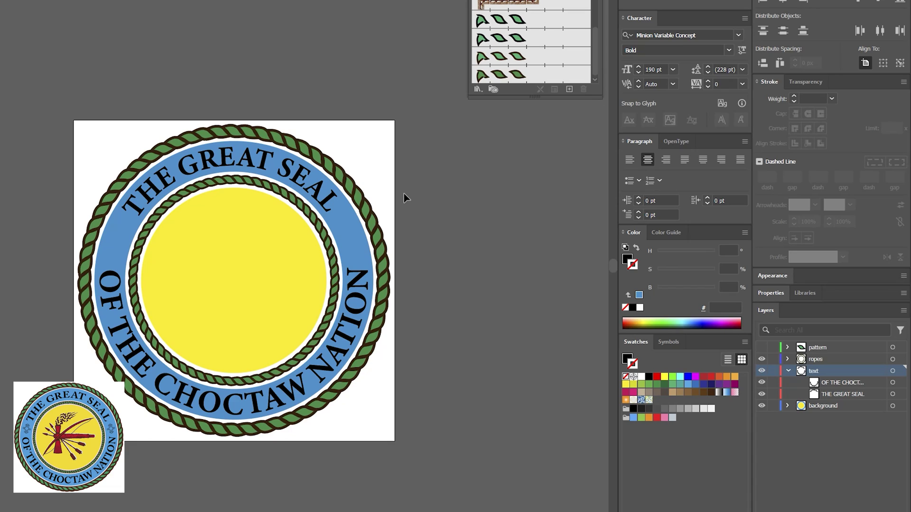
- Lock the ropes, text and background layers and create a layer named circles above them
click(788, 371)
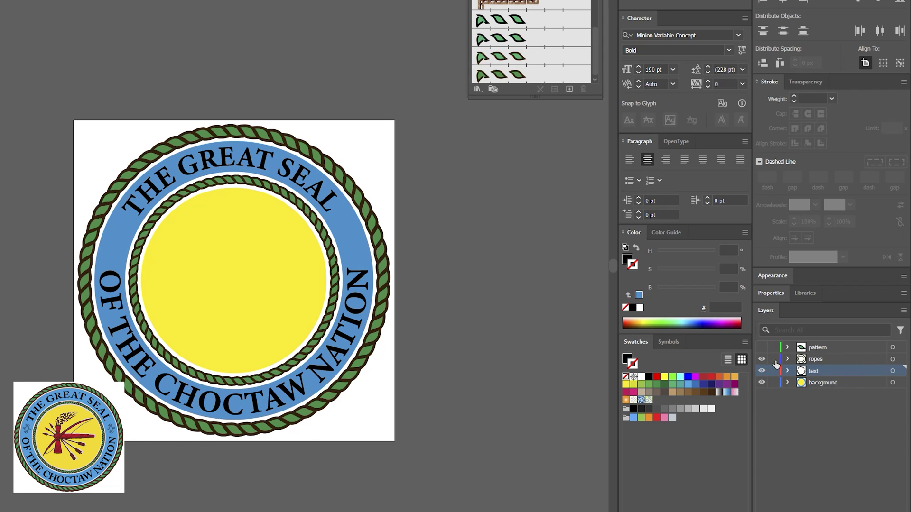
drag(774, 359, 773, 382)
key(ctrl+l)
double_click(826, 359)
text(circles)
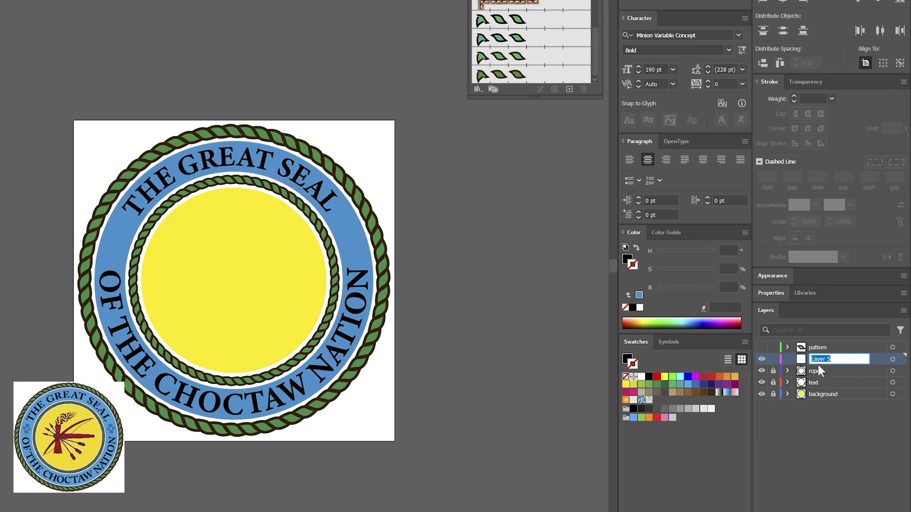
key(Return)
- Draw a small unfilled circle in the upper middle of the yellow centre with a 9 pt black stroke
click(9, 77)
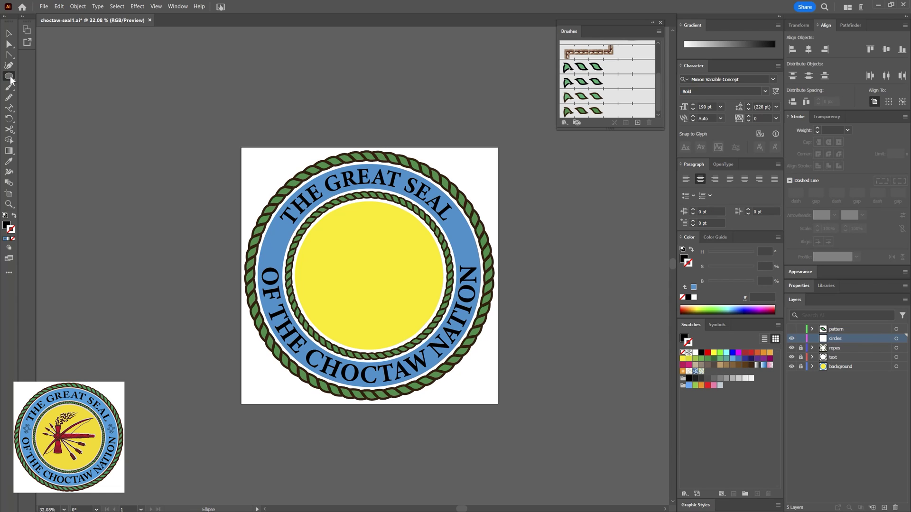
click(8, 76)
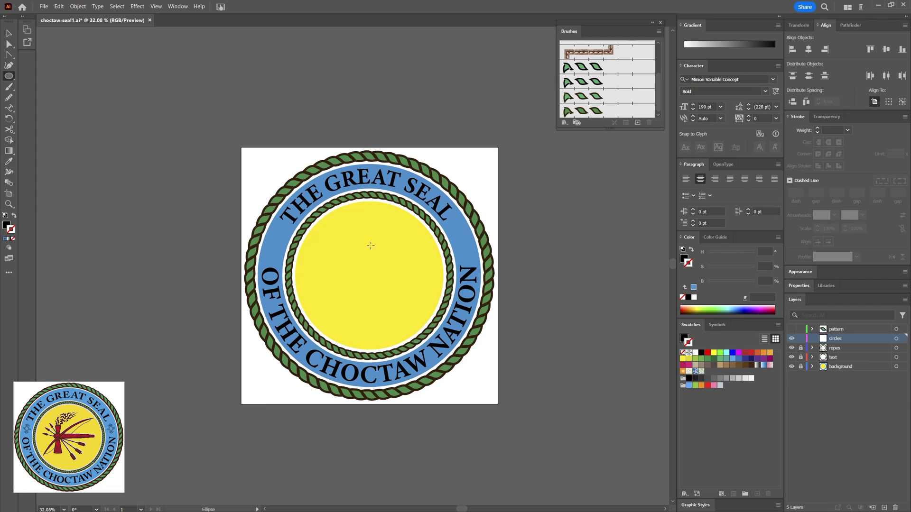
drag(363, 248, 380, 264)
click(691, 250)
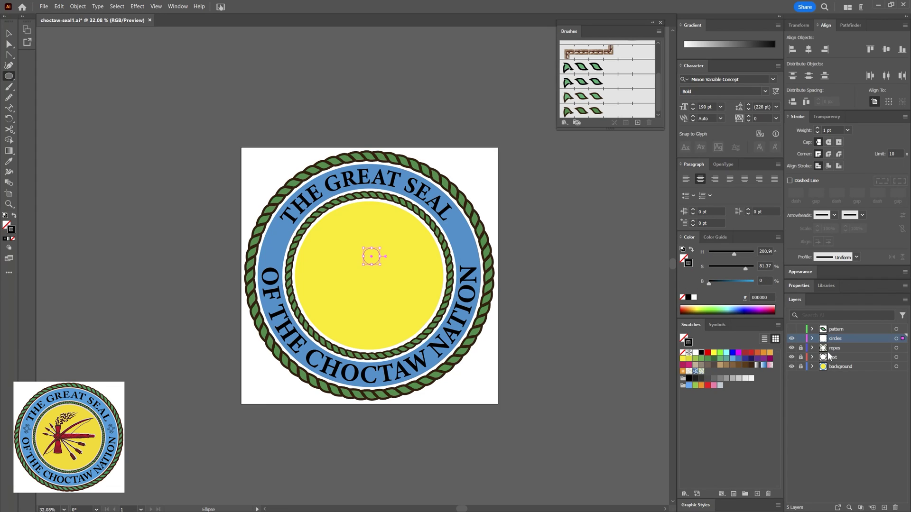
double_click(817, 129)
double_click(816, 128)
double_click(817, 129)
click(817, 129)
key(v)
click(368, 101)
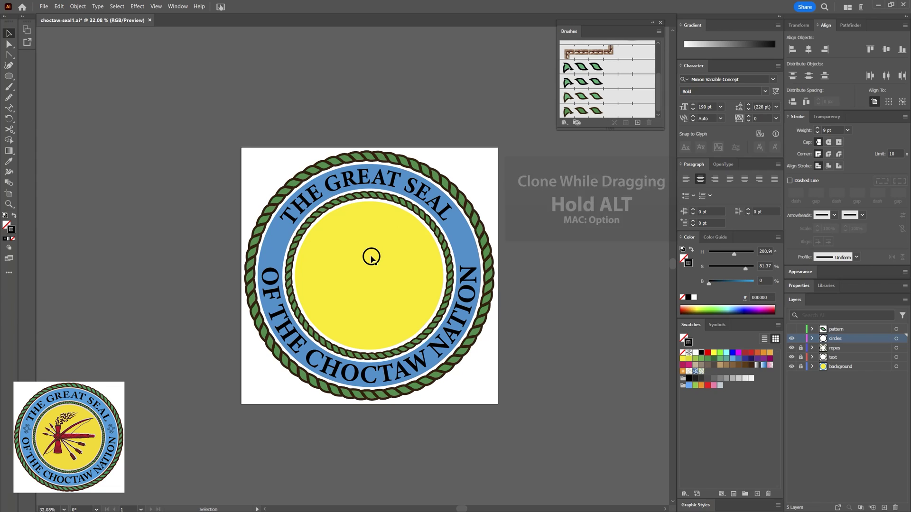
- Copy the circle to form an overlapping trio plus one separate circle, and distribute the trio's centres horizontally relative to the selection
mouse_move(370, 252)
mouse_down()
mouse_move(348, 277)
mouse_move(330, 267)
mouse_up()
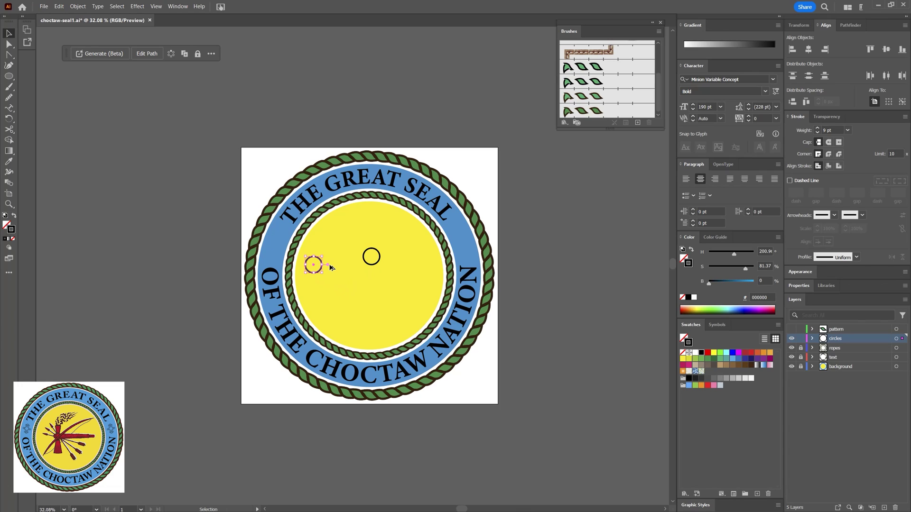
mouse_move(371, 266)
mouse_down()
mouse_move(358, 276)
mouse_move(389, 268)
mouse_up()
shift+click(370, 248)
shift+click(360, 257)
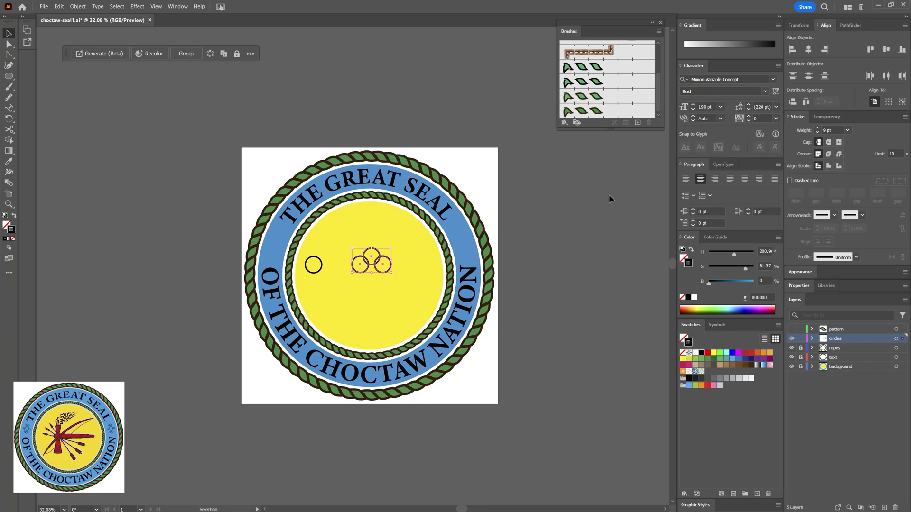
click(888, 103)
click(886, 76)
click(402, 256)
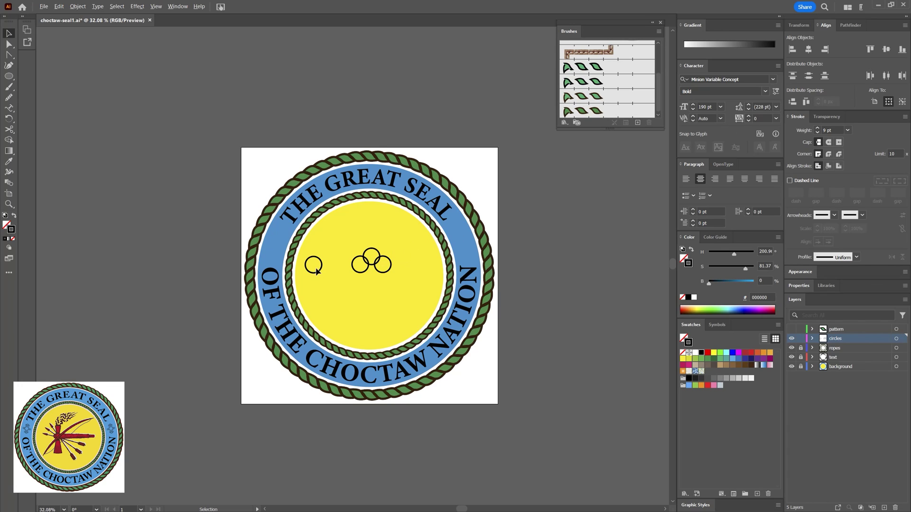
- Copy circles into an arch below the trio: two side by side, with a vertical pair mirrored lower on each side
alt+drag(316, 269, 375, 311)
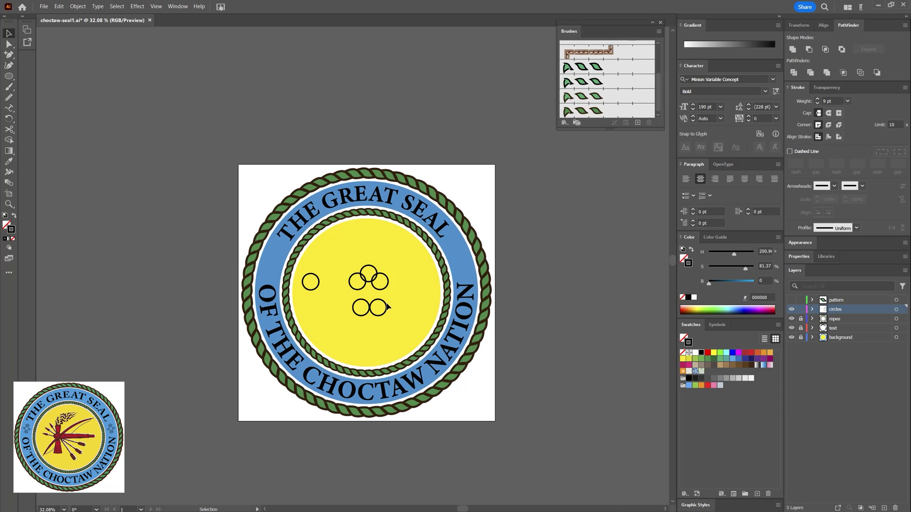
alt+drag(387, 307, 359, 337)
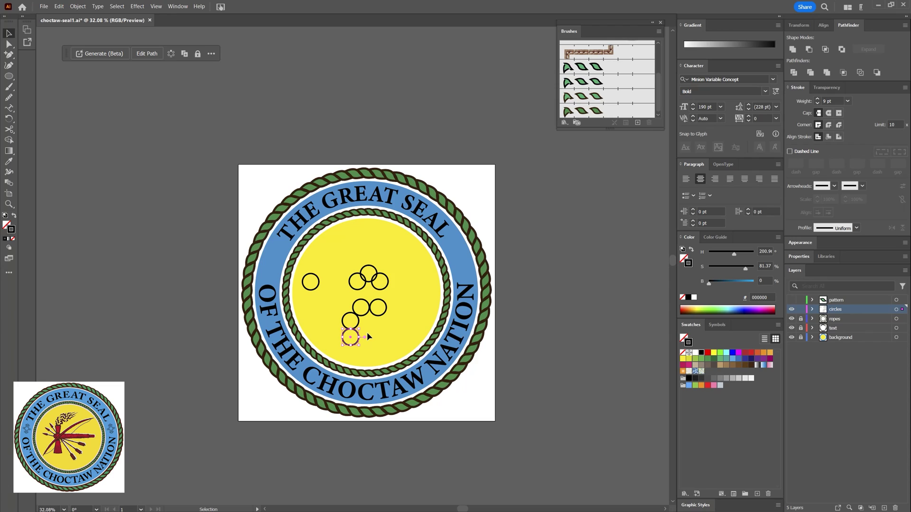
shift+click(359, 320)
alt+drag(359, 327, 396, 328)
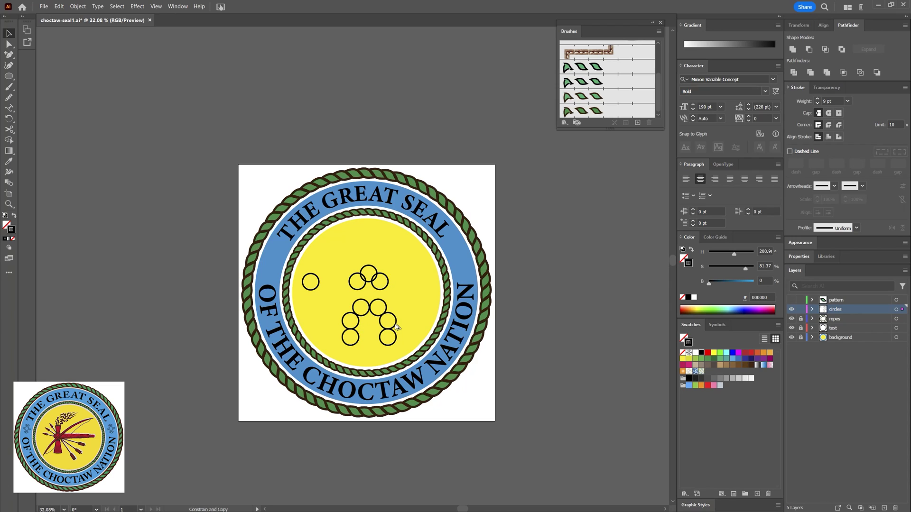
- Copy the arch's top pair of circles to its lower end to close a ring, and move the copied pair slightly up
click(396, 327)
click(396, 327)
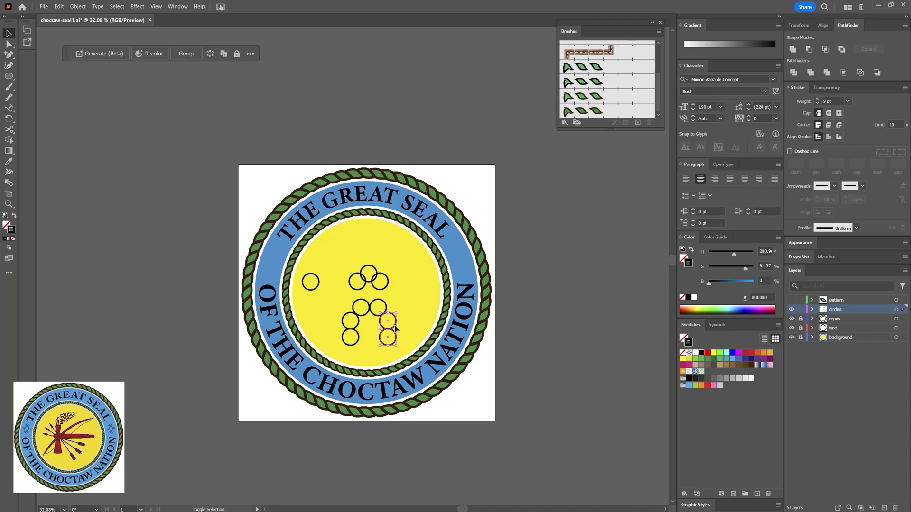
click(404, 318)
drag(353, 301, 378, 348)
click(403, 338)
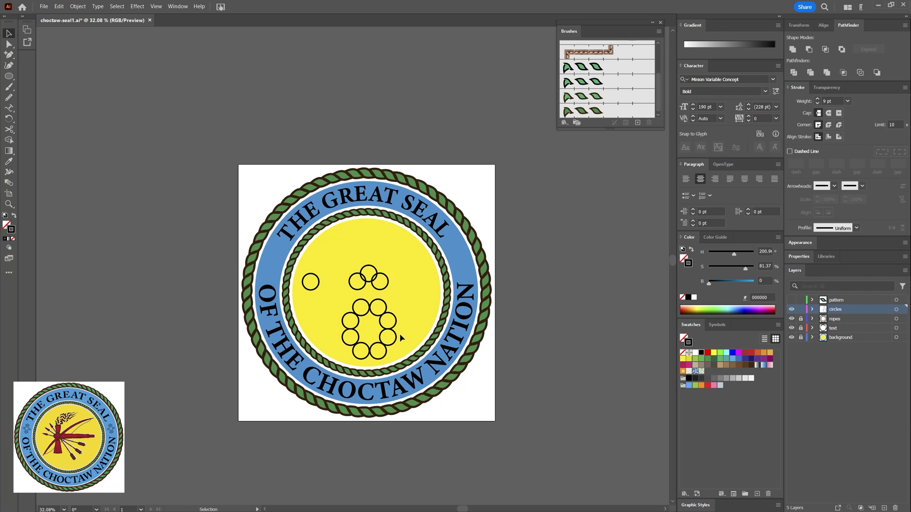
click(377, 354)
drag(378, 354, 377, 347)
- Nudge the ring's right and left vertical pairs of circles slightly outward, and group these two pairs
click(396, 321)
shift+click(396, 337)
key(shift+Right)
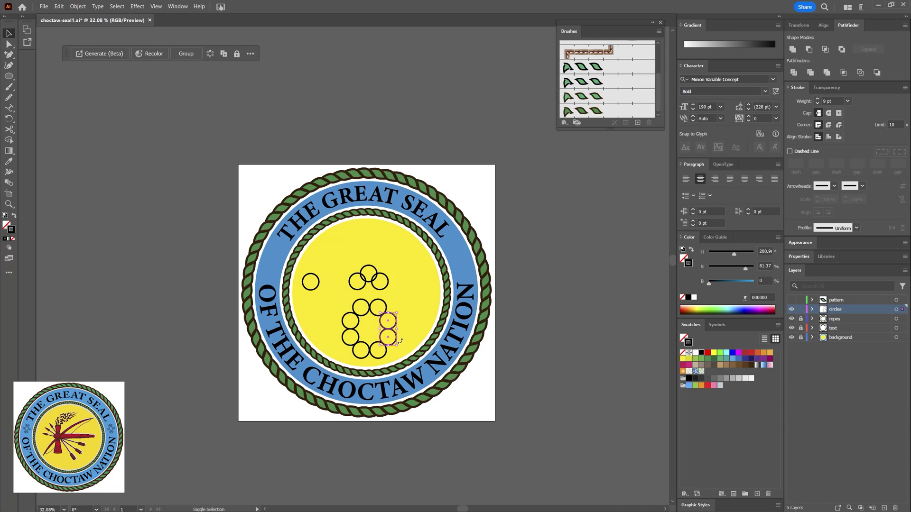
key(shift+Right)
key(shift+Left)
click(347, 317)
shift+click(355, 331)
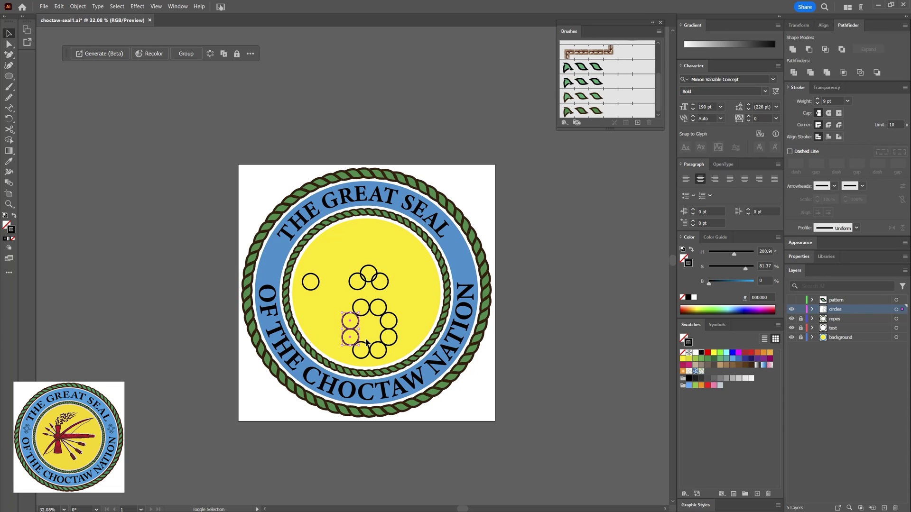
key(Left)
key(Left)
click(519, 285)
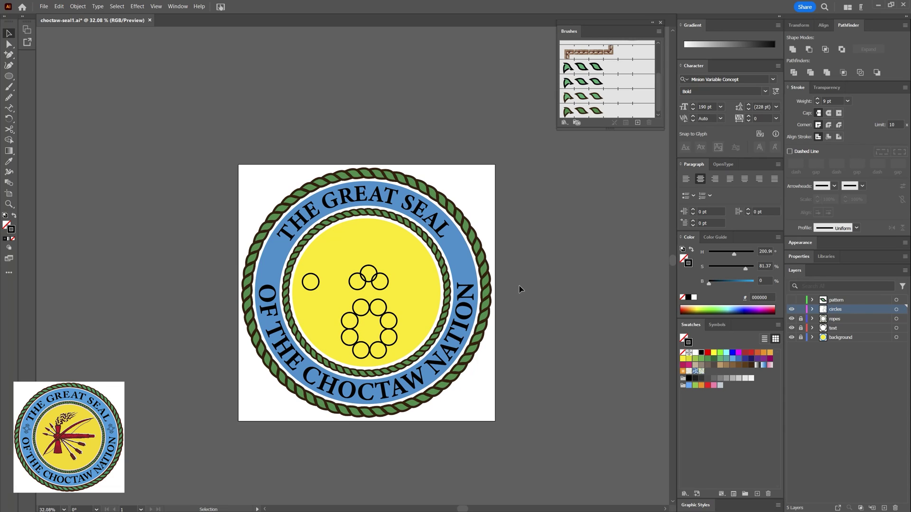
click(397, 335)
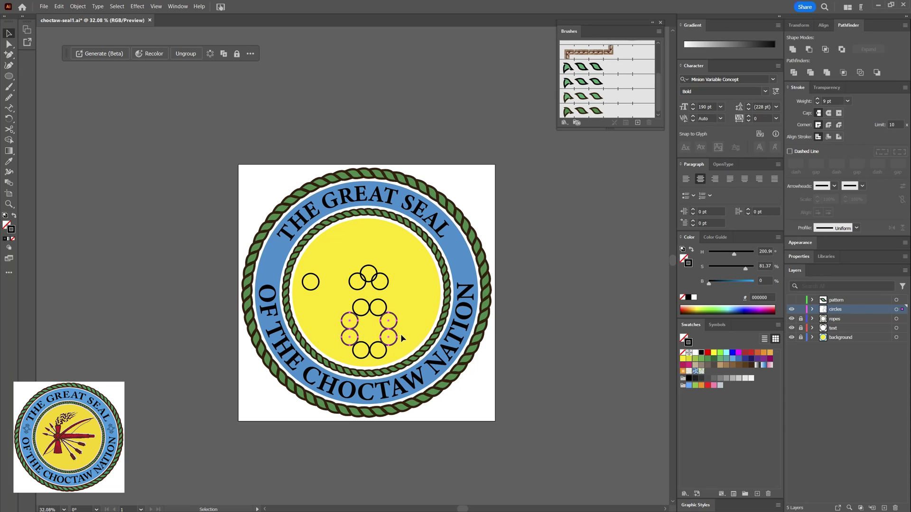
- Draw a larger circle inside the ring and centre it horizontally and vertically with the ring's small circles
click(12, 79)
drag(369, 327, 390, 345)
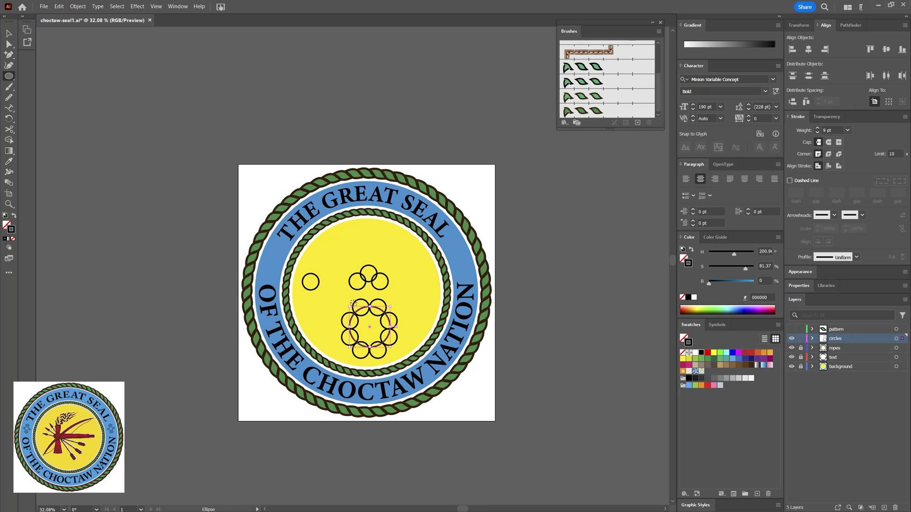
click(10, 36)
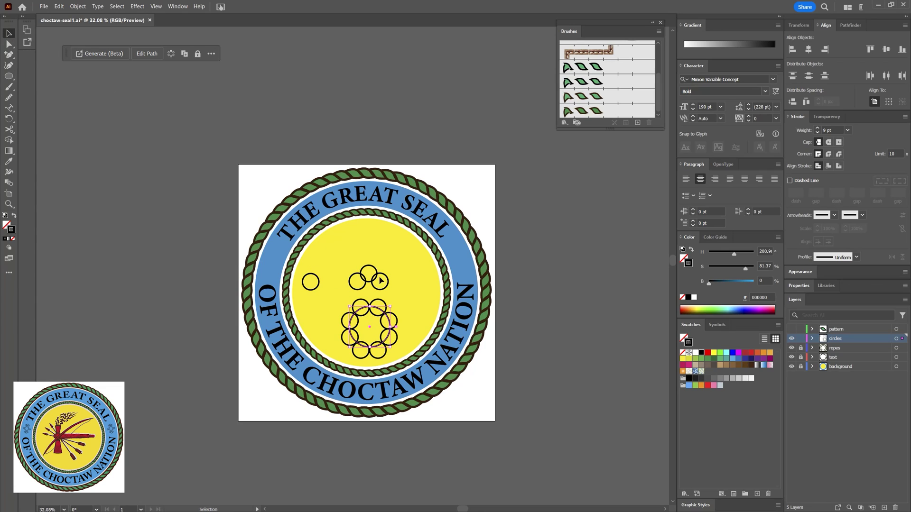
shift+click(368, 341)
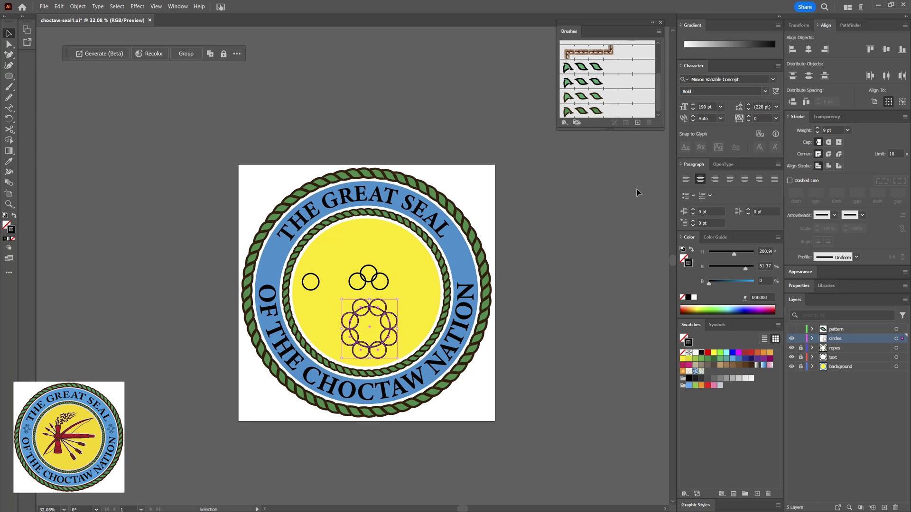
click(808, 49)
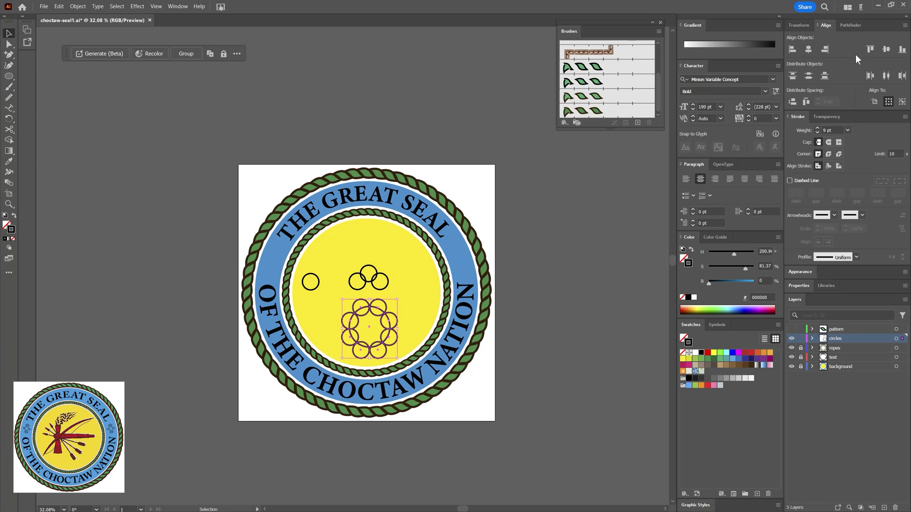
click(885, 51)
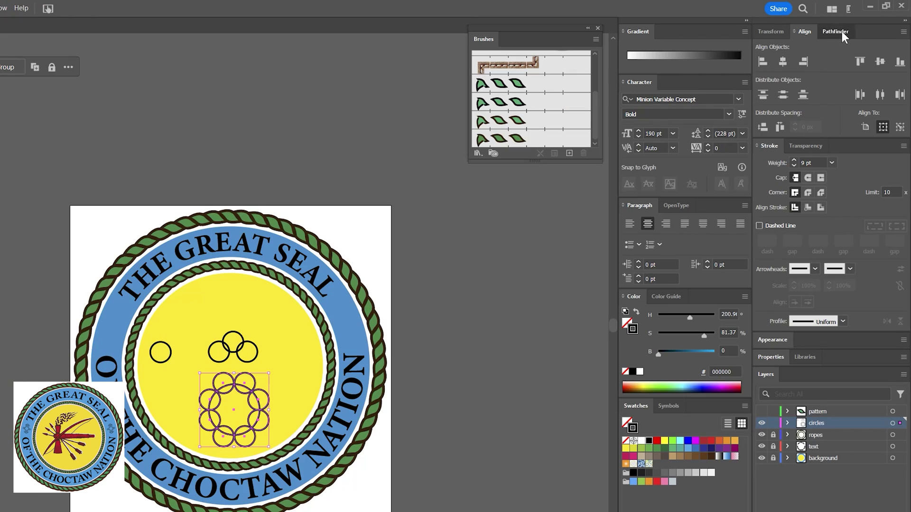
- Unite the ring and the inner circle into one flower shape with an outside-aligned stroke and round corners
click(847, 25)
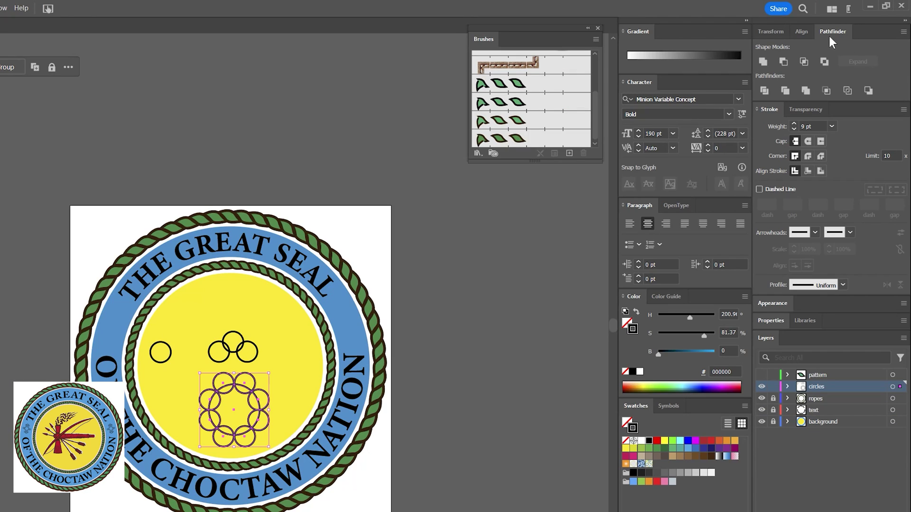
click(765, 62)
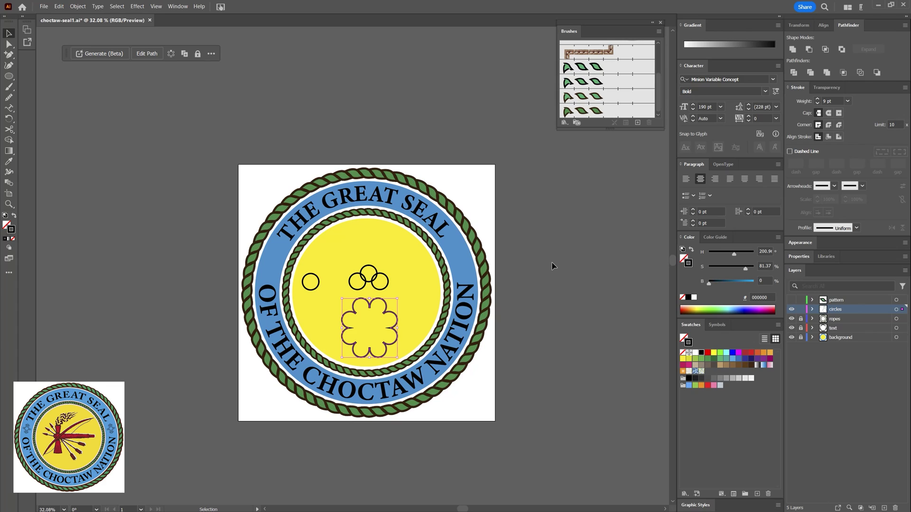
click(838, 136)
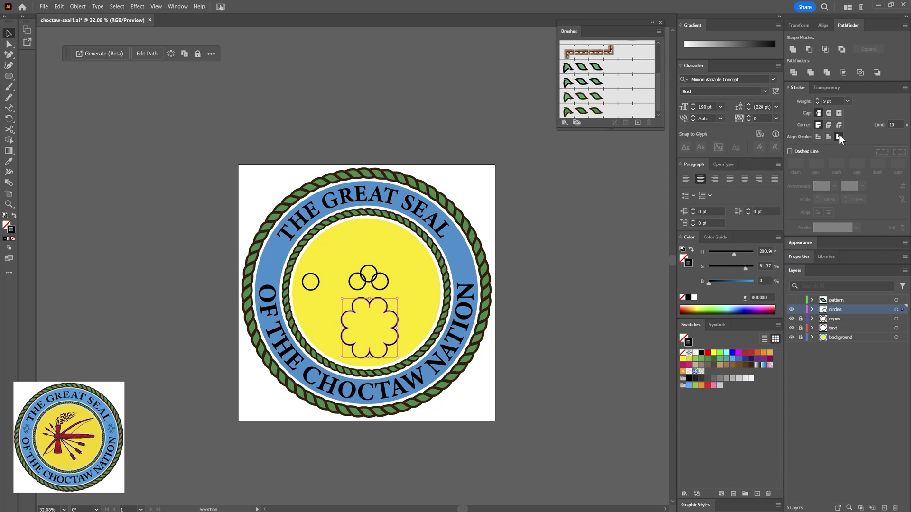
- Fill the circle trio and the flower with the blue of the lettering ring using the Eyedropper
click(365, 279)
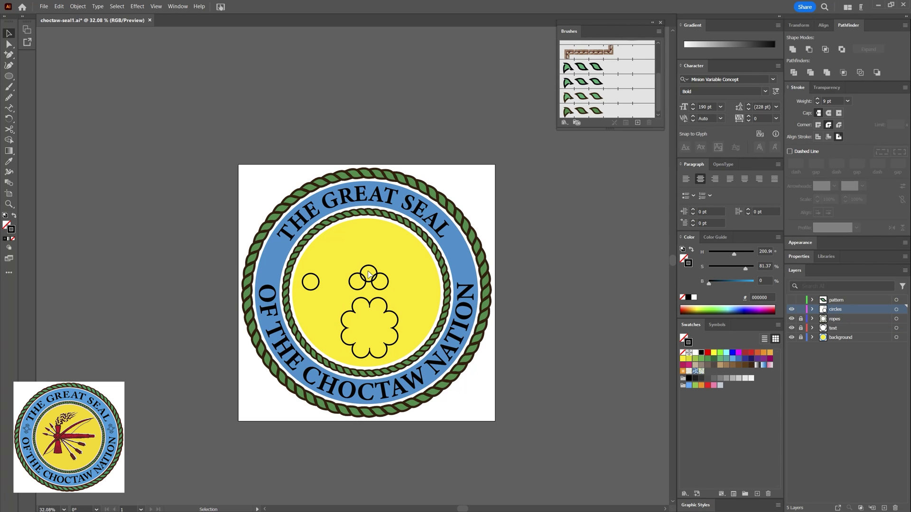
click(367, 269)
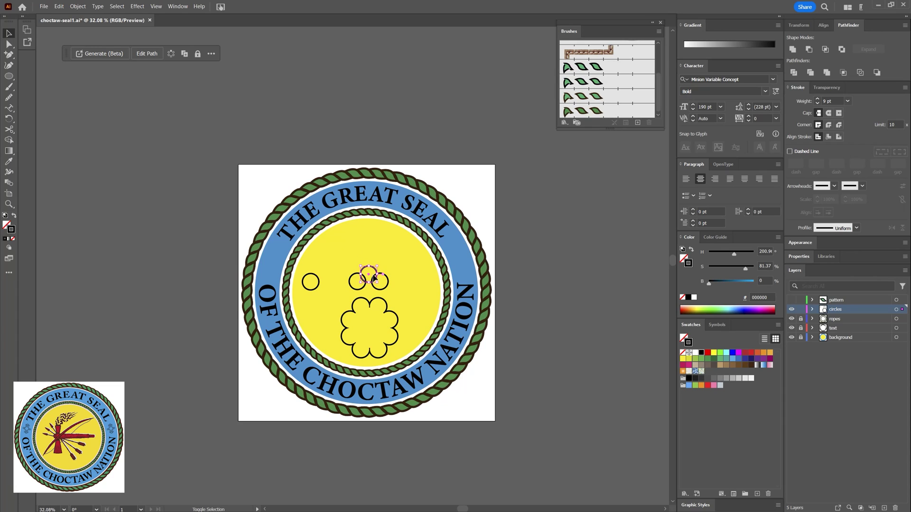
click(545, 274)
drag(391, 277, 348, 311)
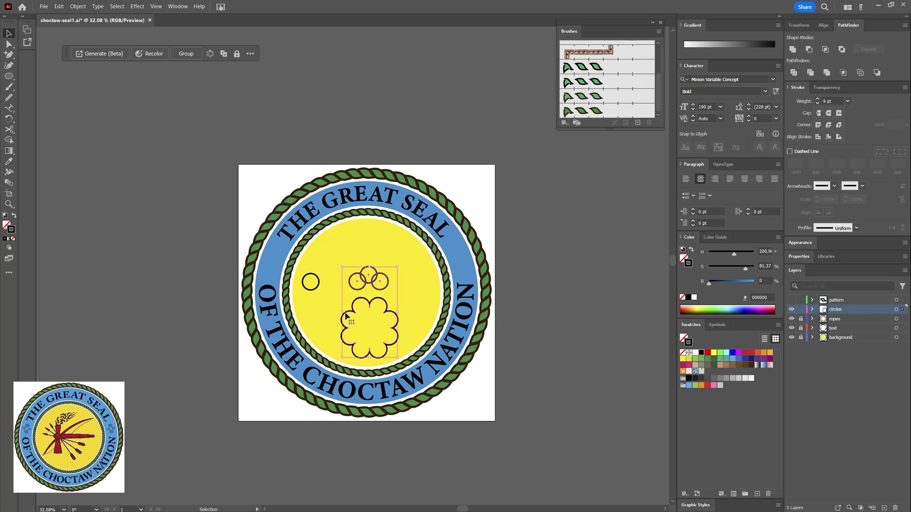
click(9, 161)
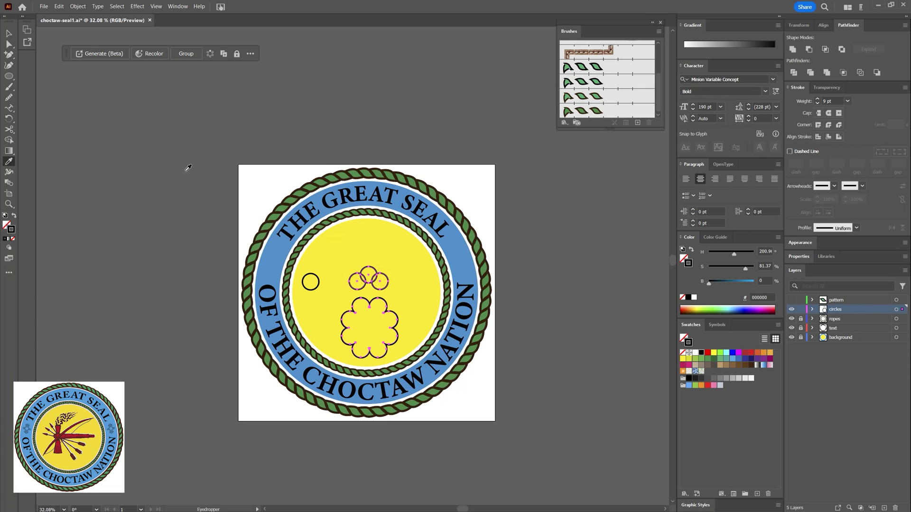
click(457, 241)
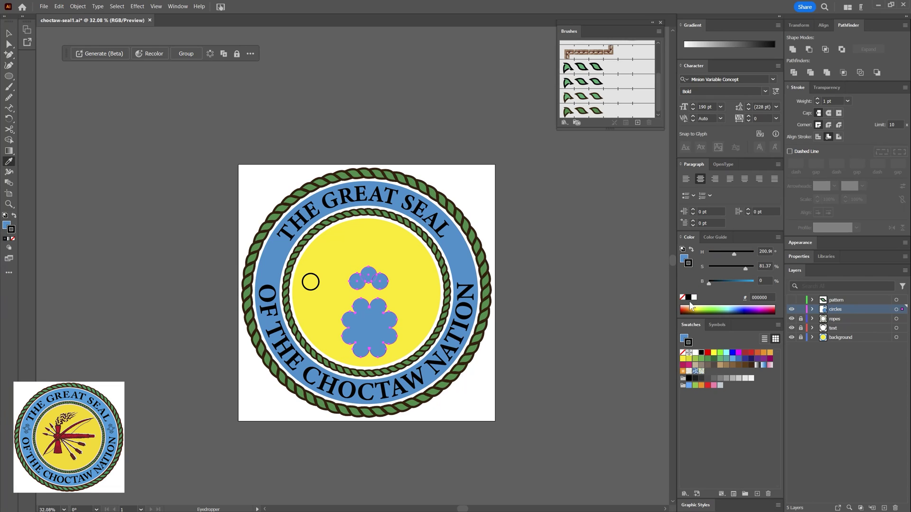
- Set the stroke weight of the circle trio and the flower to 10 pt
click(818, 99)
click(817, 99)
click(817, 99)
click(817, 100)
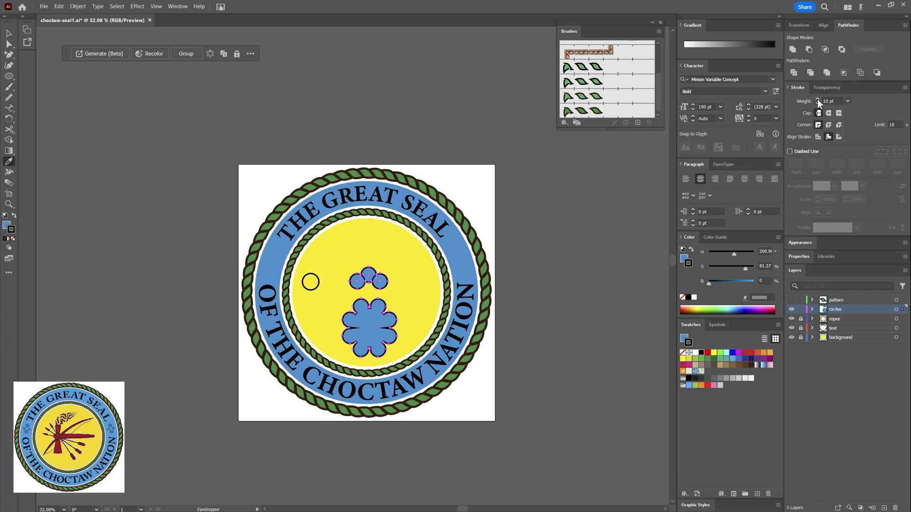
click(9, 33)
click(417, 118)
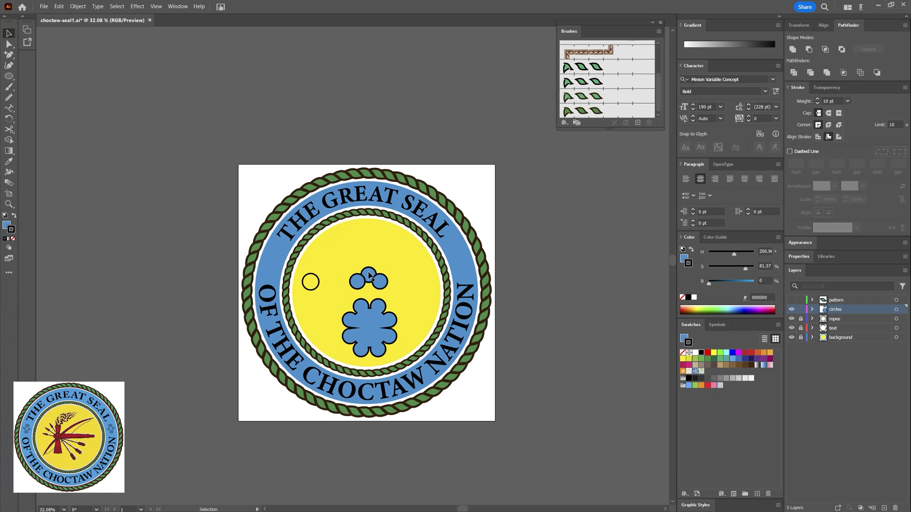
- Bring the trio's middle circle to the front, and give the flower a centre-aligned stroke with a round cap and round corners
click(369, 276)
click(78, 7)
mouse_move(112, 32)
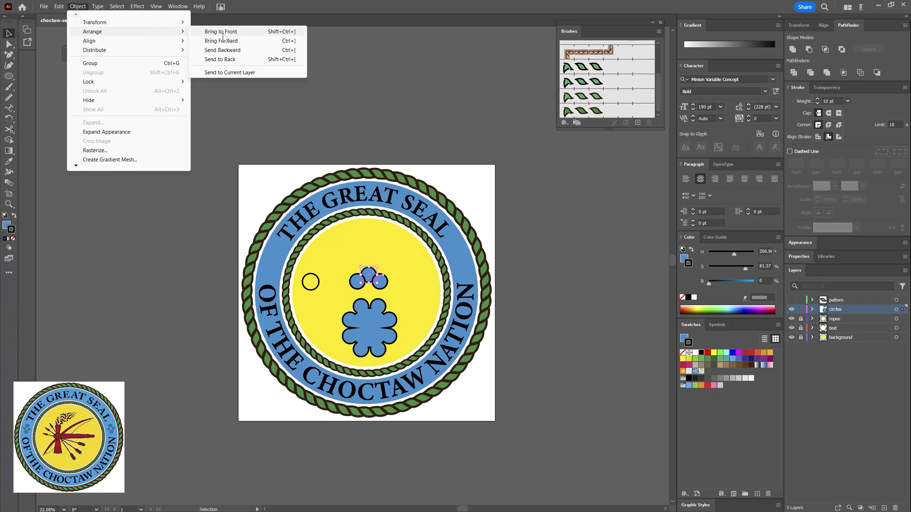
click(223, 32)
click(450, 175)
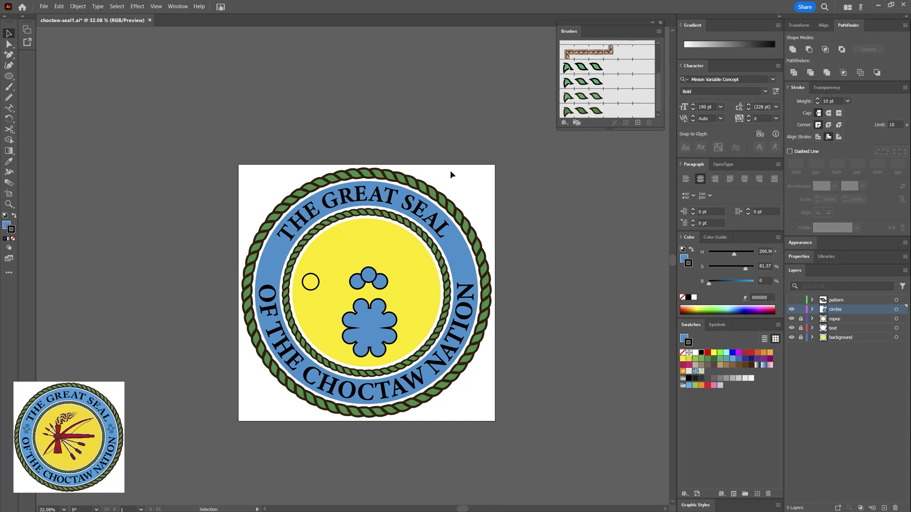
click(386, 313)
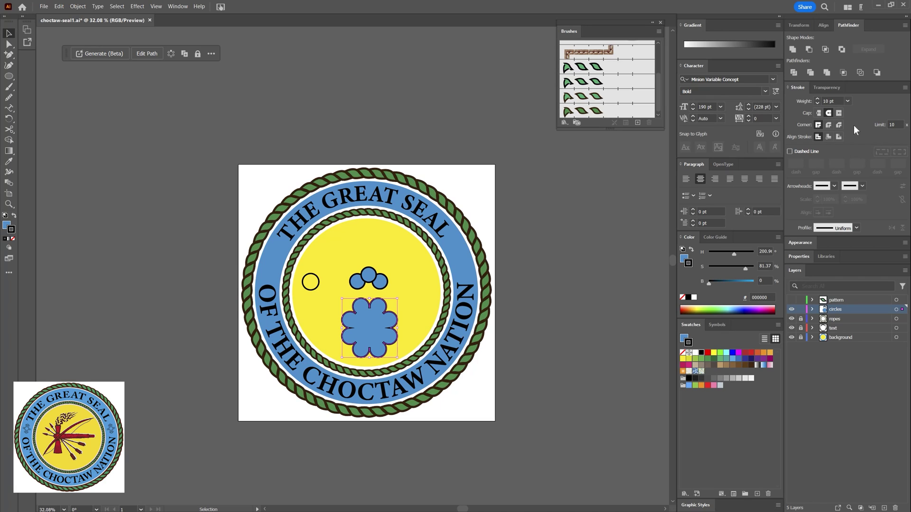
click(828, 125)
- Move the trio down closer to the flower and place a copied blue circle on each side of the flower
drag(382, 268, 352, 288)
drag(360, 282, 408, 328)
click(398, 283)
click(358, 288)
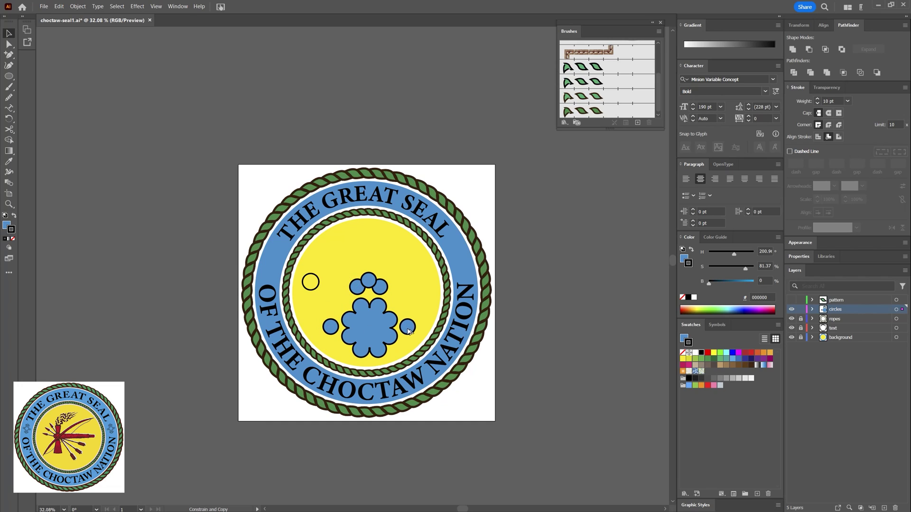
- Align the two side circles with the flower on their vertical centres
shift+click(378, 327)
shift+click(331, 333)
click(826, 25)
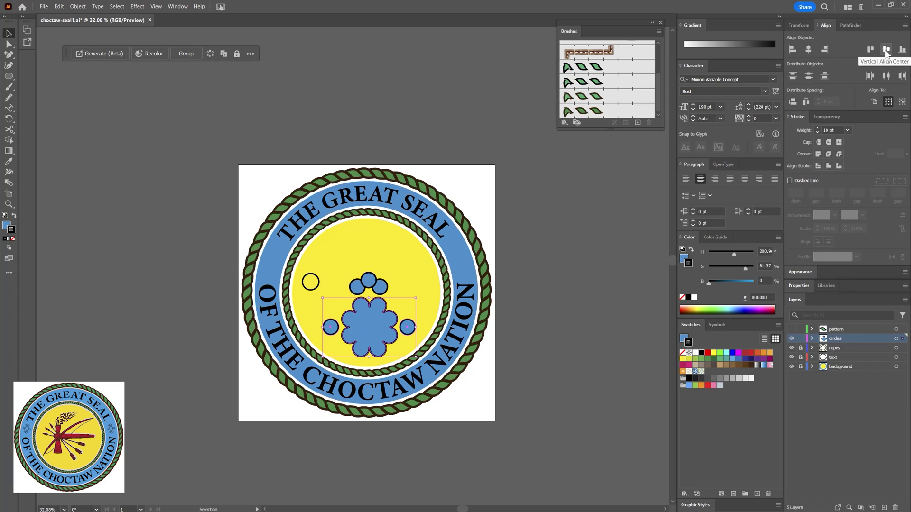
- Centre the trio horizontally over the flower, group the two, and add both side circles to the selection
click(388, 267)
click(388, 290)
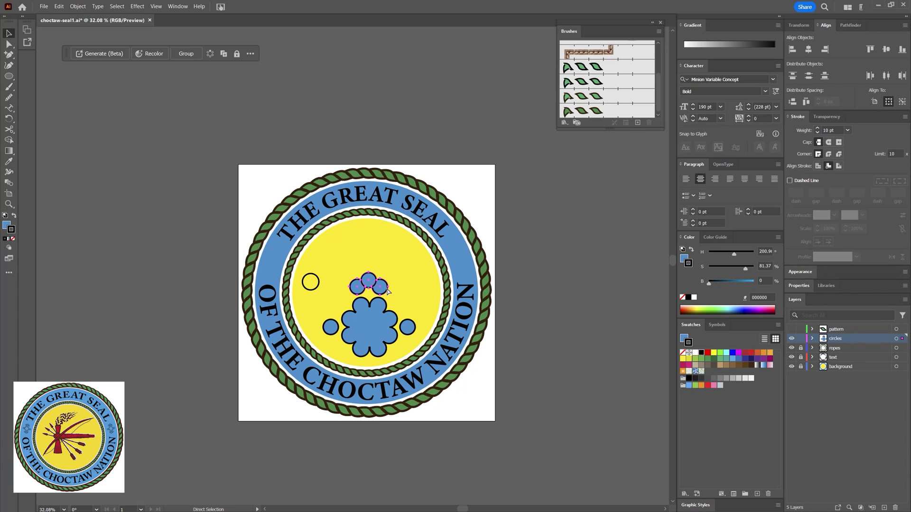
shift+click(367, 326)
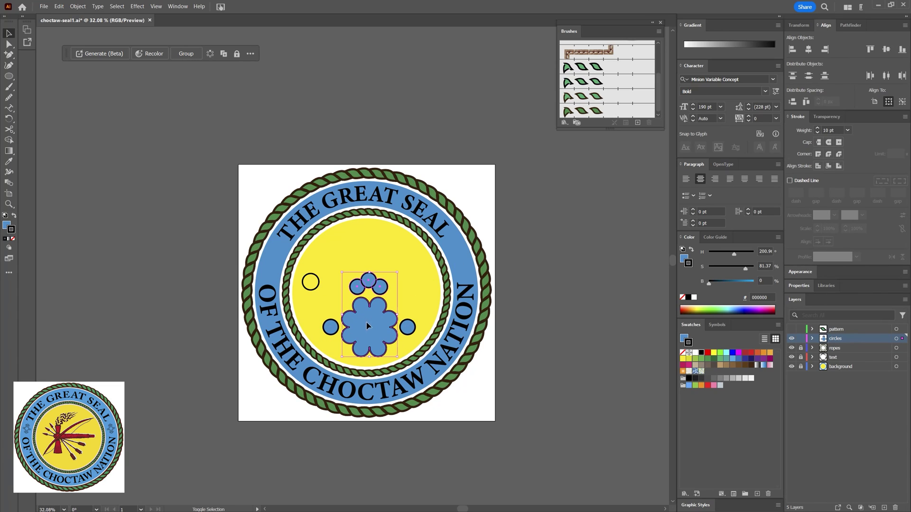
click(808, 49)
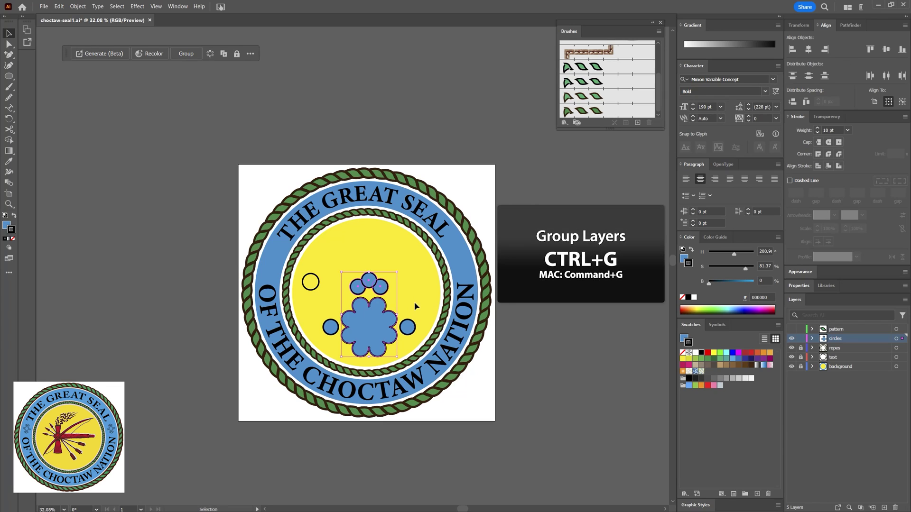
shift+click(407, 327)
shift+click(331, 330)
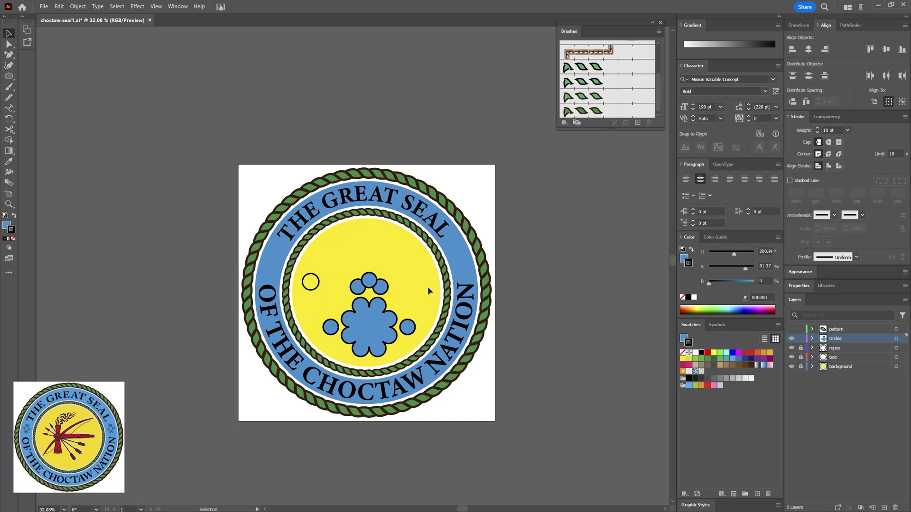
- Inside the flower group, add a vertically mirrored copy of the circle trio below the flower
double_click(374, 286)
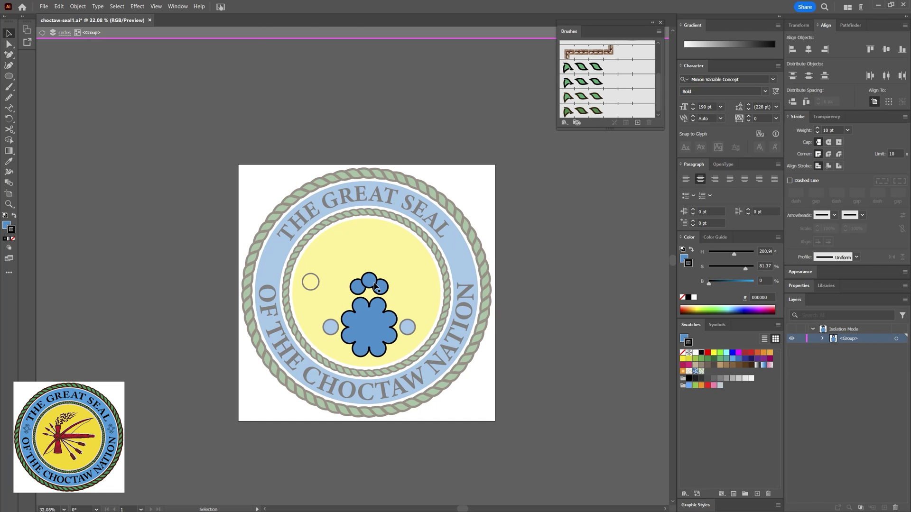
click(375, 287)
drag(391, 271, 372, 378)
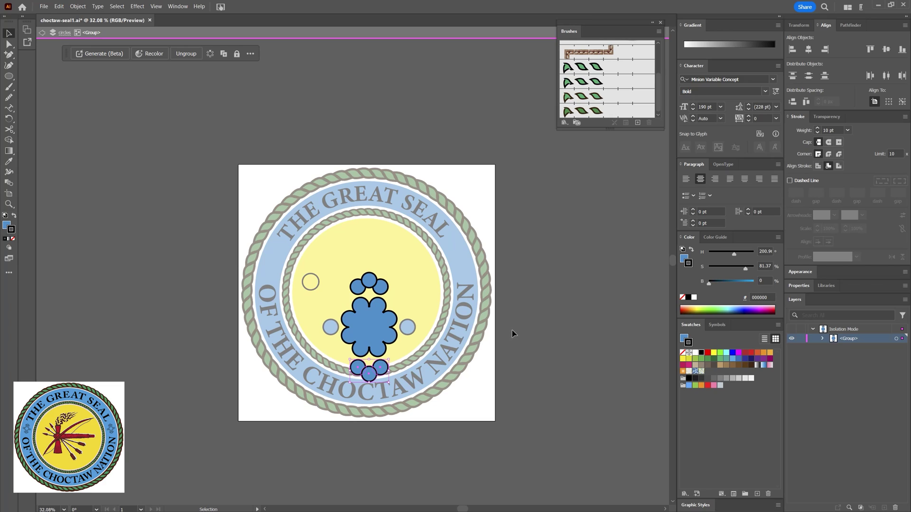
double_click(512, 333)
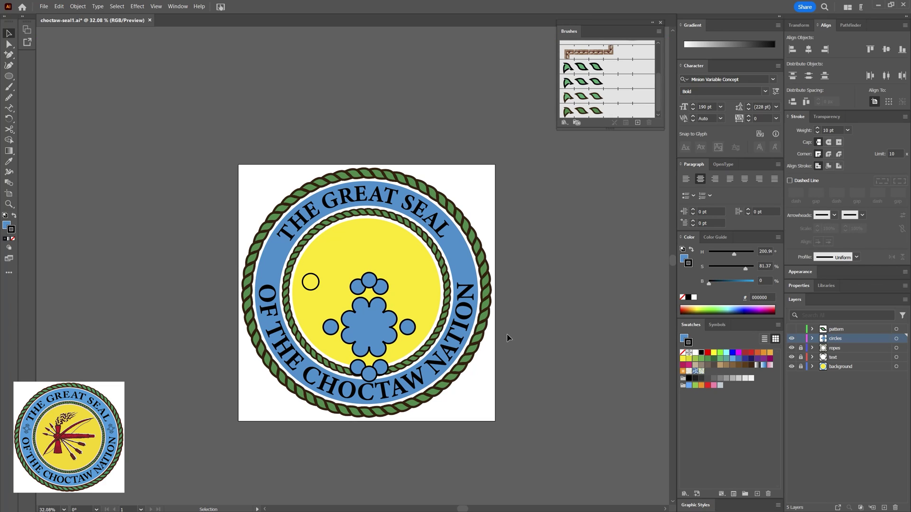
- Group the whole ornament and move it up to the middle of the yellow centre
drag(413, 273, 334, 381)
key(ctrl+g)
drag(375, 335, 378, 294)
- Delete the spare unfilled circle and select the grouped ornament
click(318, 281)
key(Delete)
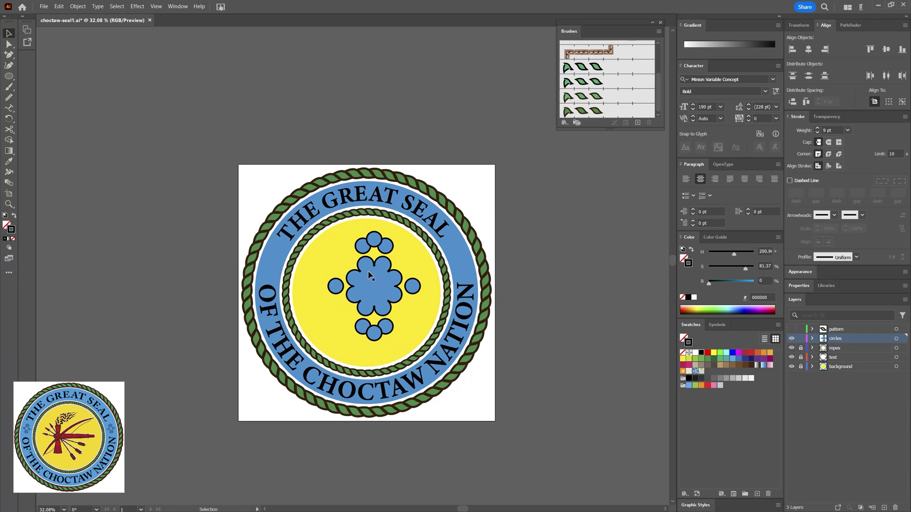
click(385, 281)
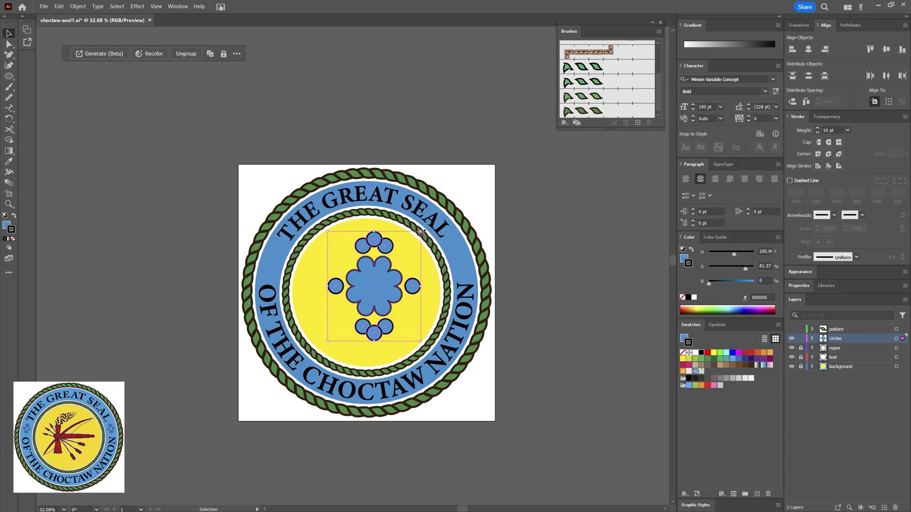
- Scale the flower ornament down into the left side of the blue ring, above the word OF, and reduce its stroke to 6 pt
drag(421, 233, 275, 264)
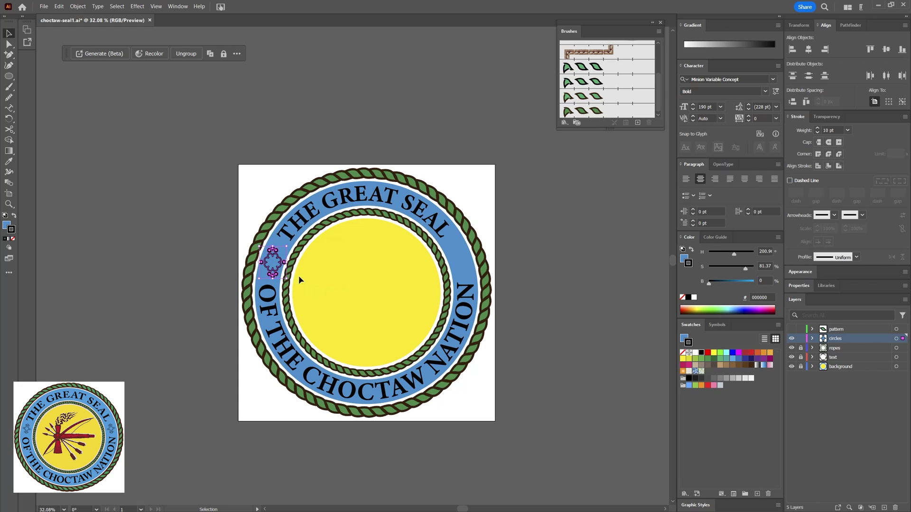
click(818, 132)
click(817, 132)
click(817, 132)
click(437, 269)
scroll(370, 306, up, 2)
key(F5)
- Shrink the ornament slightly more, tilt it to follow the blue ring, and set its stroke weight to 4 pt
click(275, 261)
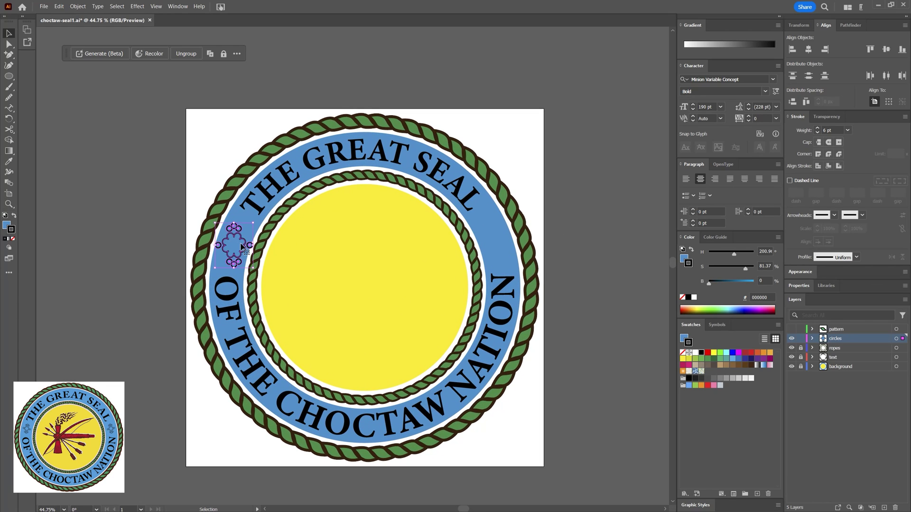
drag(252, 223, 247, 230)
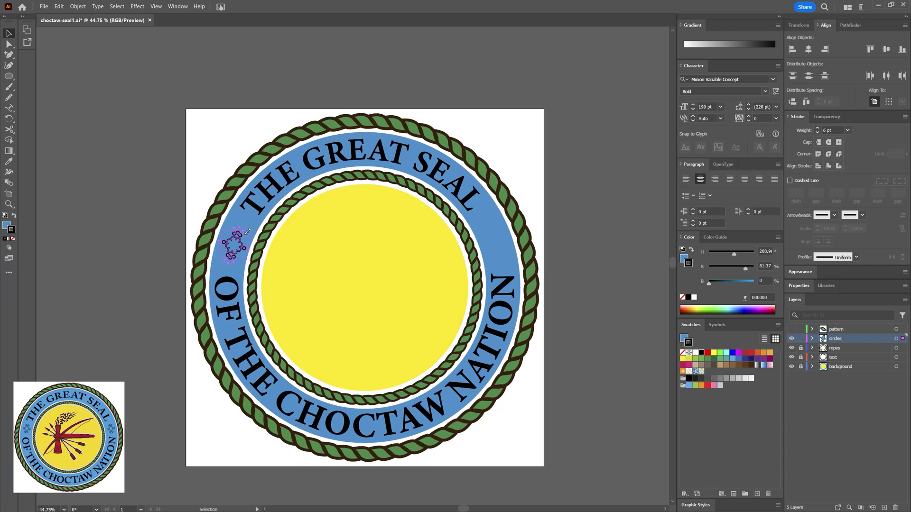
click(559, 231)
key(ctrl+a)
click(818, 132)
click(817, 133)
click(556, 200)
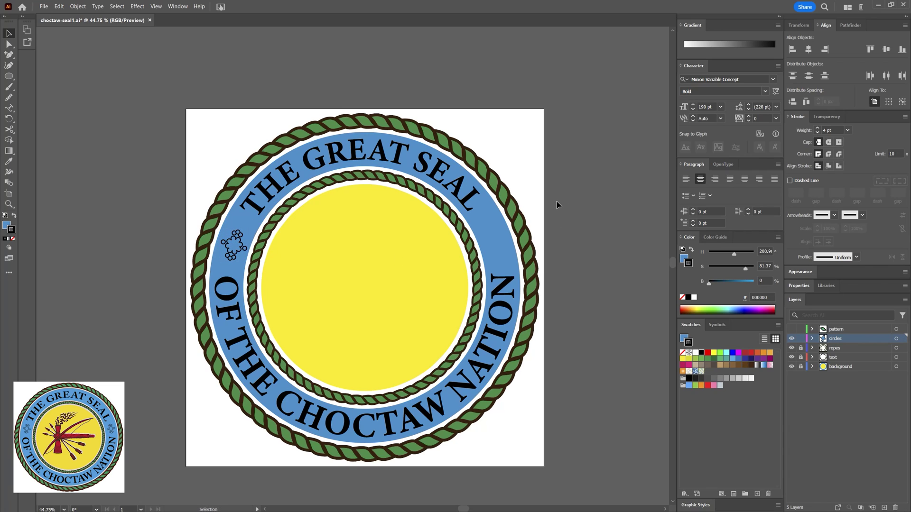
- Isolate the ornament's inner flower group, return to the full artwork, and move the ornament slightly up within the blue ring
click(236, 246)
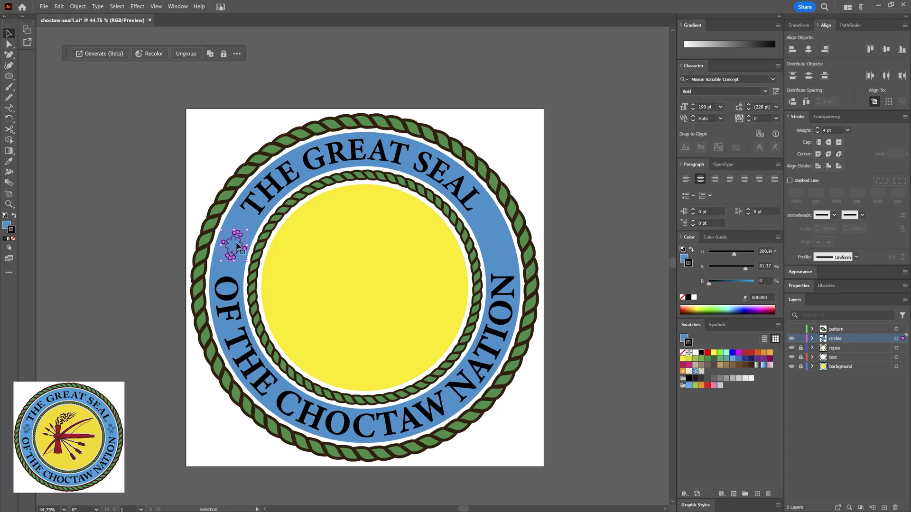
double_click(237, 246)
double_click(237, 245)
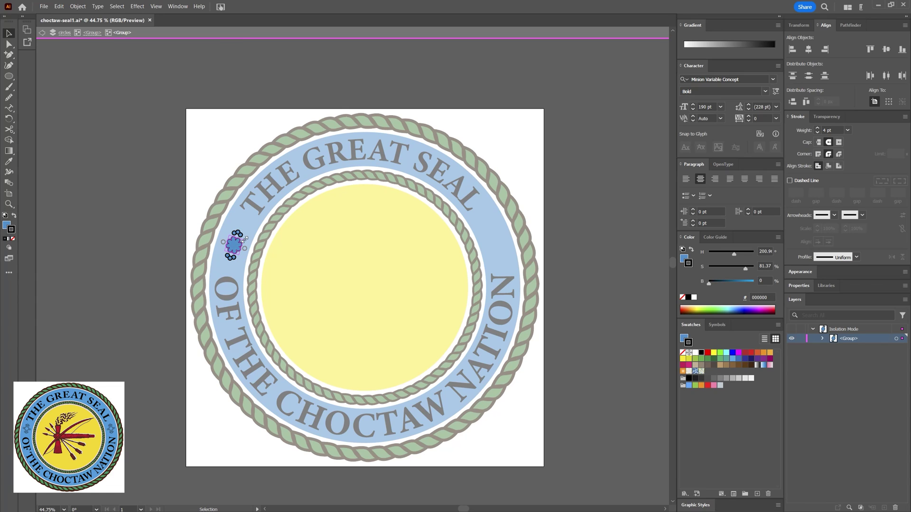
click(190, 234)
double_click(565, 311)
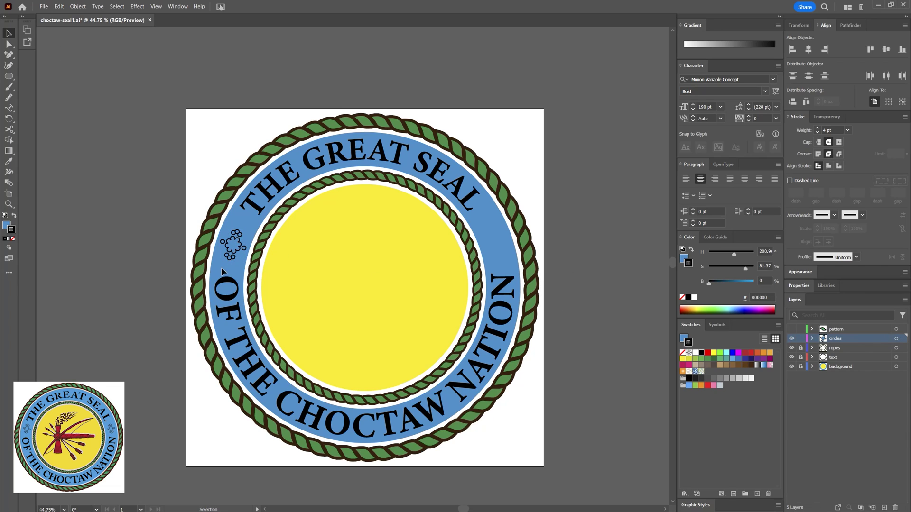
click(244, 245)
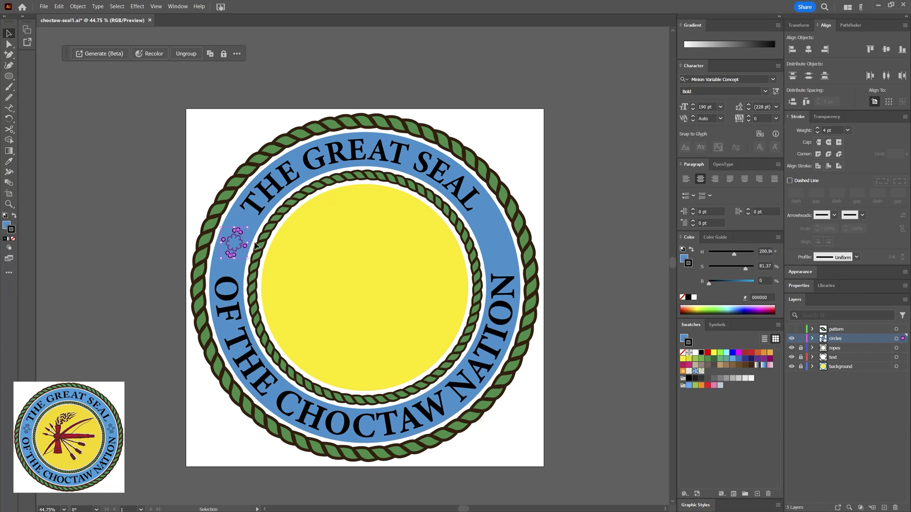
click(169, 295)
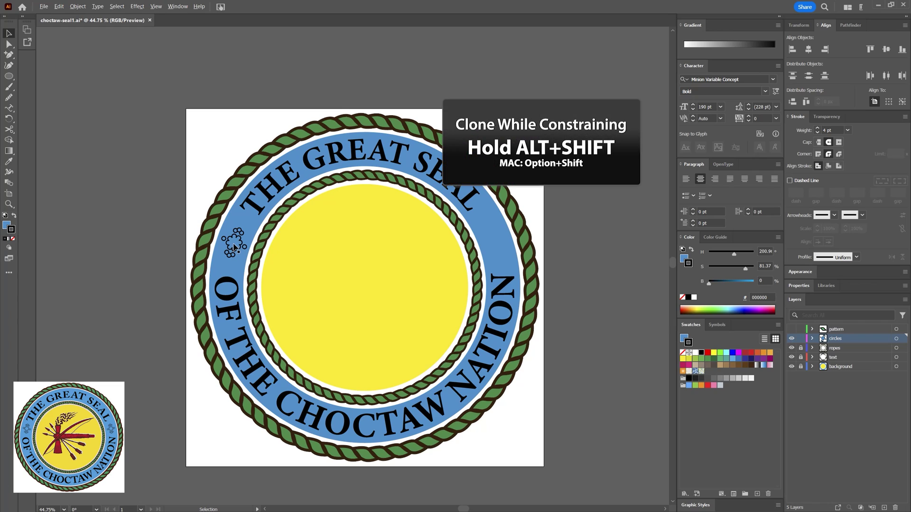
- Copy the ornament straight across to the right side of the blue ring, mirror the copy left to right, and save
drag(233, 243, 496, 239)
click(78, 6)
mouse_move(95, 22)
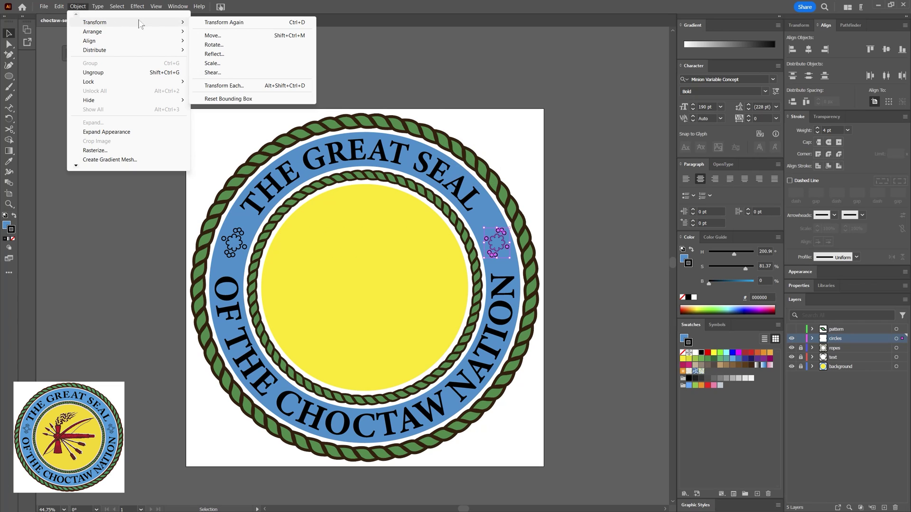
click(214, 54)
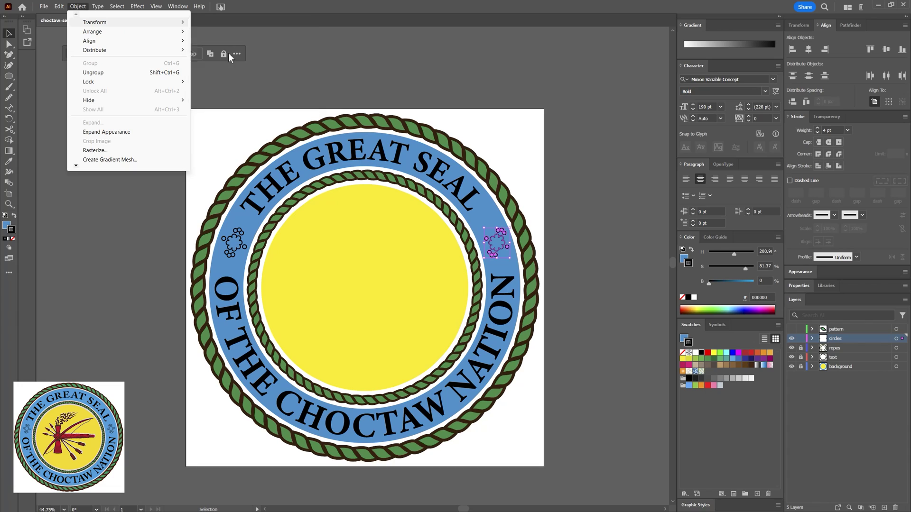
key(Return)
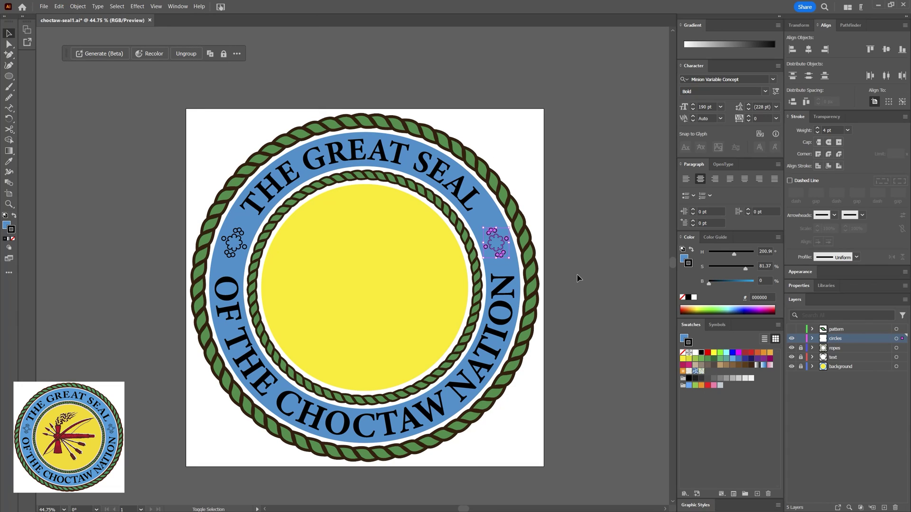
click(576, 248)
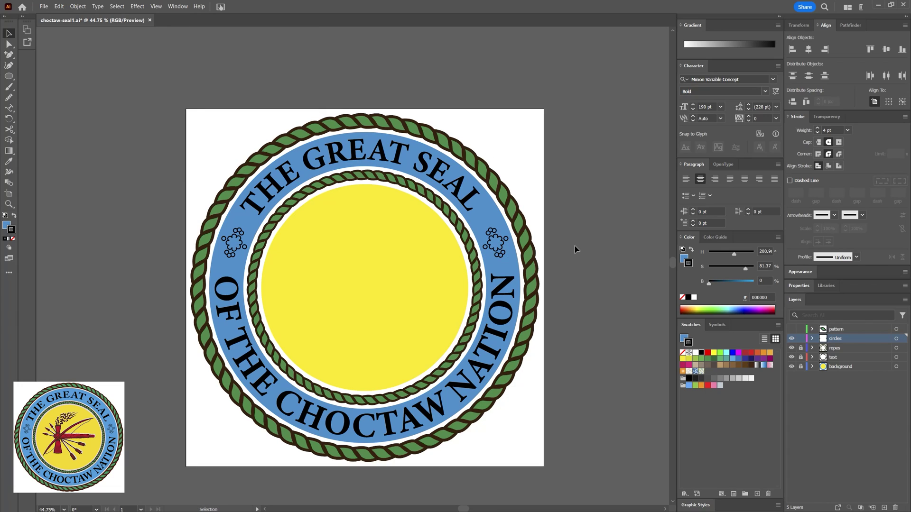
key(ctrl+s)
- Unlock the text layer, set the tracking of THE GREAT SEAL to 38, and rotate that lettering slightly to recentre it
key(z)
drag(411, 320, 322, 395)
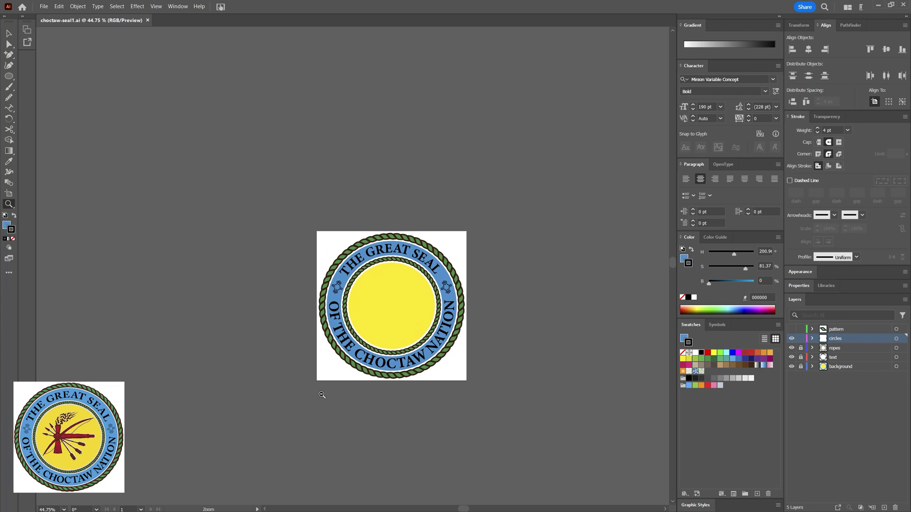
drag(322, 395, 572, 380)
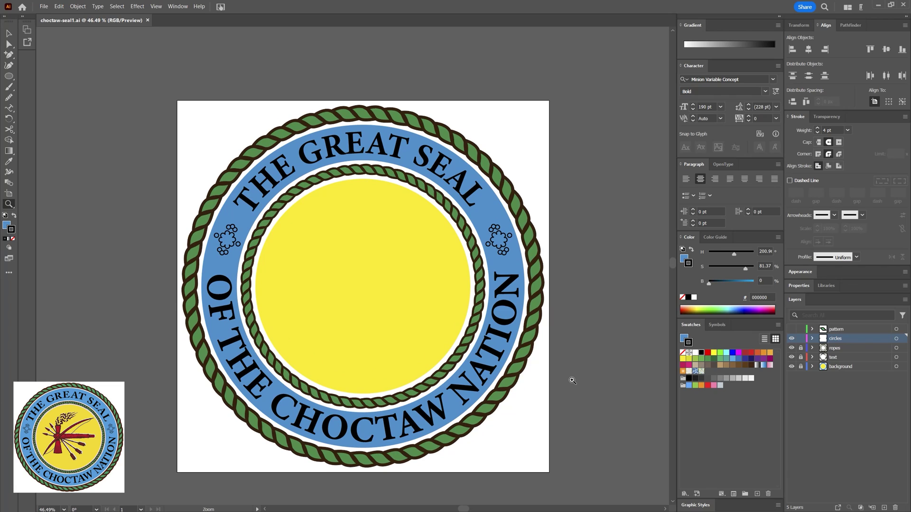
click(801, 358)
click(815, 359)
click(812, 357)
click(896, 375)
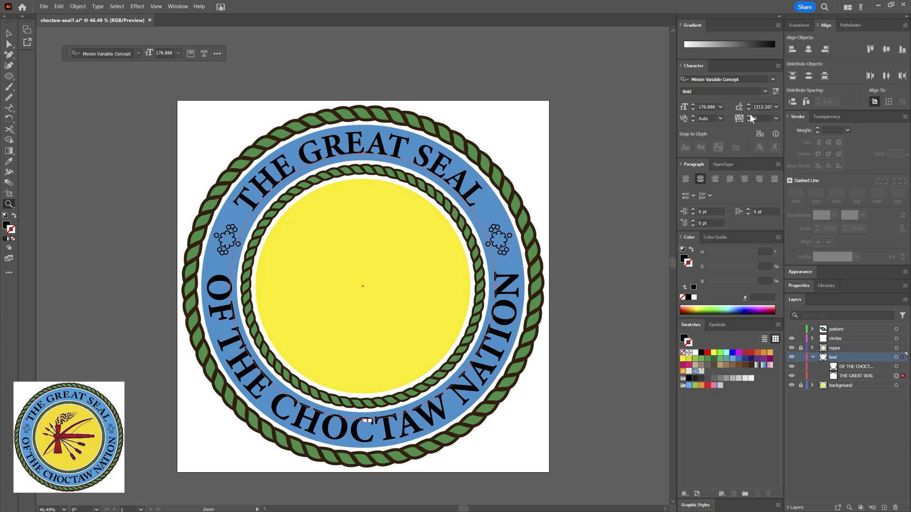
click(749, 117)
click(749, 116)
click(748, 116)
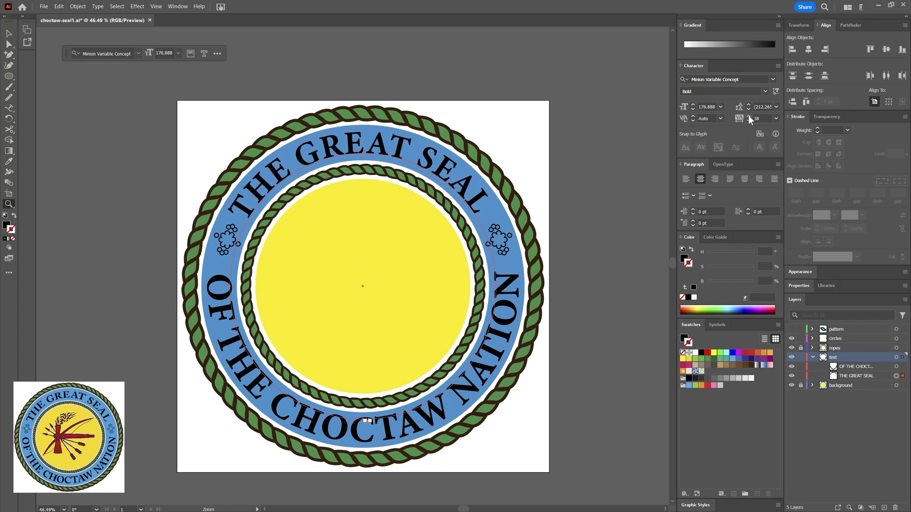
key(v)
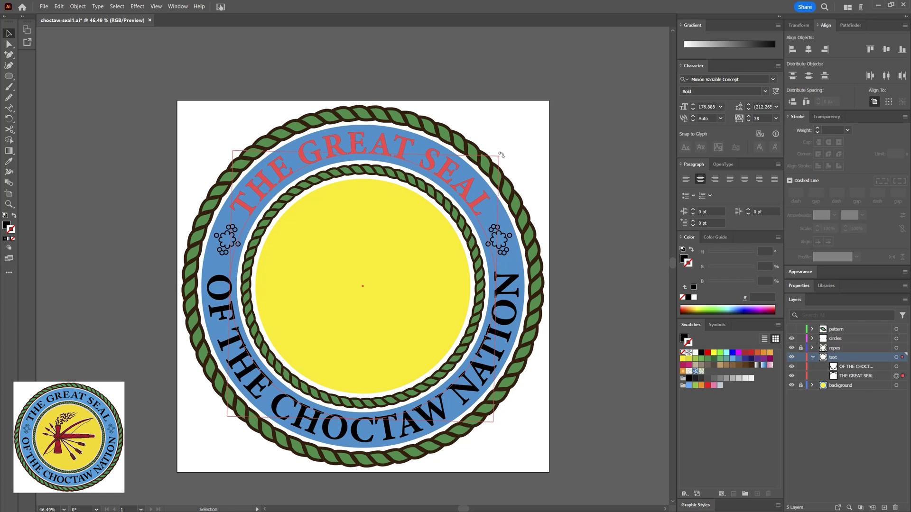
- Move both flower ornaments slightly down together within the blue ring and save the document
click(498, 240)
drag(241, 260, 241, 263)
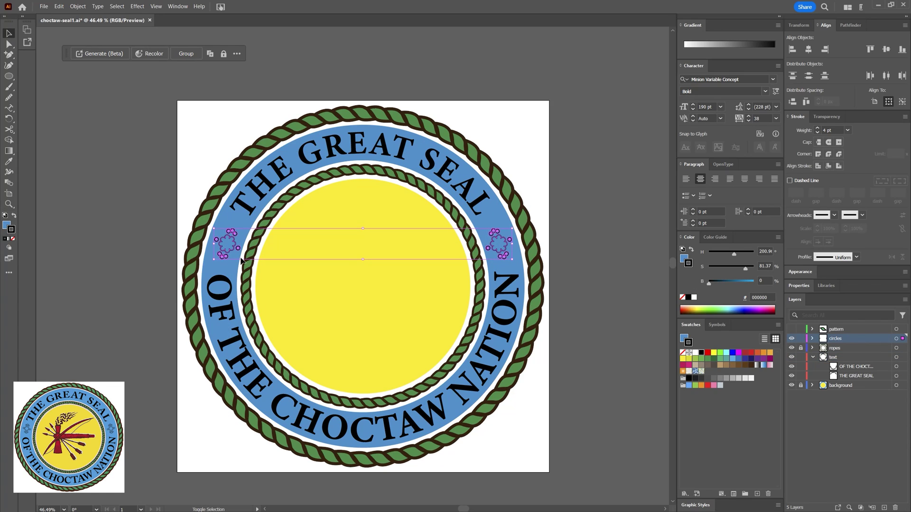
click(588, 260)
click(482, 201)
click(529, 147)
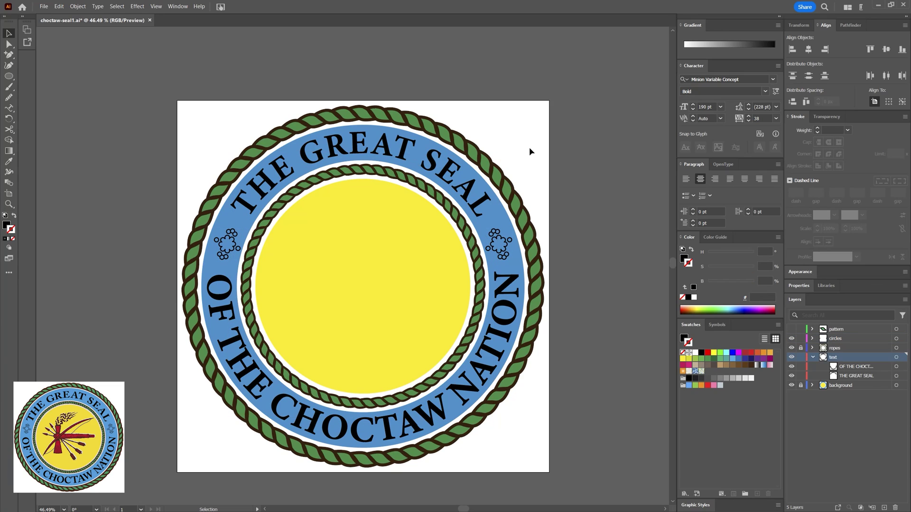
click(362, 145)
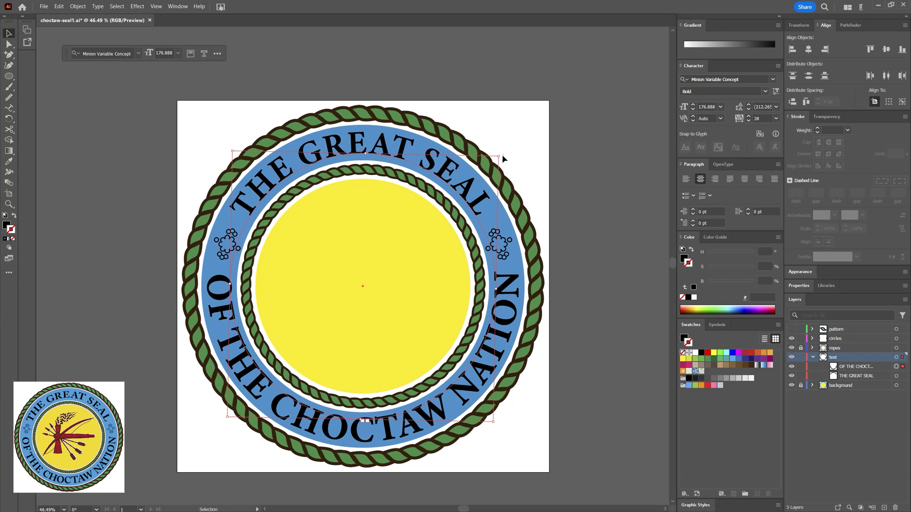
click(555, 244)
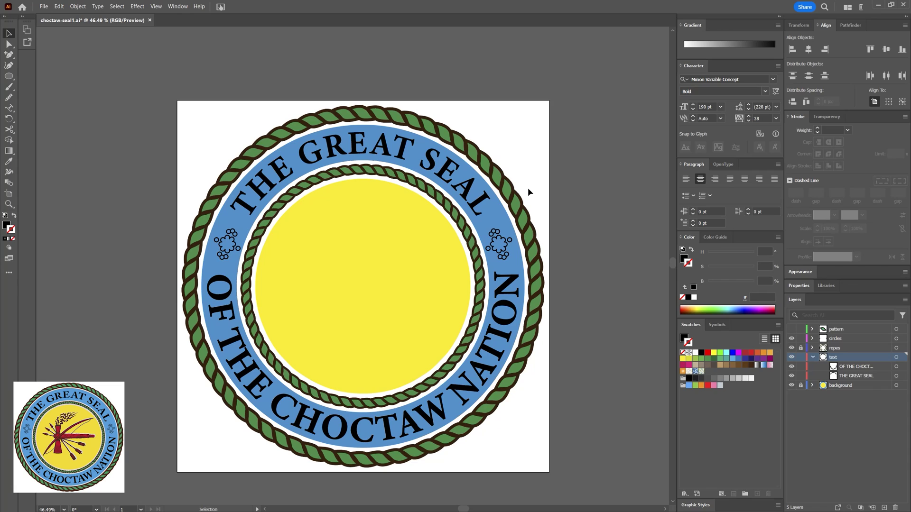
key(ctrl+s)
- Shift each flower ornament slightly outward toward the middle of the blue band and save the document
click(498, 244)
drag(499, 245, 501, 246)
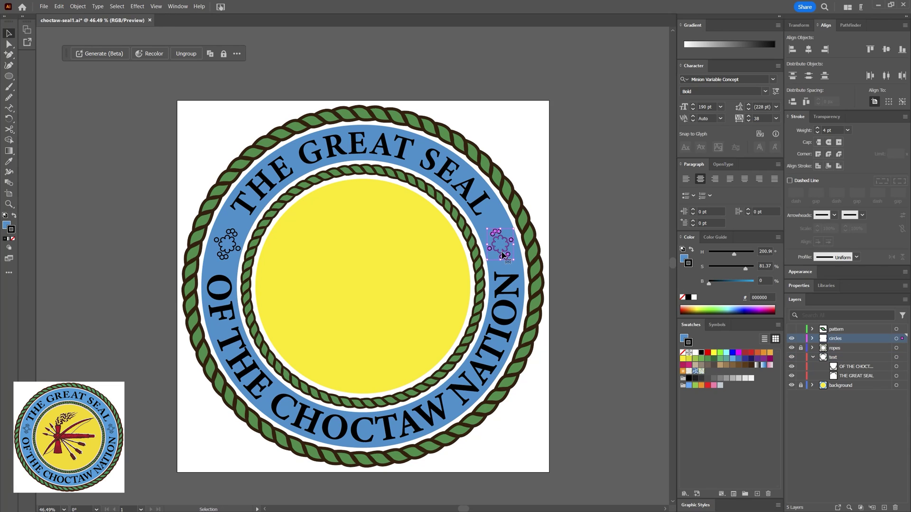
drag(227, 244, 225, 244)
click(153, 300)
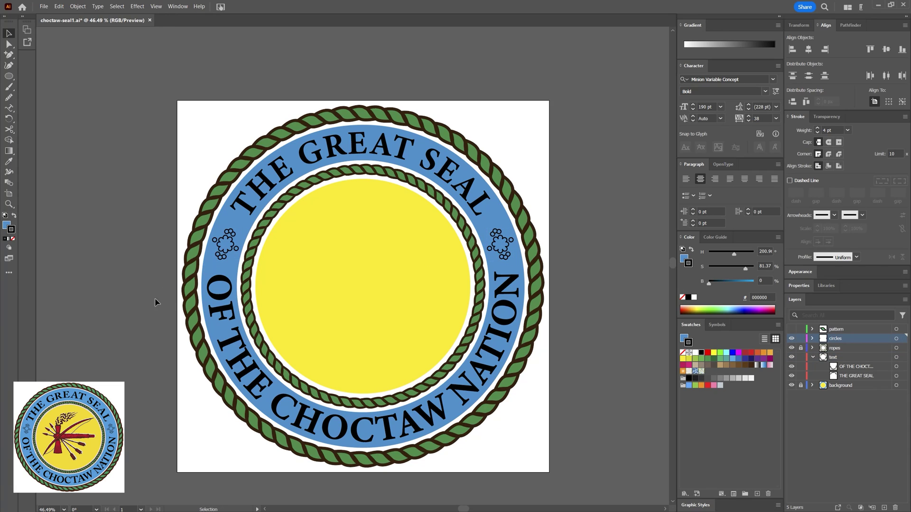
click(506, 259)
click(554, 248)
click(501, 244)
click(557, 247)
key(ctrl+s)
- Lock the circles and text layers and add a new layer named pipe above the circles layer
click(812, 358)
click(801, 338)
click(800, 357)
key(ctrl+l)
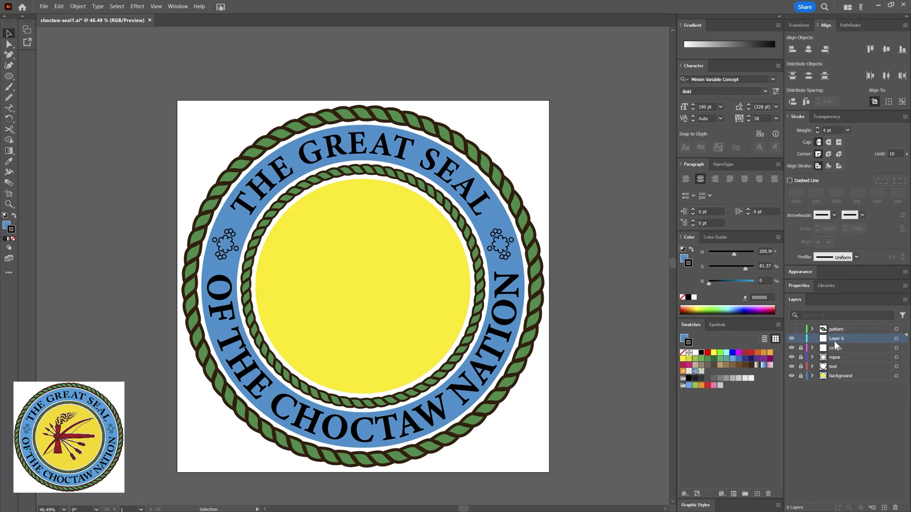
text(pipe)
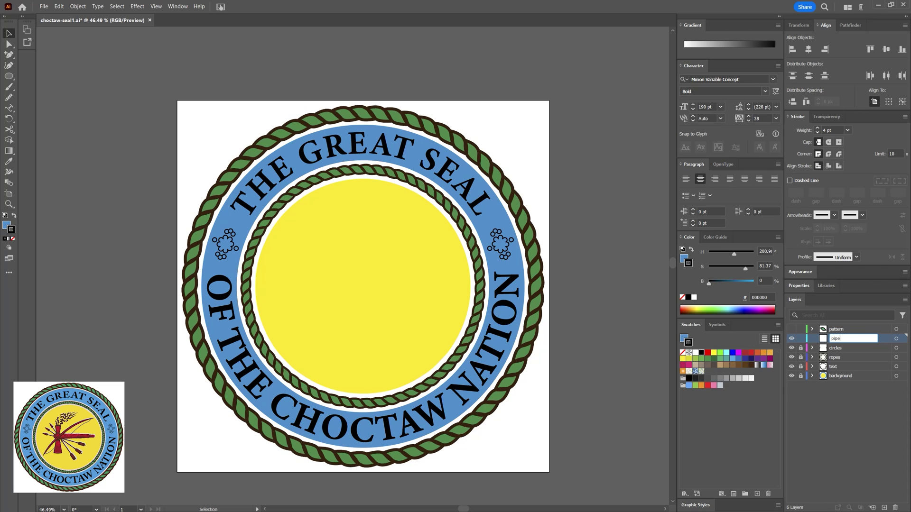
key(Return)
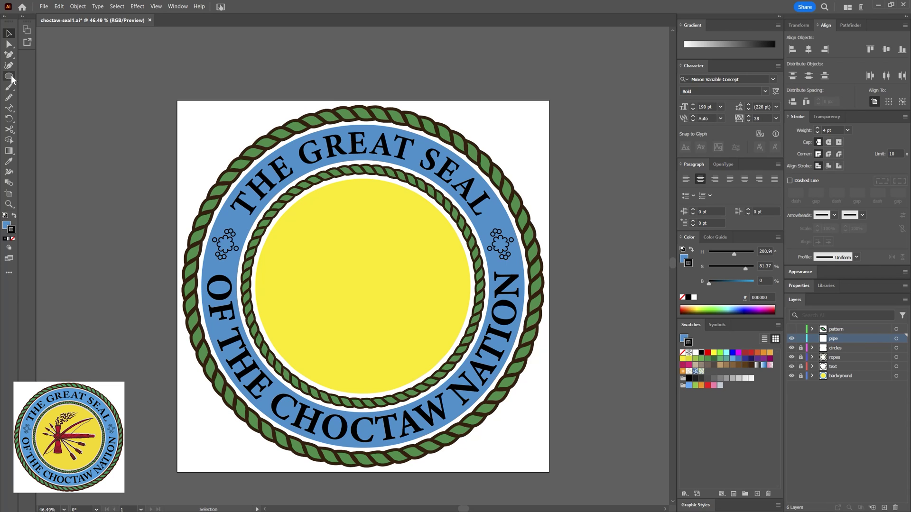
- Draw a long, thin horizontal rectangle with no fill near the middle of the yellow circle and shorten it from its right end
key(z)
drag(363, 279, 377, 301)
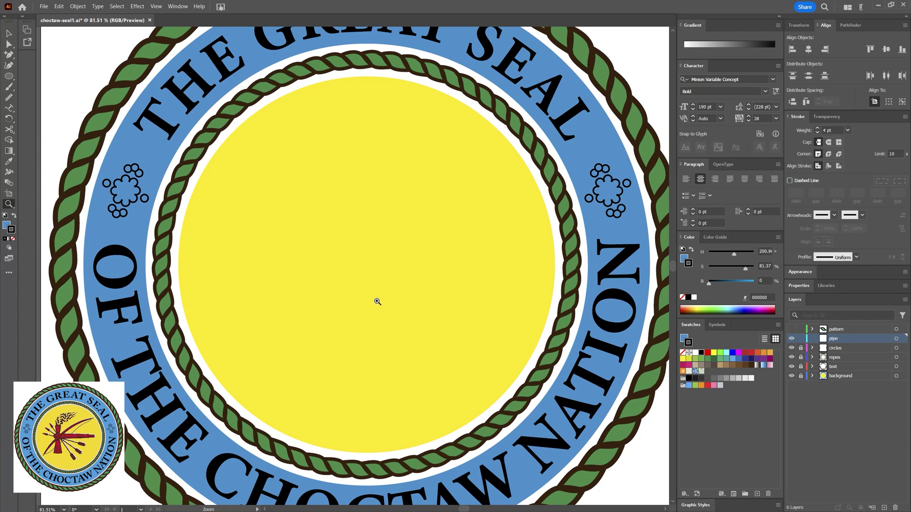
click(9, 75)
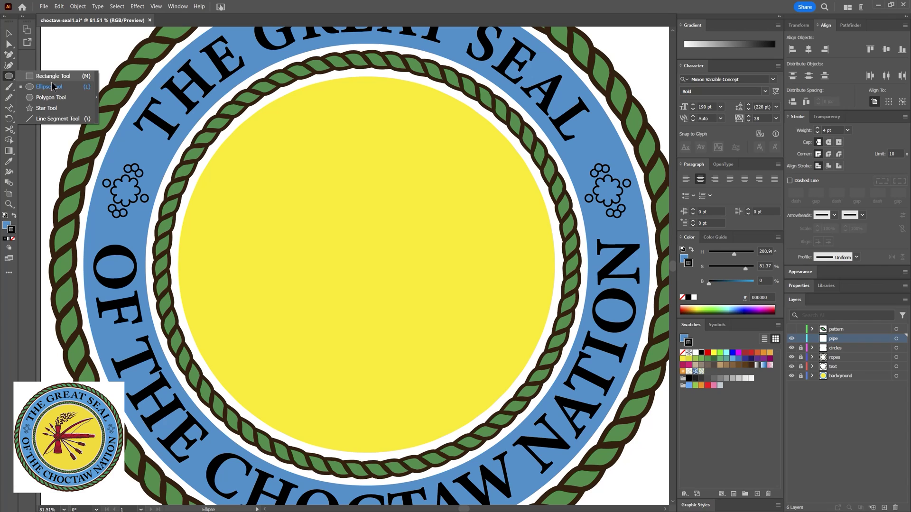
click(53, 77)
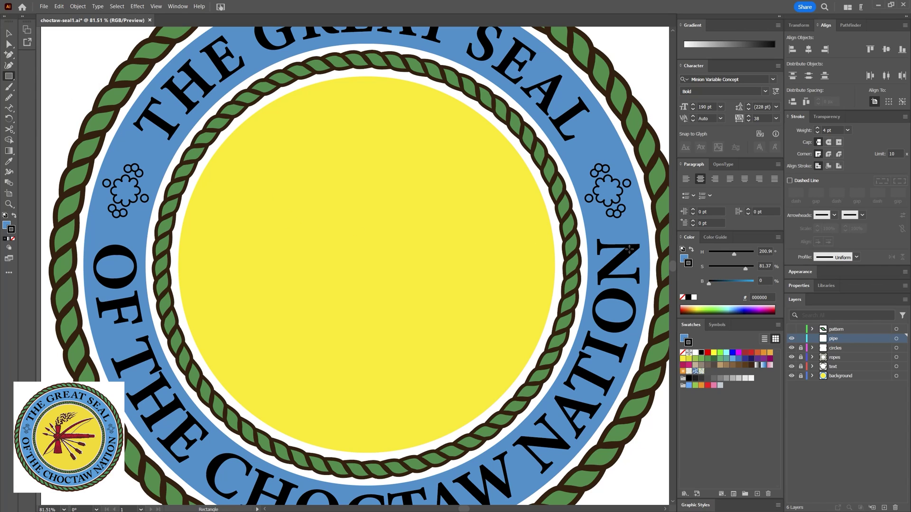
click(683, 297)
drag(286, 231, 487, 257)
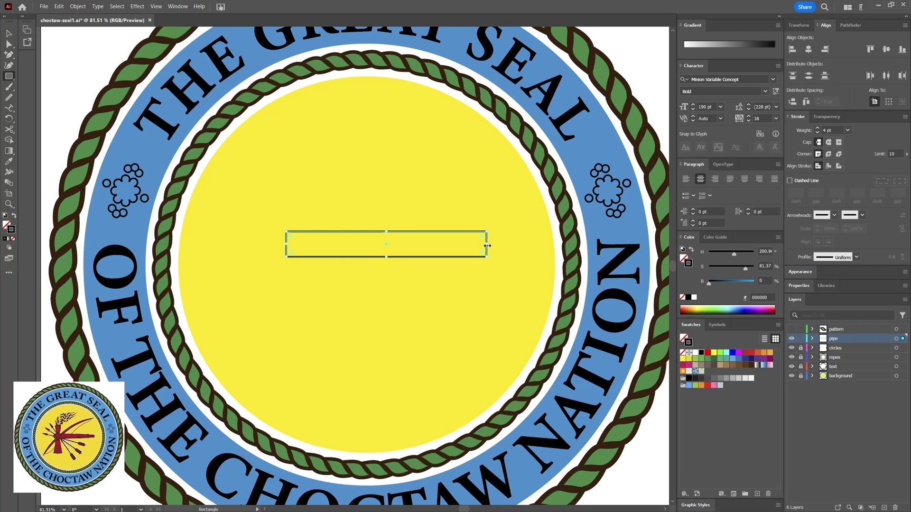
drag(488, 245, 448, 247)
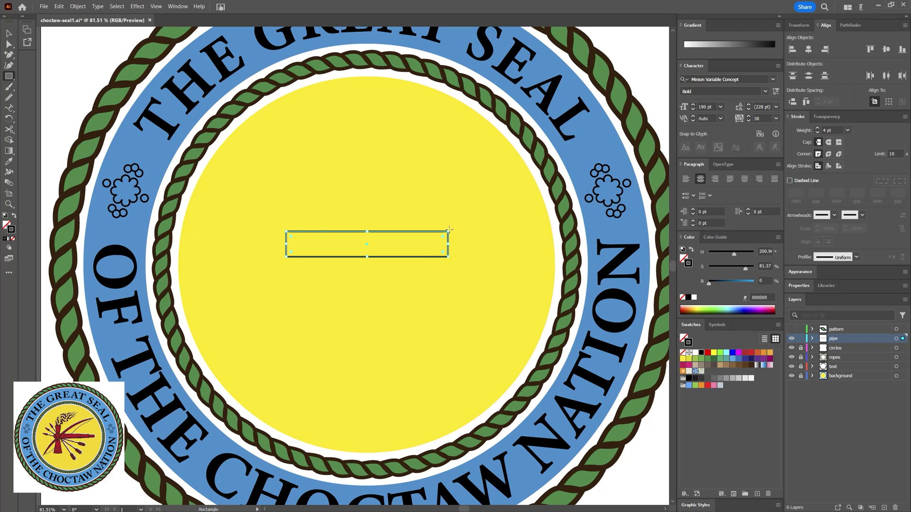
- Taper the long rectangle toward its right end by moving its two right corner points slightly inward
click(9, 44)
click(448, 232)
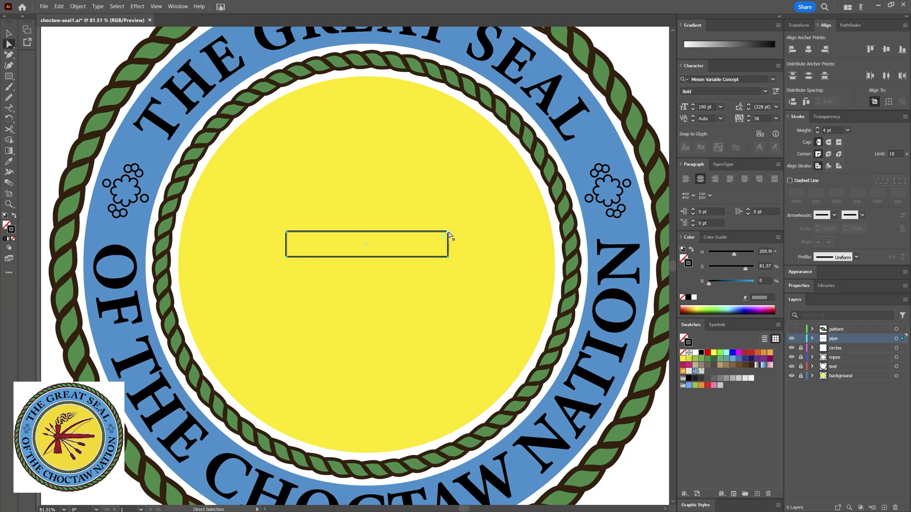
key(Down)
key(Down)
key(Down)
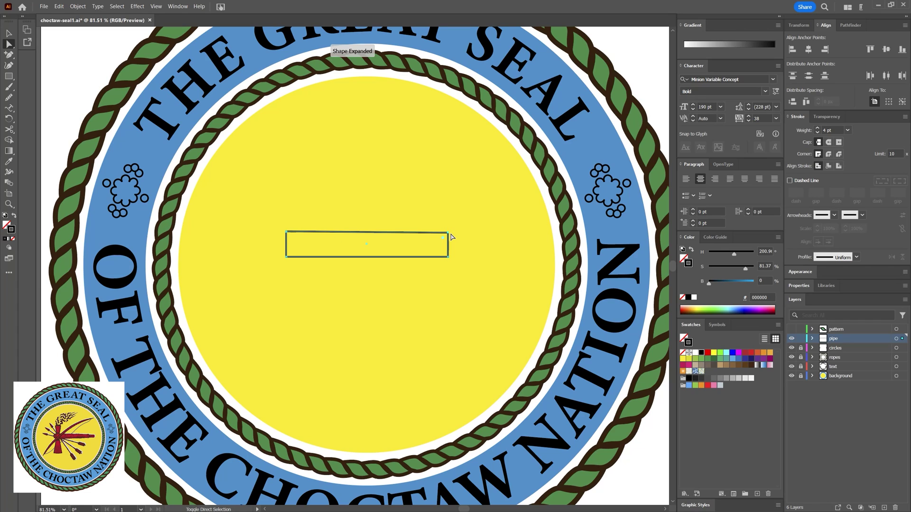
key(Down)
key(Down)
key(Down)
click(448, 257)
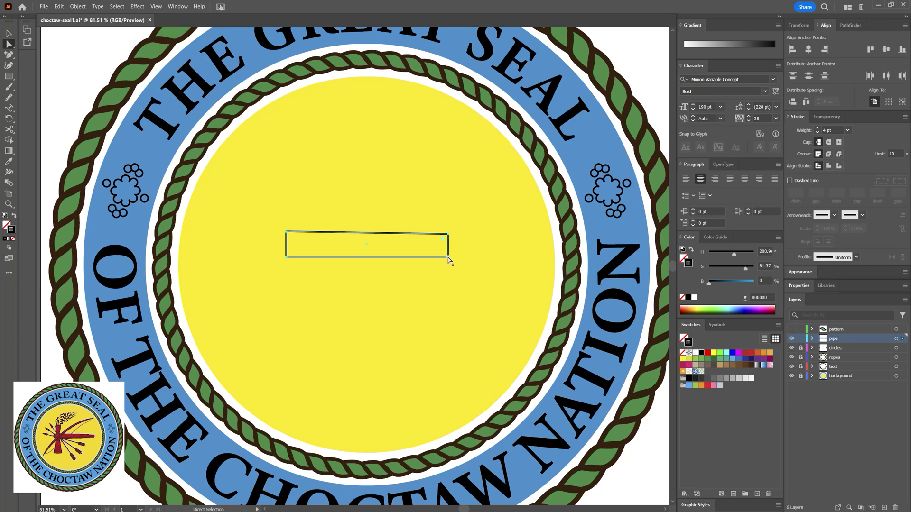
key(Up)
key(Up)
key(Up)
key(Up)
key(Up)
key(Up)
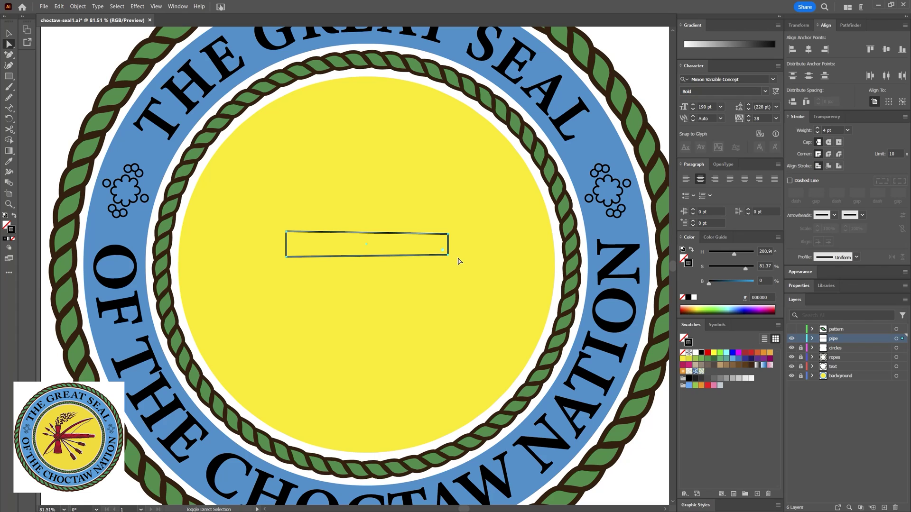
key(Up)
key(Up)
click(448, 234)
key(Down)
key(Down)
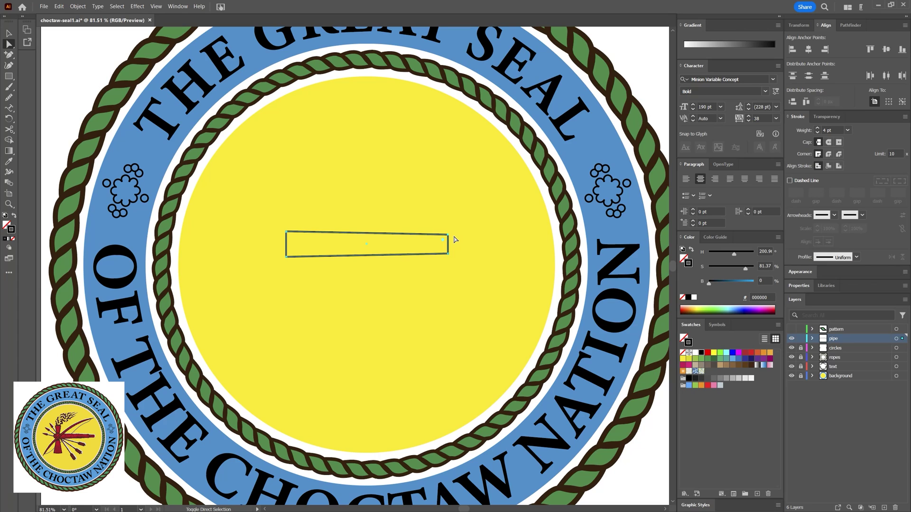
- Fully round the wide left end of the tapered shape and slightly round the corners of its narrow right end
click(290, 239)
drag(291, 240, 307, 241)
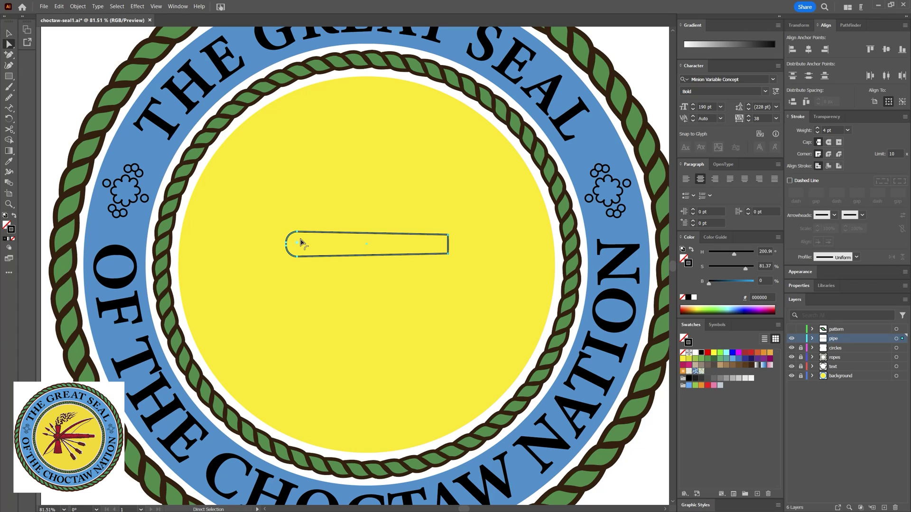
drag(443, 241, 445, 243)
click(459, 235)
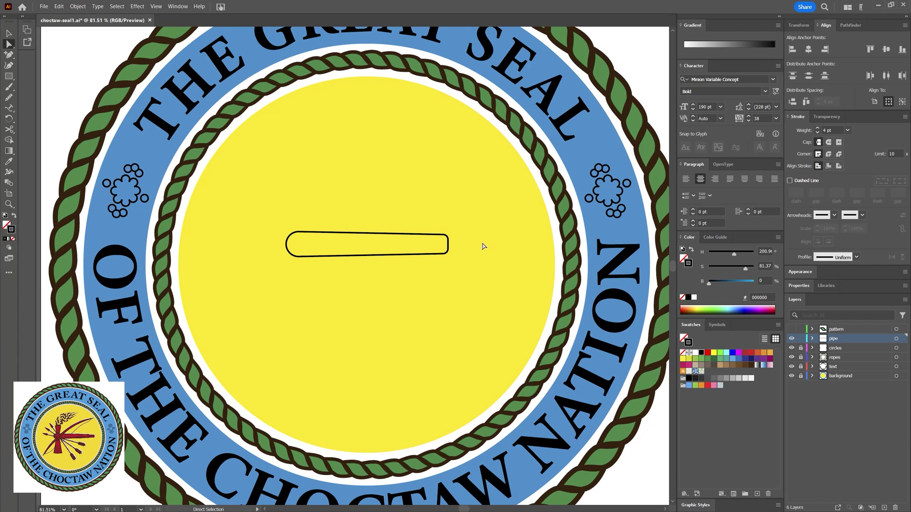
- Add a smaller copy of the tapered stem overlapping its narrow end and extending past it on the right
key(v)
click(348, 234)
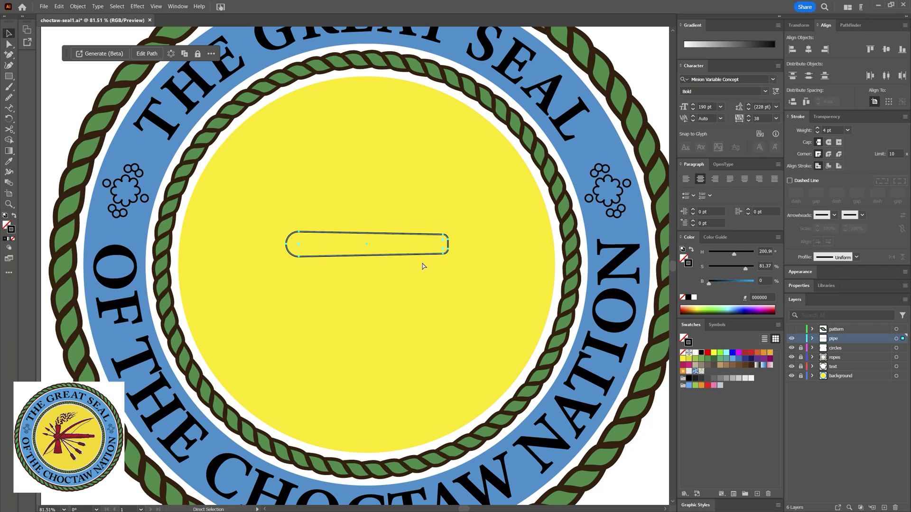
drag(413, 254, 469, 245)
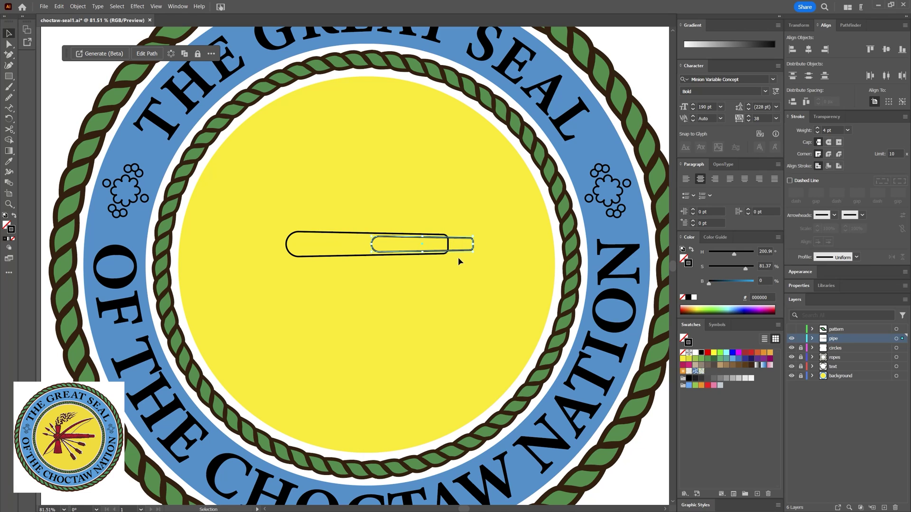
click(458, 261)
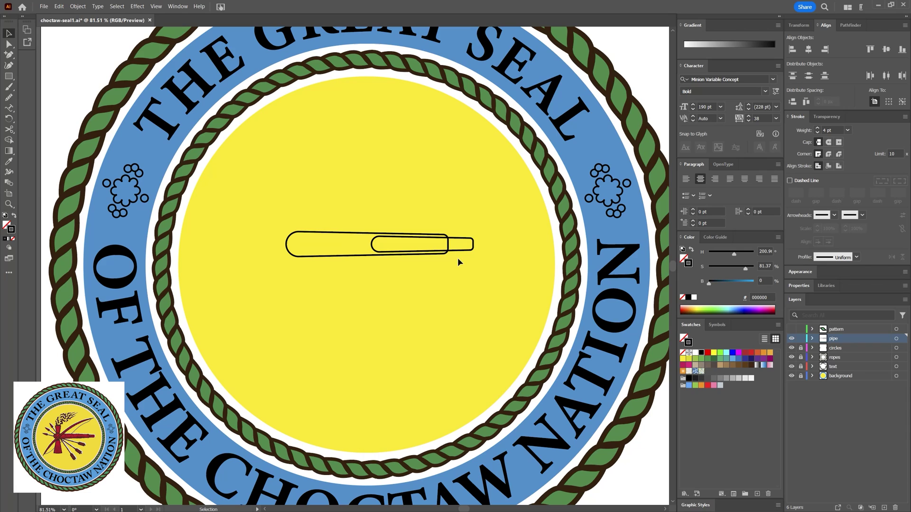
- Fill both pipe stem shapes with dark red C1272D
key(ctrl+a)
click(745, 353)
click(433, 274)
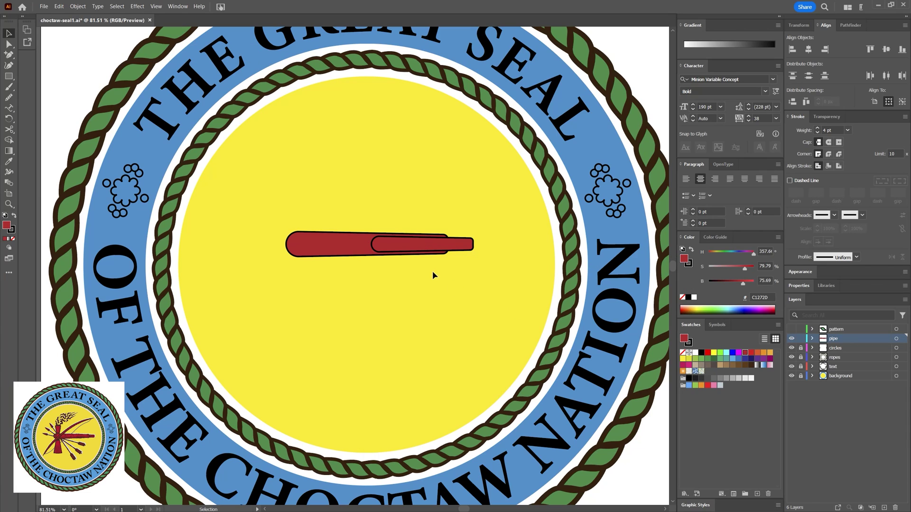
- Send the small end piece to the back, behind the main pipe stem
click(396, 243)
click(78, 6)
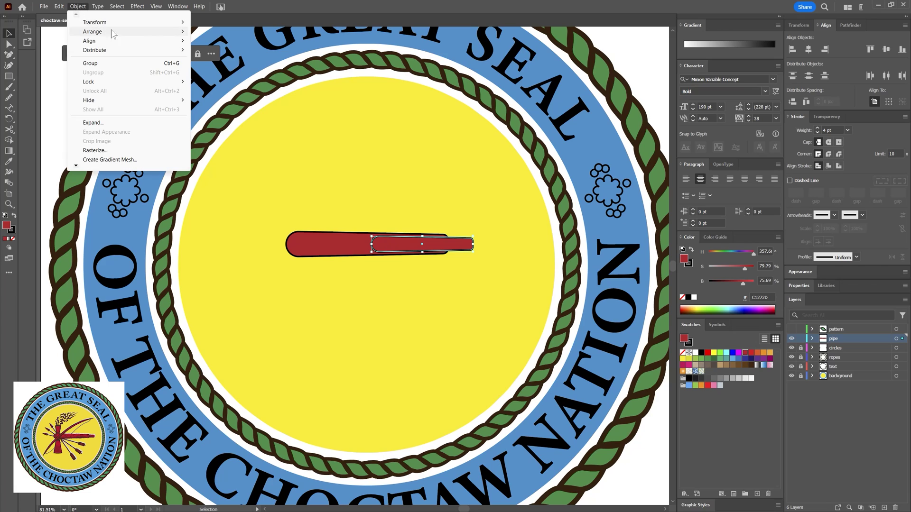
mouse_move(113, 32)
click(238, 59)
click(474, 240)
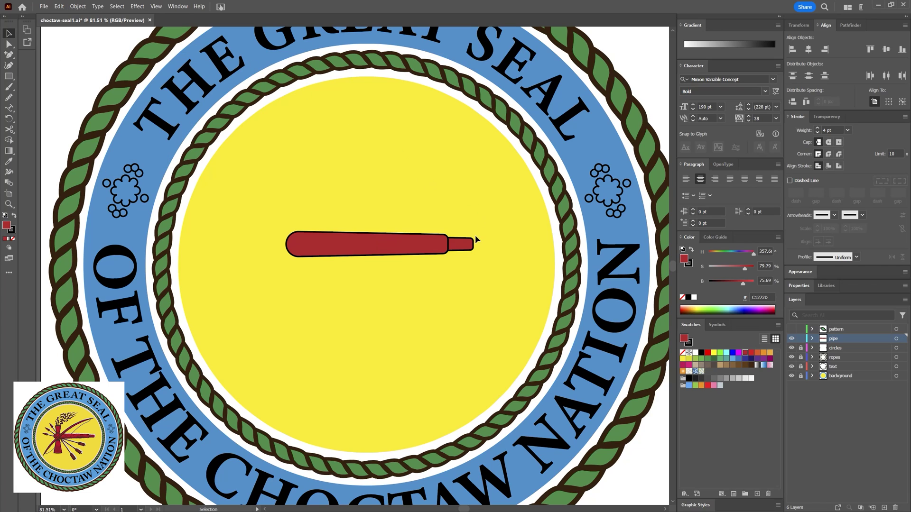
- Draw a narrow upright rectangle across the stem near its left end and round its corners to form a band
key(m)
drag(306, 226, 323, 260)
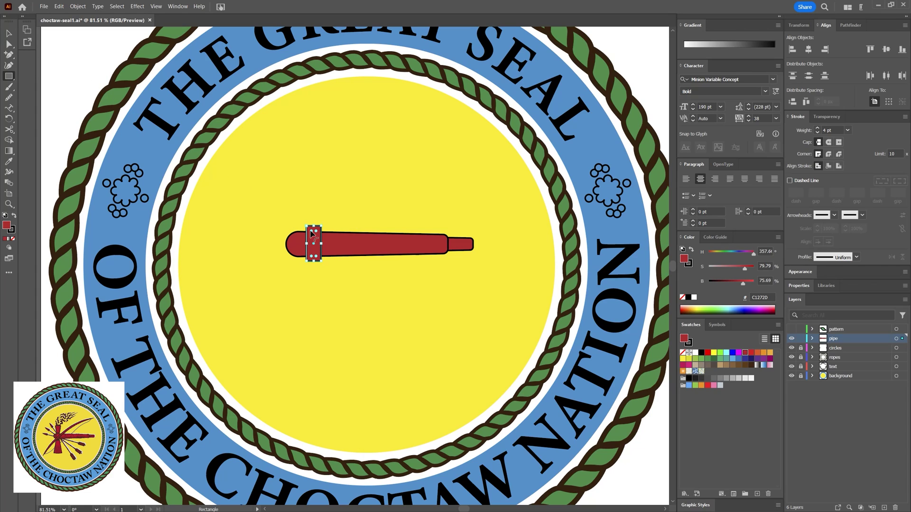
drag(312, 234, 317, 232)
- Draw a rectangle above the band for the pipe bowl and taper it downward by moving its lower corners inward
drag(303, 196, 328, 225)
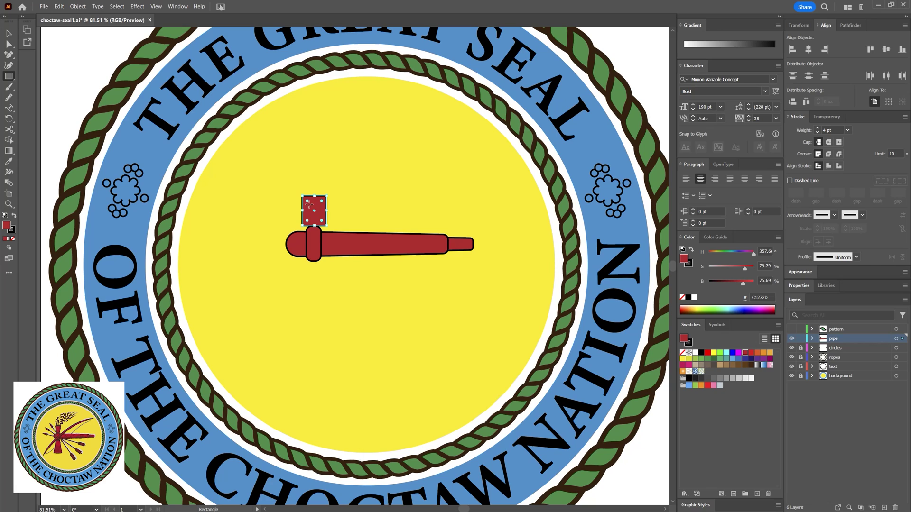
key(a)
click(303, 225)
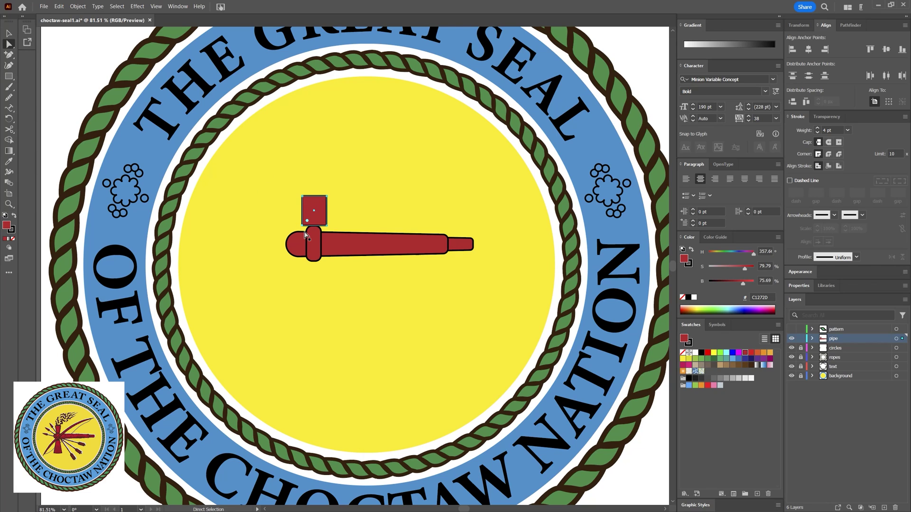
key(Right)
key(Right)
key(Right)
key(Right)
key(Right)
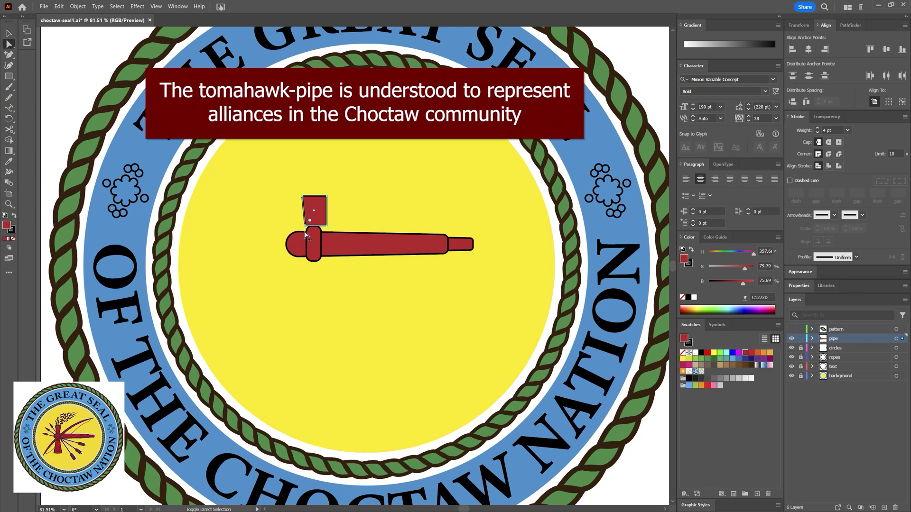
click(327, 225)
key(Left)
key(Left)
key(Left)
key(Left)
key(Left)
key(Left)
key(Left)
click(307, 226)
key(Right)
key(Right)
key(Right)
key(Right)
key(Right)
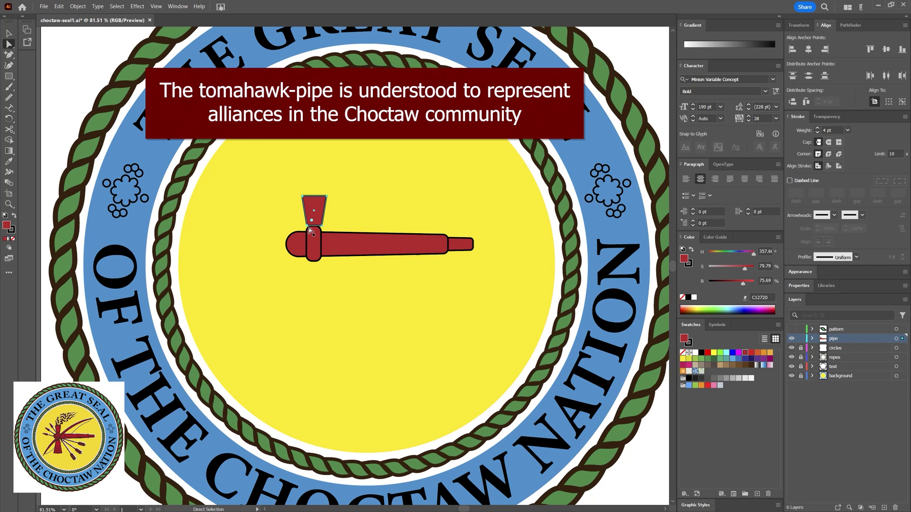
- Narrow the tapered pipe bowl evenly from both sides, keeping it centered above the band
key(v)
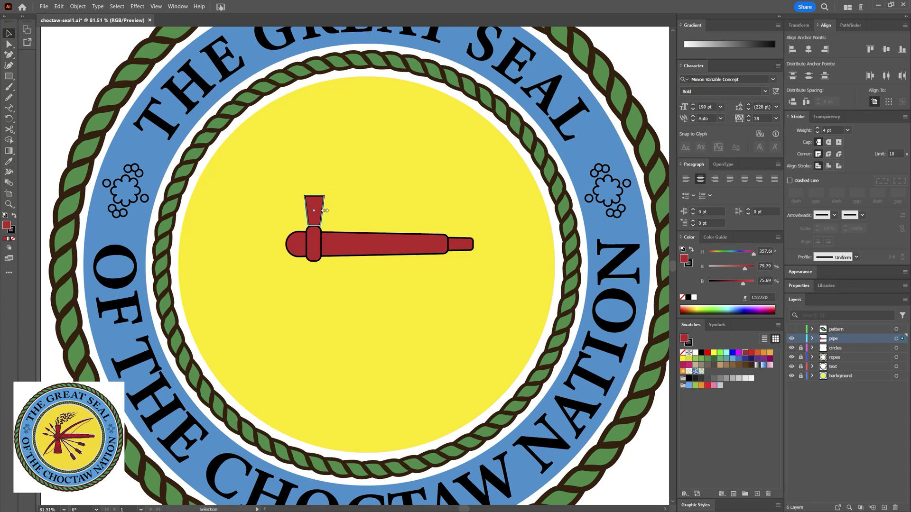
shift+click(316, 210)
click(331, 206)
- Round the top corners of the pipe bowl
key(a)
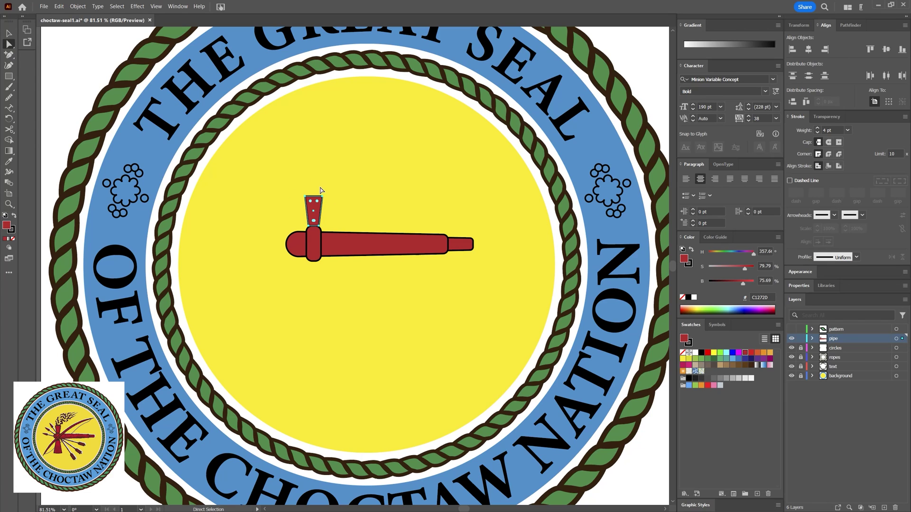
drag(320, 188, 330, 222)
click(314, 224)
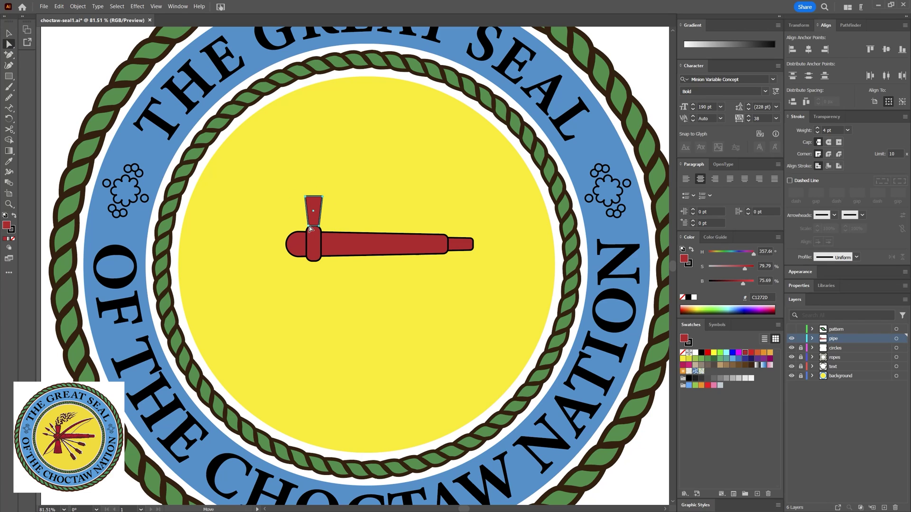
click(314, 224)
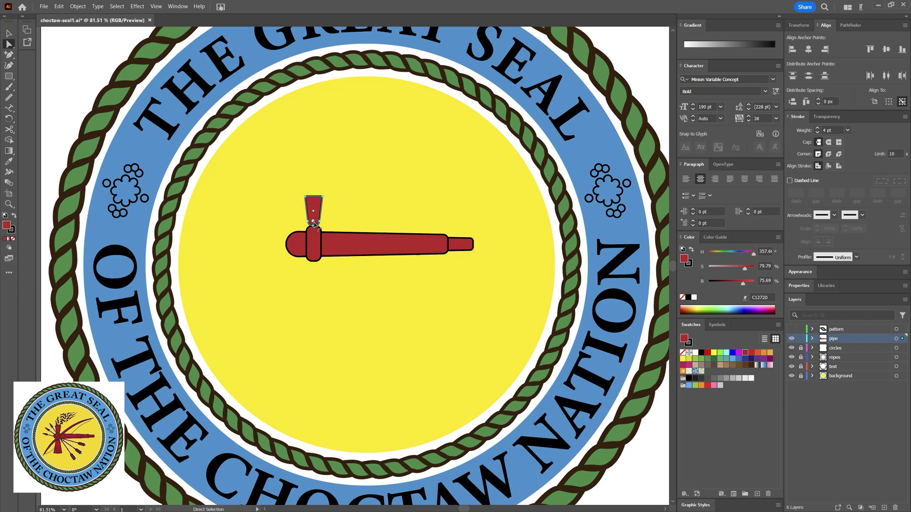
drag(300, 201, 300, 201)
drag(318, 200, 316, 206)
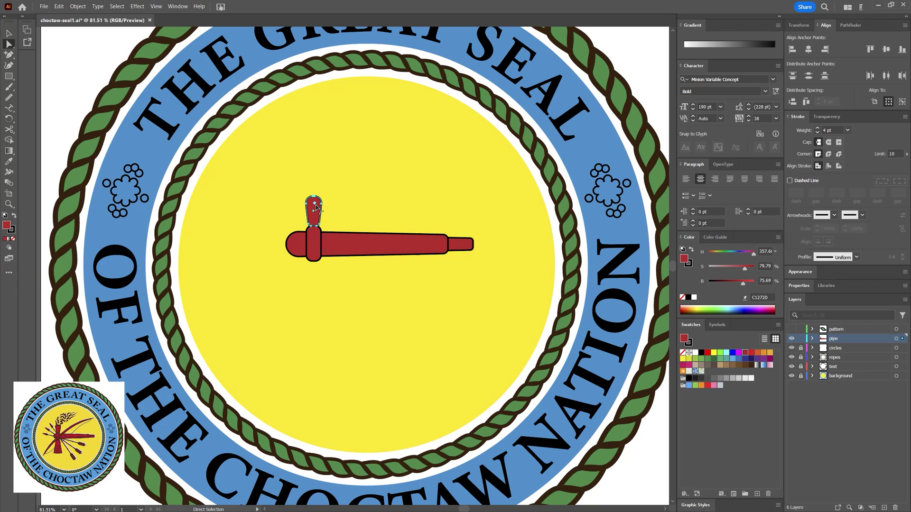
click(331, 200)
- Draw a small flat ellipse across the top of the pipe bowl as its opening and fill it with black
drag(9, 76, 42, 96)
key(v)
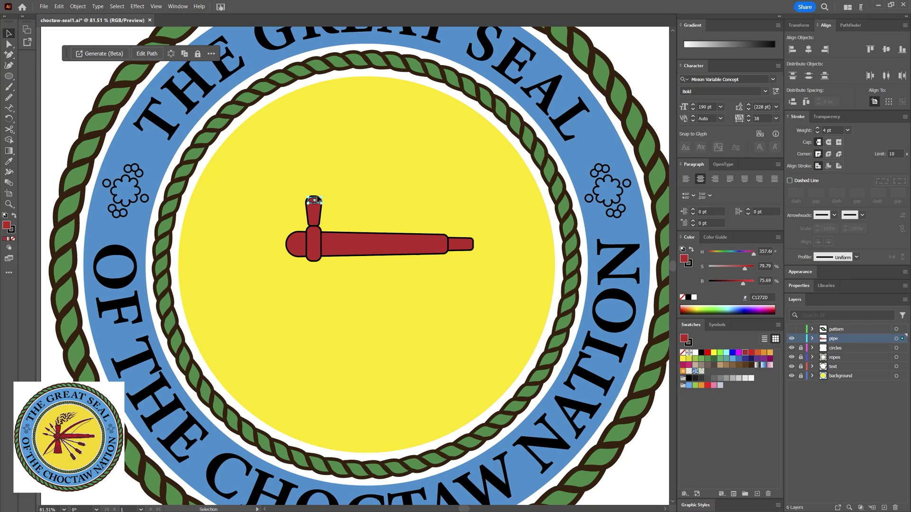
key(shift)
click(397, 190)
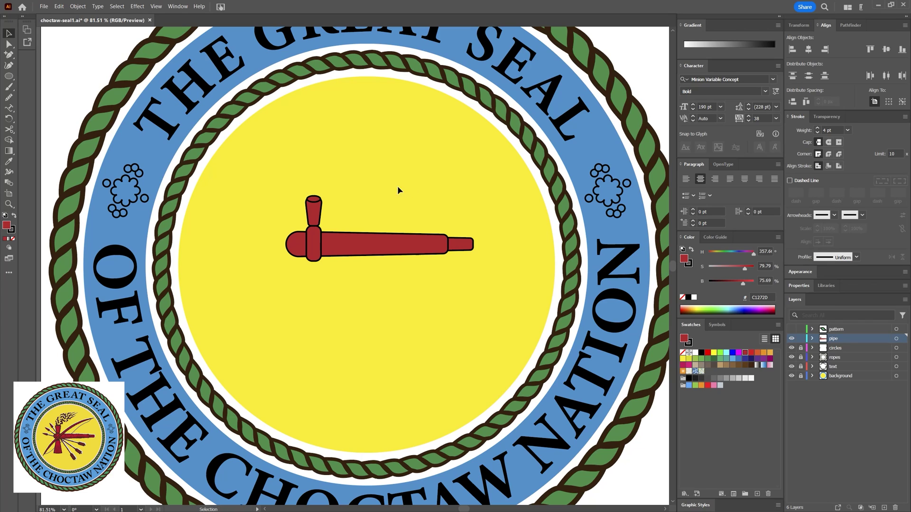
key(ctrl+z)
click(354, 194)
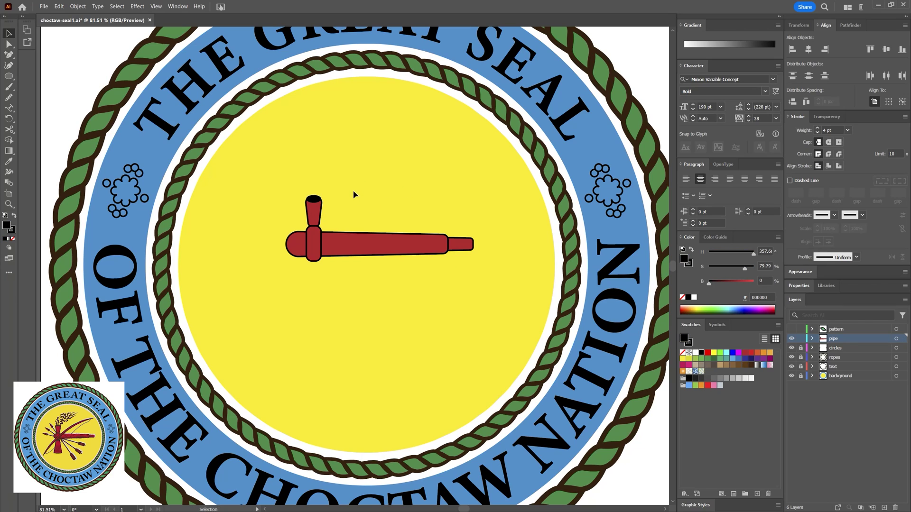
click(317, 202)
click(342, 209)
click(315, 200)
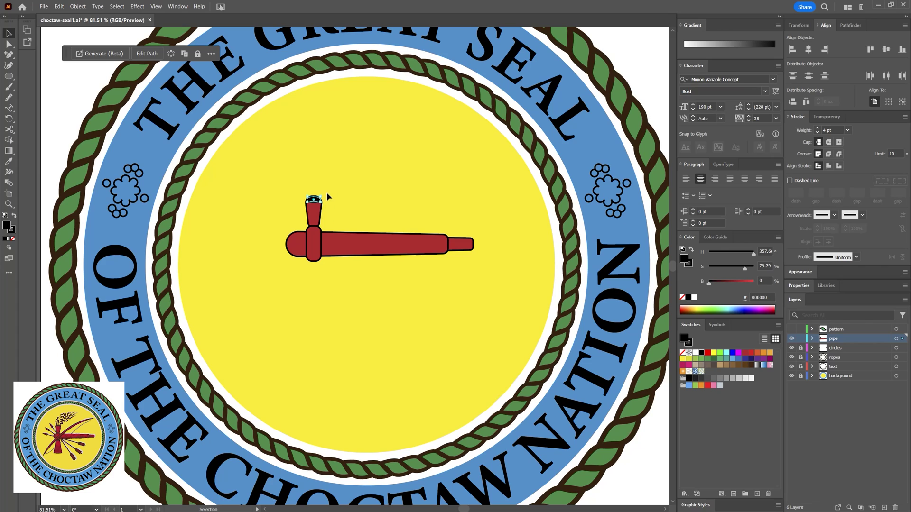
click(338, 195)
click(314, 200)
click(346, 212)
click(317, 200)
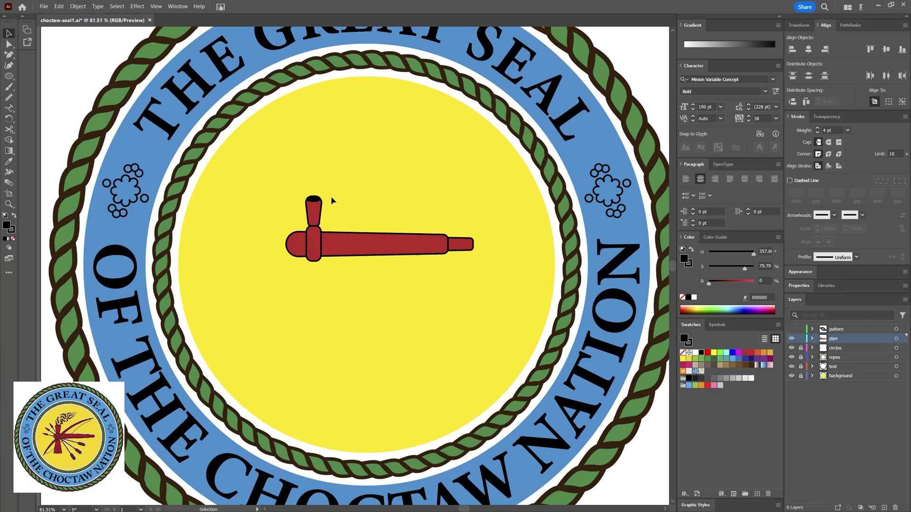
click(315, 199)
click(329, 196)
click(315, 201)
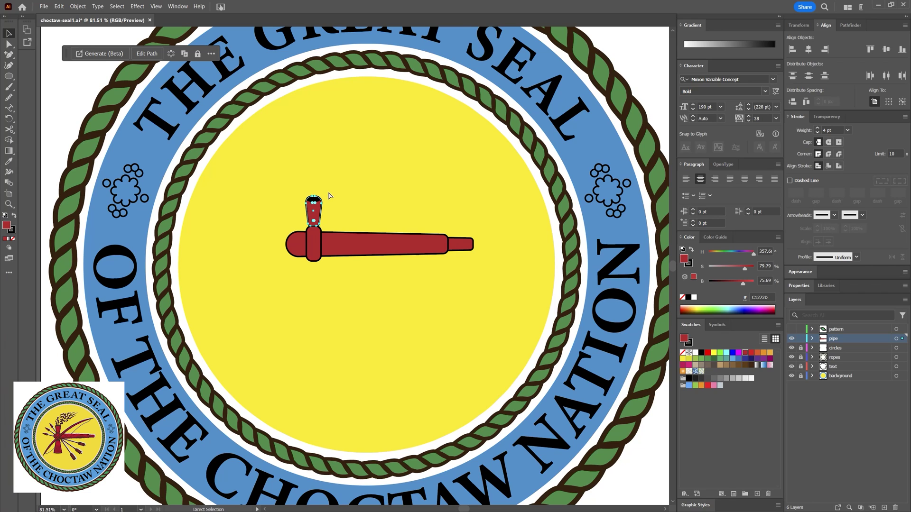
click(328, 211)
click(317, 205)
click(328, 203)
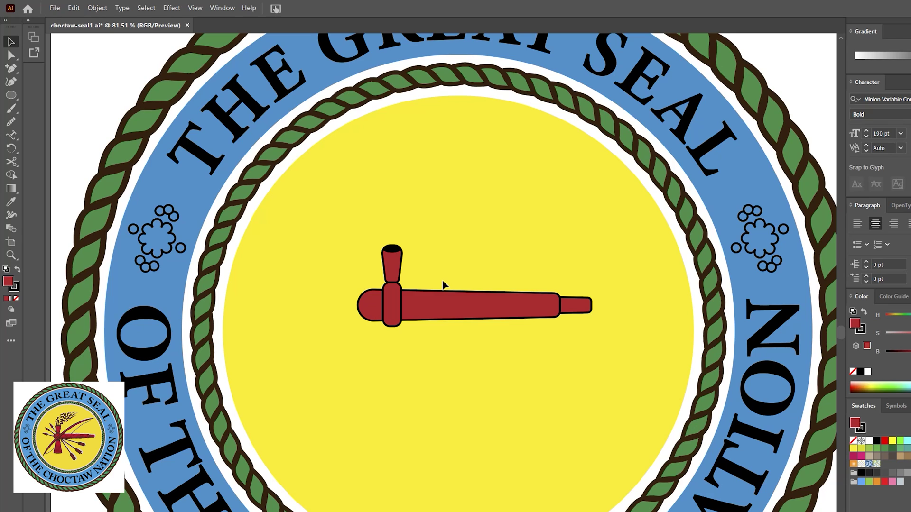
- Flare the top of the pipe bowl by scaling its upper anchor points and the black ellipse wider together
key(a)
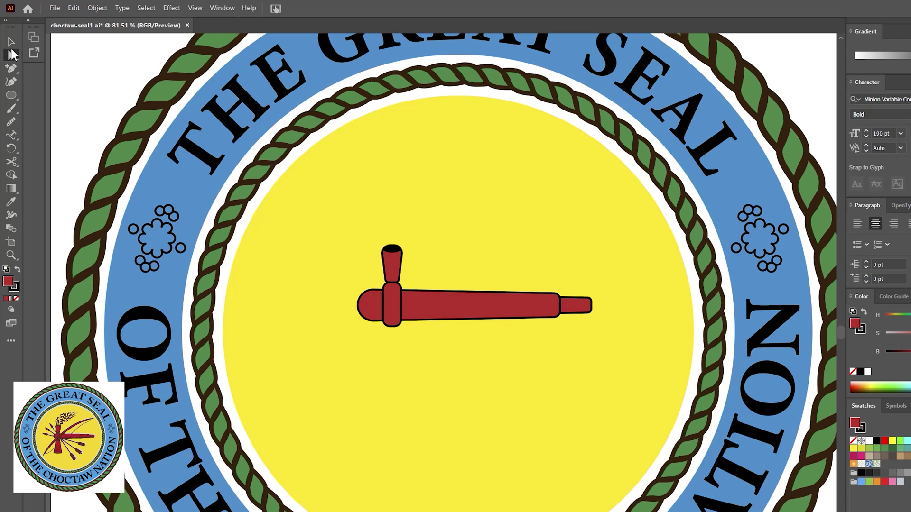
drag(371, 233, 419, 258)
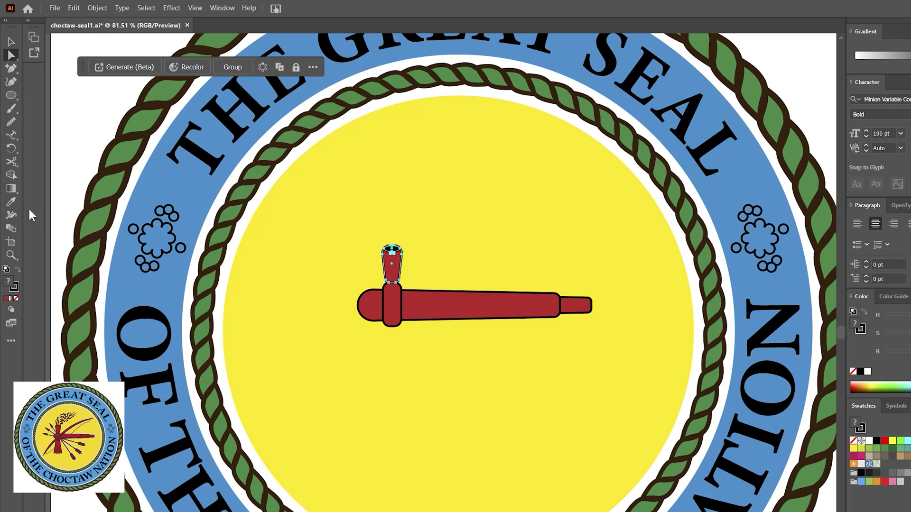
click(12, 148)
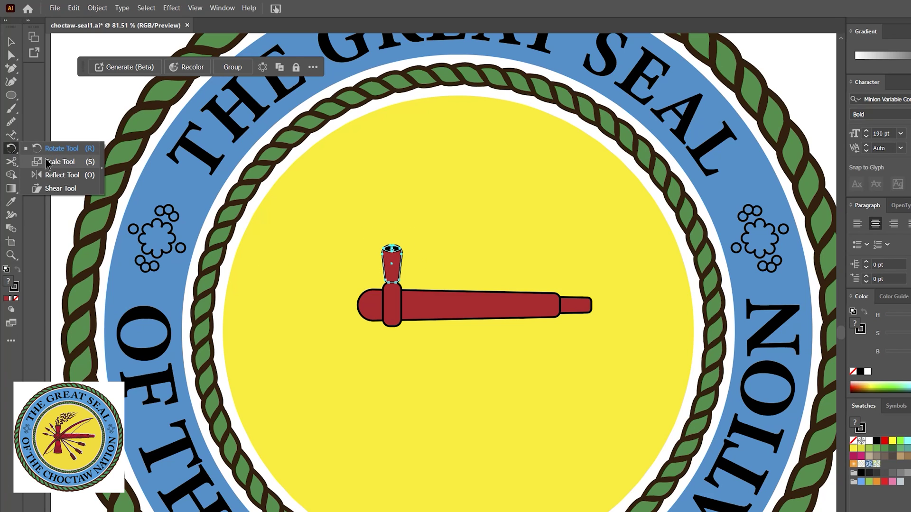
click(53, 162)
drag(400, 246, 404, 253)
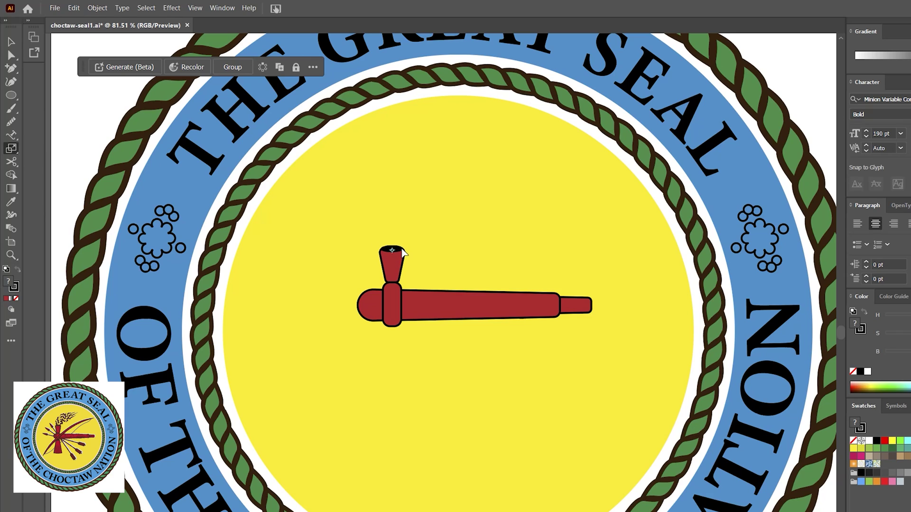
ctrl+click(403, 253)
key(v)
click(464, 219)
- Draw a tall, narrow red rectangle directly below the band on the pipe stem
drag(11, 95, 43, 94)
drag(386, 328, 403, 400)
key(a)
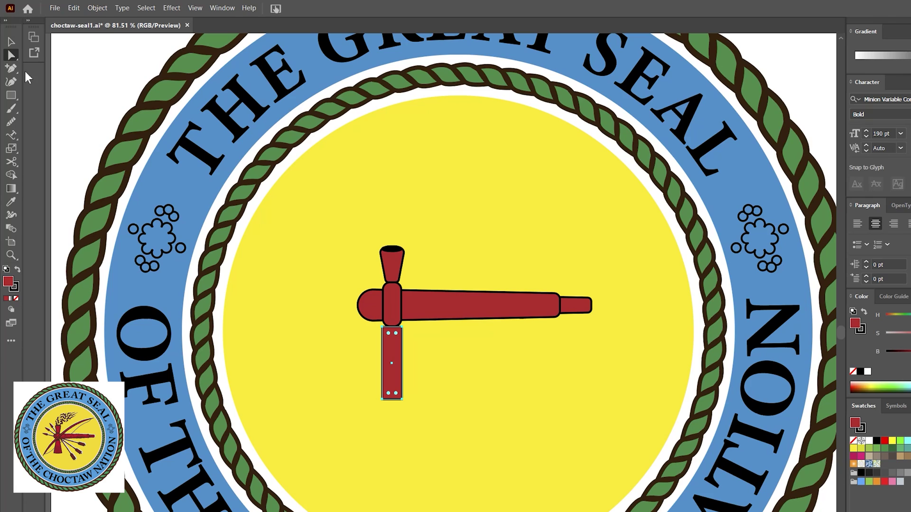
- Narrow the red rectangle below the band slightly and spread its lower corners outward on both sides to form a flared tomahawk blade
key(v)
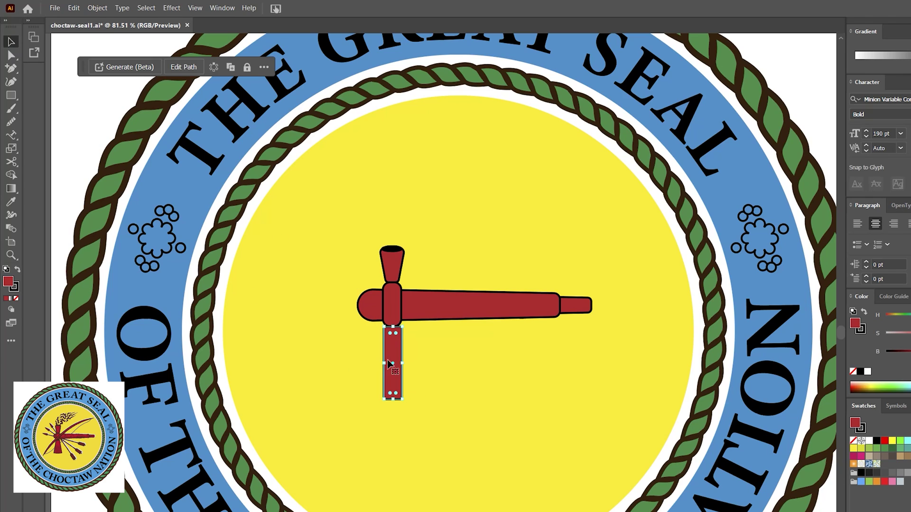
mouse_move(403, 364)
mouse_down()
mouse_move(394, 364)
mouse_move(401, 364)
mouse_up()
key(a)
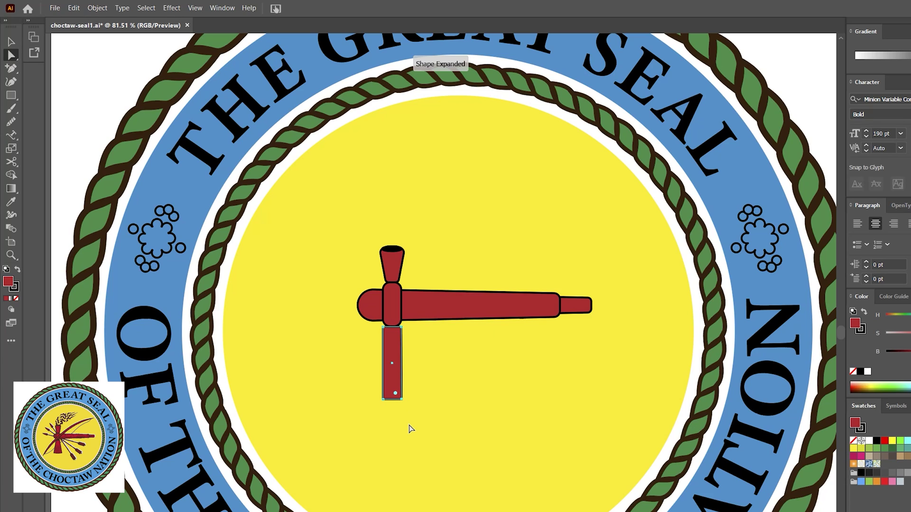
key(Right)
key(Right)
key(Right)
key(Right)
key(Right)
key(Right)
key(Right)
key(Right)
key(Right)
key(Right)
key(Right)
key(Right)
key(Right)
key(Right)
key(Right)
key(Right)
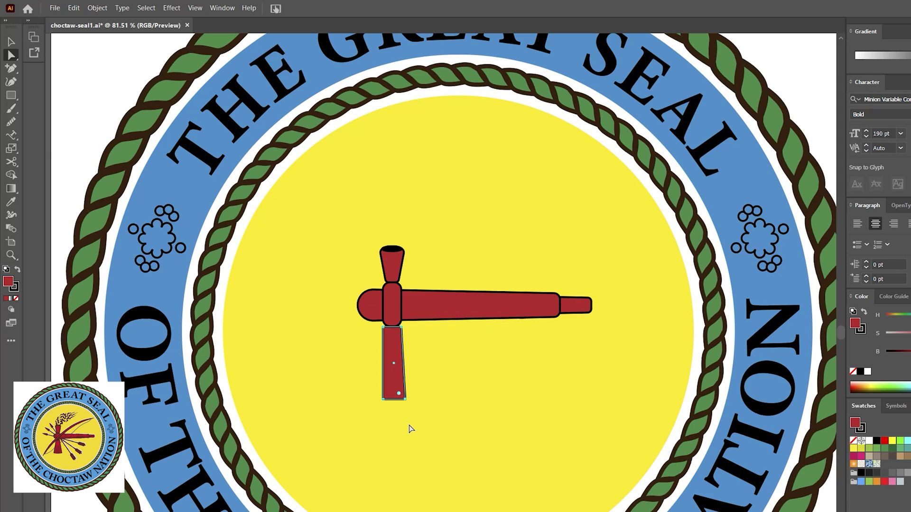
key(Right)
key(Right)
key(Left)
key(Left)
key(Left)
key(Left)
key(Left)
key(Left)
key(Left)
key(Left)
key(Left)
key(Left)
key(Left)
key(Left)
key(Left)
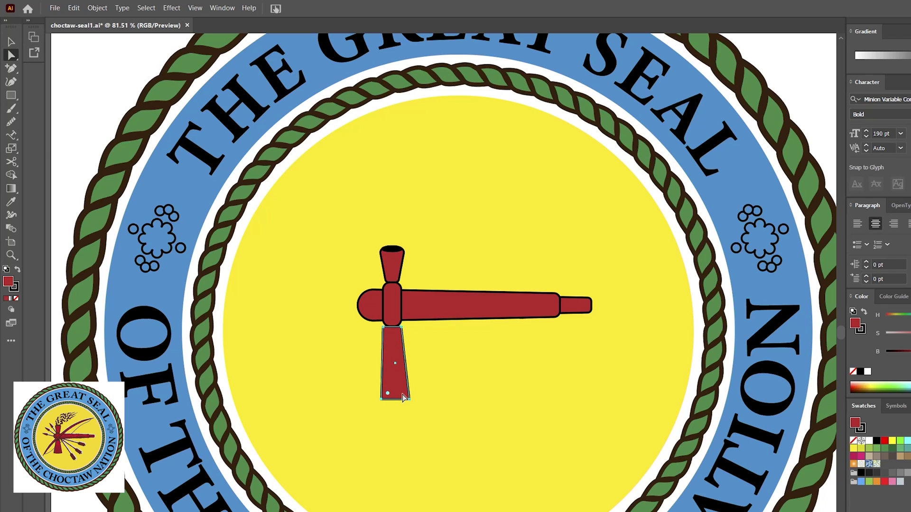
key(Left)
key(Left)
key(Left)
- Nudge the flared blade upward so its narrow end overlaps the lower end of the band
key(v)
key(Up)
key(Up)
key(Up)
key(Up)
key(Up)
key(Up)
key(Up)
key(Up)
key(Up)
key(Up)
key(Up)
key(Up)
key(Up)
key(Up)
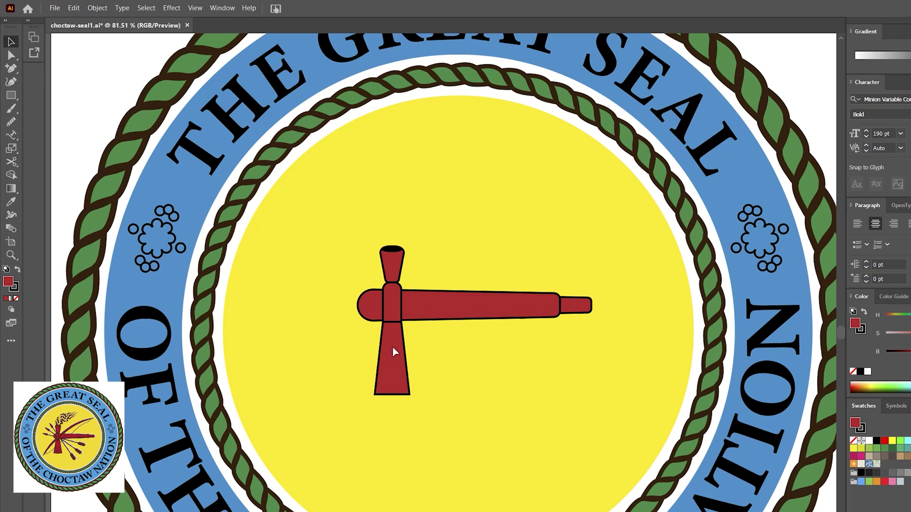
- Send the flared blade behind the band in the stacking order
click(415, 351)
click(400, 349)
click(98, 8)
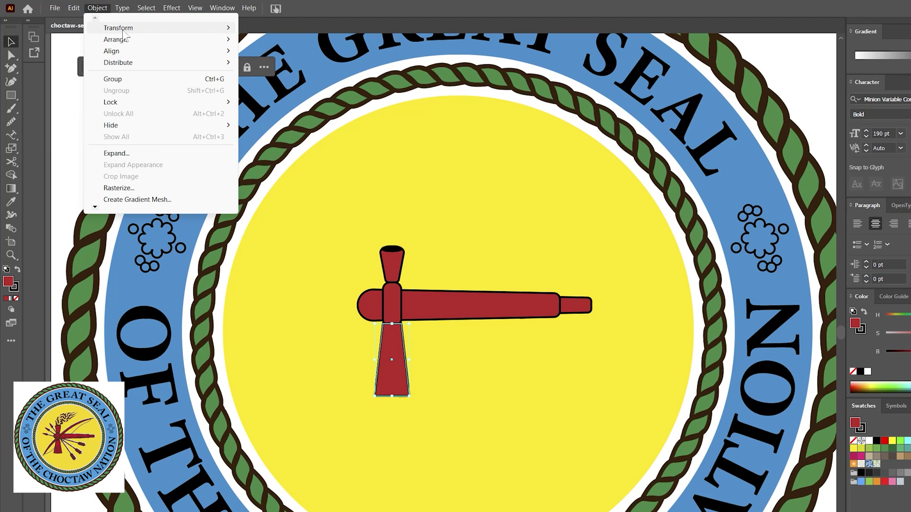
mouse_move(175, 39)
click(285, 73)
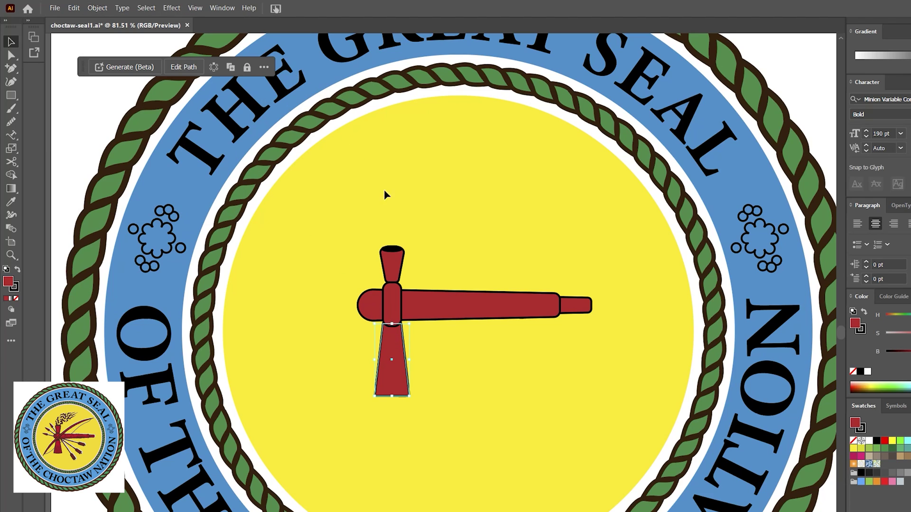
click(427, 346)
- Start reshaping the blade's lower edge at its midpoint with the Curvature tool
click(391, 398)
click(11, 82)
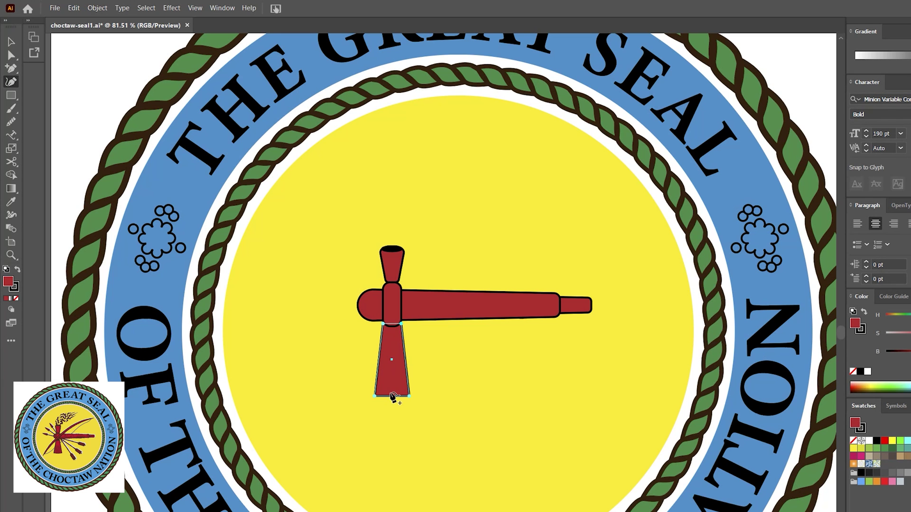
- Bend the bottom edge of the pipe's blade into a slight downward curve with the Curvature tool
drag(394, 397, 393, 402)
key(v)
click(472, 376)
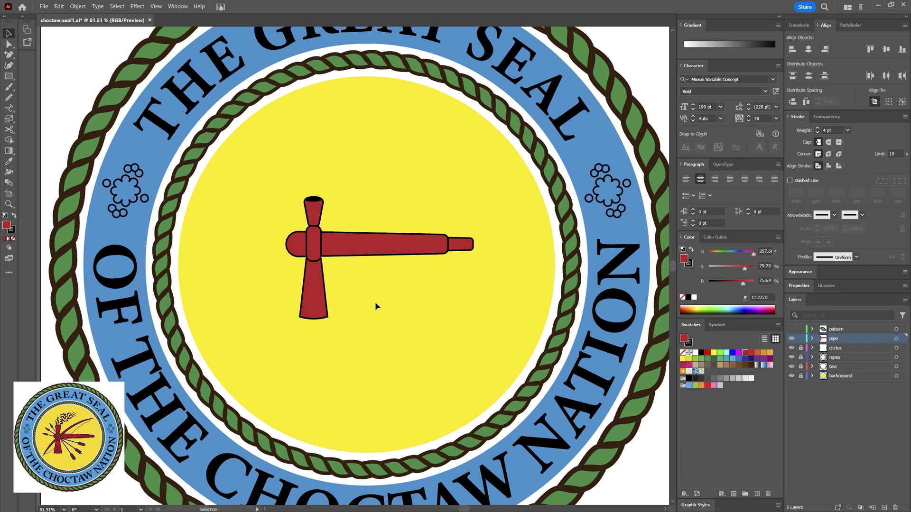
- Group all the pipe parts, scale the group up proportionally, and position it in the middle of the yellow circle
key(ctrl+z)
click(315, 211)
drag(299, 257, 309, 232)
click(467, 244)
drag(473, 243, 457, 258)
key(ctrl+z)
alt+shift+drag(488, 196, 520, 177)
shift+drag(457, 241, 457, 268)
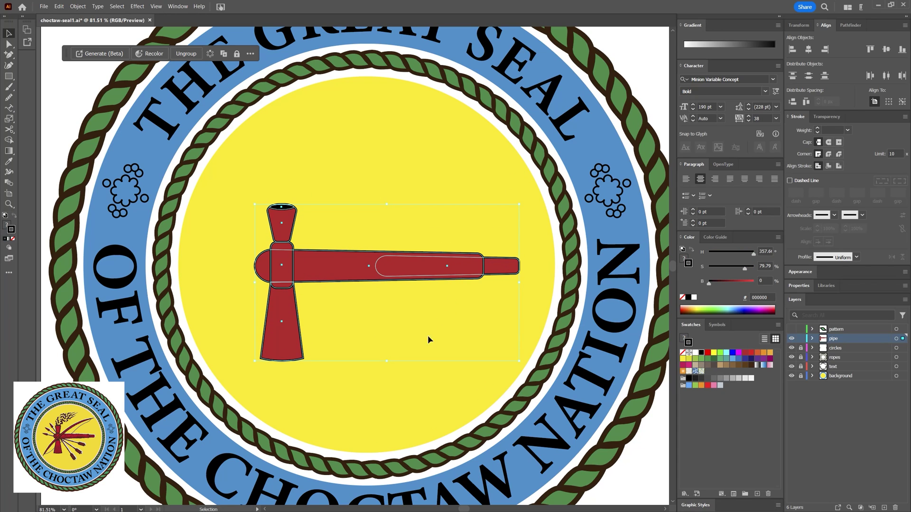
click(415, 353)
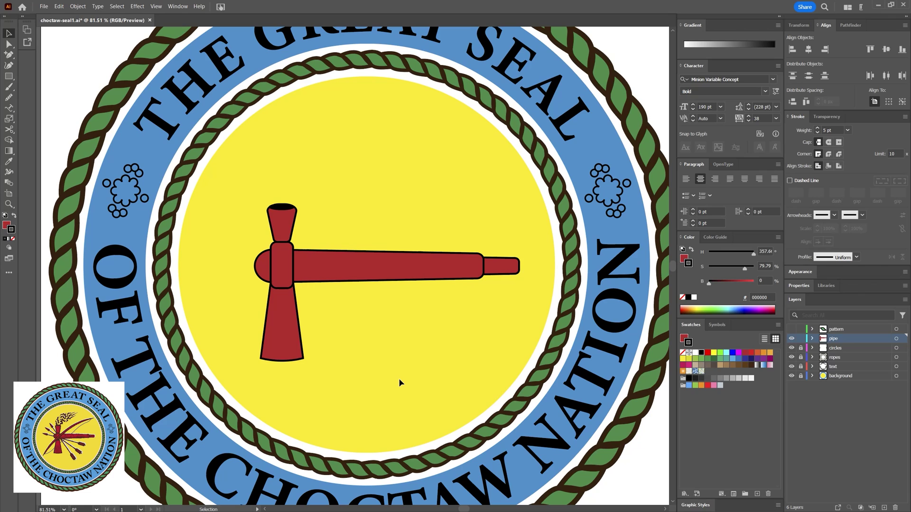
- Lock the pipe layer and add a layer named smoke above it for Blob Brush drawing
drag(8, 87, 53, 100)
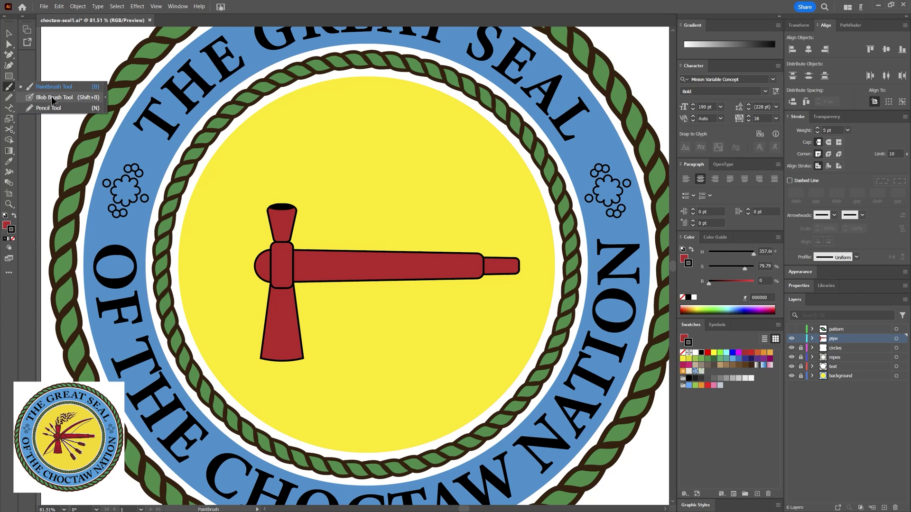
click(53, 100)
click(801, 339)
click(884, 508)
double_click(838, 339)
text(smoke)
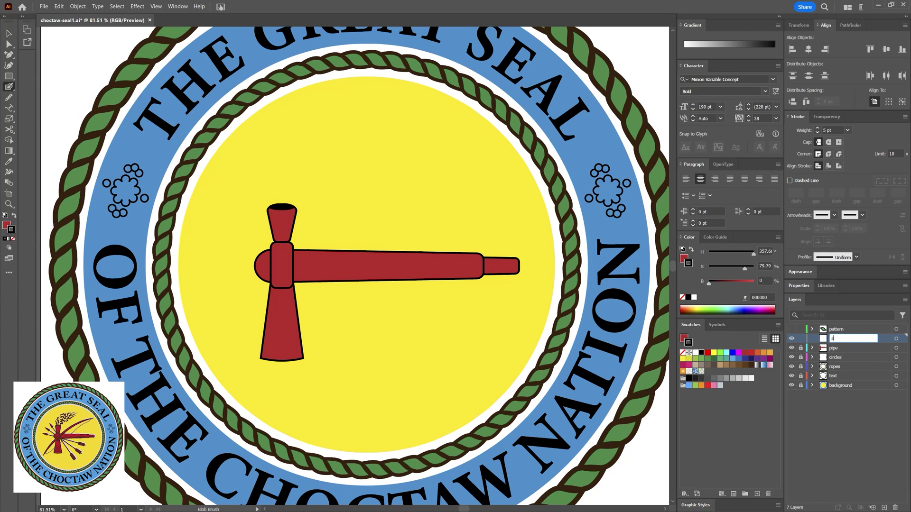
key(Return)
- Paint black wavy smoke wisps with the Blob Brush, rising from the pipe bowl and drifting to the upper right
mouse_move(277, 204)
mouse_down()
mouse_move(279, 167)
mouse_move(273, 202)
mouse_move(274, 181)
mouse_move(291, 175)
mouse_move(282, 162)
mouse_move(302, 155)
mouse_move(294, 156)
mouse_move(294, 202)
mouse_move(309, 195)
mouse_move(310, 180)
mouse_move(323, 186)
mouse_move(307, 176)
mouse_move(326, 182)
mouse_move(295, 199)
mouse_up()
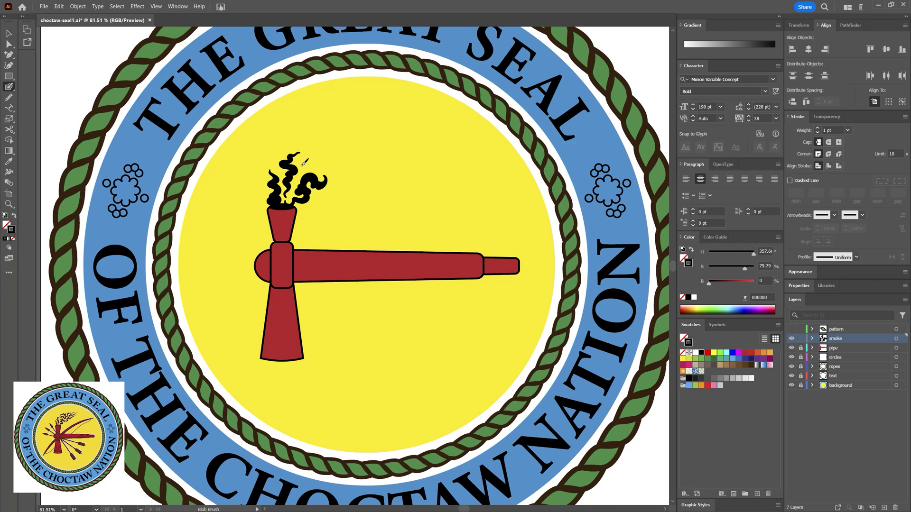
mouse_move(305, 162)
mouse_down()
mouse_move(317, 152)
mouse_move(337, 164)
mouse_move(352, 139)
mouse_move(379, 123)
mouse_move(345, 138)
mouse_move(338, 161)
mouse_move(330, 144)
mouse_move(317, 158)
mouse_move(311, 151)
mouse_up()
key(ctrl+z)
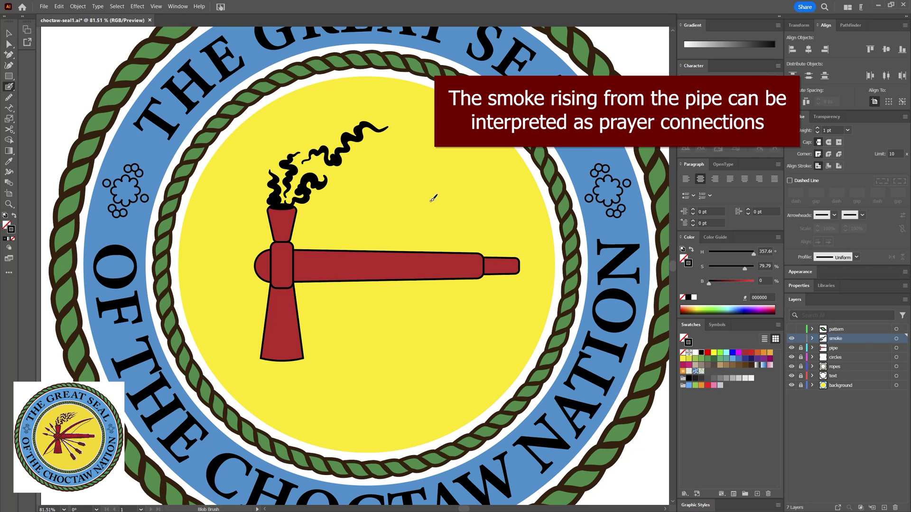
mouse_move(334, 123)
mouse_down()
mouse_move(304, 134)
mouse_move(335, 130)
mouse_up()
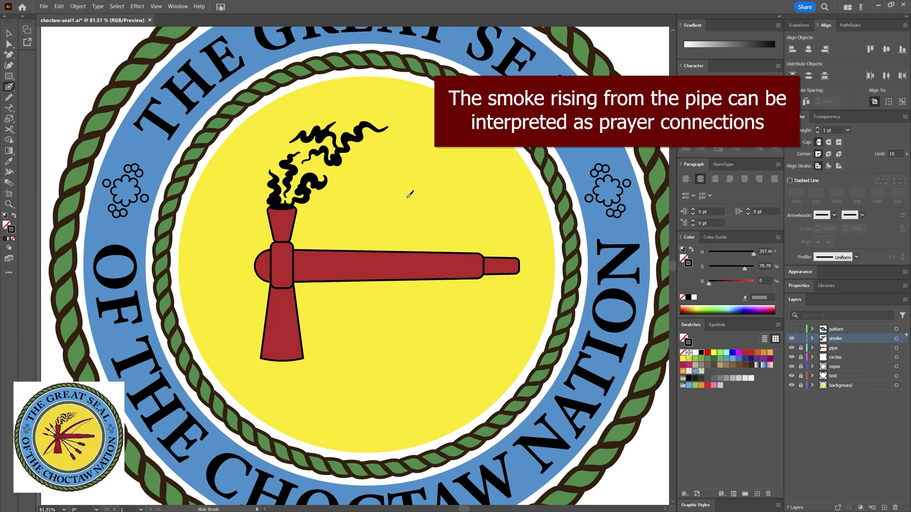
mouse_move(412, 124)
mouse_down()
mouse_move(334, 183)
mouse_move(332, 171)
mouse_move(402, 136)
mouse_move(394, 161)
mouse_move(363, 153)
mouse_move(375, 163)
mouse_move(363, 163)
mouse_up()
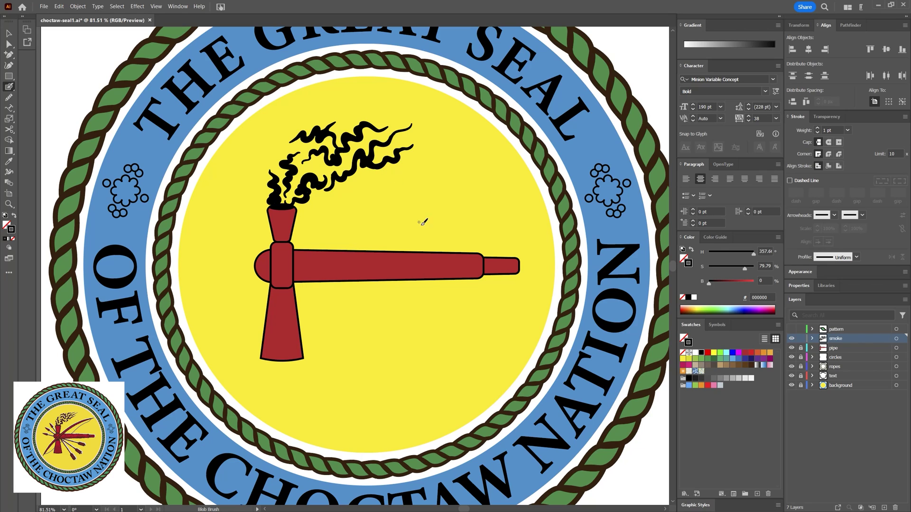
drag(290, 142, 301, 145)
- Simplify all the smoke paths to 173 points
key(z)
mouse_move(415, 256)
mouse_down()
mouse_move(351, 270)
mouse_move(458, 255)
mouse_up()
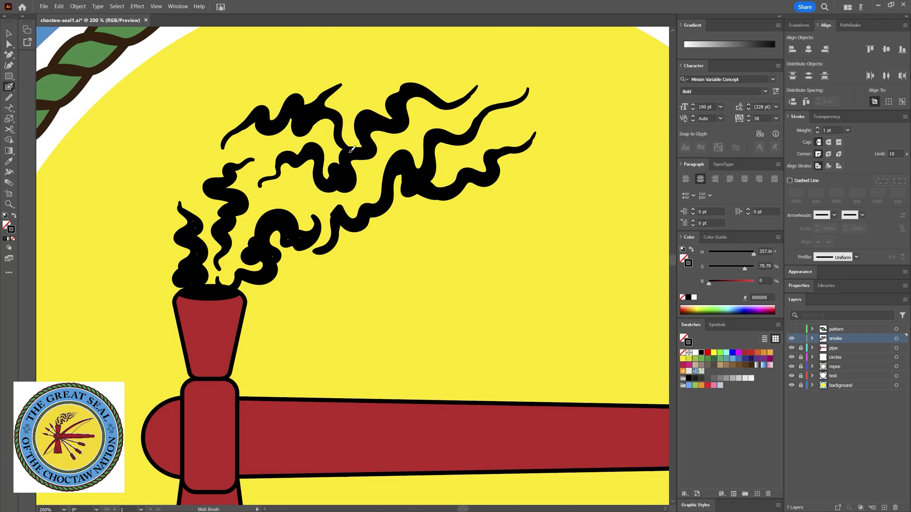
key(v)
key(ctrl+a)
click(77, 6)
mouse_move(87, 53)
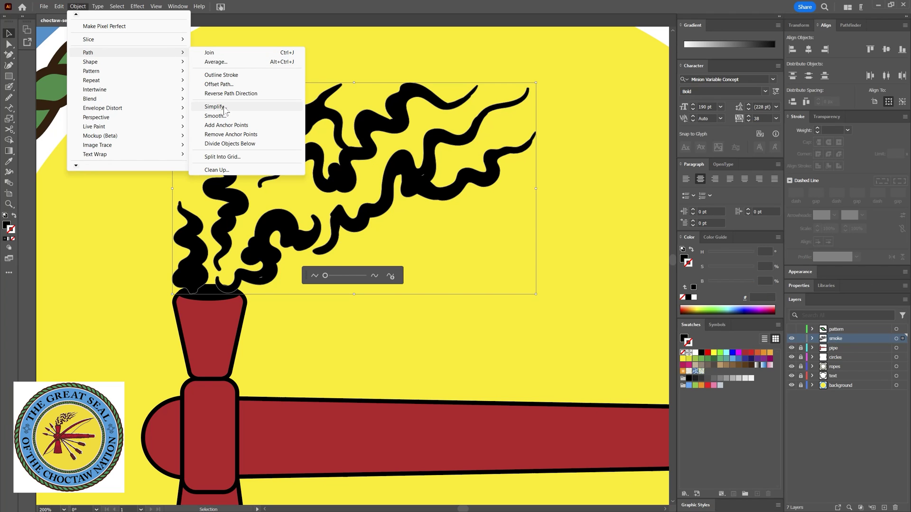
click(223, 107)
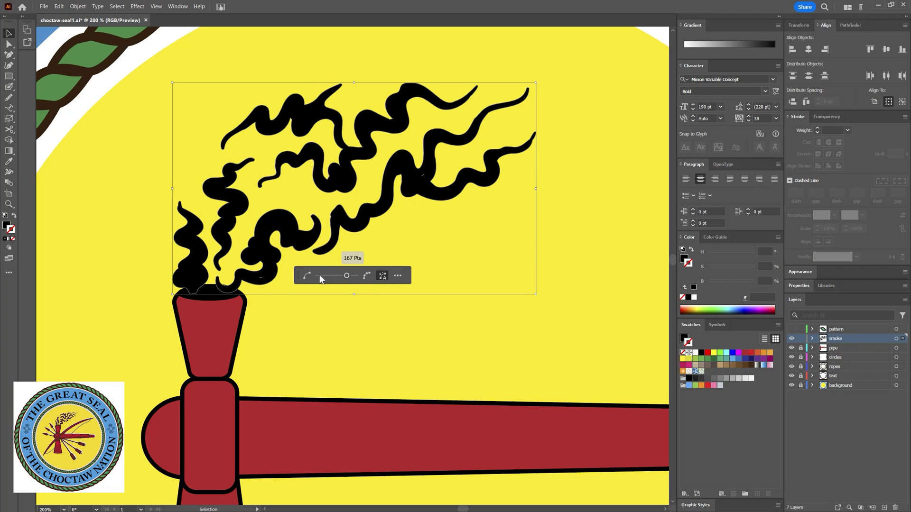
click(338, 275)
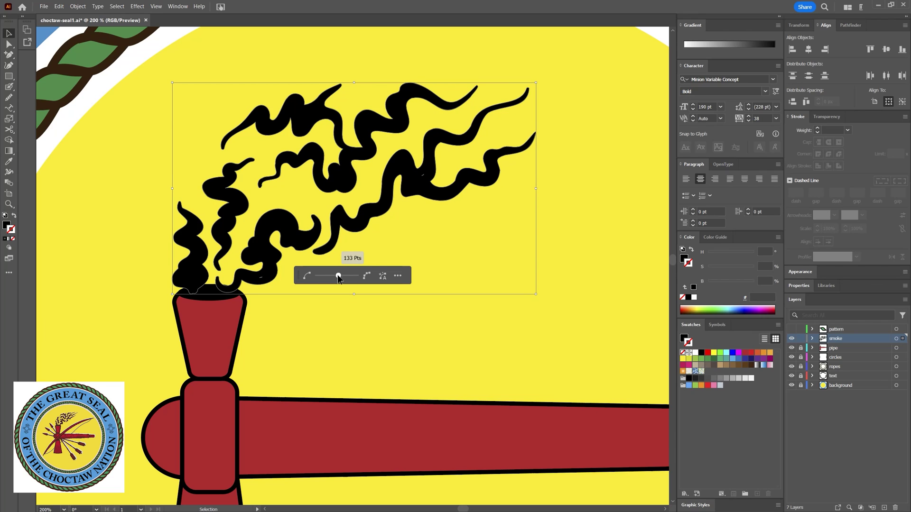
mouse_move(338, 276)
mouse_down()
mouse_move(358, 279)
mouse_move(349, 279)
mouse_up()
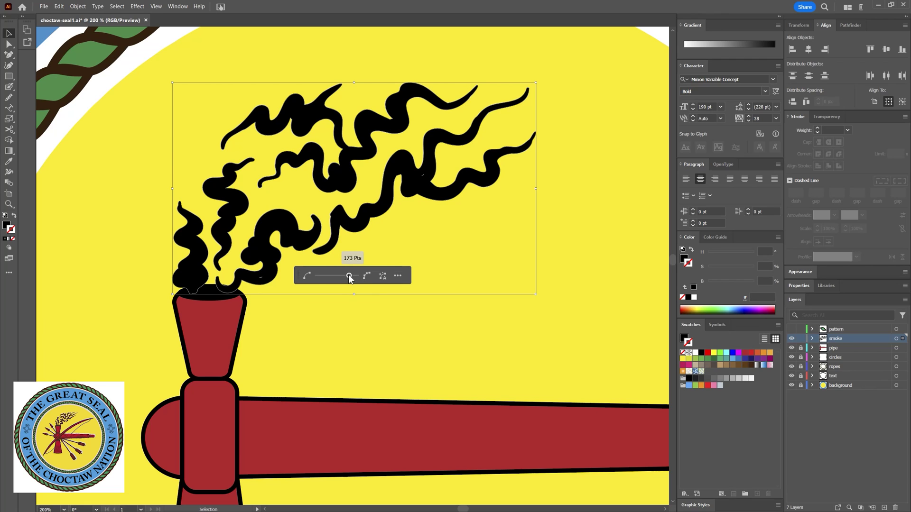
click(104, 160)
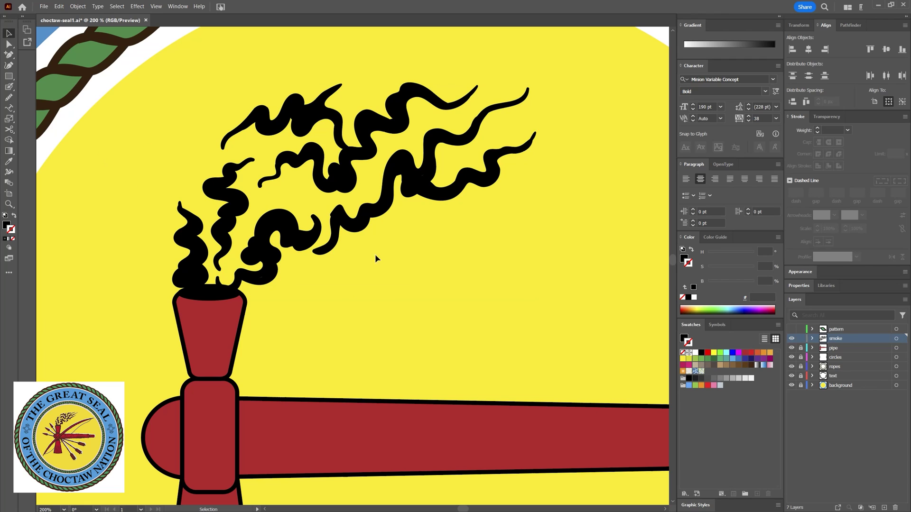
- Smooth the rough edges and tips of the smoke wisps with the Smooth tool while the selection edges are hidden
key(z)
mouse_move(440, 250)
mouse_down()
mouse_move(423, 262)
mouse_move(433, 261)
mouse_up()
key(ctrl+a)
click(8, 97)
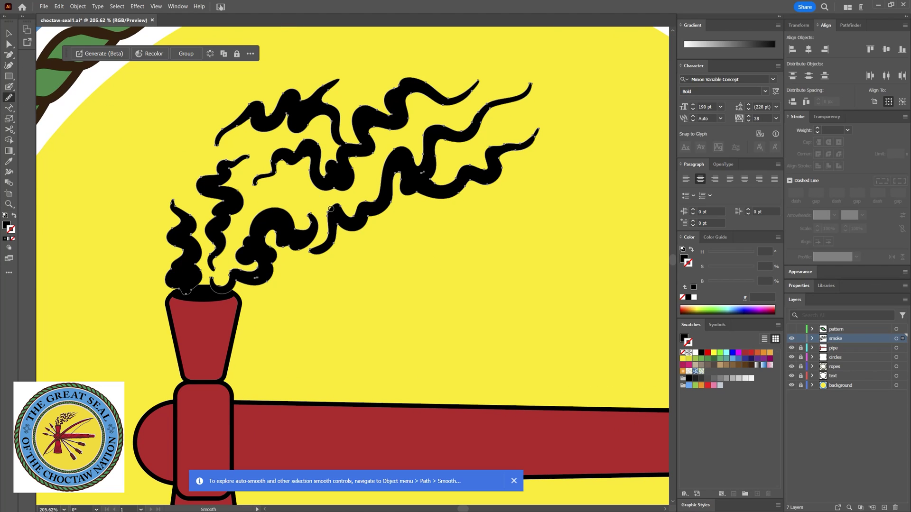
drag(174, 205, 186, 213)
key(ctrl+h)
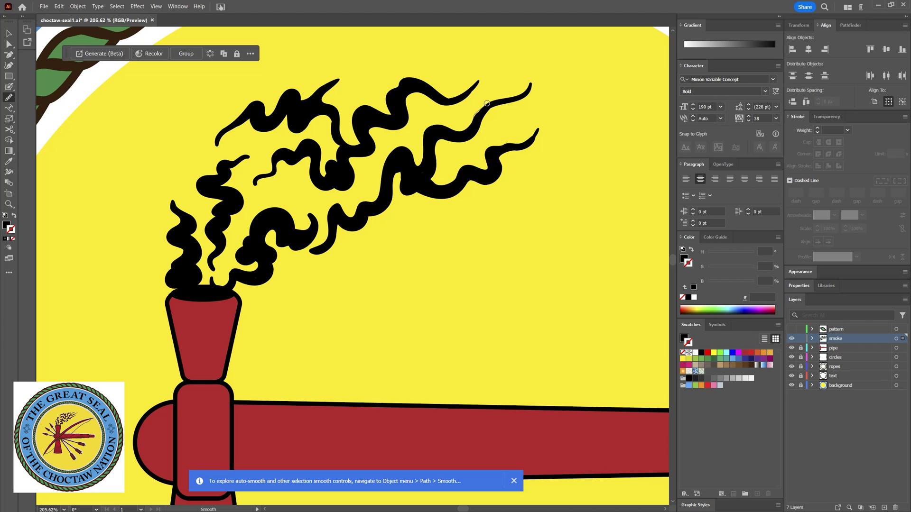
drag(540, 130, 520, 154)
- Set the Pucker tool's brush width and height to 25 px
click(8, 140)
click(9, 272)
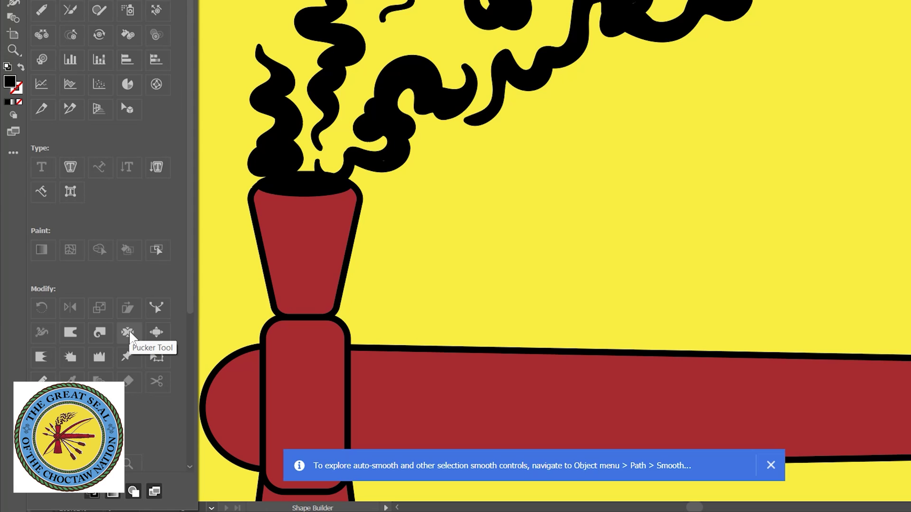
double_click(129, 333)
text(25)
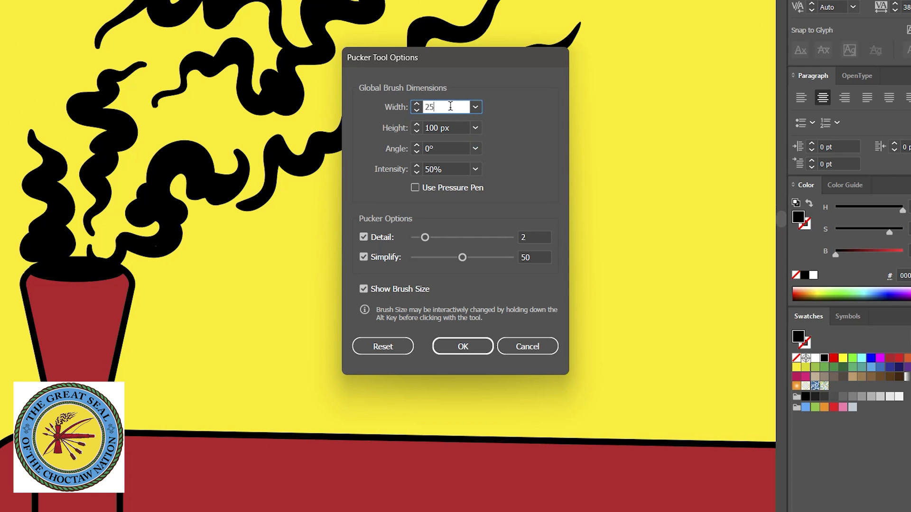
key(Tab)
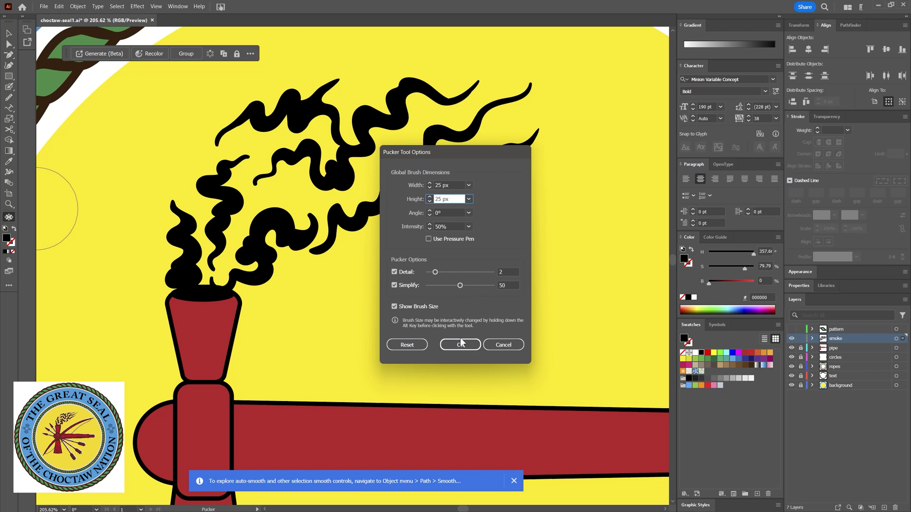
click(462, 346)
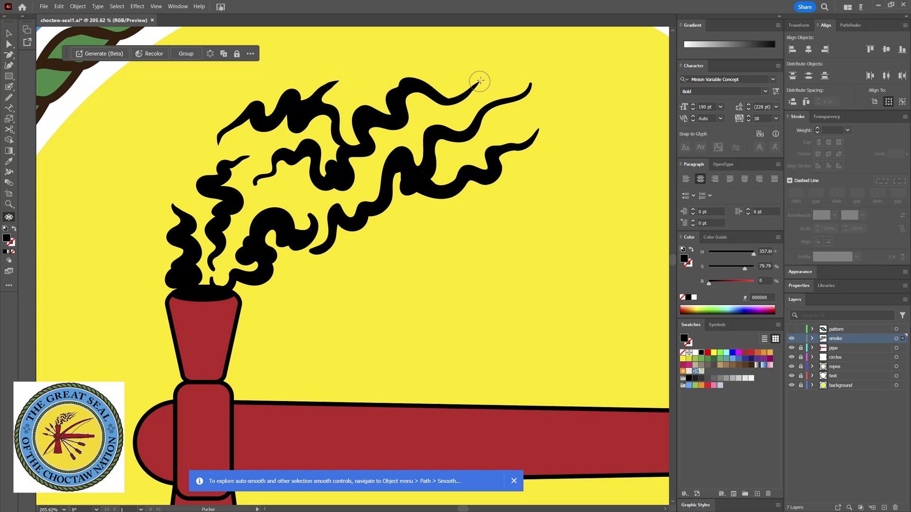
- Pucker the blunt ends of the smoke wisps into finer points
click(531, 85)
click(538, 130)
click(214, 270)
click(256, 184)
- Smooth the puckered tips of the smoke wisps with the Smooth tool
key(n)
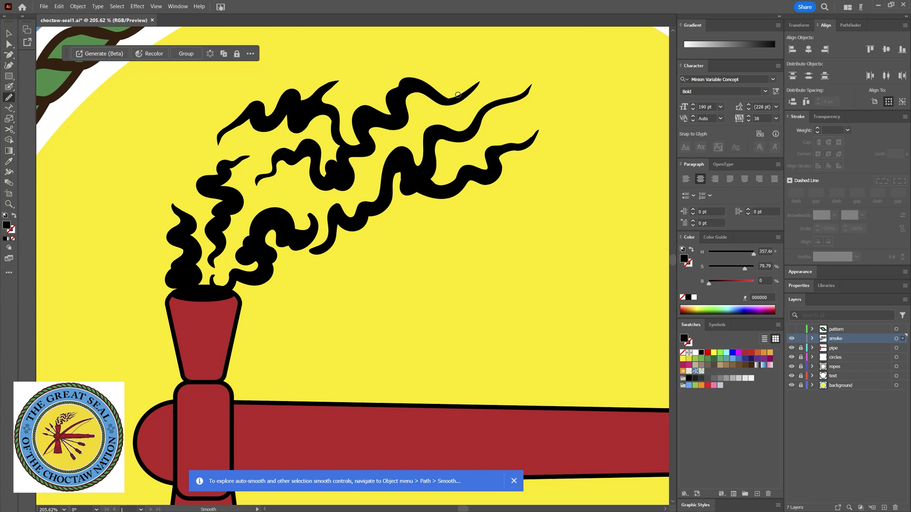
drag(458, 95, 479, 83)
drag(525, 96, 531, 87)
drag(214, 268, 209, 256)
- Isolate the upper smoke shape and shift it slightly to the left, closer to the wisps above the bowl
key(z)
alt+click(374, 281)
alt+click(370, 284)
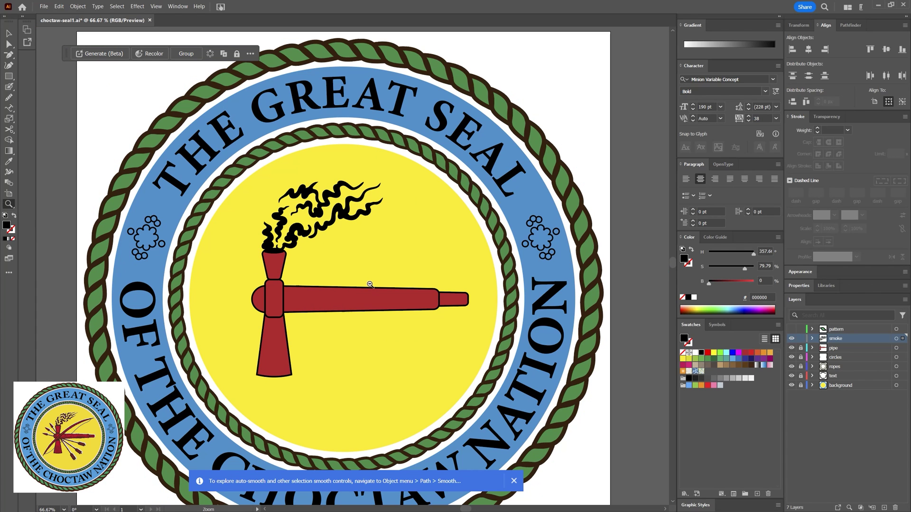
key(v)
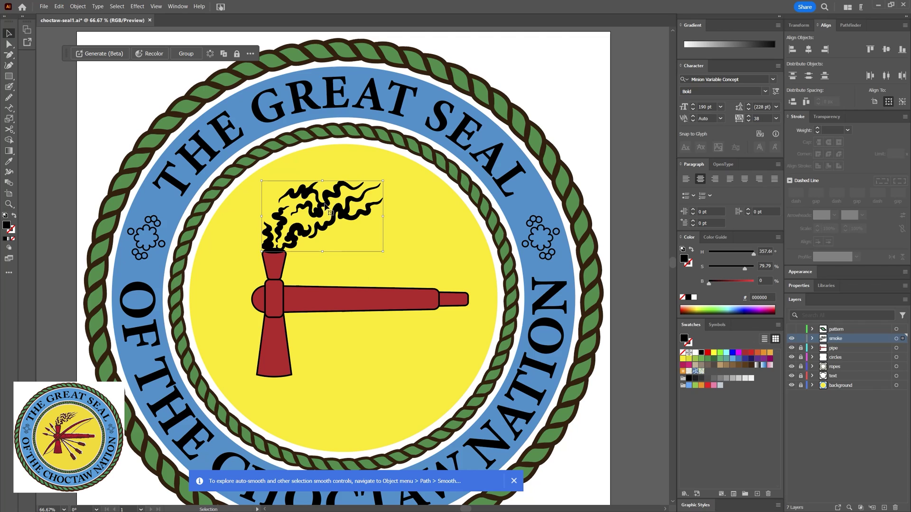
double_click(325, 207)
drag(325, 207, 325, 207)
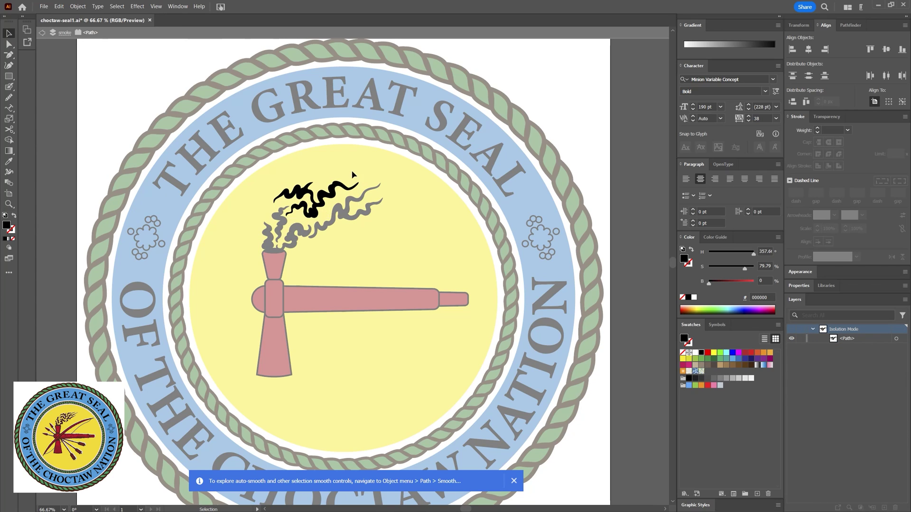
double_click(355, 191)
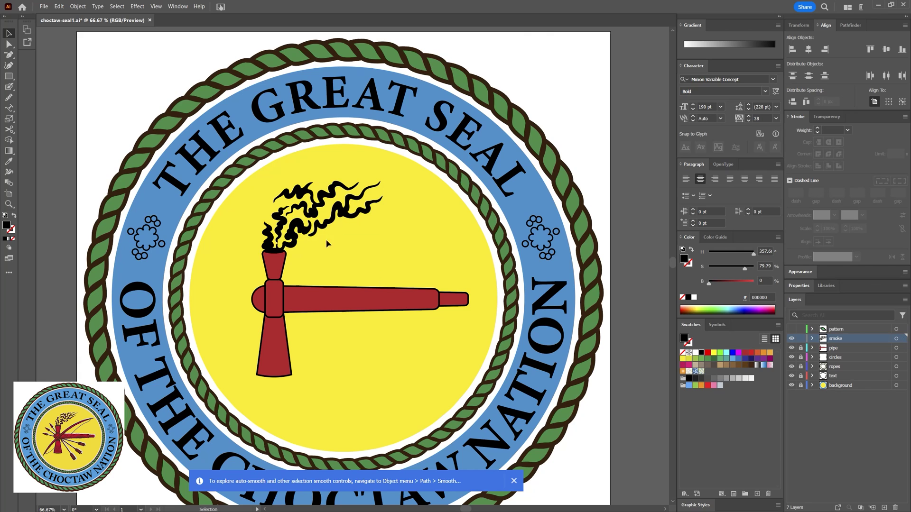
- Adjust the anchor points at the base of the leftmost smoke wisp, just above the bowl rim
key(a)
scroll(299, 265, up, 2)
drag(237, 230, 240, 222)
click(207, 242)
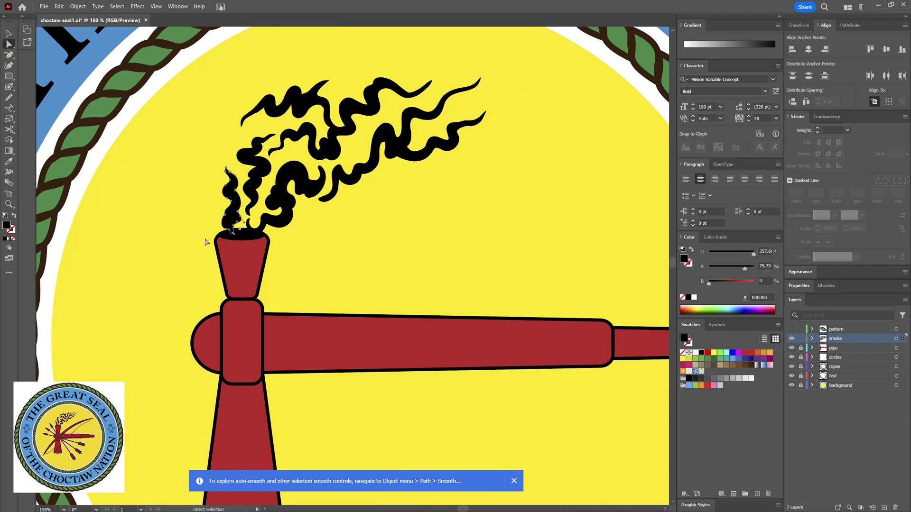
- Save the seal document
key(z)
alt+click(306, 264)
alt+click(306, 265)
alt+click(401, 313)
key(ctrl+s)
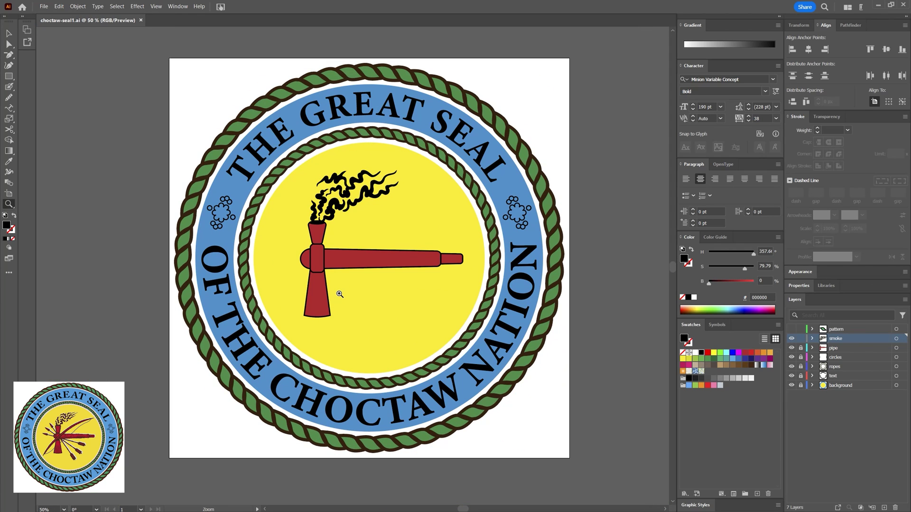
- Lock the smoke layer and add a layer named pipe hatching above it
click(321, 236)
click(413, 339)
scroll(474, 334, down, 2)
scroll(474, 334, right, 3)
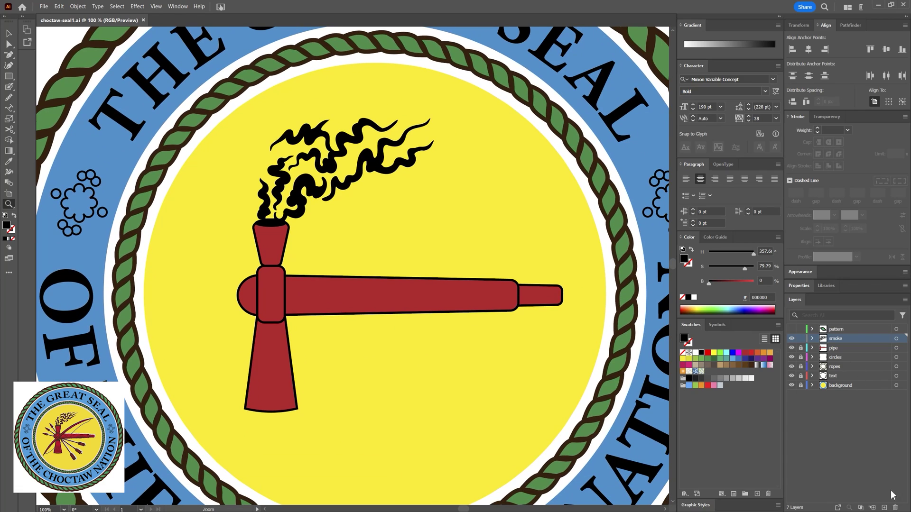
click(884, 507)
double_click(837, 338)
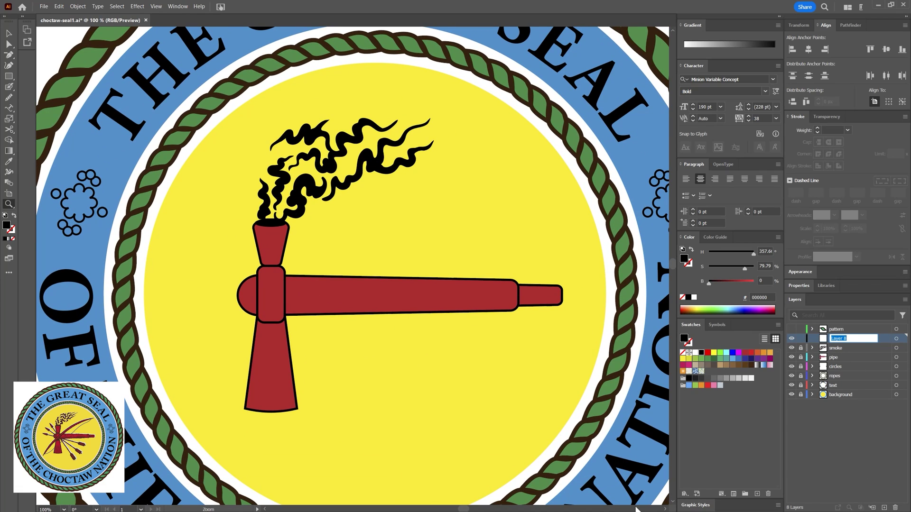
text(pipe hatching)
key(Return)
- Paint short black hatch strokes with the Blob Brush down the left edge of the pipe bowl
drag(262, 230, 427, 239)
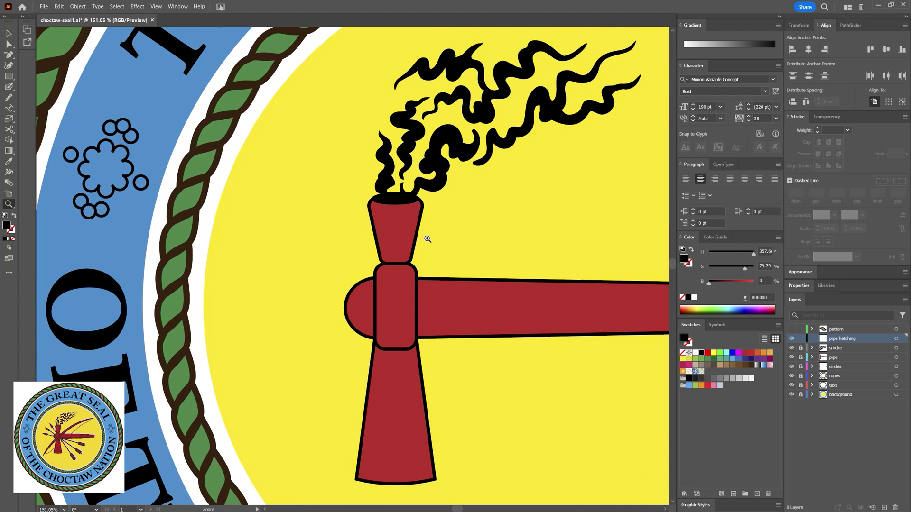
click(9, 86)
drag(371, 205, 384, 228)
key(ctrl+z)
drag(376, 232, 386, 243)
drag(378, 247, 387, 250)
drag(378, 254, 388, 257)
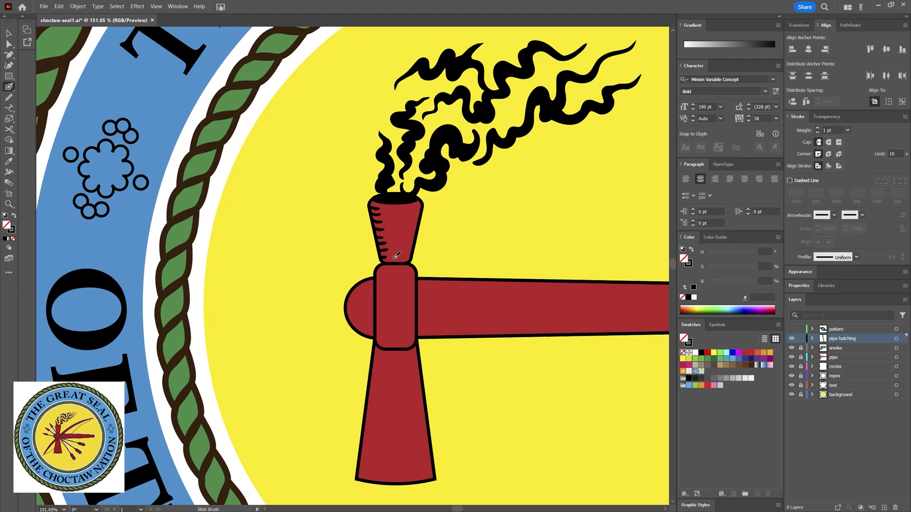
- Paint matching black hatch strokes down the right edge of the pipe bowl
drag(421, 202, 404, 205)
mouse_move(421, 207)
mouse_down()
mouse_move(404, 211)
mouse_move(403, 224)
mouse_up()
drag(418, 227, 403, 236)
drag(416, 239, 402, 249)
drag(414, 252, 401, 261)
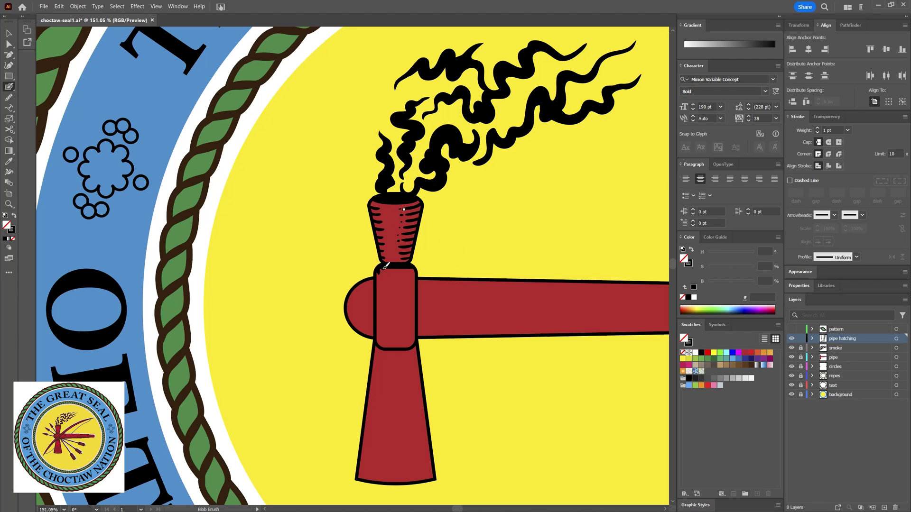
- Paint short hatch strokes along the collar's top and bottom edges and on the pipe's rounded end
mouse_move(384, 267)
mouse_down()
mouse_move(417, 276)
mouse_move(379, 281)
mouse_up()
drag(384, 279, 384, 282)
drag(388, 281, 388, 284)
drag(395, 281, 401, 284)
drag(407, 280, 407, 284)
mouse_move(413, 280)
mouse_down()
mouse_move(425, 301)
mouse_move(373, 278)
mouse_move(373, 335)
mouse_move(383, 312)
mouse_move(373, 281)
mouse_move(417, 333)
mouse_up()
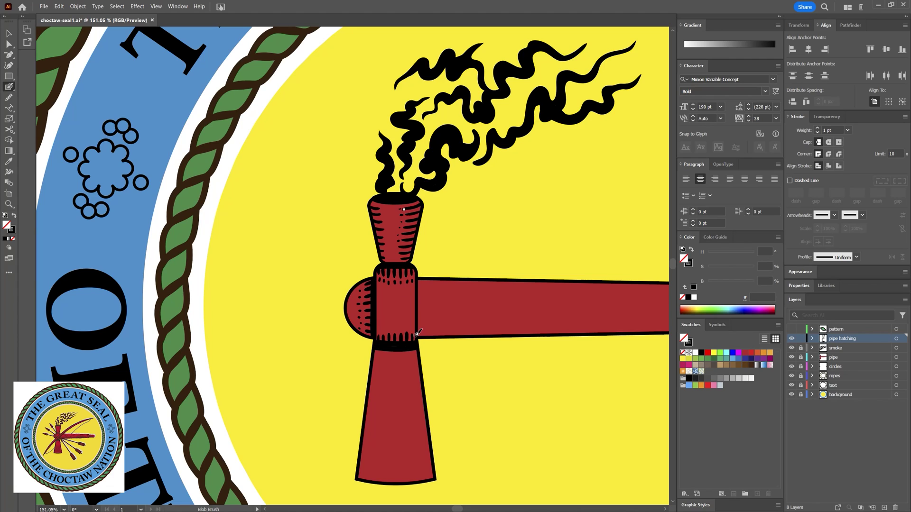
- Paint vertical black hatch strokes of varying length with the Blob Brush, rising from the bottom edge of the pipe's flared blade
double_click(9, 88)
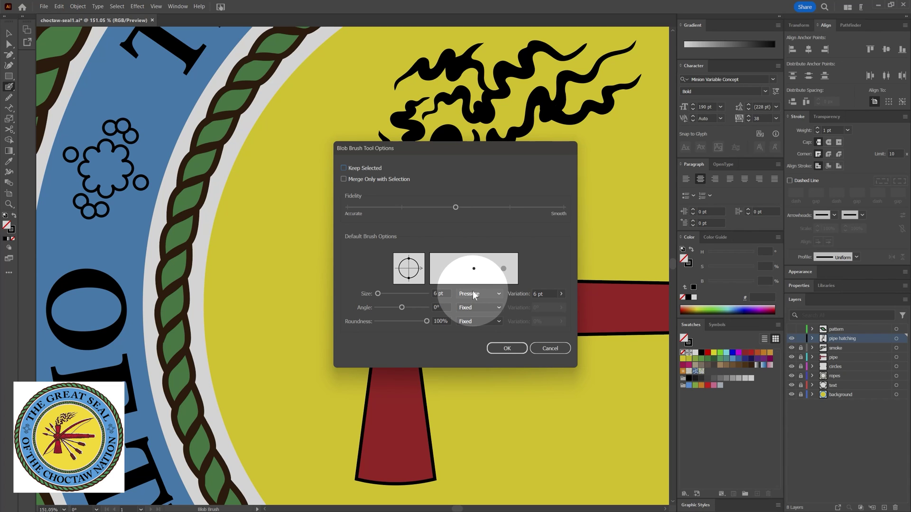
click(508, 350)
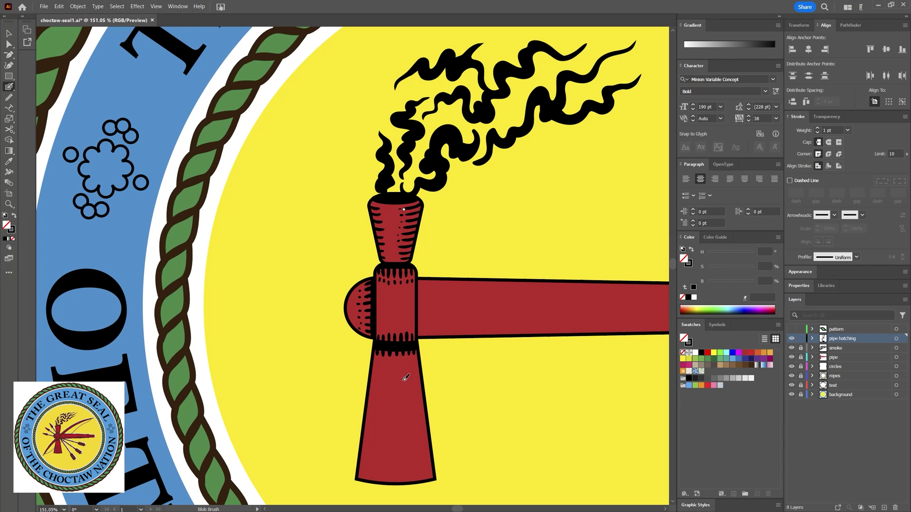
drag(366, 476, 371, 424)
drag(375, 476, 379, 420)
drag(401, 478, 409, 417)
drag(427, 476, 423, 452)
- Paint long broken black lines along the pipe stem, near its upper edge and in two rows near its lower edge
drag(479, 429, 370, 413)
drag(311, 269, 347, 269)
drag(317, 304, 555, 309)
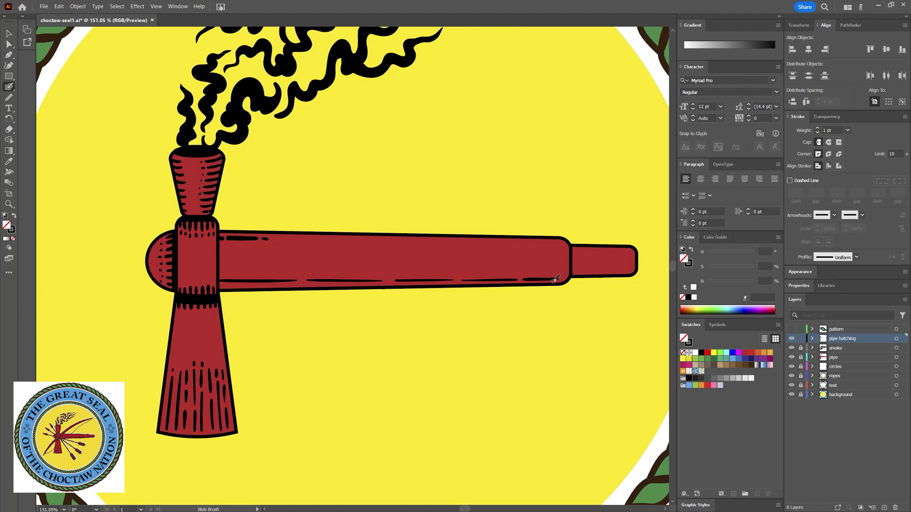
drag(219, 273, 560, 272)
- Paint slanted black hatch strokes across the pipe stem and short lengthwise strokes on the mouthpiece
drag(290, 273, 313, 246)
drag(322, 262, 324, 252)
drag(381, 264, 418, 256)
drag(431, 281, 477, 259)
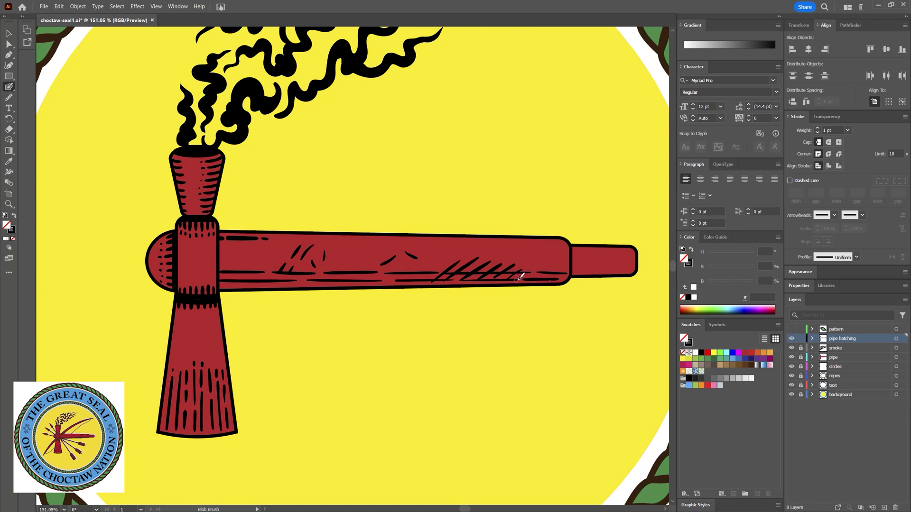
drag(515, 283, 530, 269)
mouse_move(541, 261)
mouse_down()
mouse_move(591, 270)
mouse_move(574, 252)
mouse_move(633, 266)
mouse_up()
drag(572, 253, 617, 251)
- Save the document with the whole seal in view
key(z)
alt+click(401, 304)
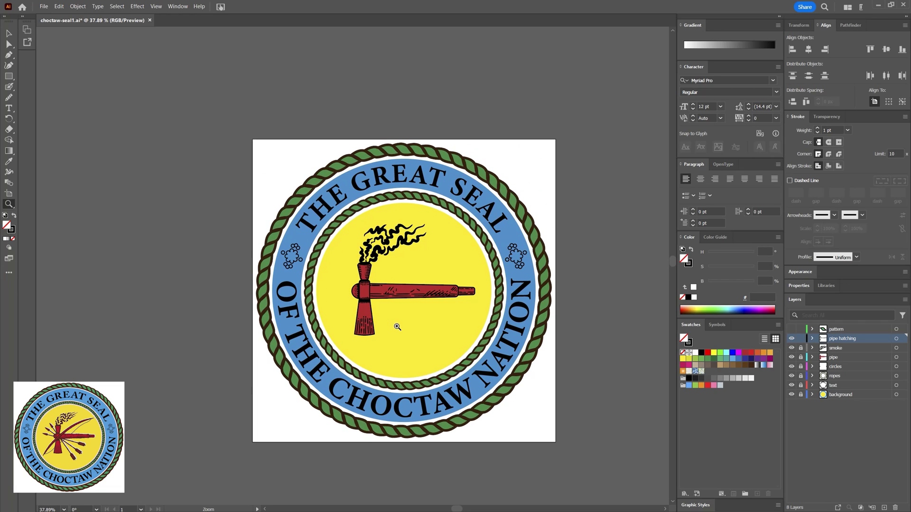
key(ctrl+s)
- Lock the pipe hatching layer and add a new layer named arrows above it
click(9, 76)
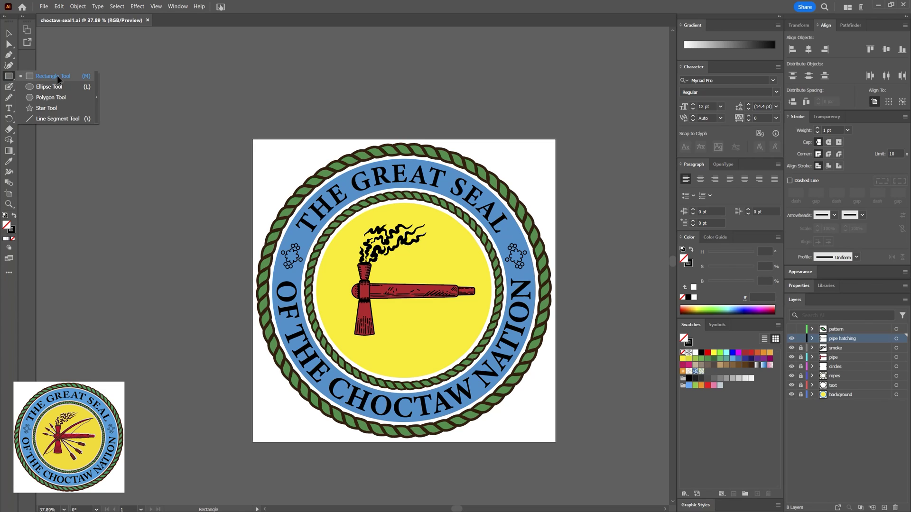
click(54, 118)
key(ctrl+l)
double_click(833, 338)
text(arrows)
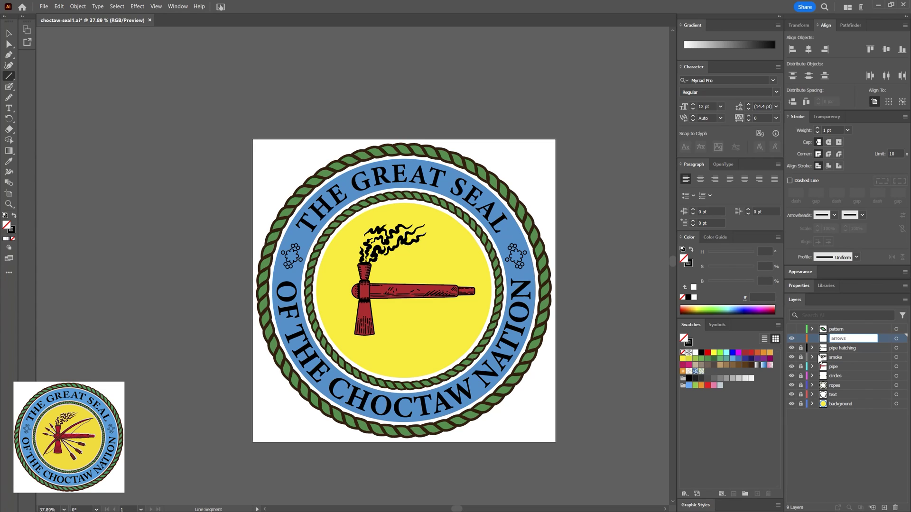
key(Return)
- Draw a horizontal line below the pipe as the arrow shaft and set its black stroke to 15 pt
drag(349, 346, 459, 345)
click(817, 128)
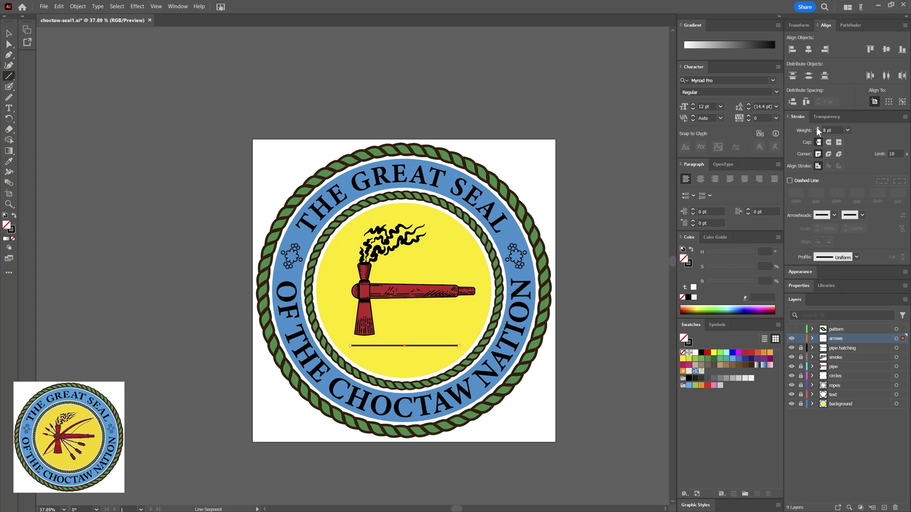
key(z)
mouse_move(402, 360)
mouse_down()
mouse_move(442, 362)
mouse_move(417, 305)
mouse_up()
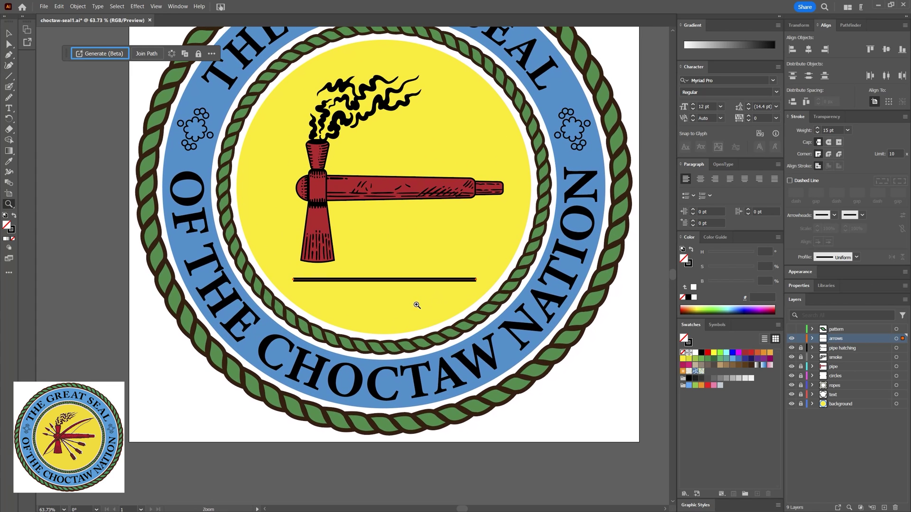
- Create a three-sided polygon above the shaft, then rotate and stretch it into a long triangle pointing right
click(9, 76)
click(50, 99)
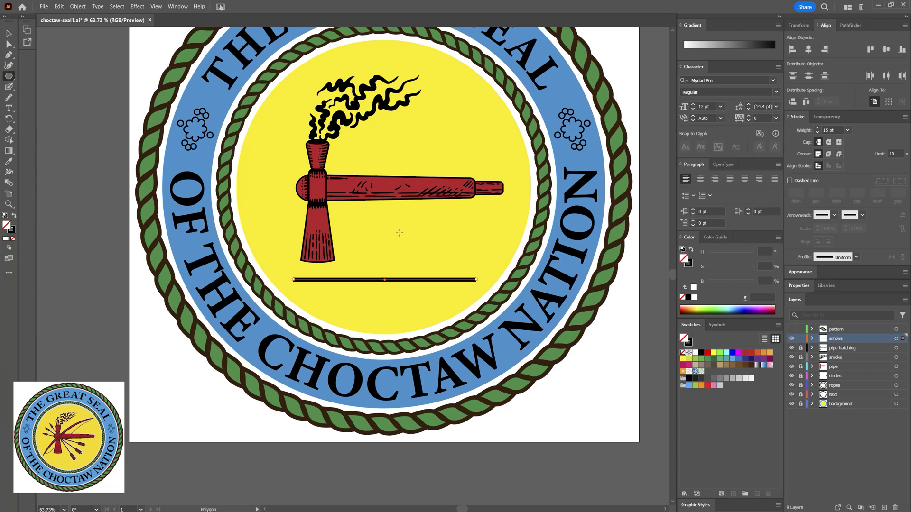
click(495, 208)
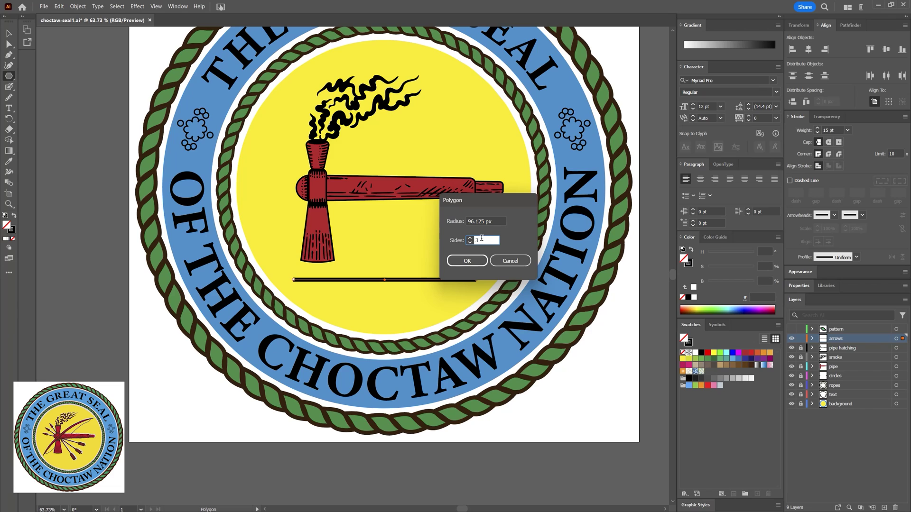
text(3)
click(479, 261)
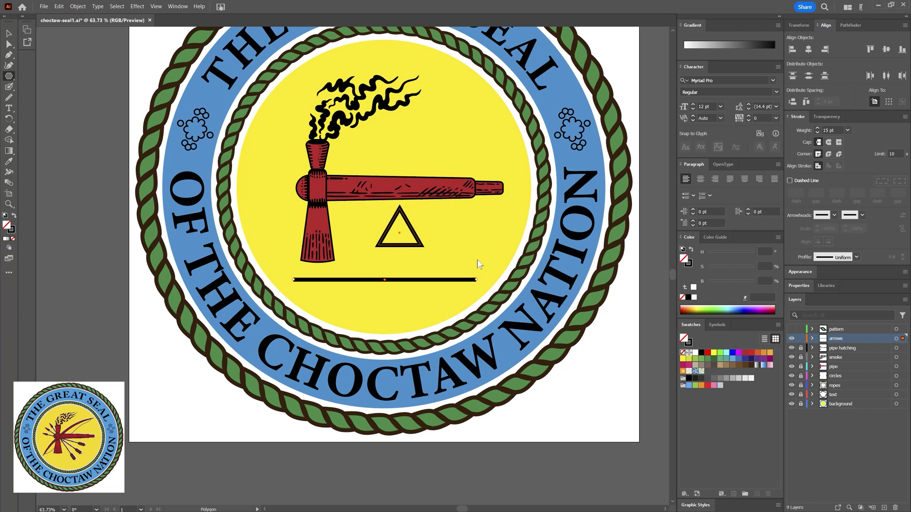
drag(421, 207, 476, 233)
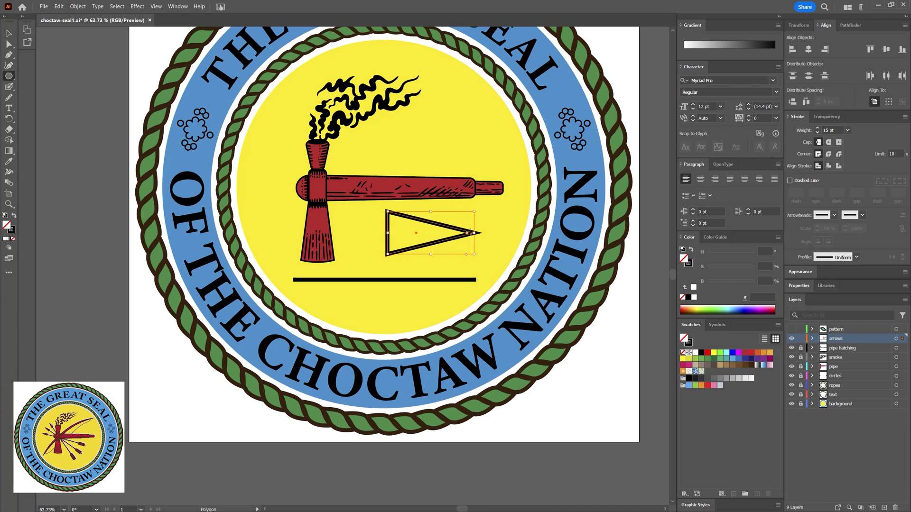
- Add an anchor point on each slanted edge of the triangle, closer to its tip, with the Curvature tool
click(9, 65)
click(442, 225)
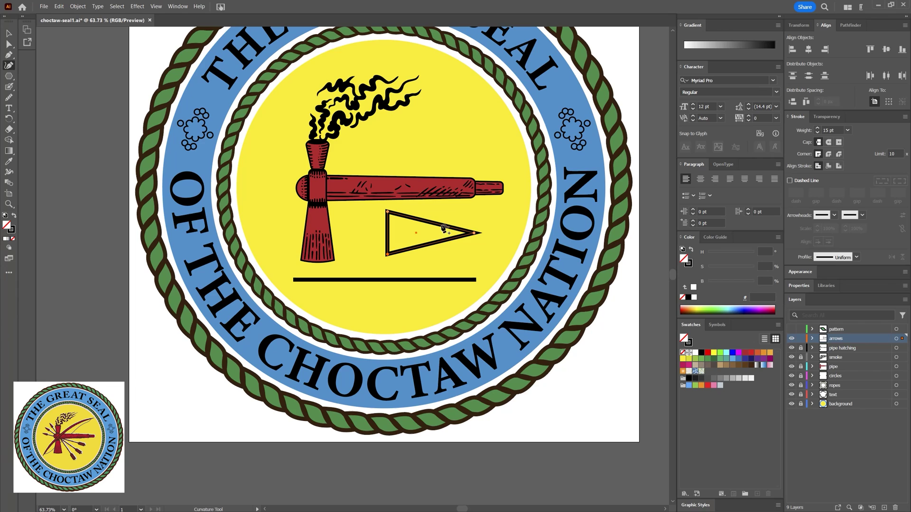
click(442, 241)
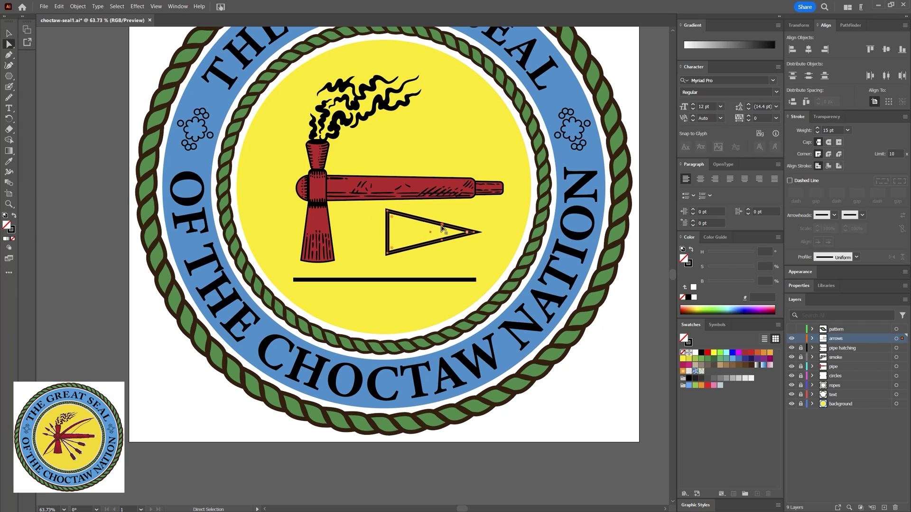
ctrl+click(449, 233)
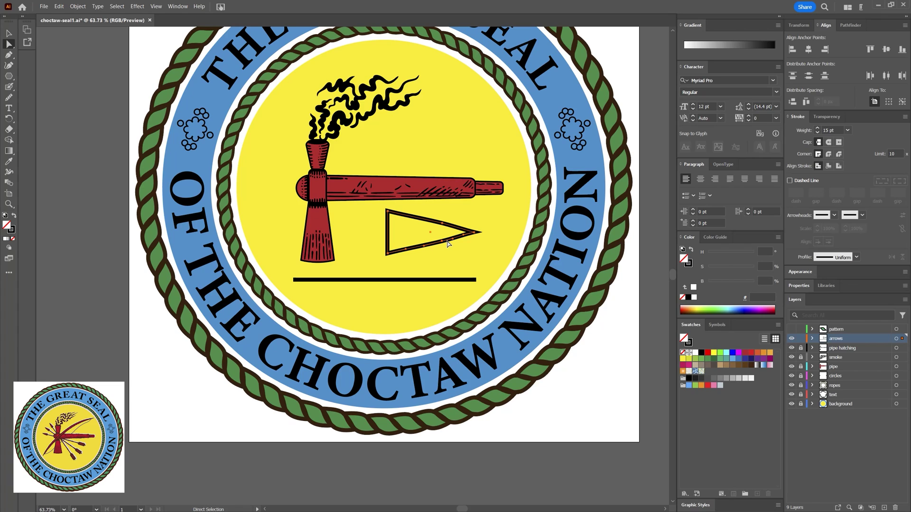
- Add an anchor point midway on the arrowhead's back edge, pull it inward as a notch, and convert curved points to corners
drag(9, 54, 47, 65)
key(a)
drag(390, 235, 392, 235)
click(8, 54)
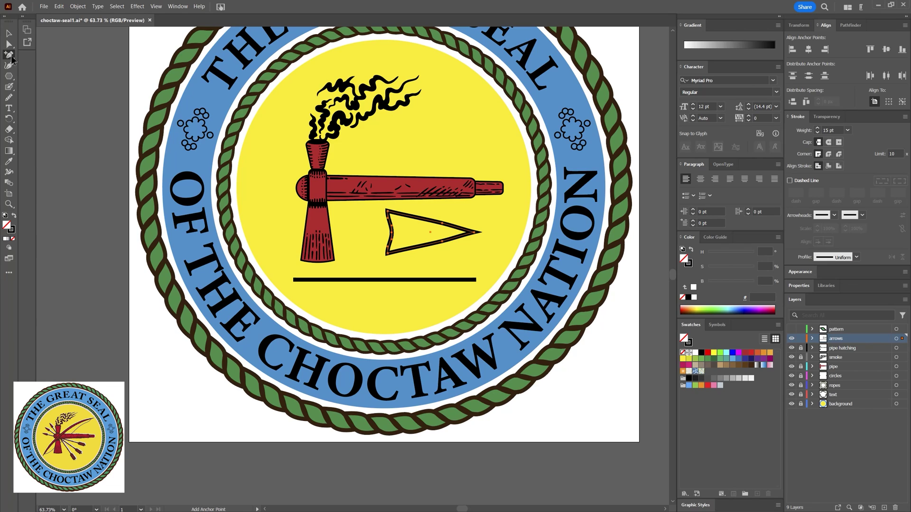
click(60, 67)
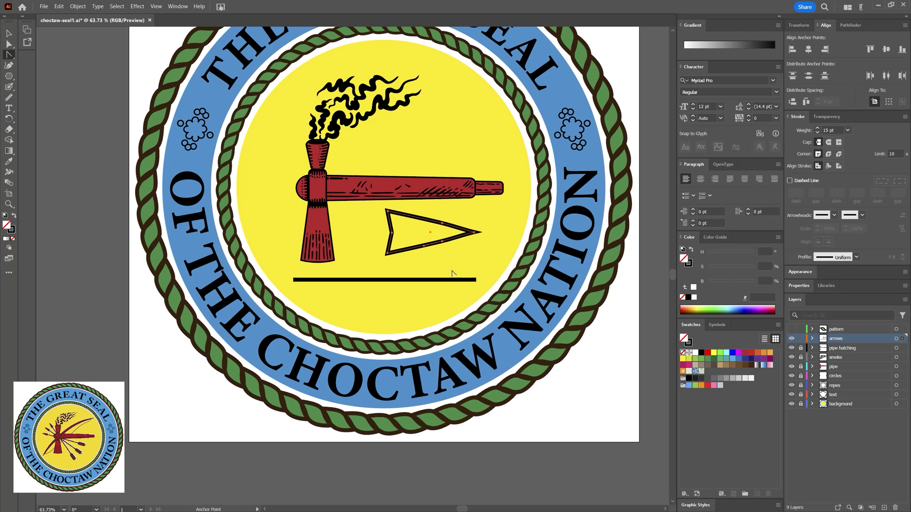
click(443, 225)
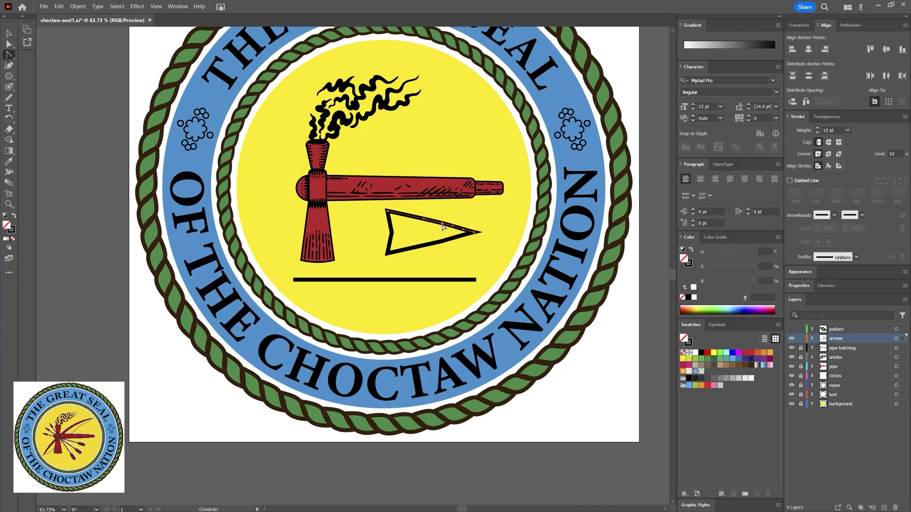
key(a)
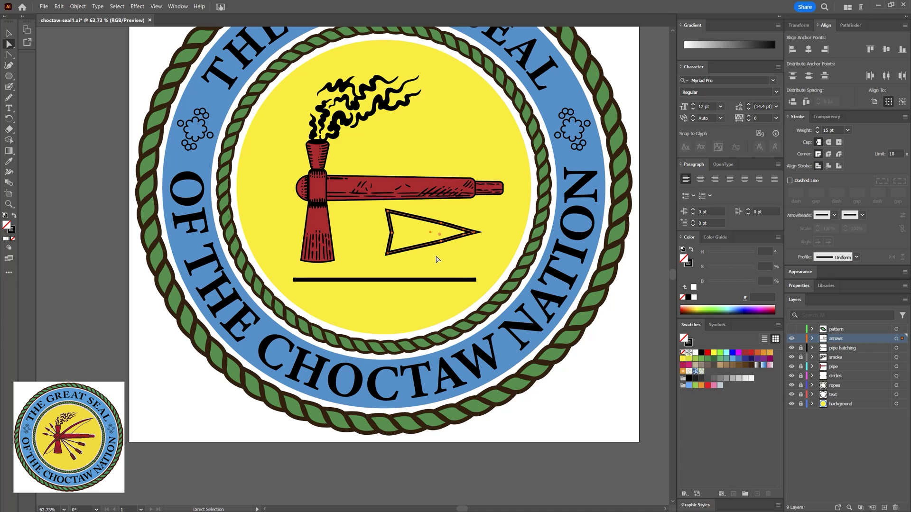
click(438, 260)
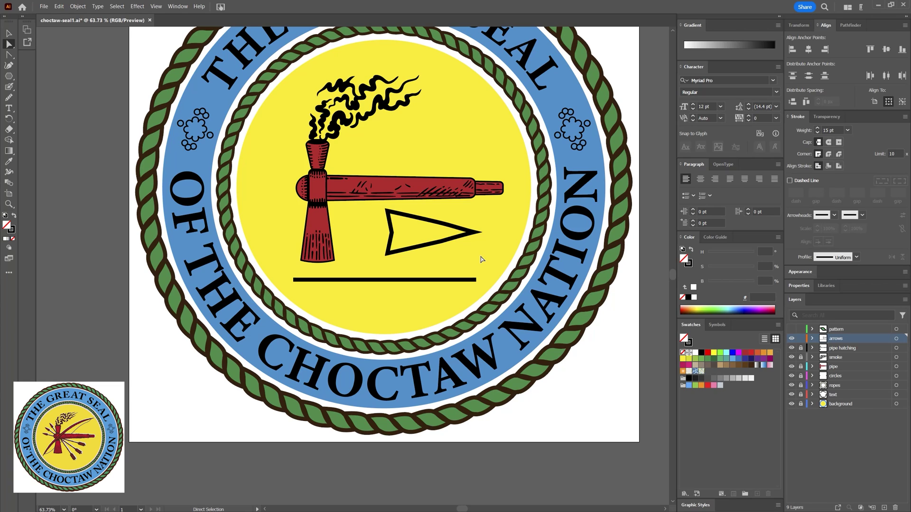
- Shrink the arrowhead onto the shaft's right end and fill it with the red C1272D swatch
key(v)
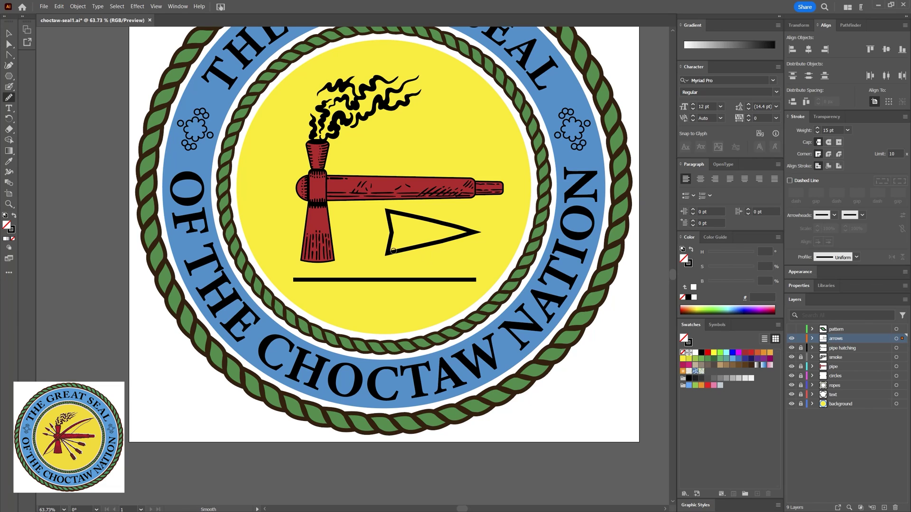
drag(482, 233, 463, 282)
click(746, 353)
- Fit the shaft's right end into the arrowhead and align the two on their vertical centers
drag(464, 280, 439, 281)
click(886, 50)
click(492, 243)
click(313, 290)
- Draw a small red rectangle with a black outline at the shaft's tail end for the fletching
click(9, 76)
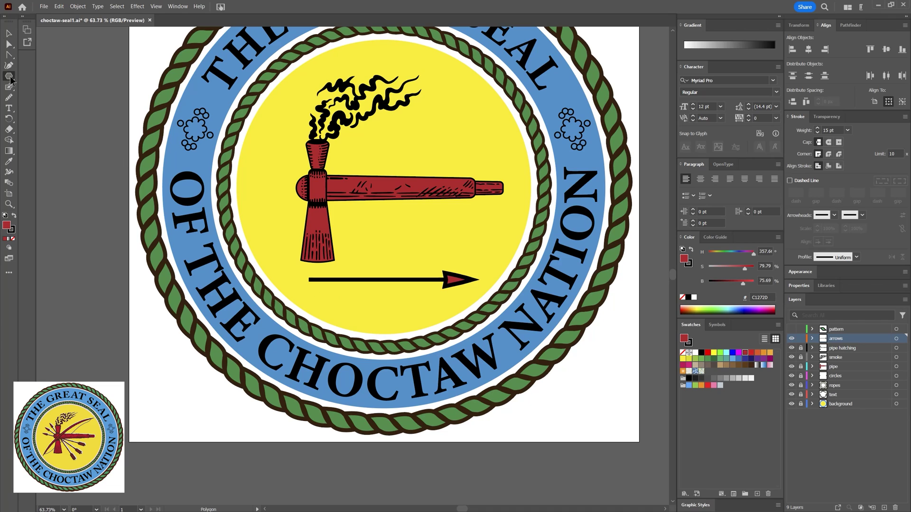
click(47, 76)
drag(308, 274, 266, 287)
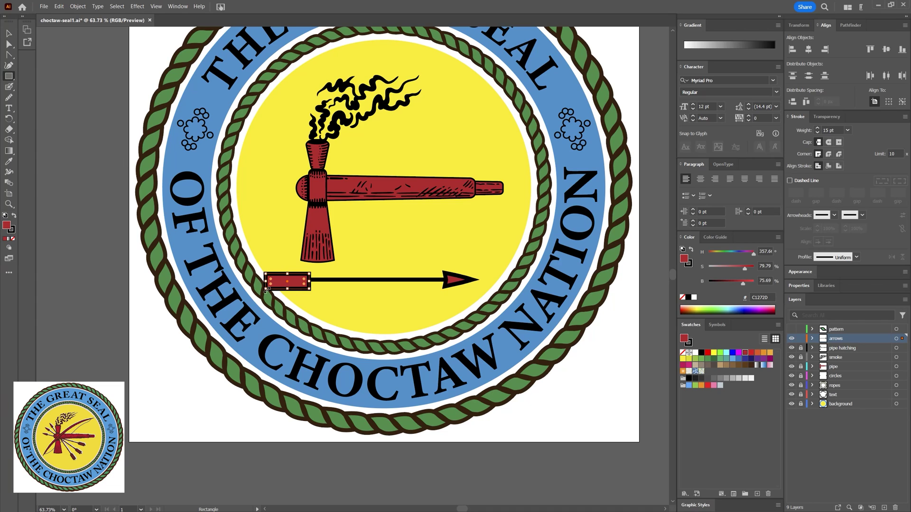
- Reshape the fletching rectangle by moving its end midpoints right, notching the tail side and pointing the shaft side
click(9, 54)
click(60, 56)
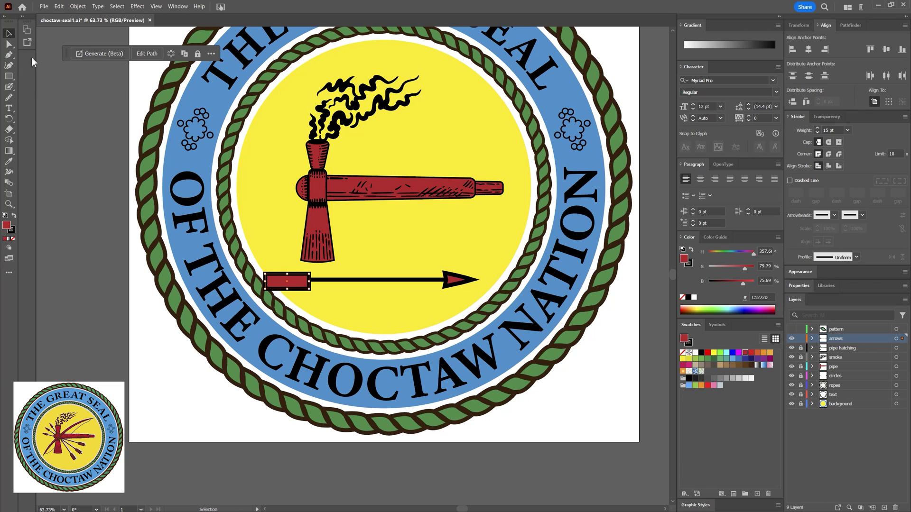
key(a)
key(shift+Left)
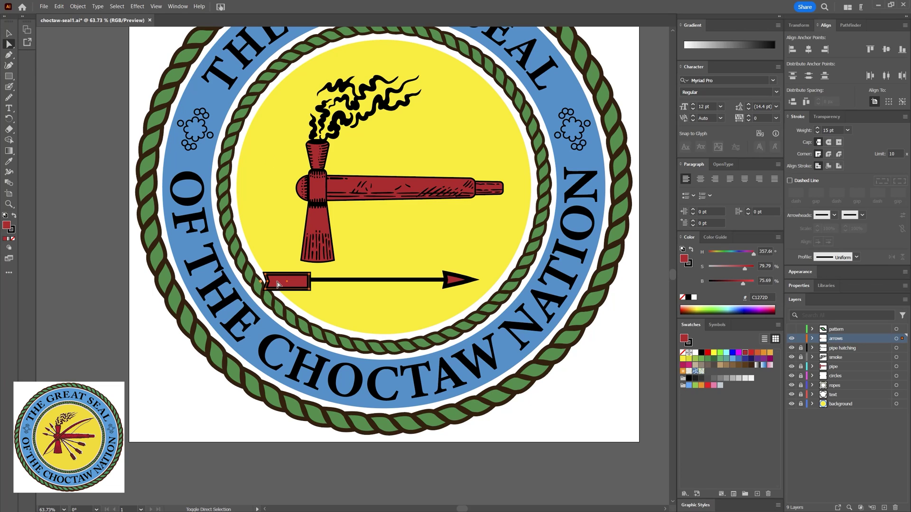
key(shift+Right)
- Shift the fletching right along the shaft and lengthen the arrowhead by stretching its tip to the right
click(8, 34)
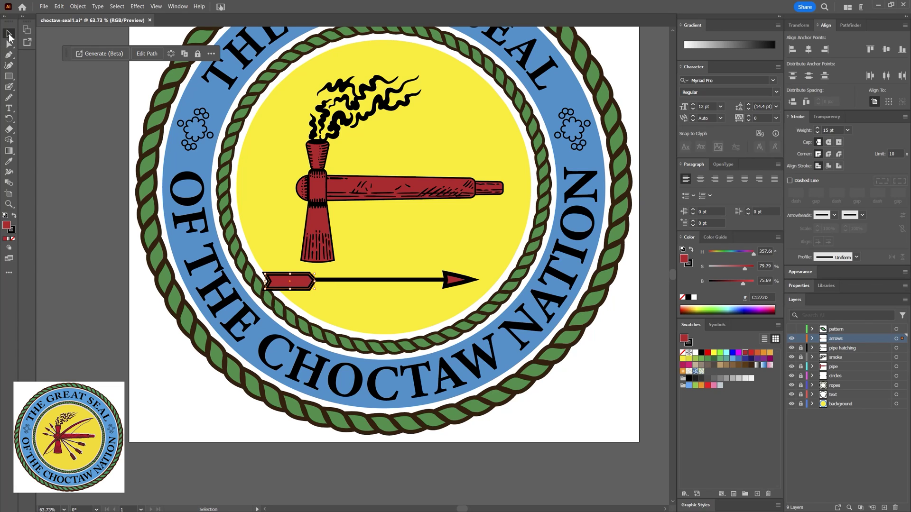
drag(264, 282, 278, 282)
click(406, 292)
click(464, 282)
drag(472, 281, 484, 280)
click(483, 270)
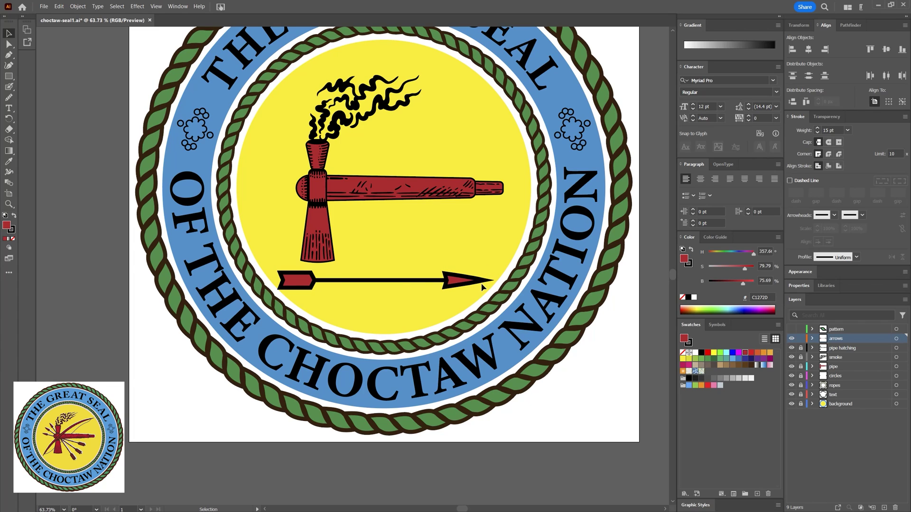
- Extend the shaft slightly past the fletching's notched end, and move the arrowhead right with the shaft lengthened to meet it
click(280, 283)
key(ctrl+shift+a)
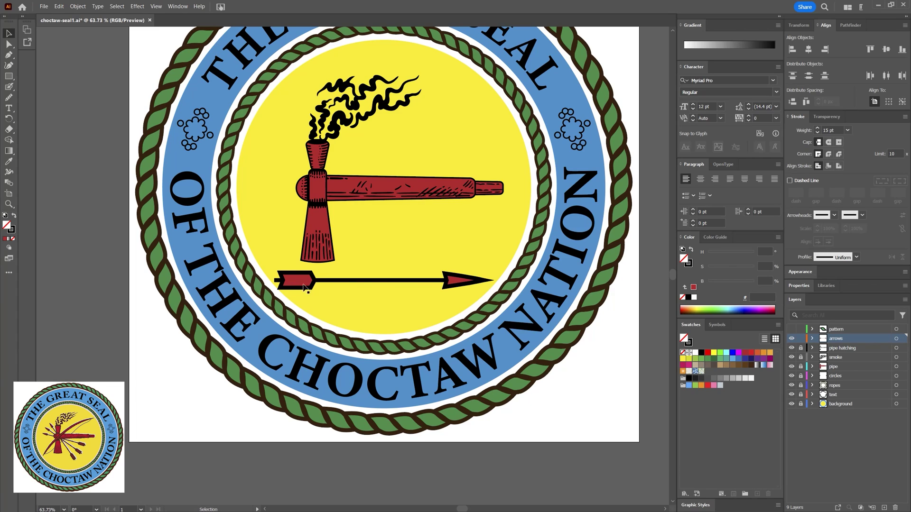
drag(457, 281, 468, 281)
click(448, 283)
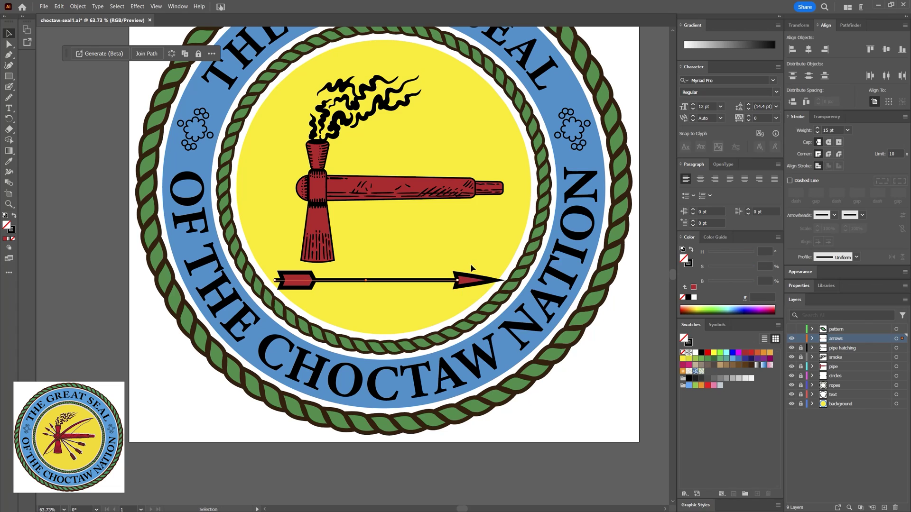
key(ctrl+shift+a)
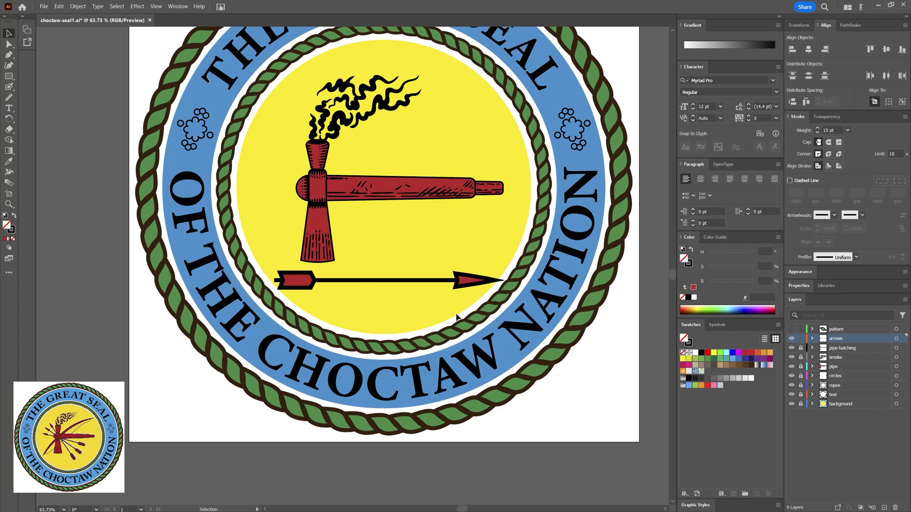
- Expand the fletching's fill and stroke, and erase slanted notches into its upper and lower edges
click(8, 87)
key(v)
click(303, 278)
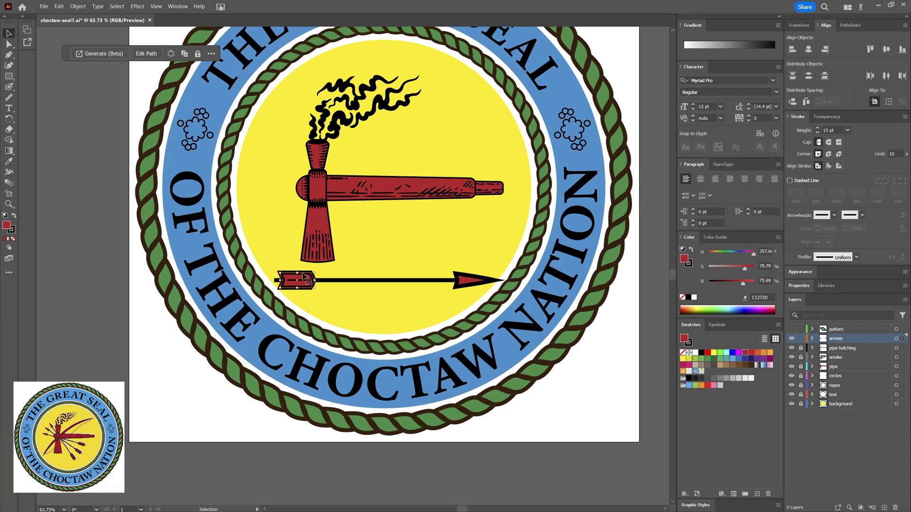
click(78, 6)
click(92, 122)
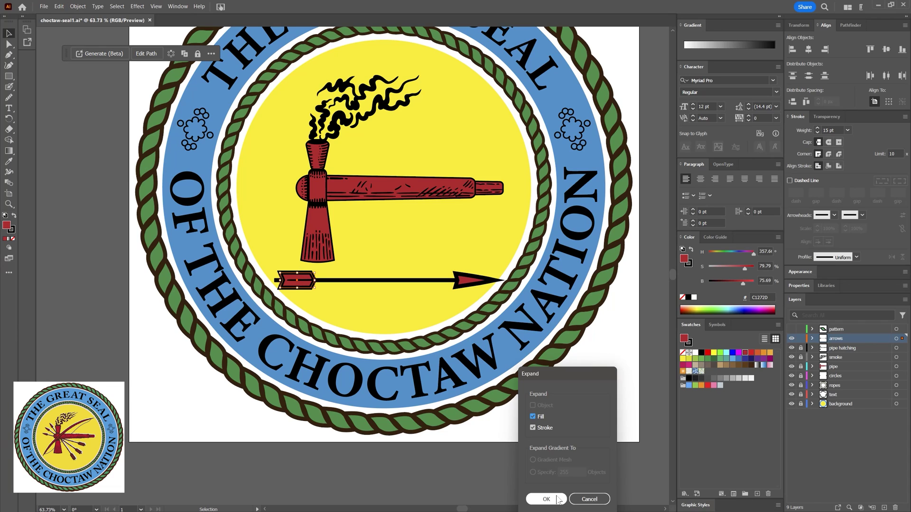
click(554, 501)
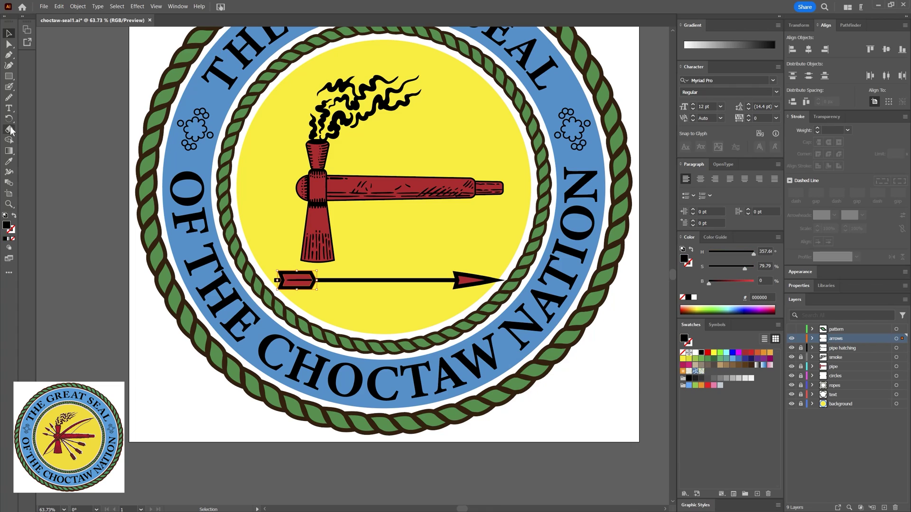
key(shift+e)
drag(283, 270, 287, 285)
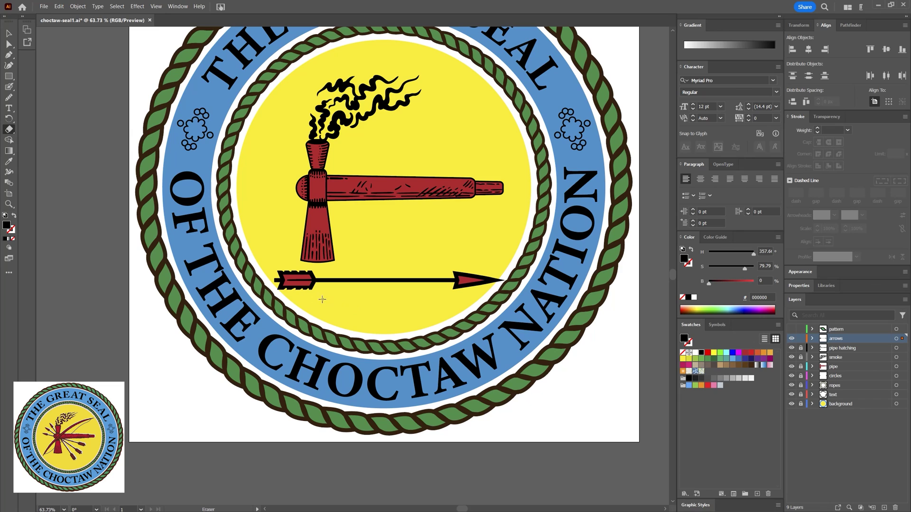
- Round the corners along the notched upper and lower edges of the arrow's fletching
key(v)
key(ctrl+space)
drag(302, 275, 341, 275)
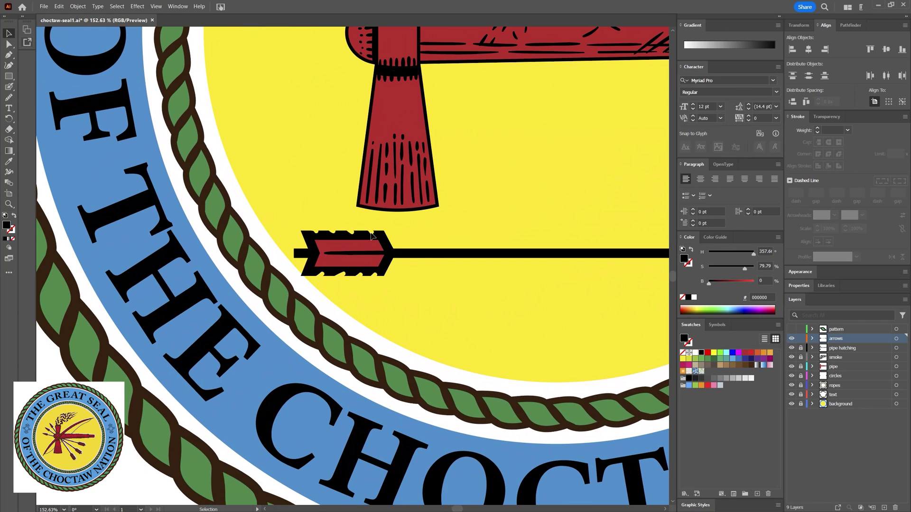
key(a)
click(383, 240)
click(380, 235)
click(390, 259)
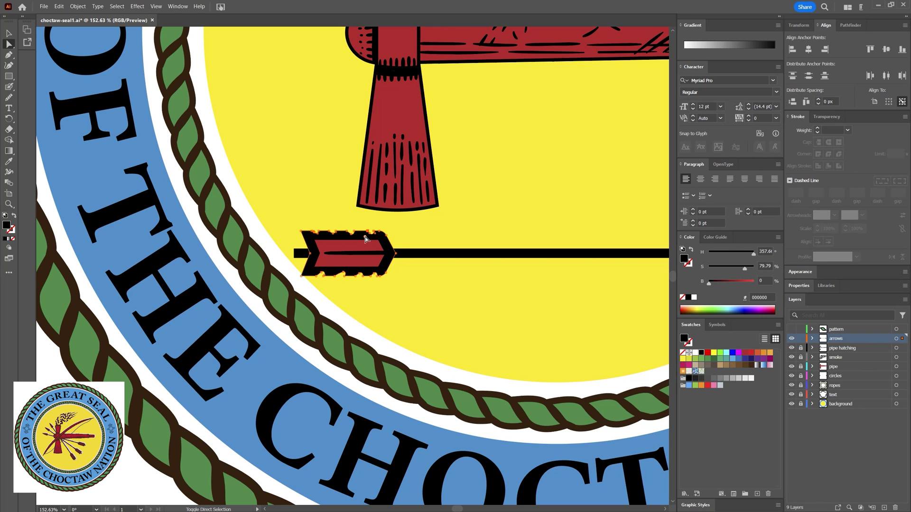
click(367, 275)
click(397, 293)
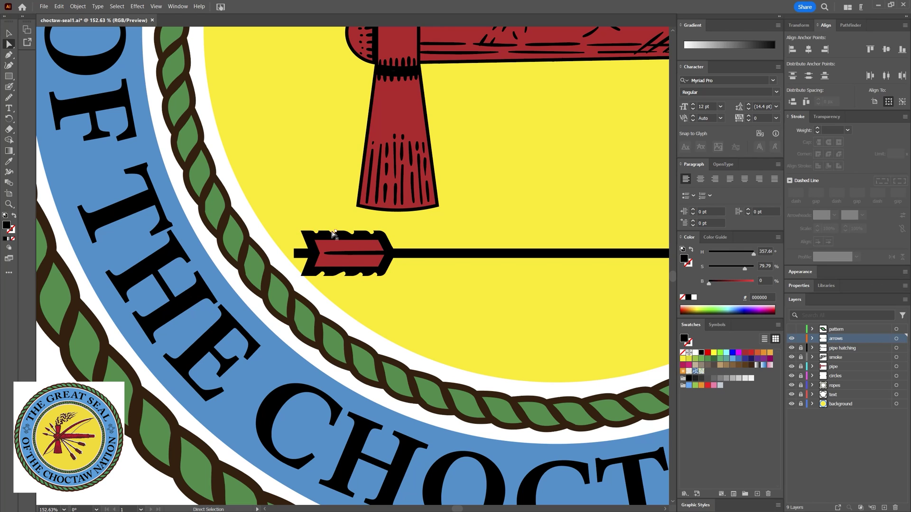
- Draw a tall narrow ellipse above the arrow's shaft with a dark red fill and a 13 pt black stroke
key(ctrl+space)
drag(415, 286, 365, 296)
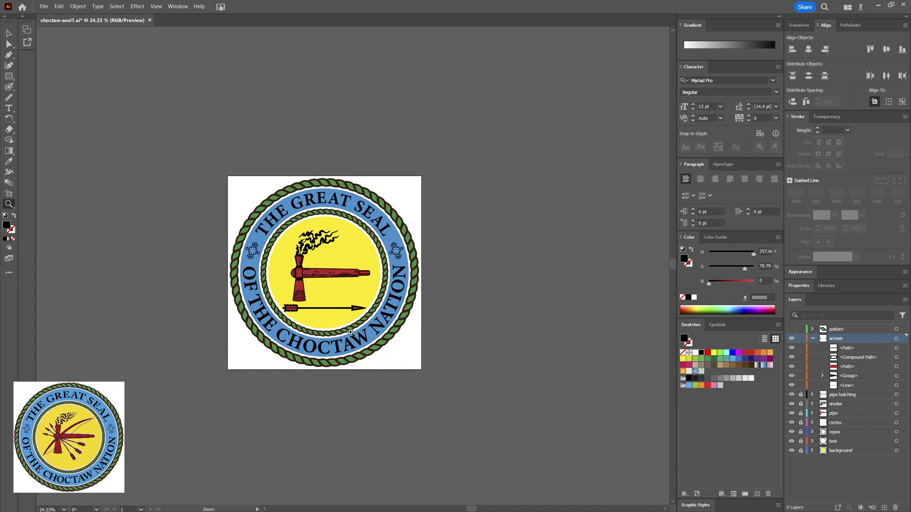
drag(345, 309, 387, 310)
drag(8, 76, 53, 88)
drag(302, 235, 328, 294)
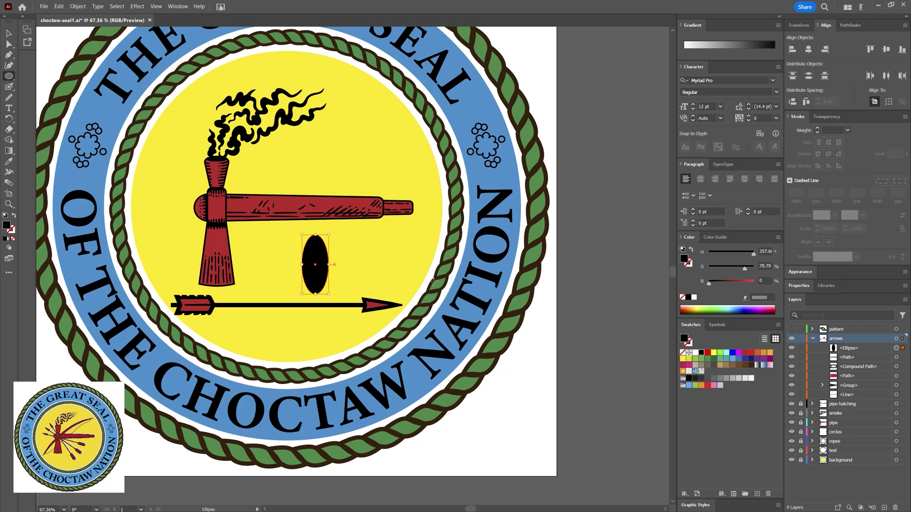
key(shift+x)
click(750, 360)
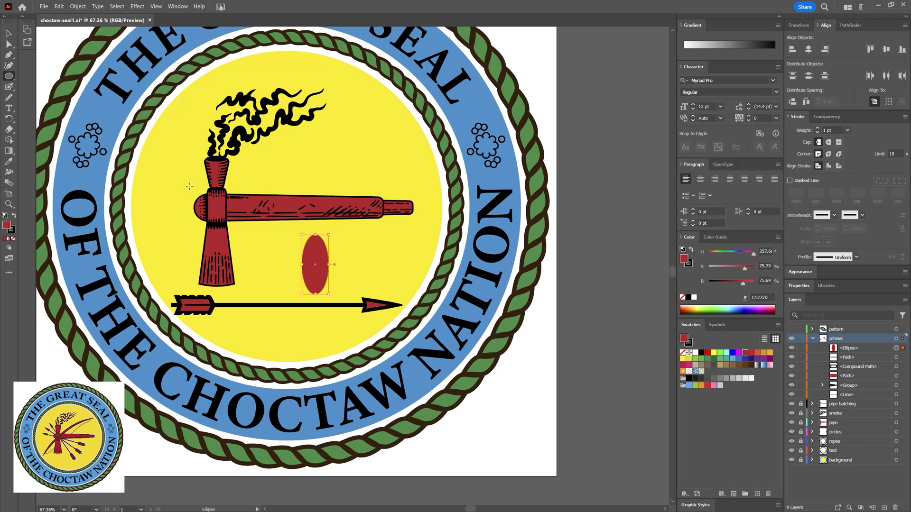
click(689, 264)
click(817, 128)
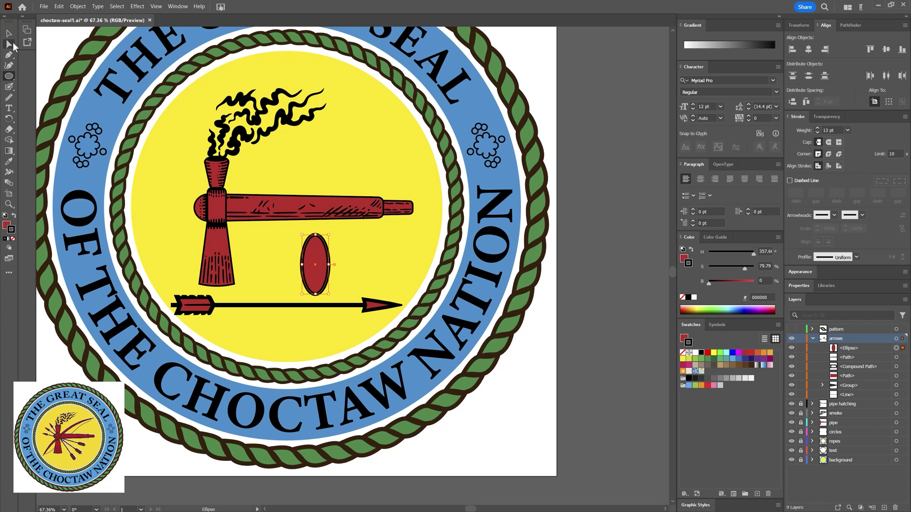
- Cut the ellipse at its two side anchor points with Scissors and delete the lower half
click(9, 129)
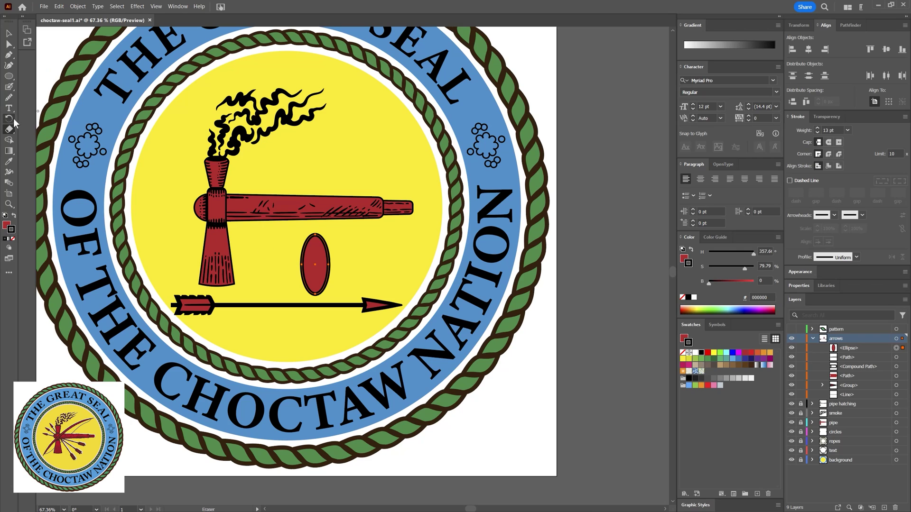
drag(8, 129, 54, 141)
click(53, 142)
click(304, 263)
click(328, 265)
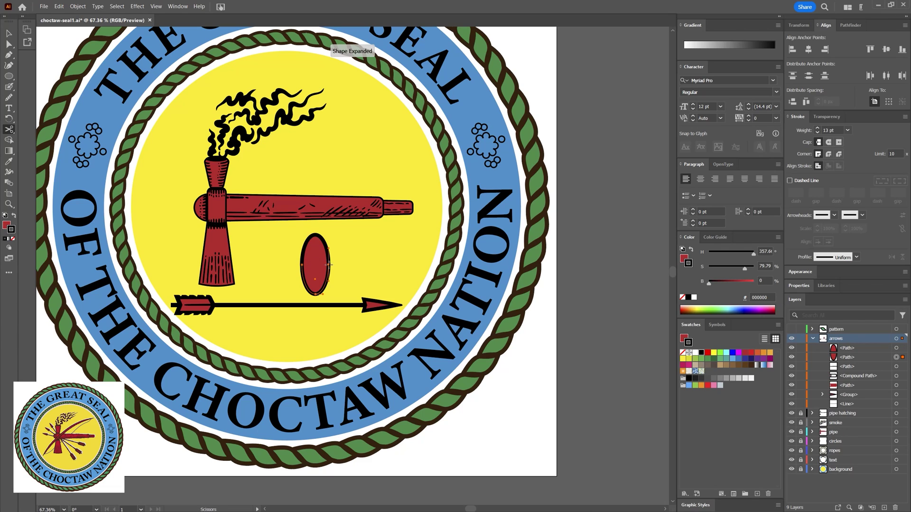
key(plus)
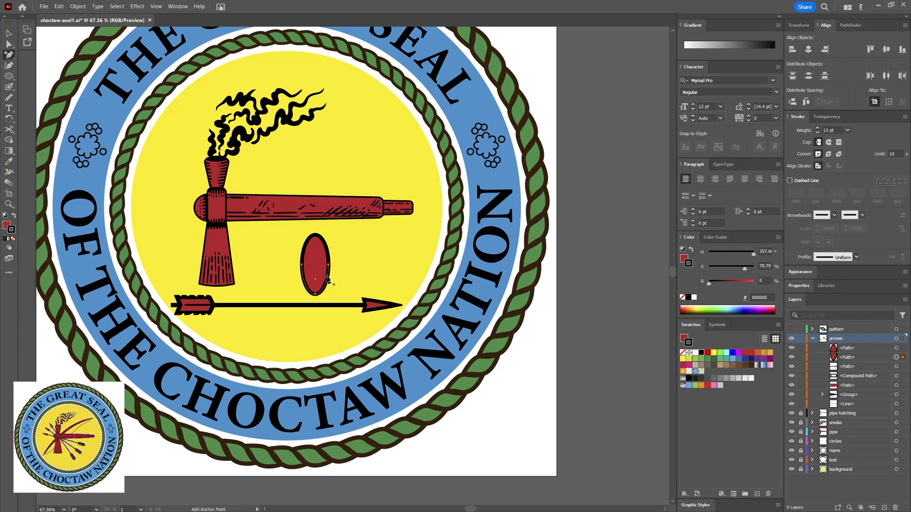
key(Delete)
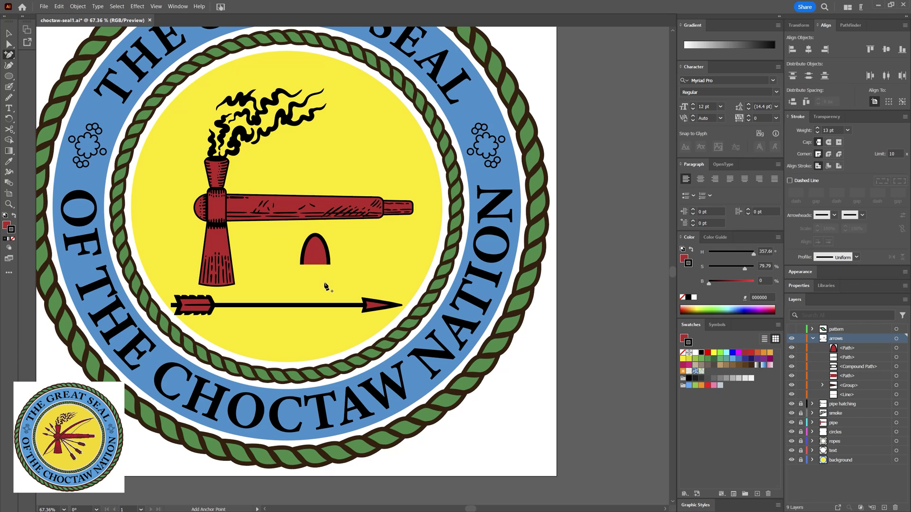
- Convert the half-ellipse's top anchor to a sharp corner and stretch the shape narrower and taller
key(v)
drag(316, 254, 313, 283)
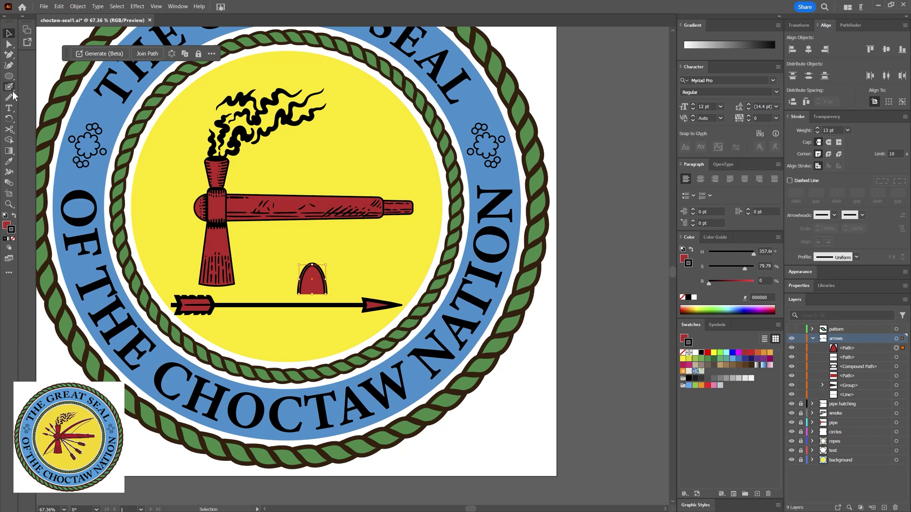
drag(9, 54, 42, 89)
click(312, 264)
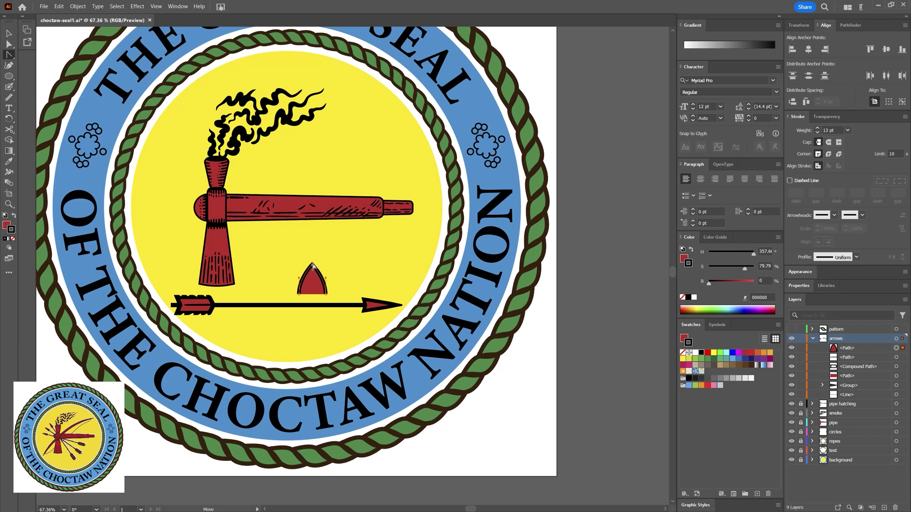
click(8, 33)
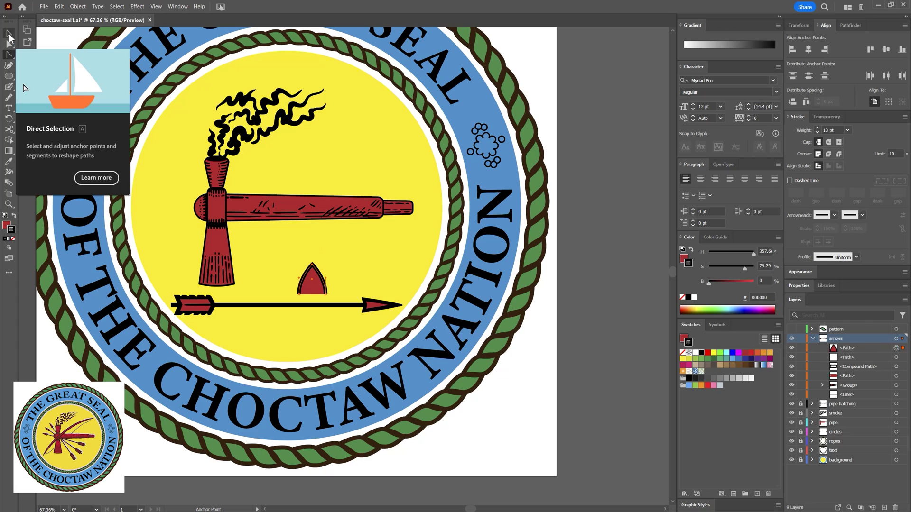
drag(298, 280, 320, 253)
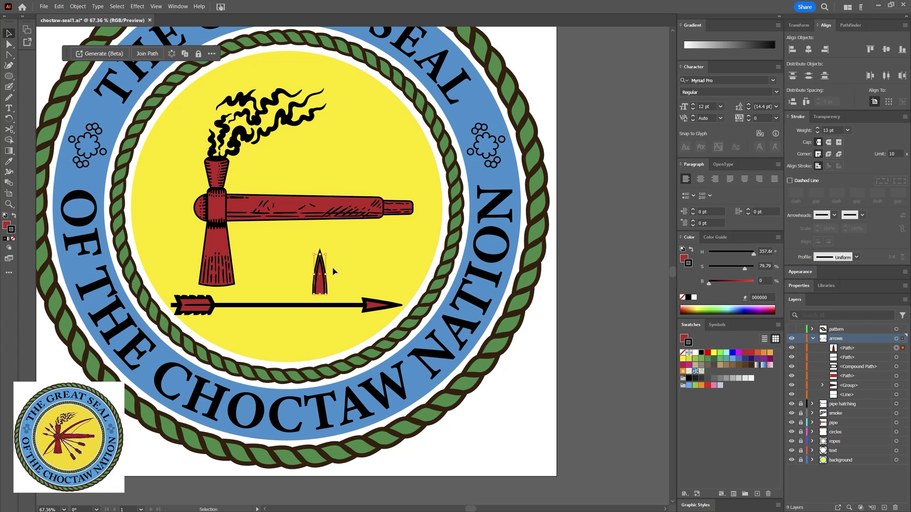
- Join the new arrowhead's open path, then add an anchor point at the middle of its base for an inward notch
click(78, 7)
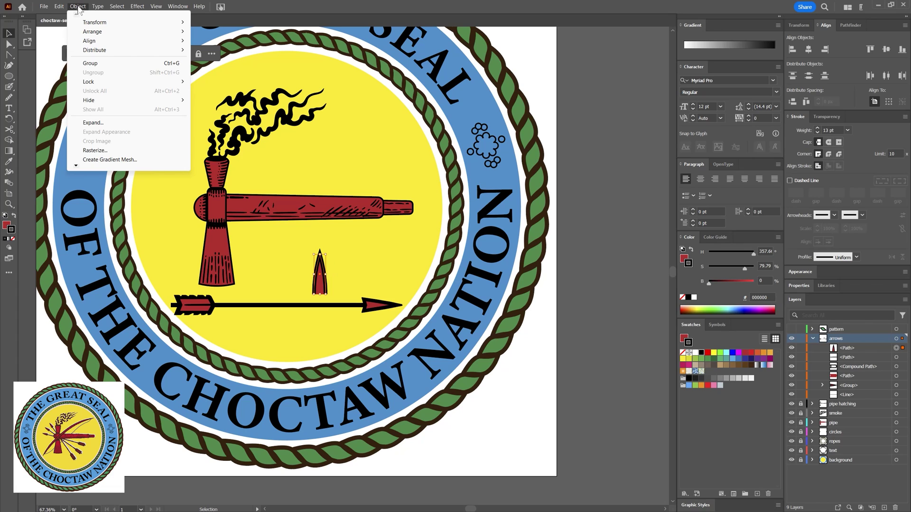
scroll(95, 152, down, 5)
mouse_move(156, 90)
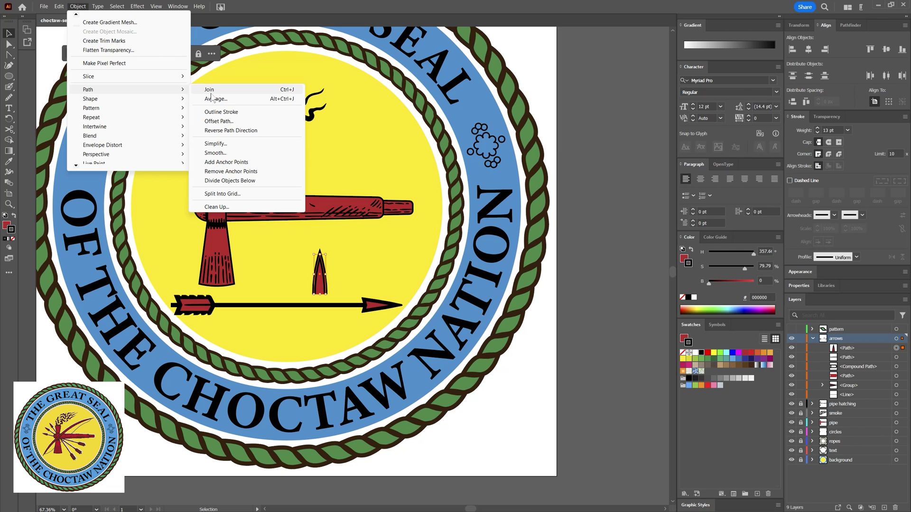
click(210, 93)
key(p)
scroll(319, 302, up, 2)
drag(9, 54, 48, 65)
click(318, 300)
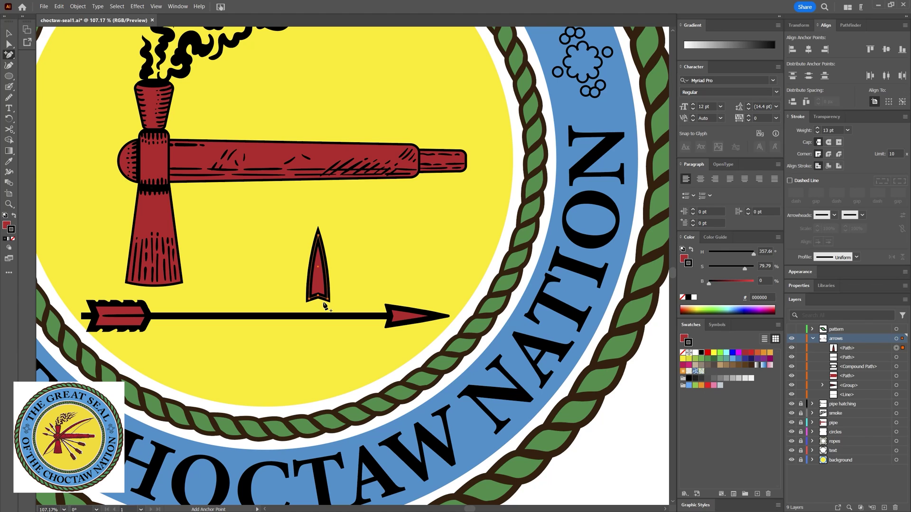
- Delete the old arrowhead, rotate the new one to point right, and place it on the shaft's end
click(8, 34)
drag(319, 275, 413, 267)
click(410, 316)
key(Delete)
click(413, 275)
drag(429, 219, 452, 271)
drag(396, 256, 405, 314)
click(468, 318)
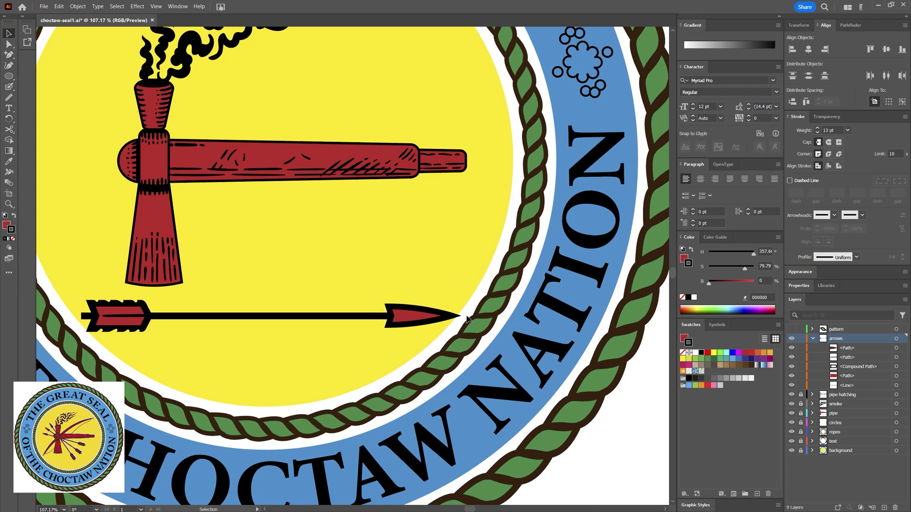
- Group the arrow's parts and try stretching the grouped arrow slightly to the right
key(z)
key(ctrl+0)
key(v)
click(478, 388)
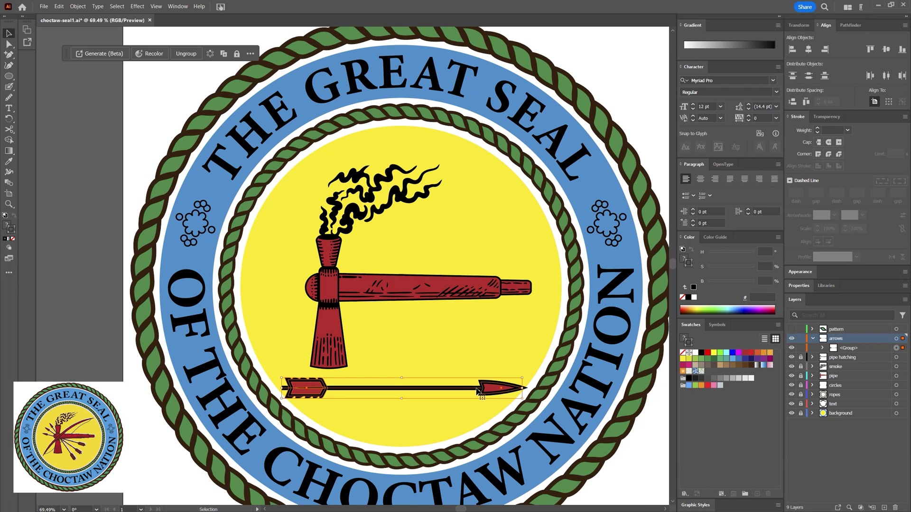
mouse_move(525, 388)
mouse_down()
mouse_move(567, 390)
mouse_move(535, 388)
mouse_up()
key(ctrl+z)
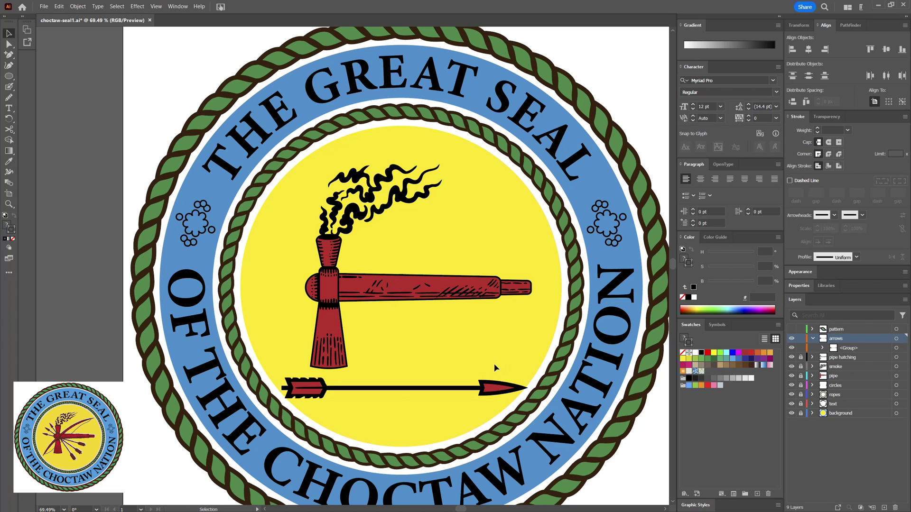
- Rotate the arrow diagonally with its head beside the pipe bowl, and place the arrows layer beneath the pipe layer
double_click(496, 388)
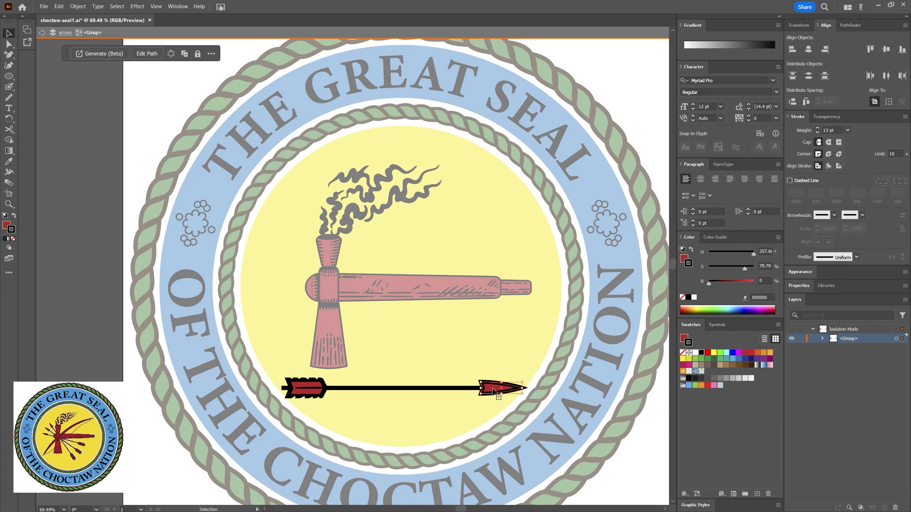
mouse_move(523, 382)
mouse_down()
mouse_move(496, 389)
mouse_move(427, 201)
mouse_up()
click(489, 392)
double_click(499, 376)
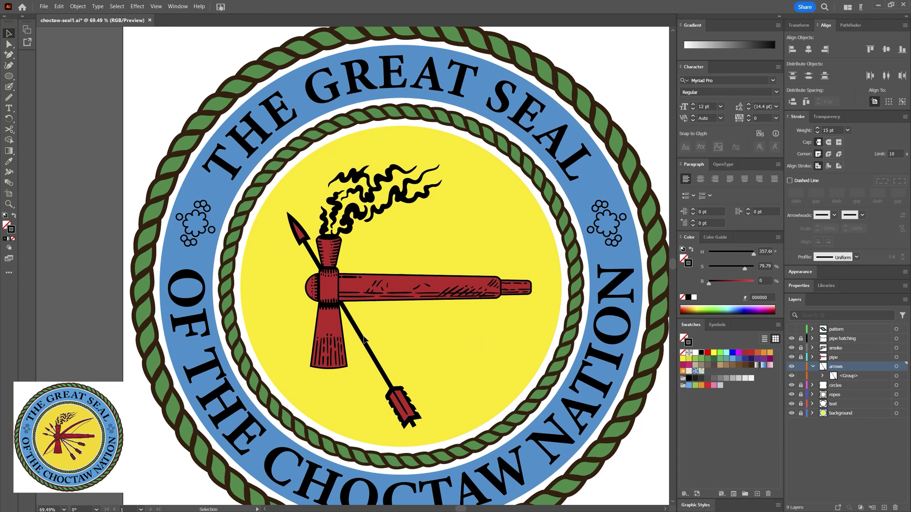
- Set the stroke weight of the shaft inside the arrow group to 10 pt
double_click(364, 339)
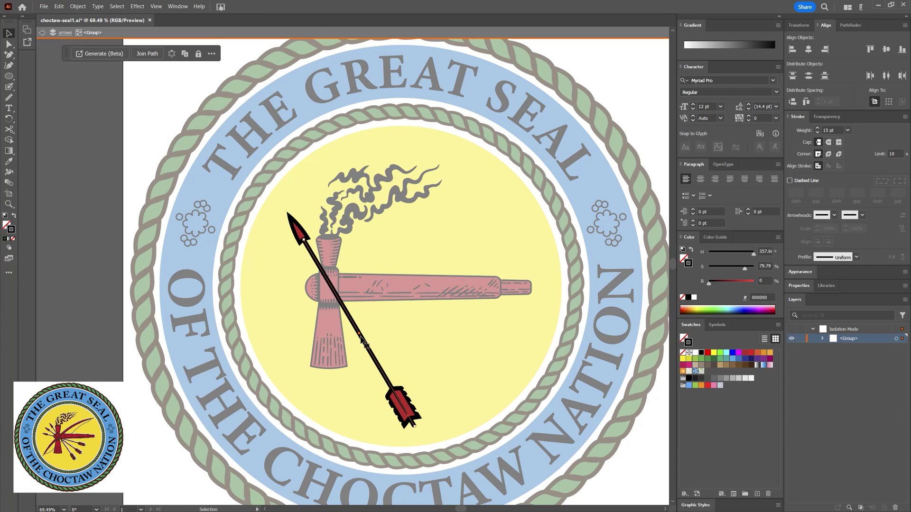
double_click(404, 327)
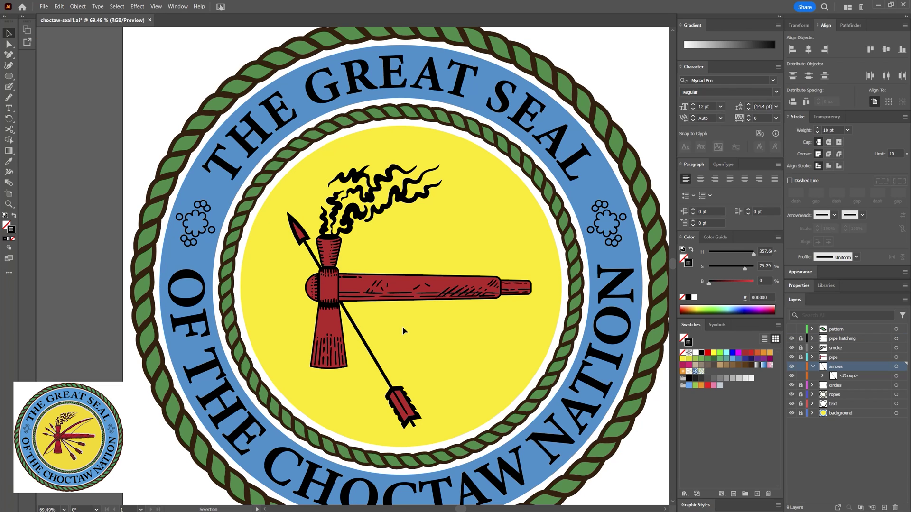
click(355, 324)
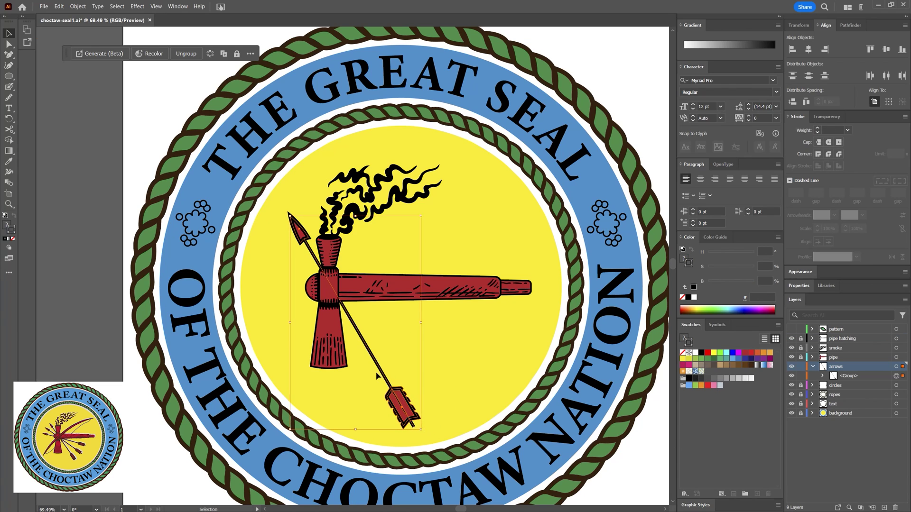
click(451, 388)
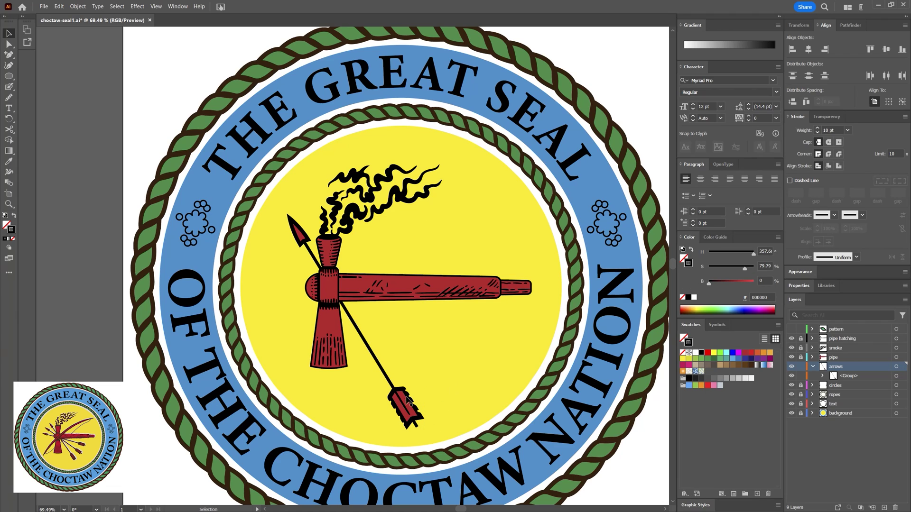
- Scale the whole arrow down toward its tip, and shift the fletching to cover the shaft's tail end
click(406, 397)
drag(423, 429, 409, 408)
click(435, 381)
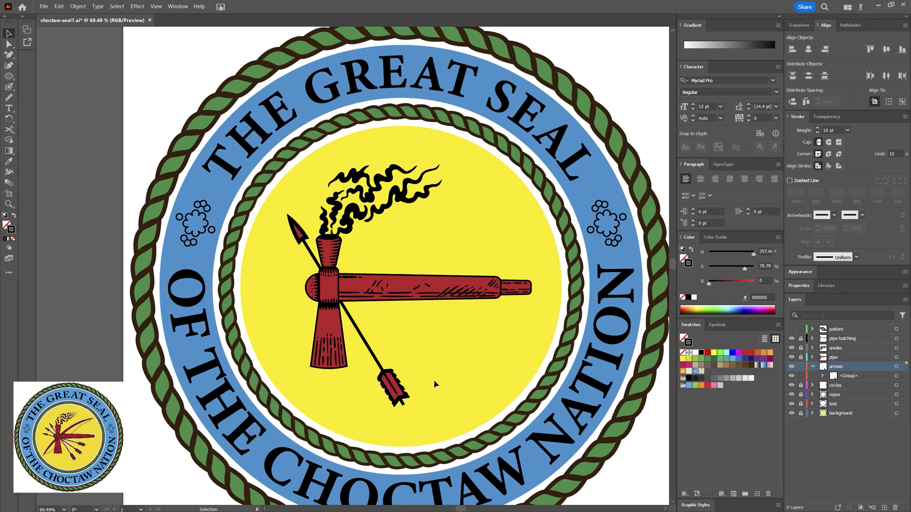
double_click(402, 396)
click(403, 397)
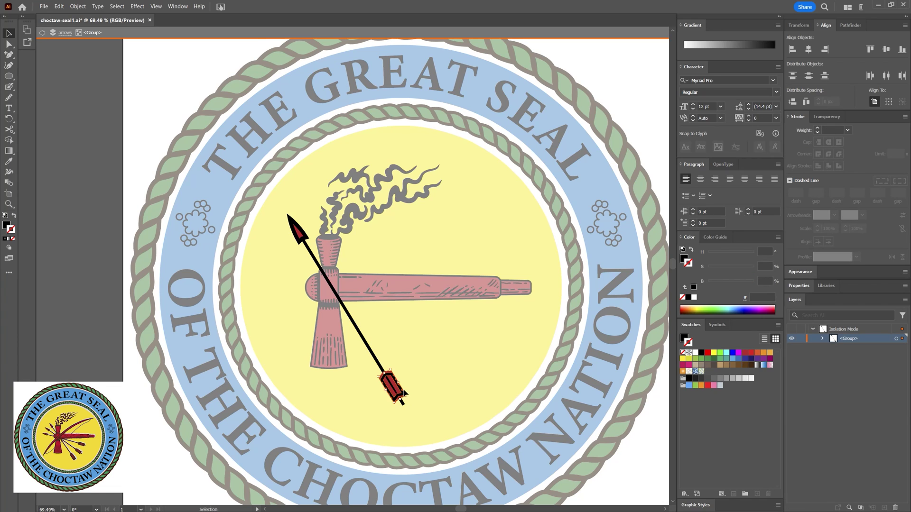
drag(408, 399, 404, 398)
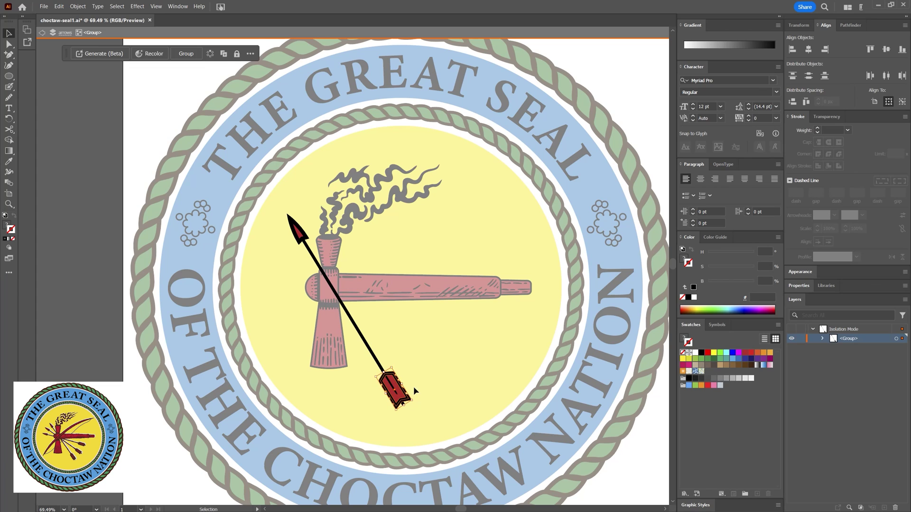
double_click(418, 382)
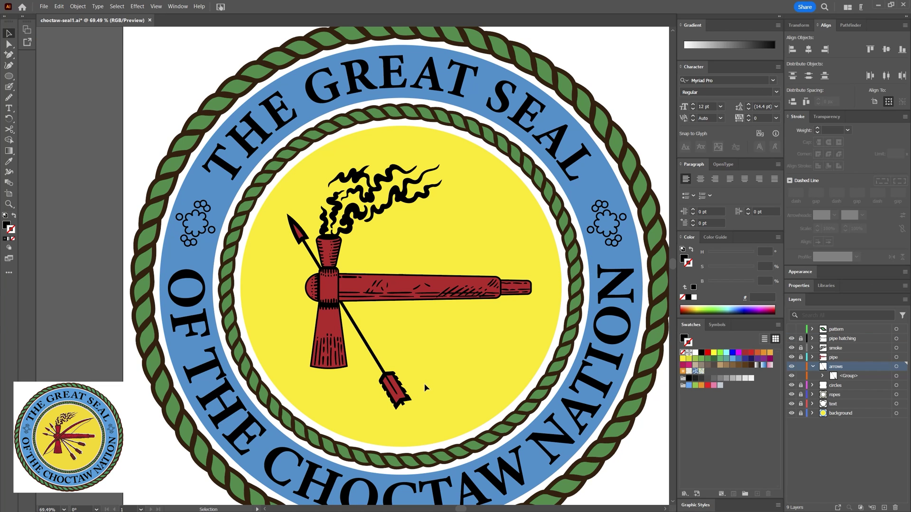
- Save the file and adjust the stroke weight of the grouped arrow's shaft
key(ctrl+s)
key(z)
drag(418, 393, 326, 445)
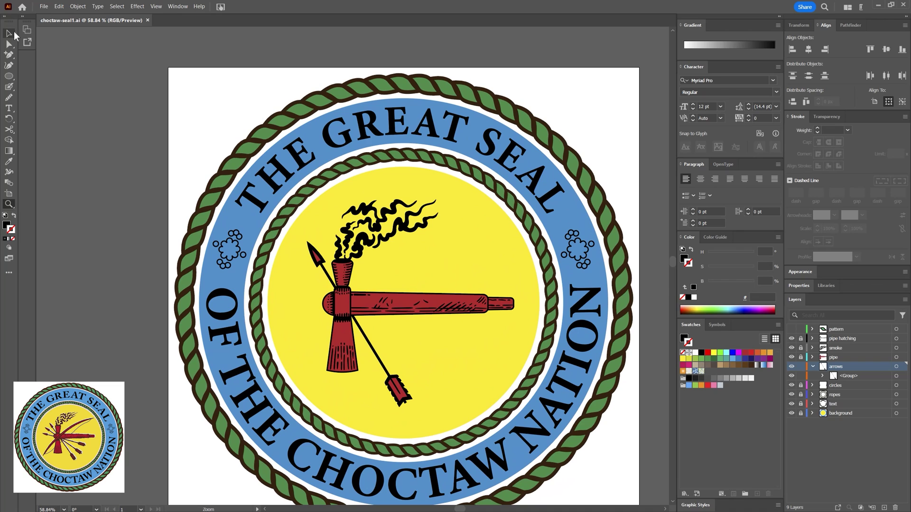
key(v)
double_click(363, 334)
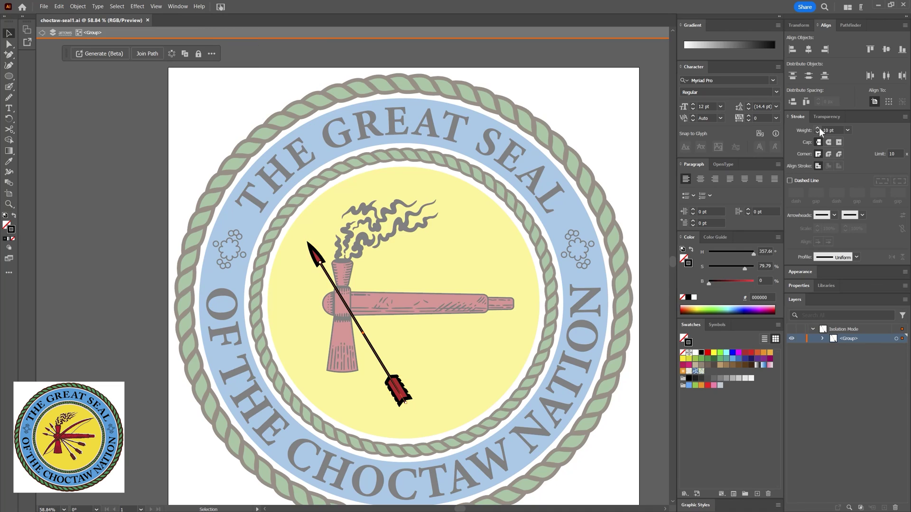
double_click(422, 350)
- Duplicate the arrow in place, rotate the copy counter-clockwise, and position it so both arrows cross behind the pipe
click(372, 350)
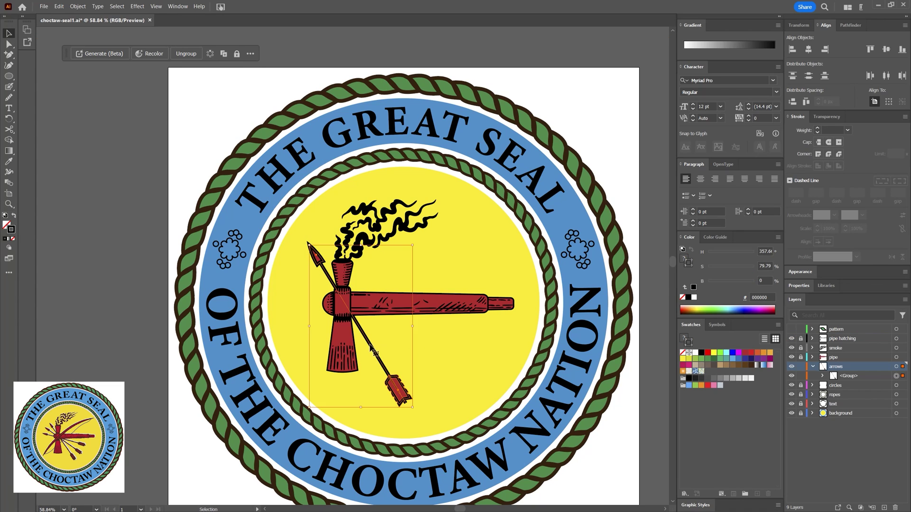
key(ctrl+c)
key(ctrl+f)
drag(415, 410, 434, 393)
drag(359, 327, 362, 325)
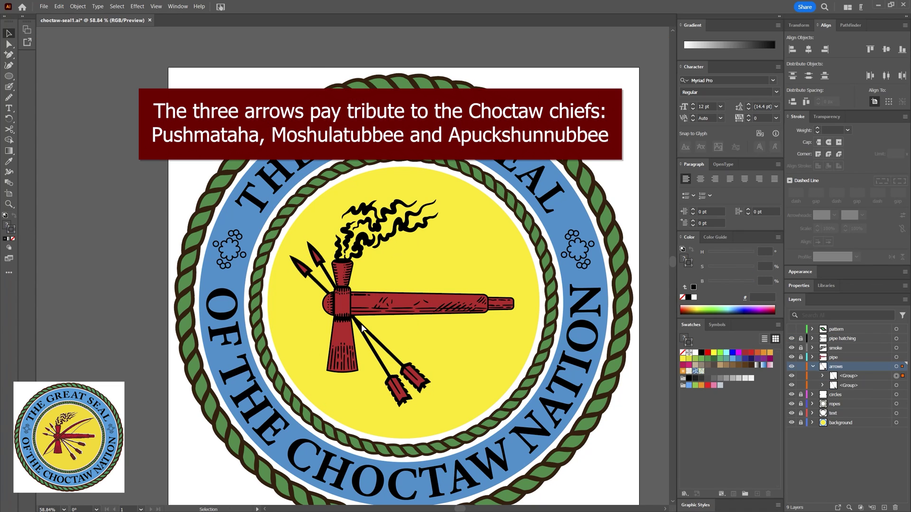
- Rotate the second arrow to a flatter angle and place a duplicate of it, turned to fan out between the other two arrows
drag(436, 260, 424, 200)
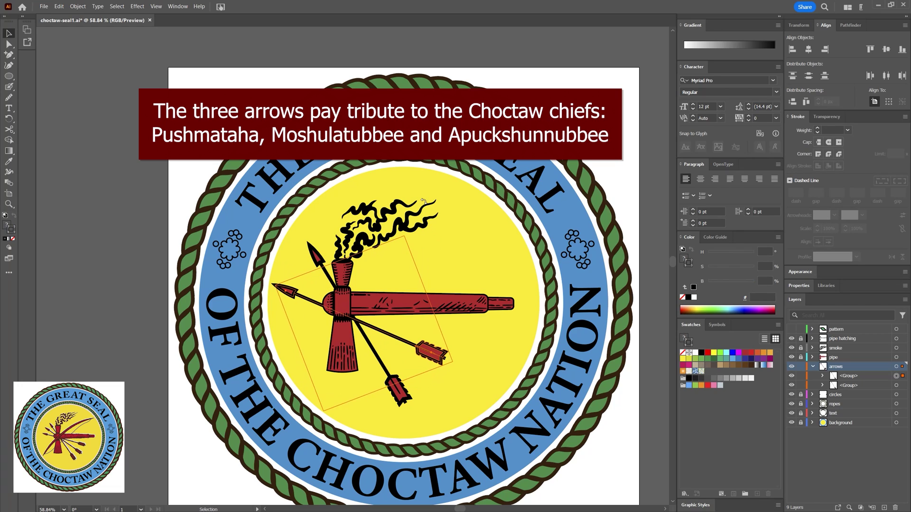
drag(417, 347, 414, 341)
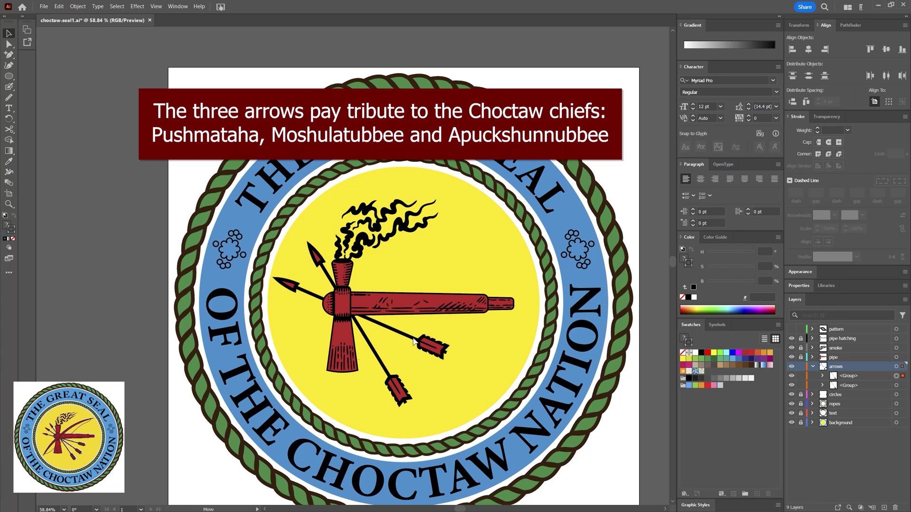
key(ctrl+c)
key(ctrl+f)
drag(353, 223, 395, 228)
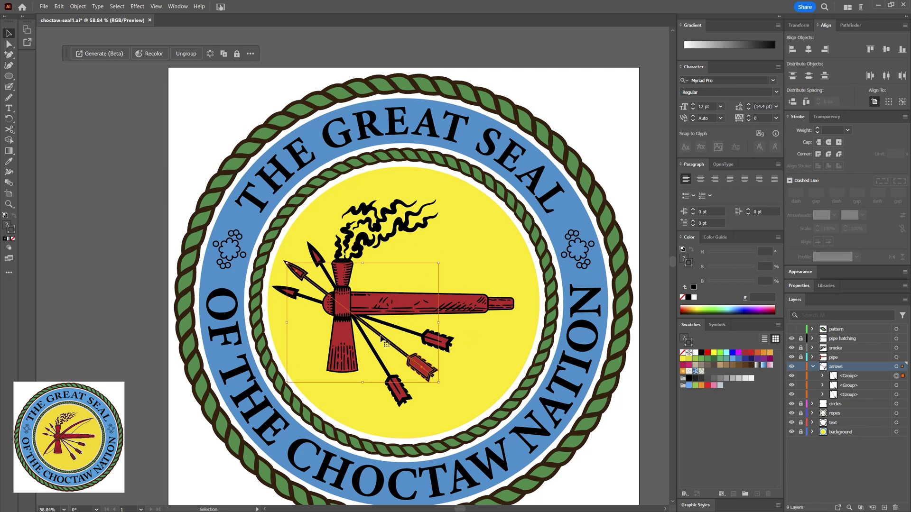
- Select the three arrows together with the pipe and smoke, scale them down slightly, and recentre them in the yellow circle
shift+click(418, 366)
shift+click(406, 309)
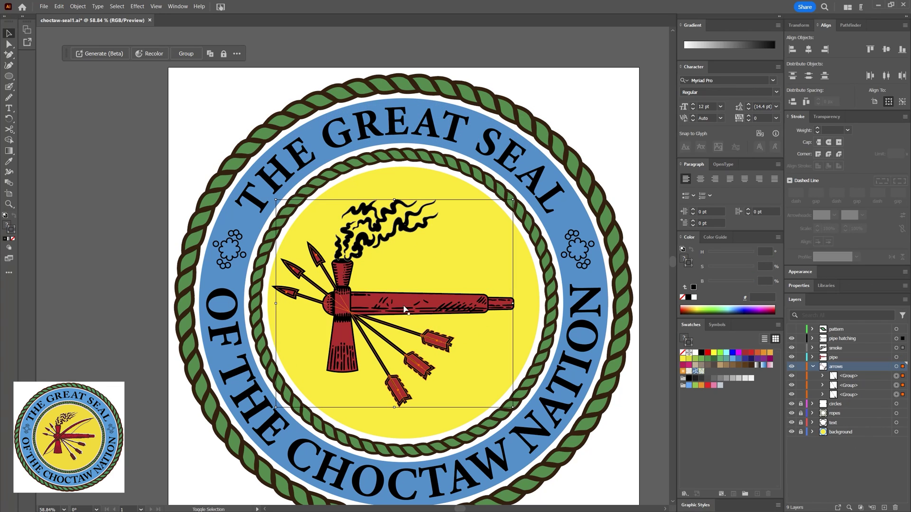
shift+click(405, 309)
drag(513, 199, 513, 208)
drag(428, 305, 428, 299)
click(596, 159)
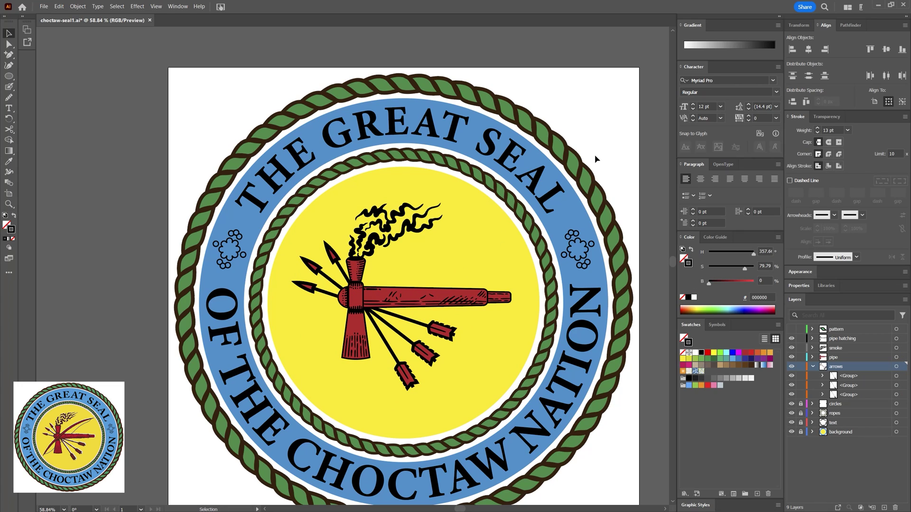
- Select the pipe's body paths and band rectangle inside its group and set their stroke weight to 8 pt
click(897, 358)
click(812, 357)
click(823, 366)
click(897, 386)
shift+click(896, 395)
shift+click(896, 423)
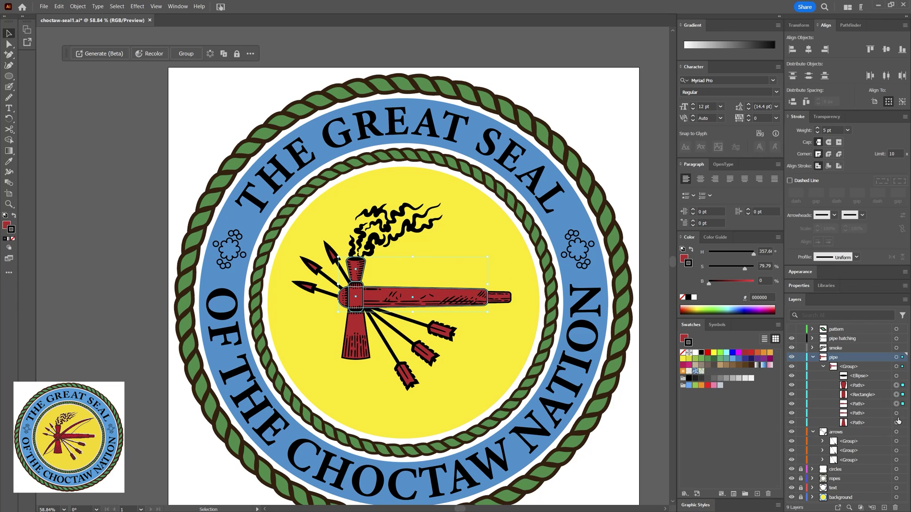
shift+click(896, 413)
shift+click(896, 404)
click(605, 169)
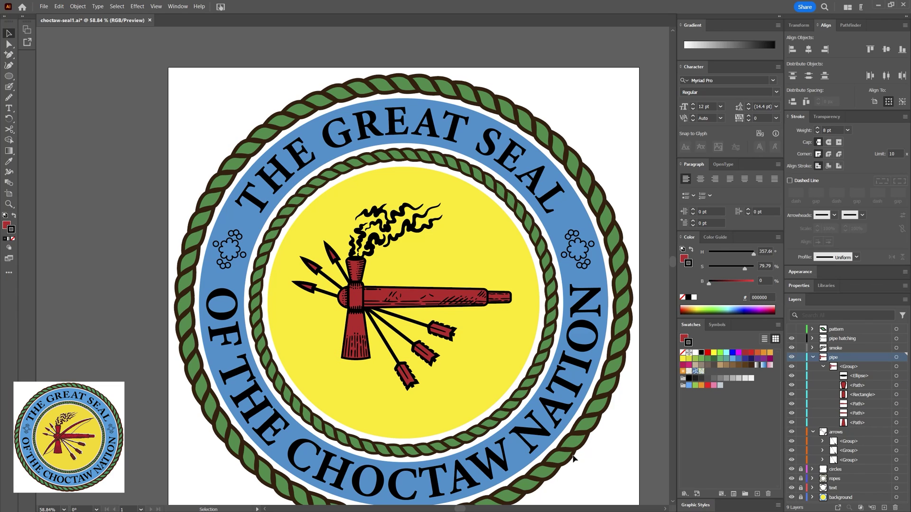
- Scale the three arrows up slightly together and reposition them behind the pipe
click(441, 330)
shift+click(425, 354)
shift+click(406, 375)
drag(456, 391, 467, 400)
drag(432, 360, 430, 359)
click(369, 385)
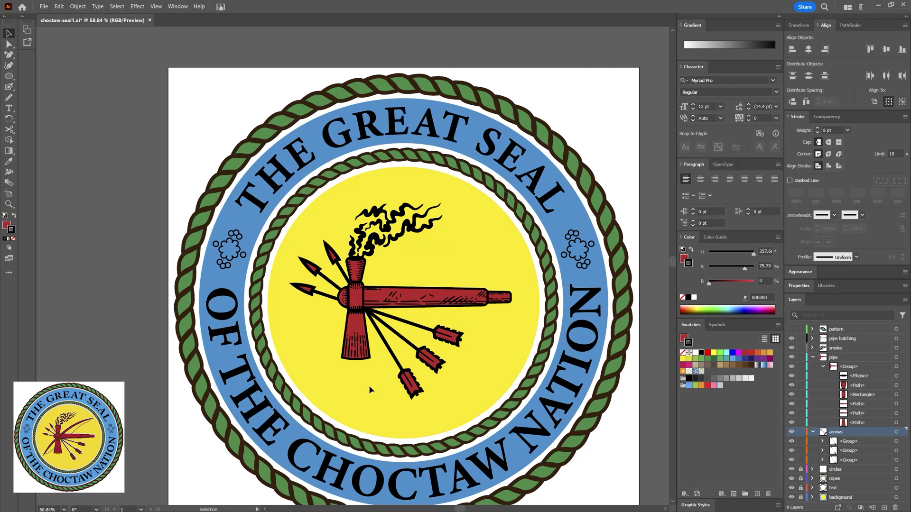
- Nudge individual arrows to even out the fan, and save the file
drag(395, 318, 398, 321)
click(484, 336)
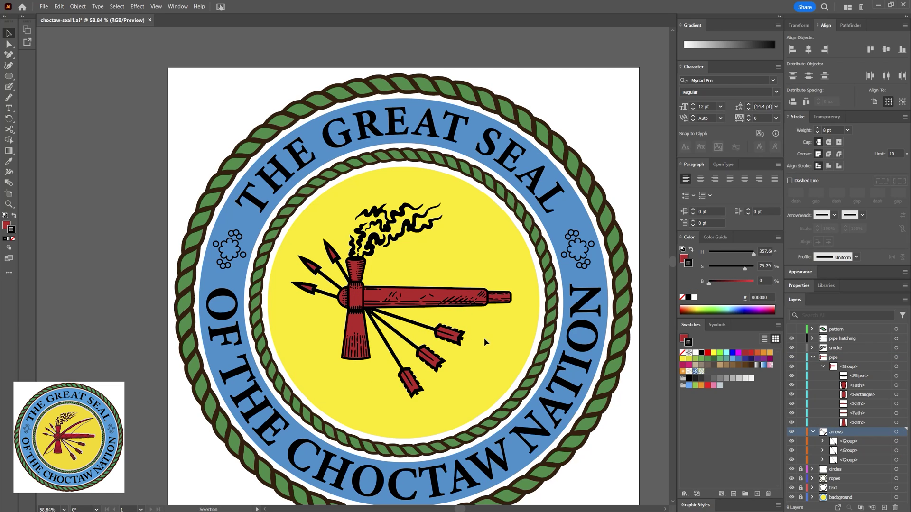
key(ctrl+s)
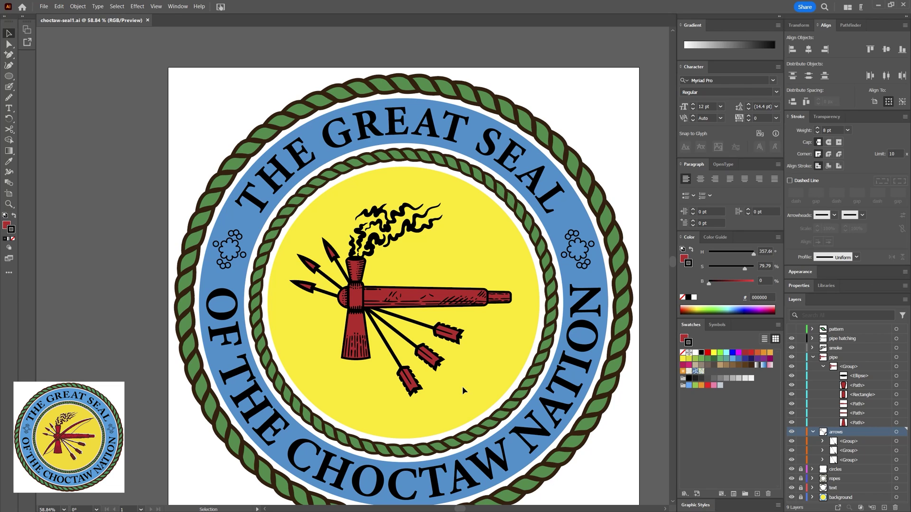
- Draw a wide, flat ellipse on the empty canvas beside the artboard and remove its fill
drag(386, 376, 29, 336)
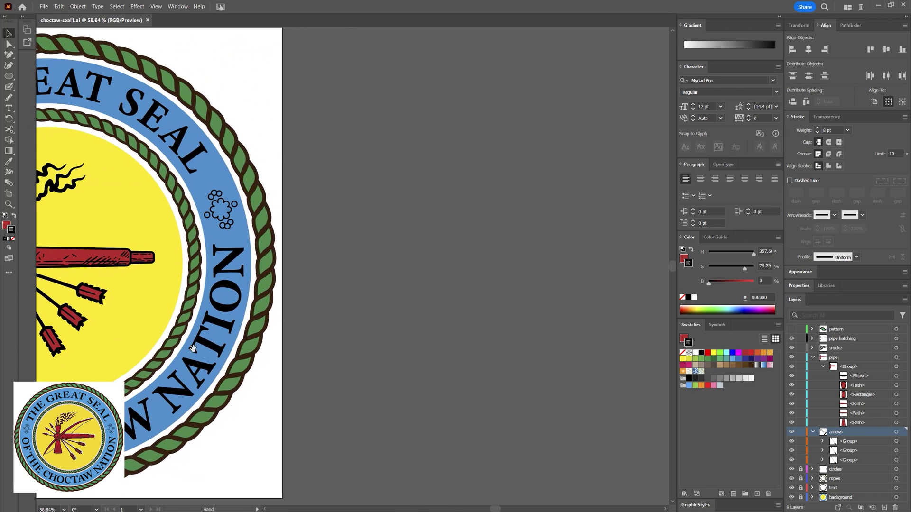
key(l)
mouse_move(328, 205)
mouse_down()
mouse_move(645, 339)
mouse_move(656, 311)
mouse_move(644, 310)
mouse_up()
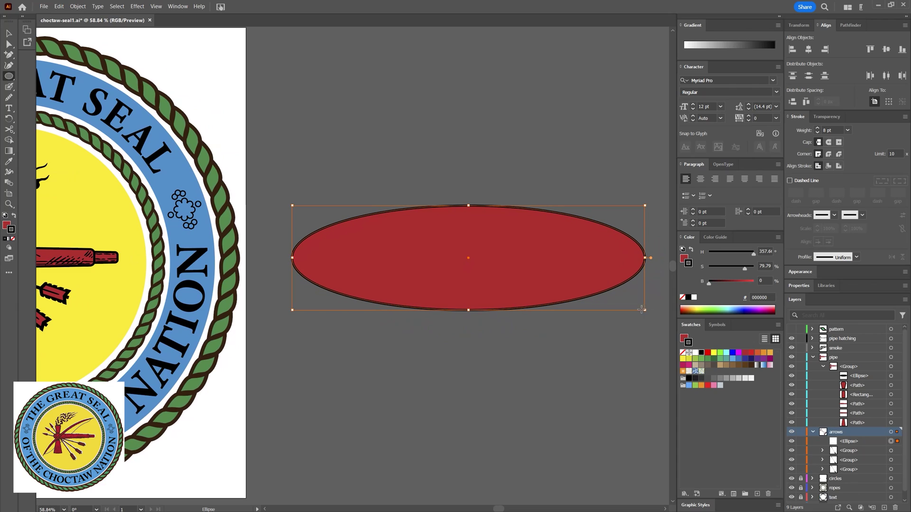
key(v)
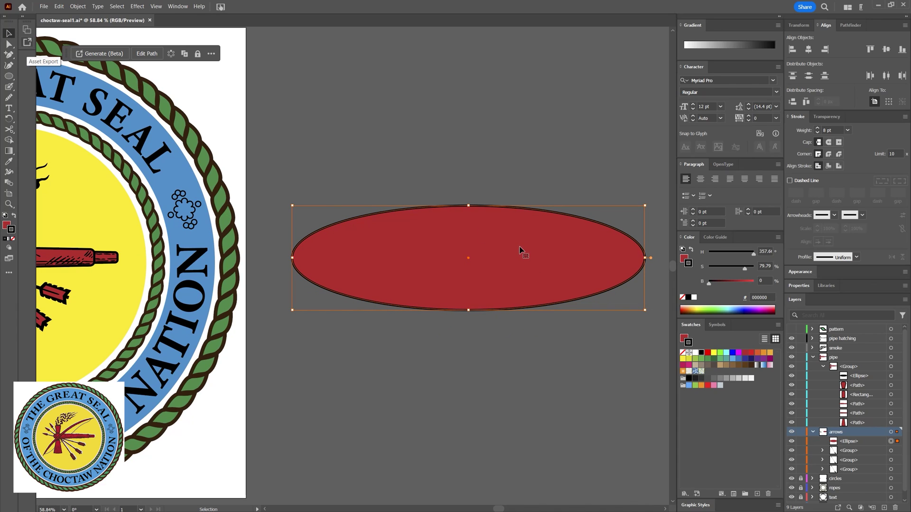
click(683, 296)
click(653, 245)
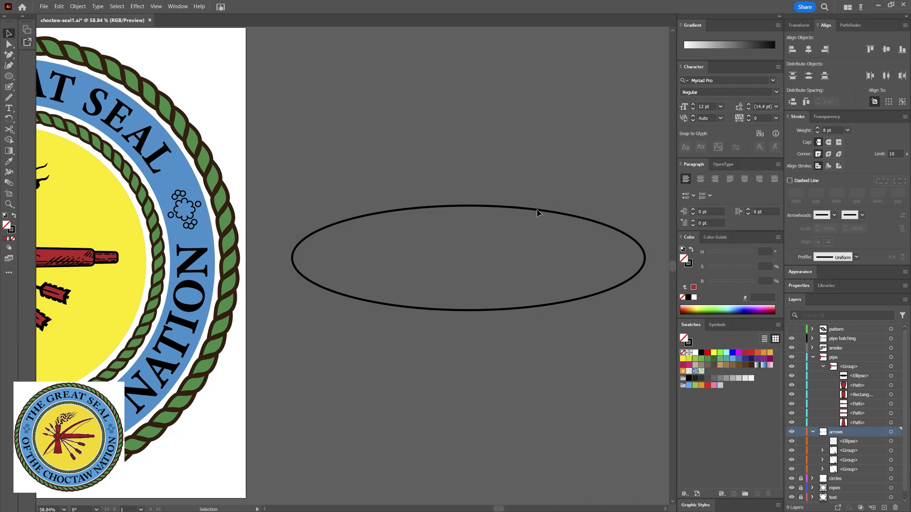
- Duplicate the ellipse slightly below the original, and flatten both ellipses together
drag(536, 210, 532, 219)
shift+click(527, 209)
drag(469, 206, 472, 252)
key(ctrl+shift+a)
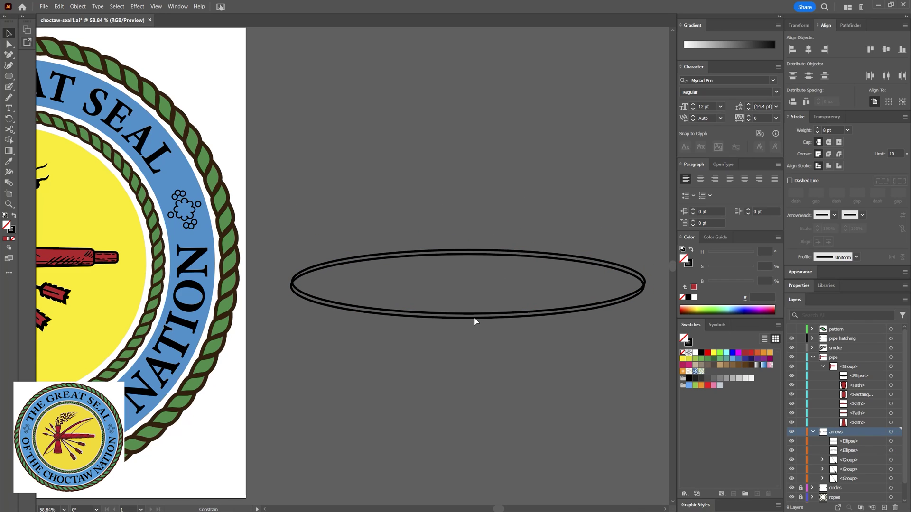
click(472, 317)
key(Delete)
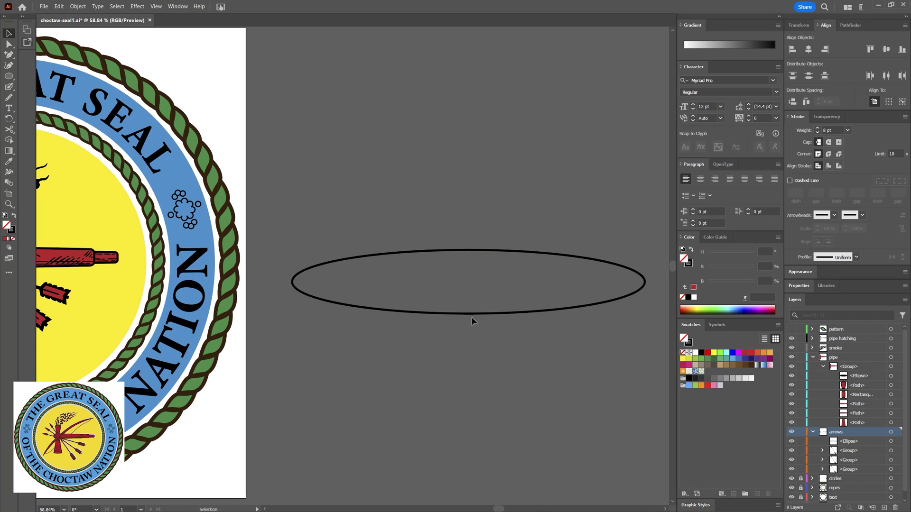
key(ctrl+z)
- Enlarge the lower ellipse proportionally from its centre so it extends past both ends of the upper one
mouse_move(644, 287)
mouse_down()
mouse_move(657, 297)
mouse_move(625, 274)
mouse_move(655, 293)
mouse_up()
click(625, 275)
drag(654, 292, 664, 294)
click(561, 287)
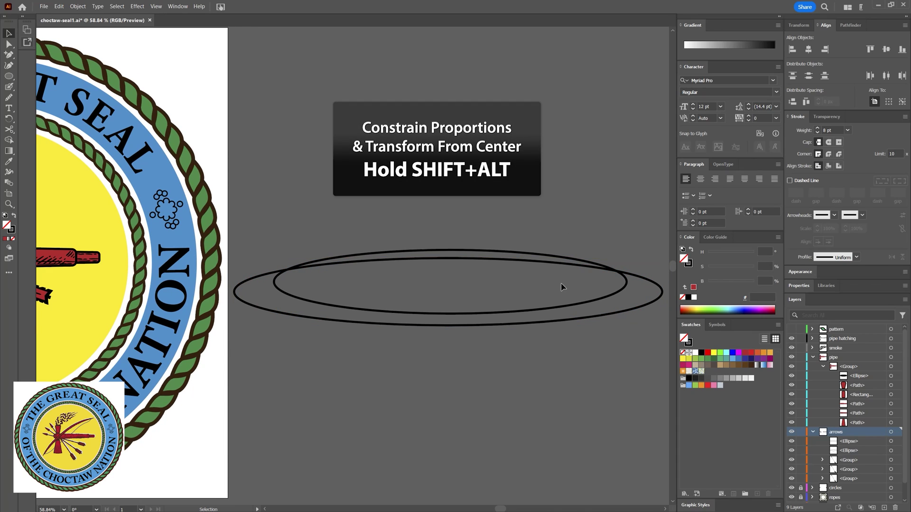
- Select both overlapping ellipses and combine them with the Exclude Pathfinder operation
click(448, 261)
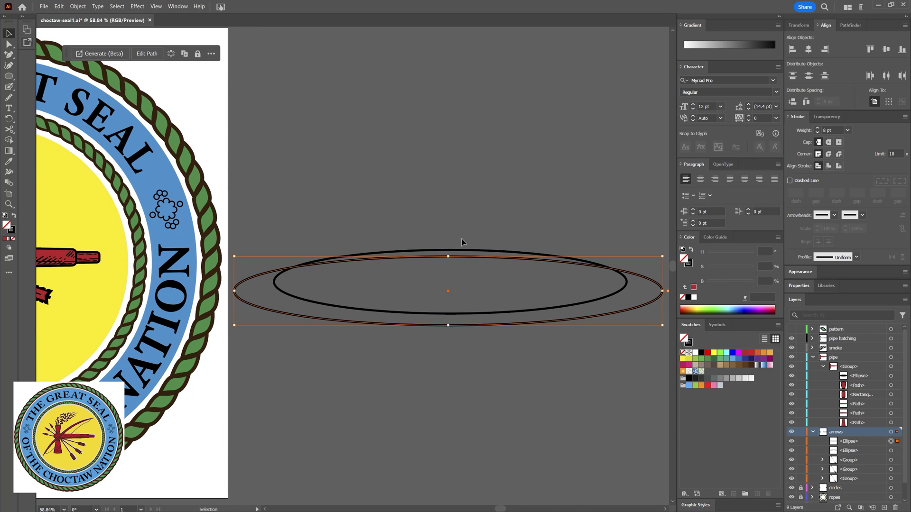
click(454, 257)
drag(444, 265, 445, 262)
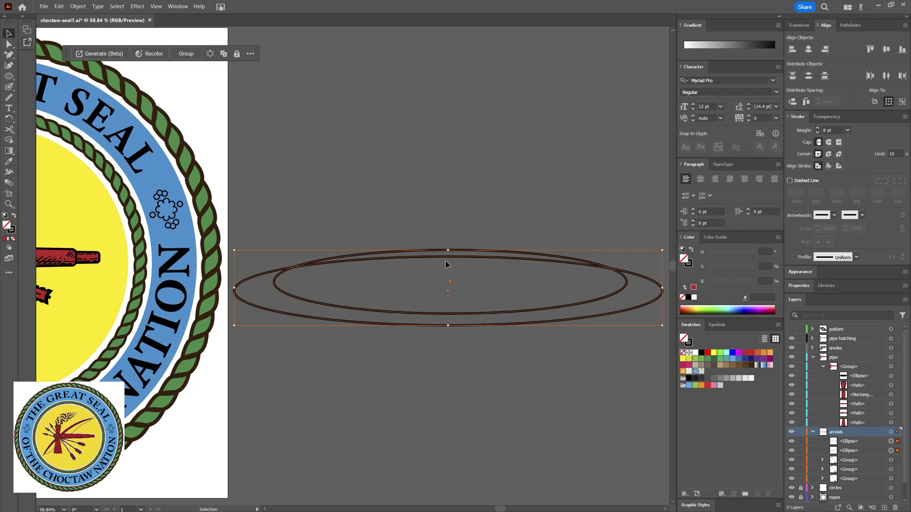
click(847, 25)
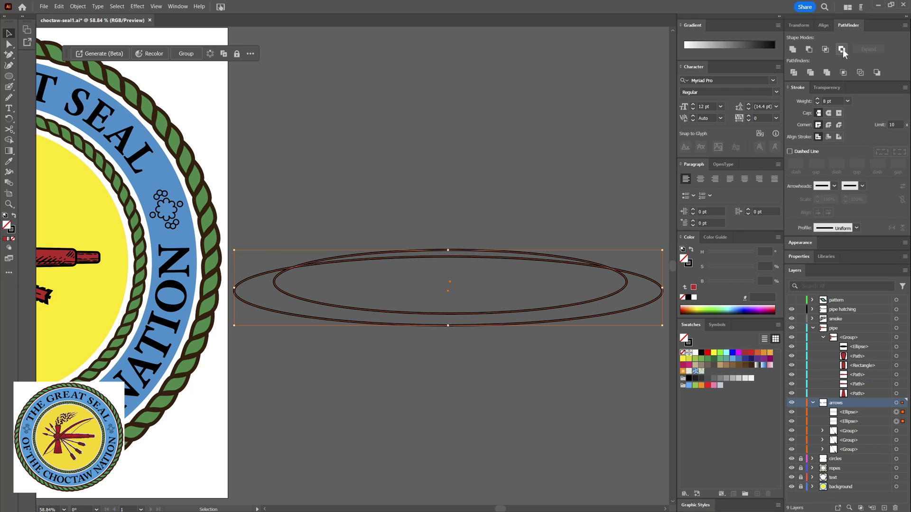
click(842, 49)
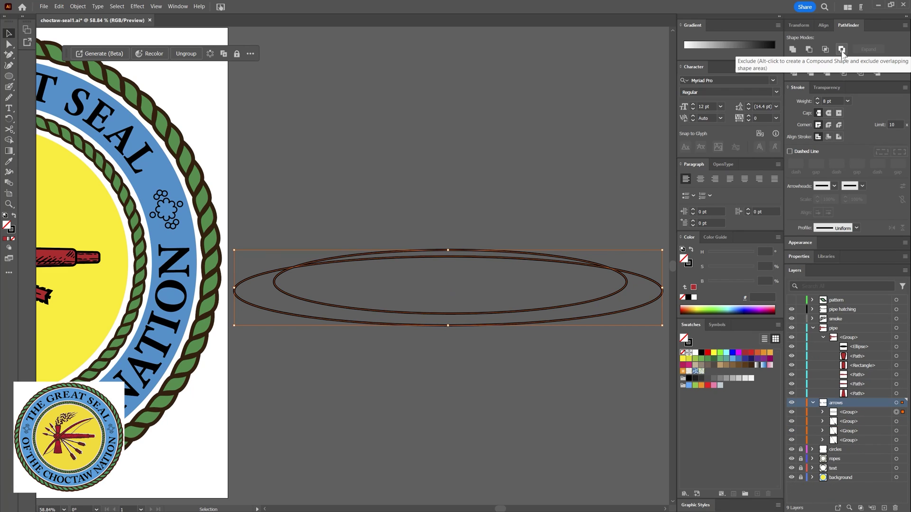
- Isolate the resulting ellipse group and delete all its pieces except the thin upper crescent
click(627, 242)
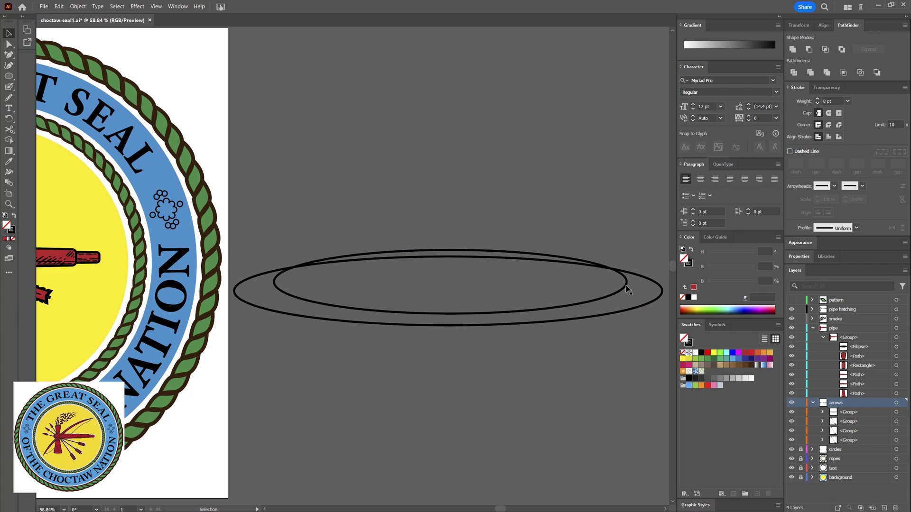
click(627, 289)
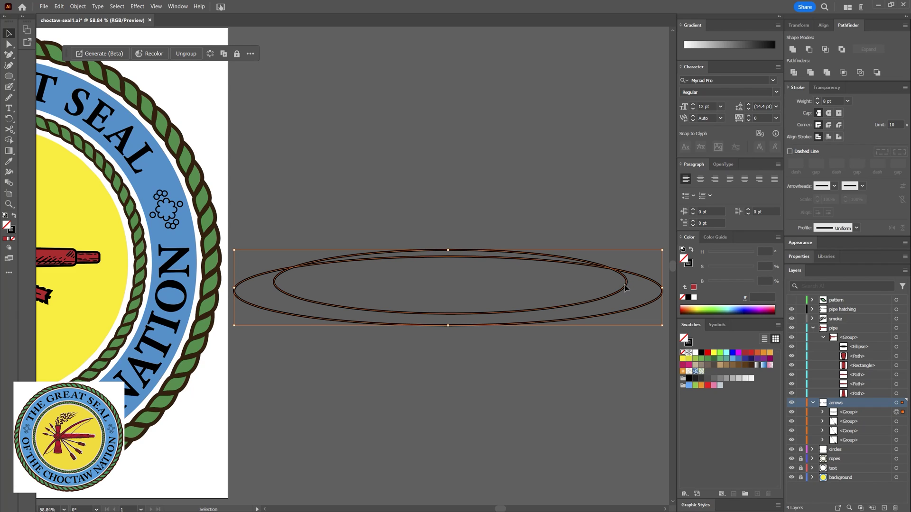
double_click(625, 286)
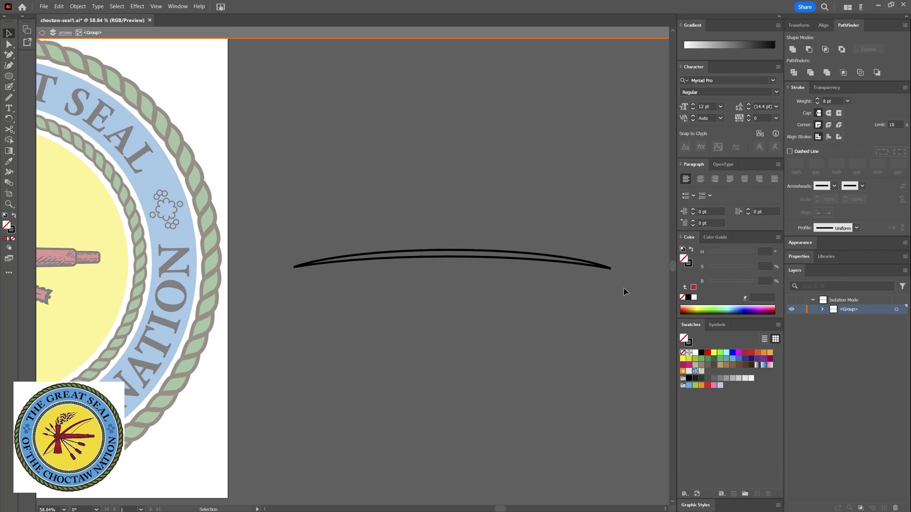
- Move the crescent's two middle anchor points up to give the bow a stronger arch
click(9, 45)
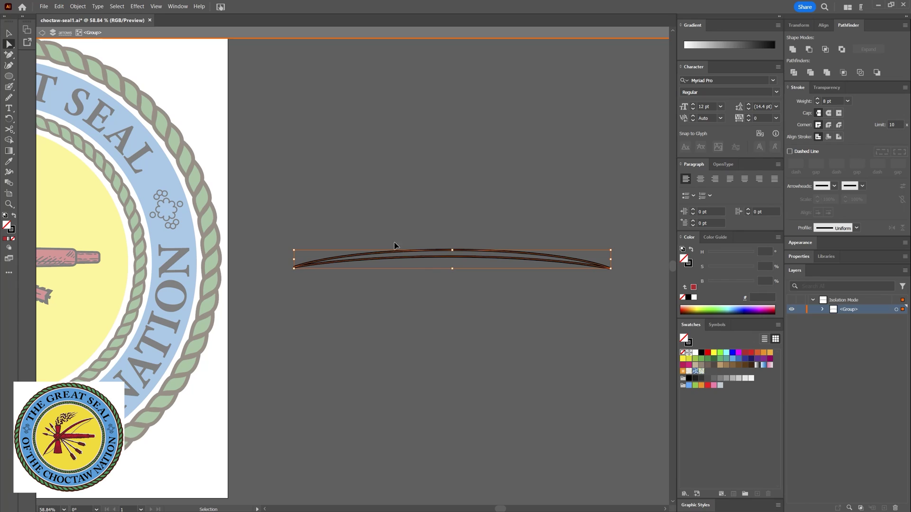
drag(437, 230, 468, 291)
key(Up)
key(Up)
key(Up)
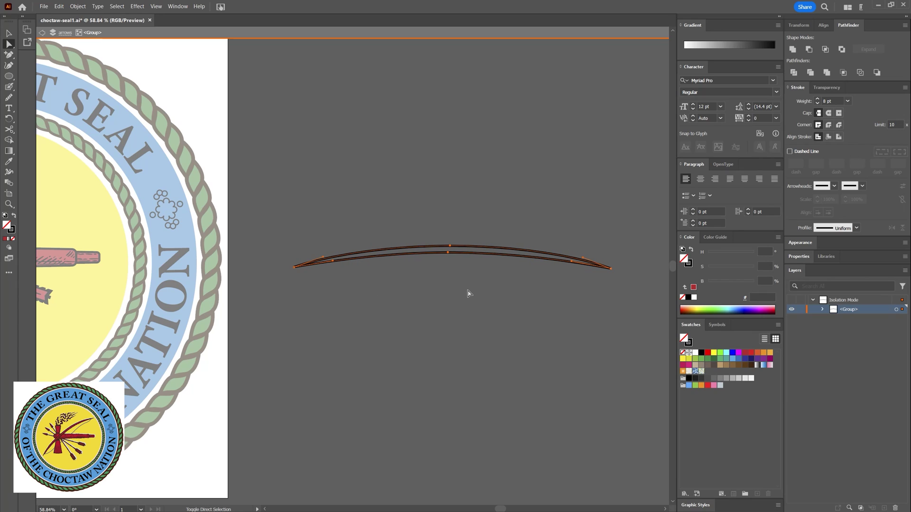
key(Up)
key(Up)
key(Up)
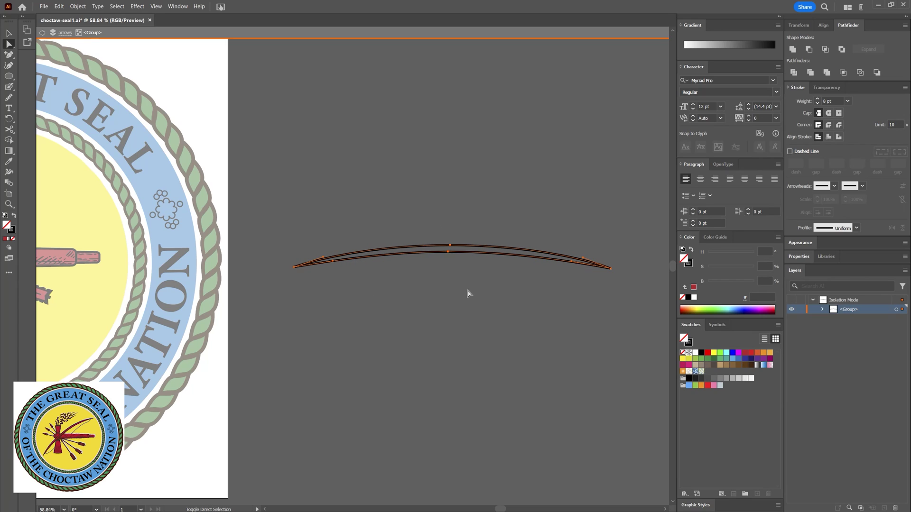
click(494, 288)
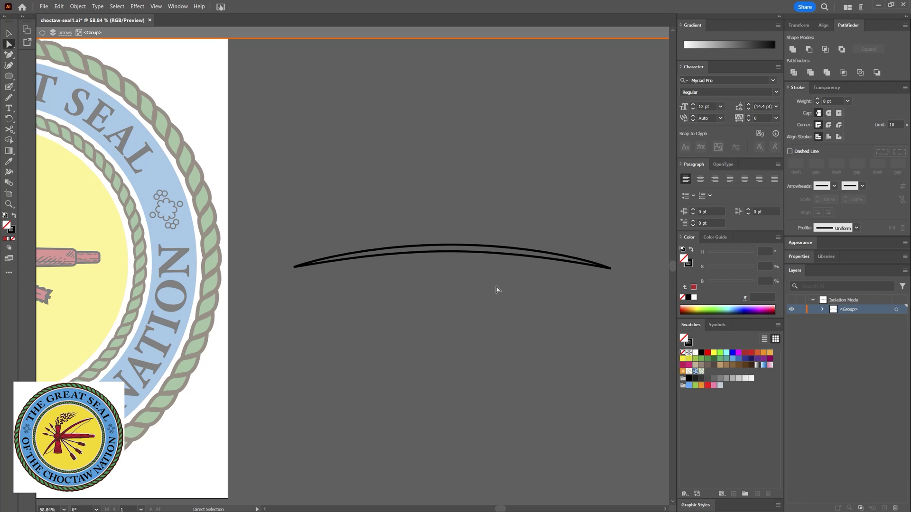
- Draw a wavy bowstring below the crescent with the Curvature tool, running from one end of the bow to the other
click(9, 66)
click(306, 272)
click(323, 275)
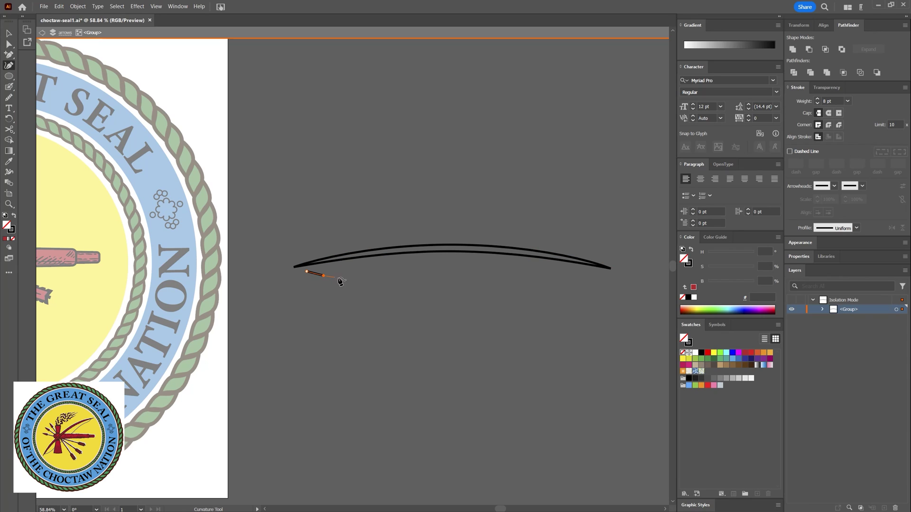
click(355, 277)
click(396, 270)
click(425, 273)
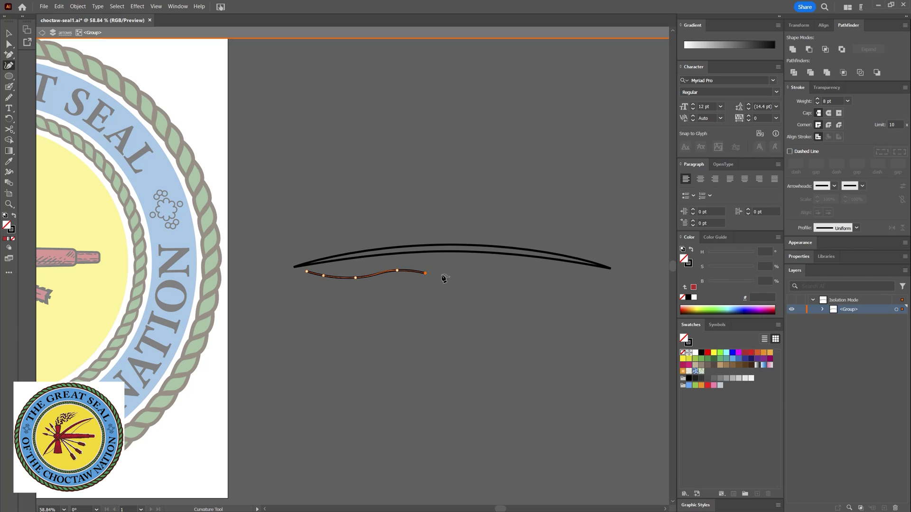
click(465, 274)
click(507, 269)
click(540, 264)
click(556, 266)
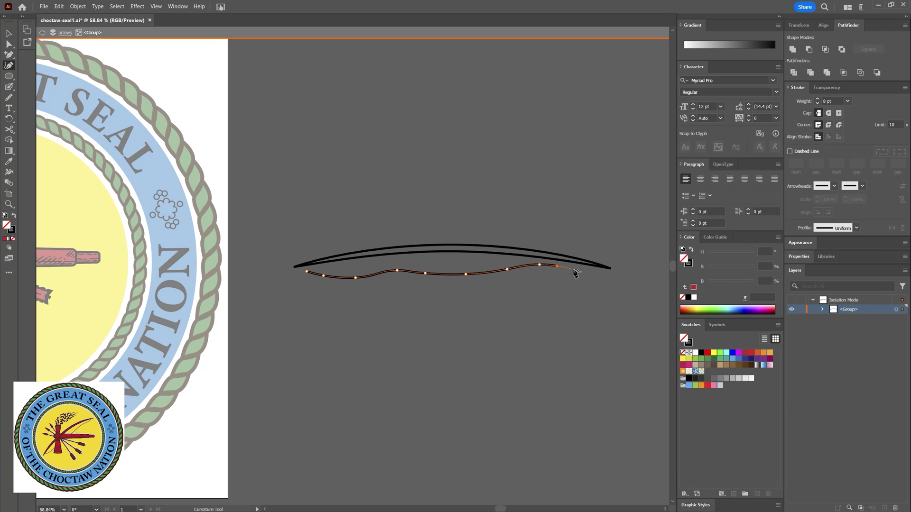
click(580, 272)
click(592, 272)
click(600, 271)
key(Escape)
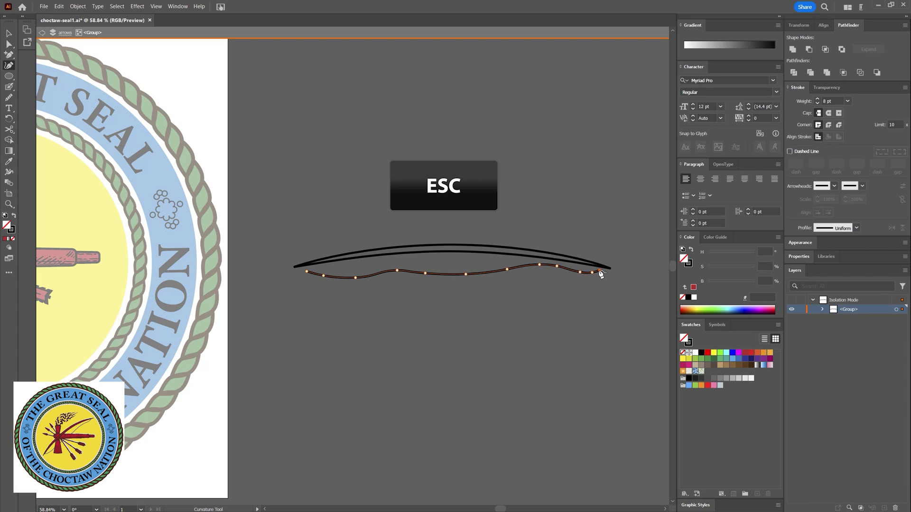
- Move both end points of the wavy bowstring up so they meet the bow near its tips
click(600, 272)
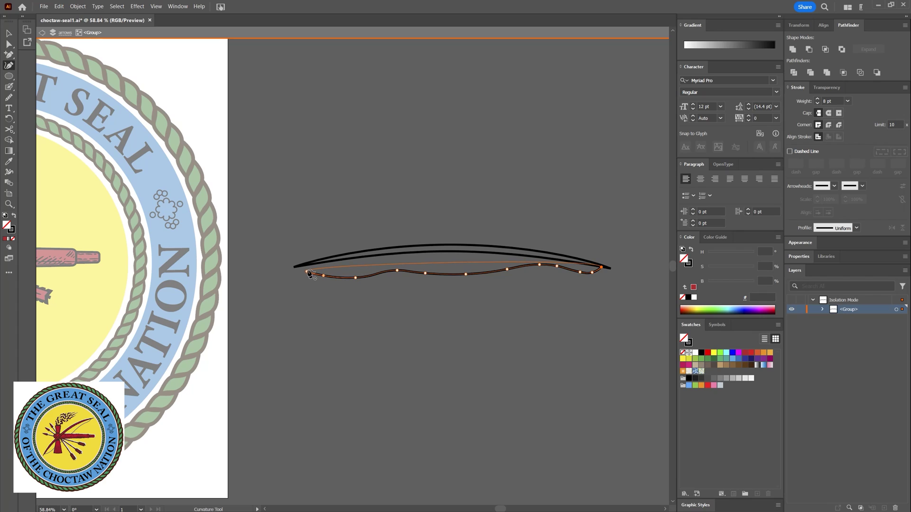
click(307, 272)
drag(303, 268, 306, 267)
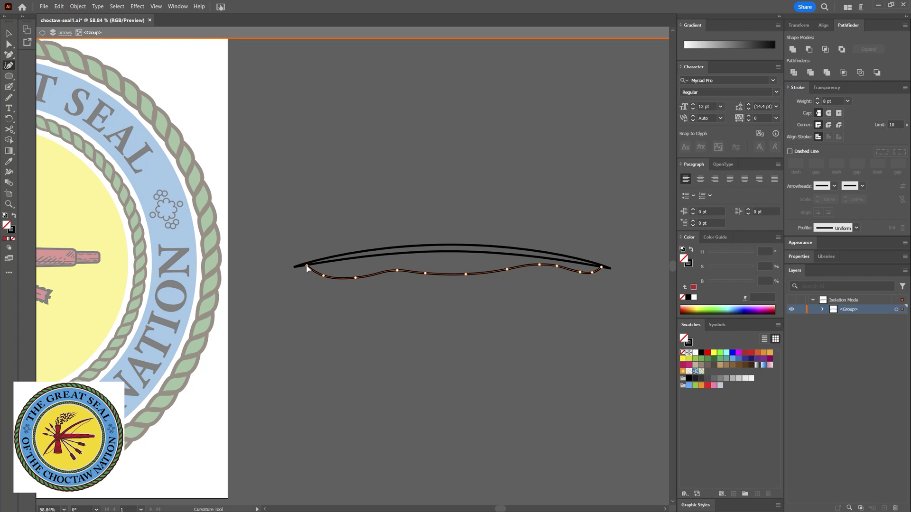
key(v)
click(519, 271)
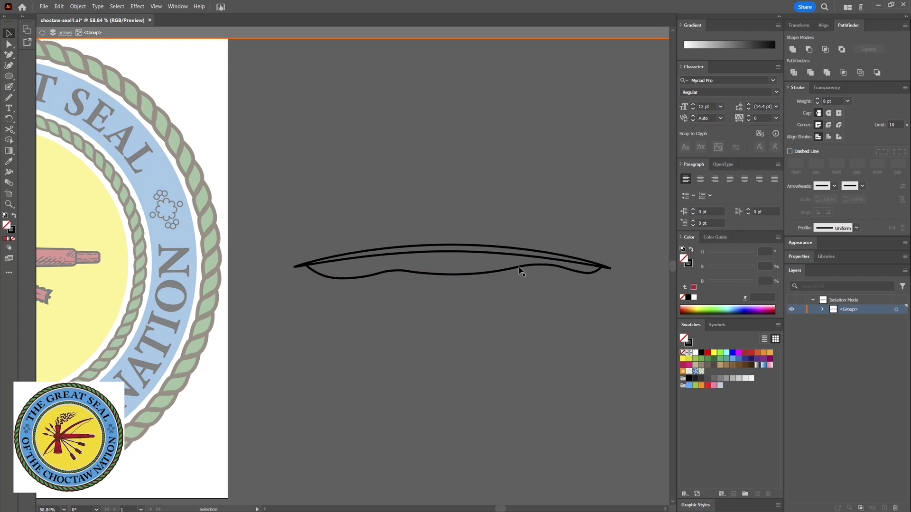
- Smooth the waves of the bowstring with the Smooth tool along its middle and its far end
click(519, 271)
click(9, 98)
mouse_move(368, 274)
mouse_down()
mouse_move(406, 267)
mouse_move(446, 277)
mouse_up()
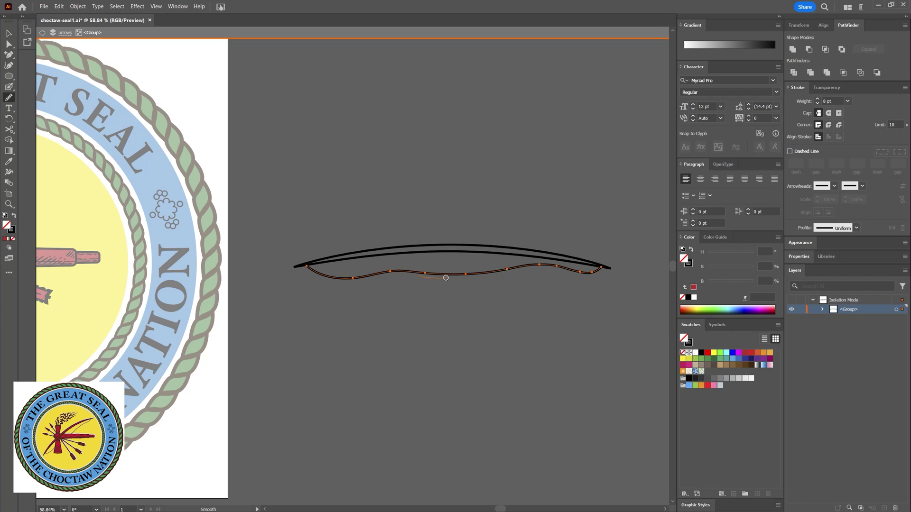
drag(530, 264, 560, 272)
click(9, 33)
click(378, 212)
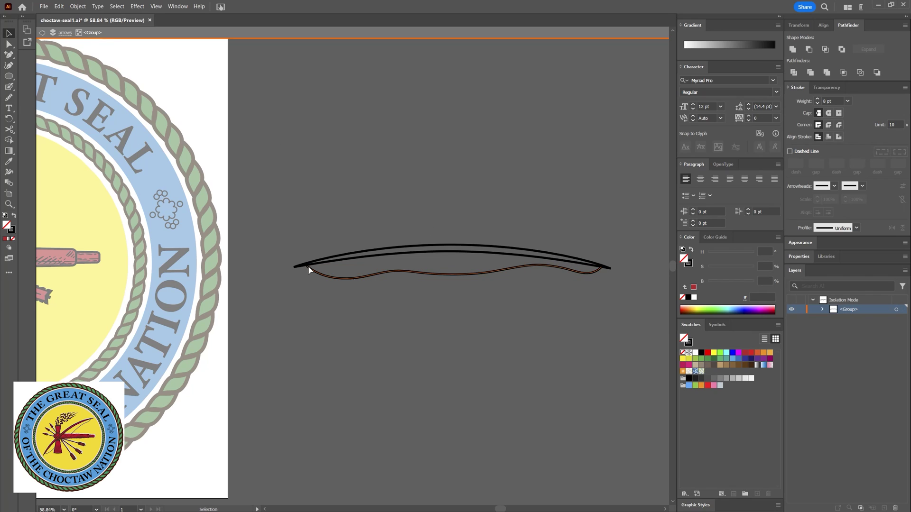
- Move the two middle anchor points of the bow crescent up to arch the bow further
key(a)
drag(401, 203, 468, 257)
key(Up)
key(Up)
key(Up)
key(Up)
key(Up)
key(Up)
key(Up)
key(Up)
key(Up)
key(Up)
key(Up)
key(Up)
key(Up)
key(Up)
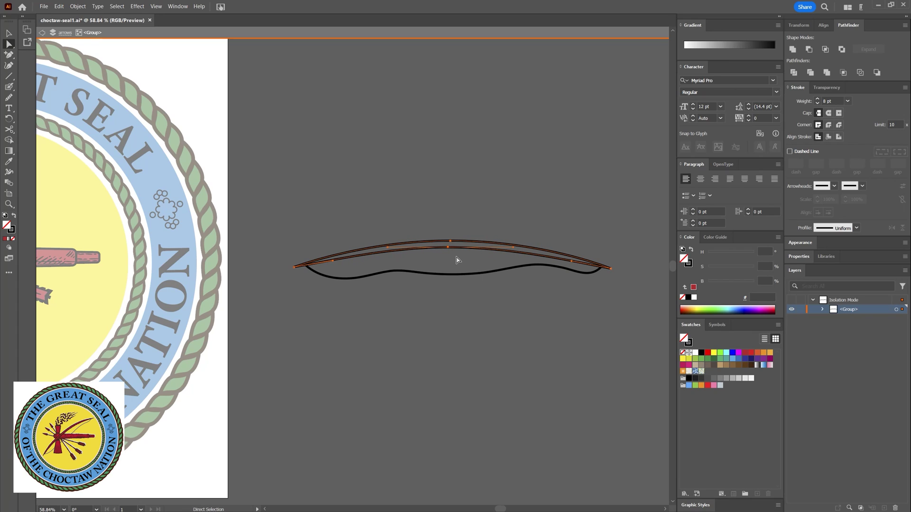
click(396, 334)
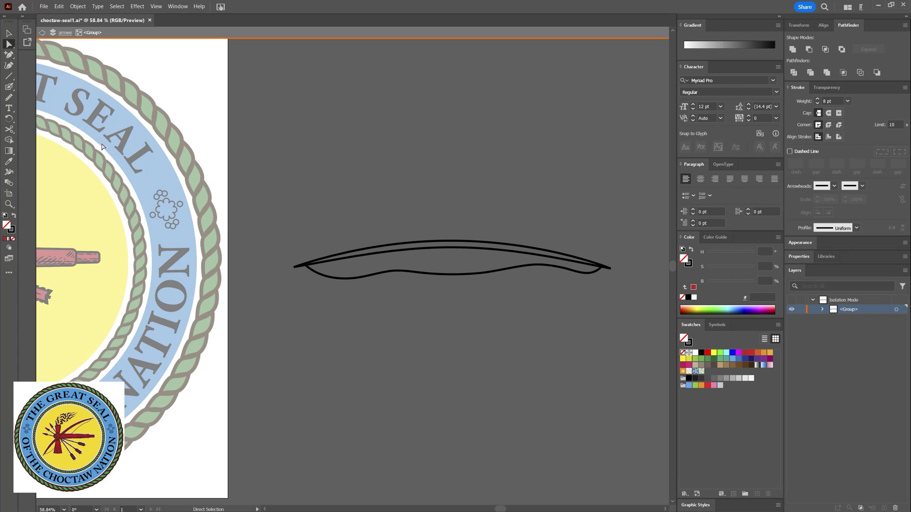
- Fill the bow crescent inside its group with the red C1272D, leaving the bowstring unfilled
click(9, 34)
key(Escape)
click(413, 243)
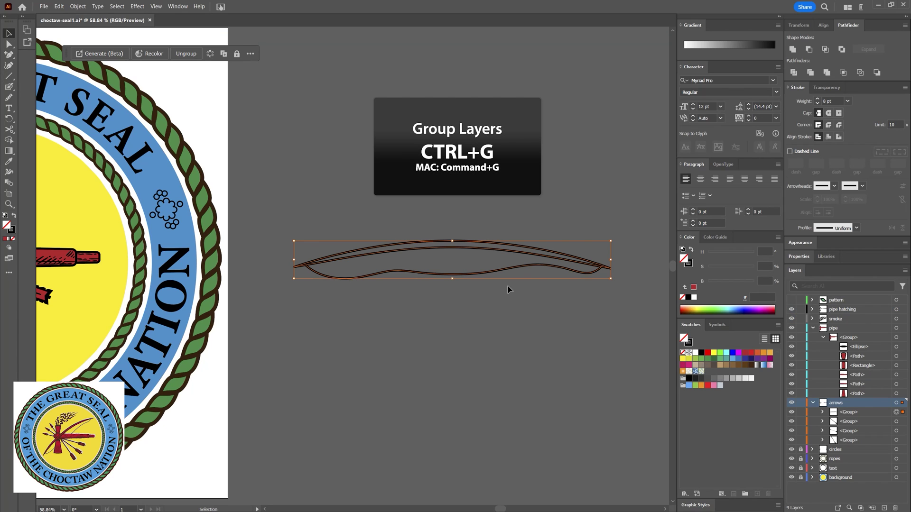
double_click(506, 254)
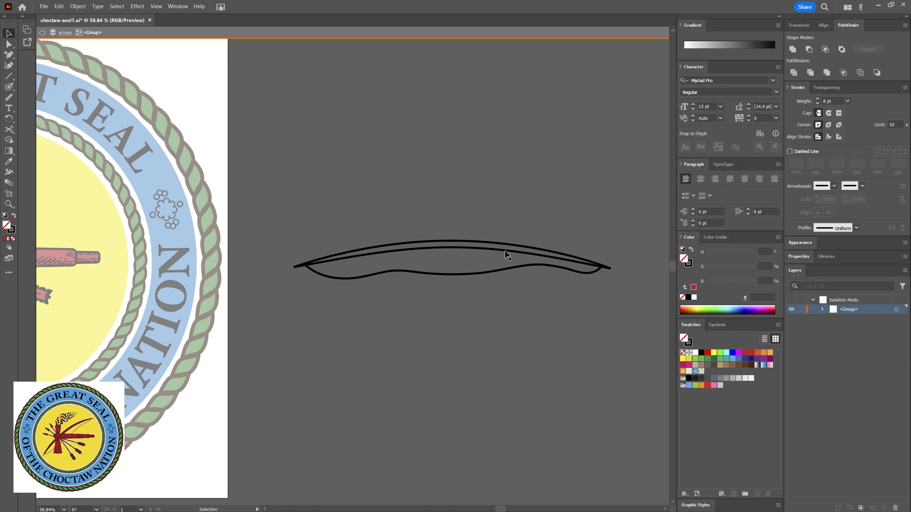
click(506, 252)
key(comma)
double_click(555, 218)
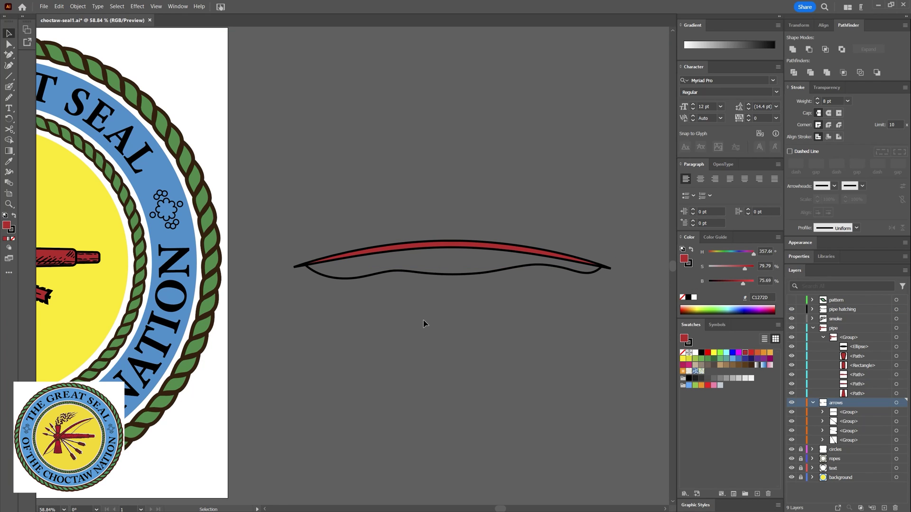
- Move the bow group from the pasteboard onto the centre of the seal, over the pipe
drag(426, 322, 364, 335)
drag(446, 254, 223, 277)
click(418, 286)
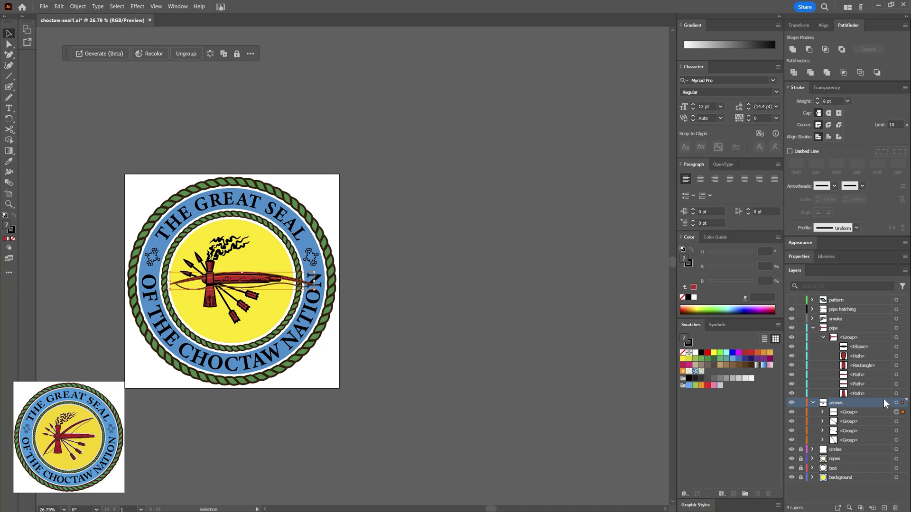
- Create a layer named bow front above the pipe layer and place the bow group in it
click(885, 509)
double_click(823, 403)
text(bow front)
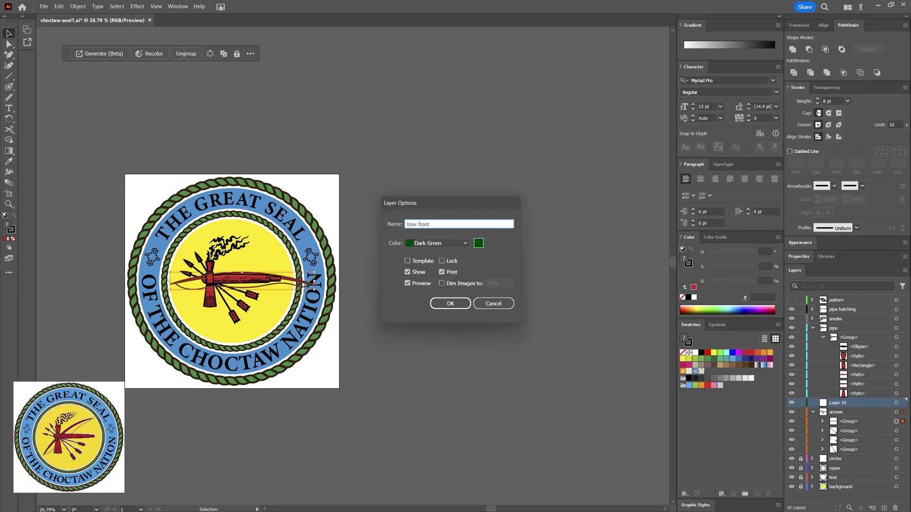
key(Return)
mouse_move(822, 420)
mouse_down()
mouse_move(880, 405)
mouse_move(856, 309)
mouse_move(858, 324)
mouse_up()
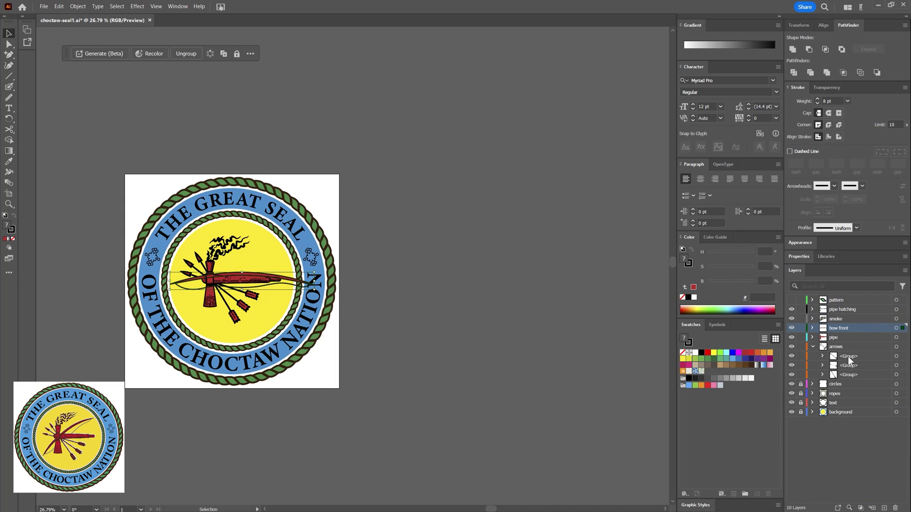
- Create a layer named box back directly below the arrows layer and transfer the bowstring path to it
click(849, 353)
click(885, 509)
double_click(837, 356)
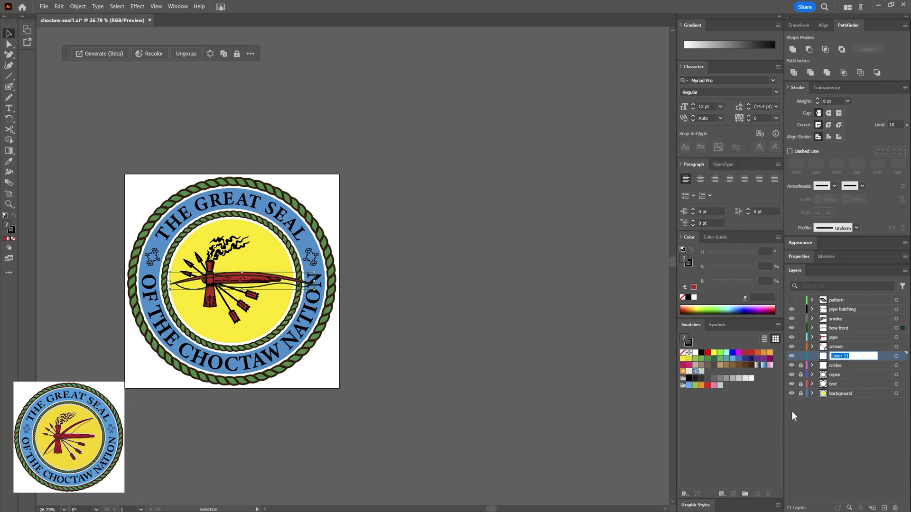
text(box back)
key(Return)
drag(903, 328, 903, 356)
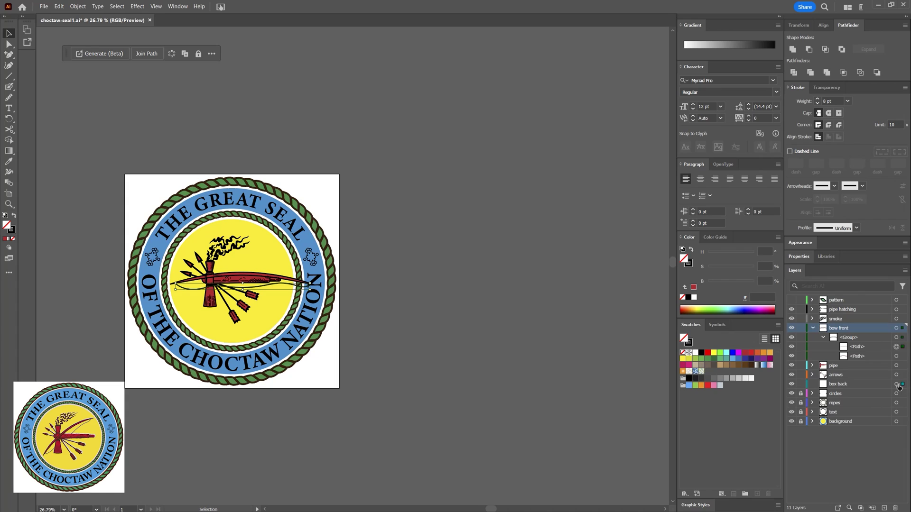
click(538, 353)
- Lock the smoke, pipe hatching, pipe and arrows layers
click(812, 327)
click(800, 319)
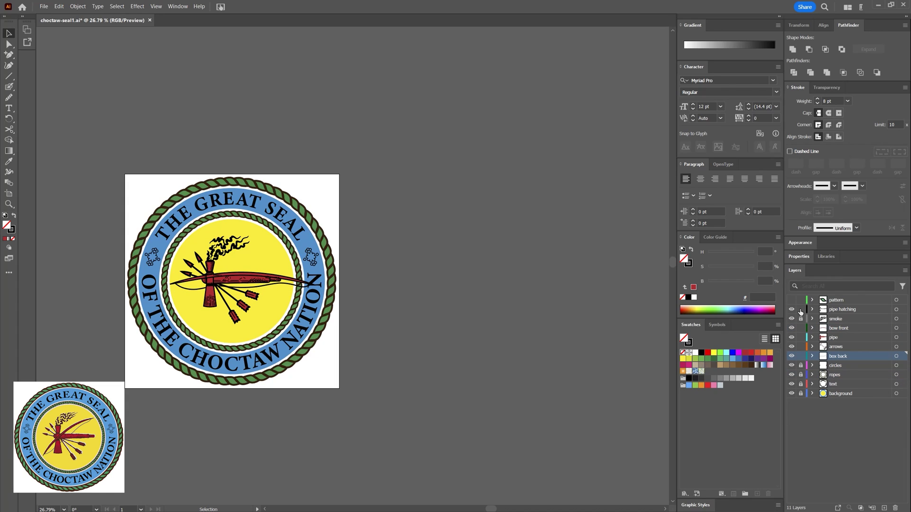
click(801, 346)
- Rotate the bow and bowstring together to cross the pipe diagonally, and place the bow front layer above pipe hatching
click(278, 299)
drag(315, 284, 303, 243)
key(z)
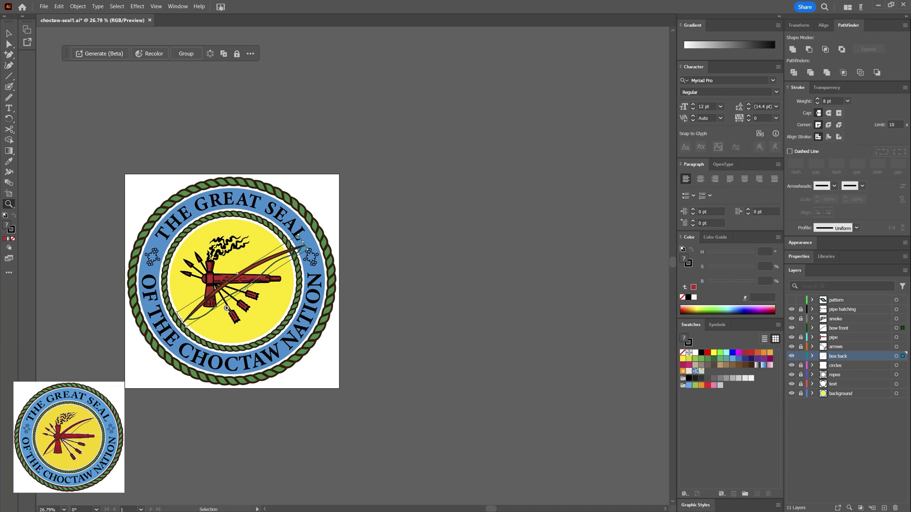
drag(227, 309, 285, 306)
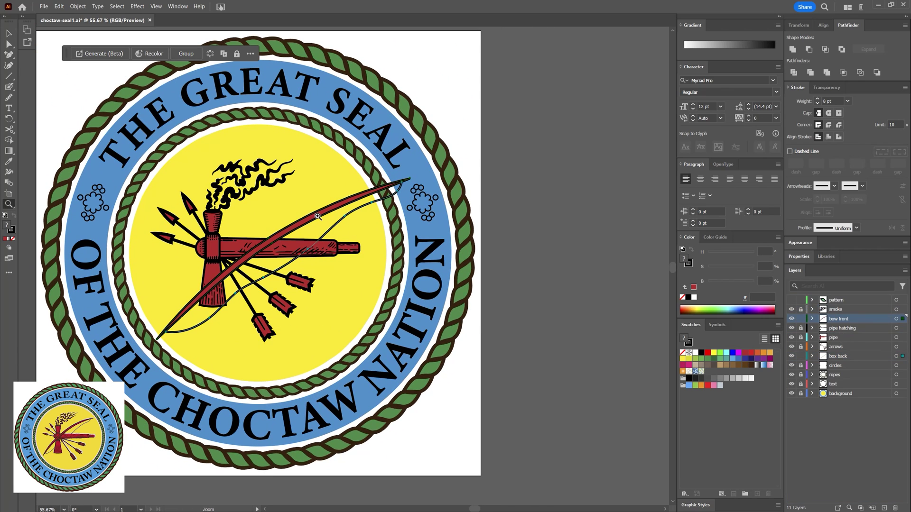
- Scale the bow and bowstring down together and position them diagonally inside the yellow circle, across the pipe's head
key(v)
drag(318, 217, 310, 193)
drag(389, 133, 345, 169)
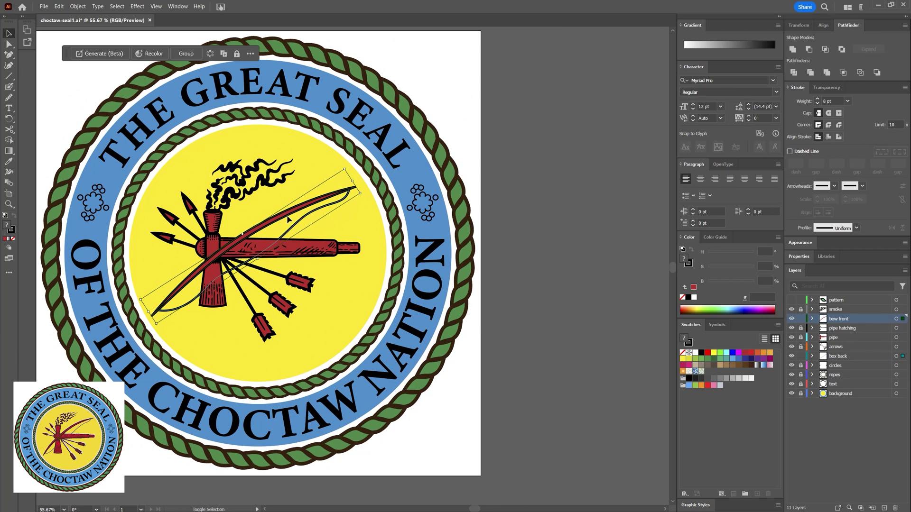
drag(287, 218, 285, 211)
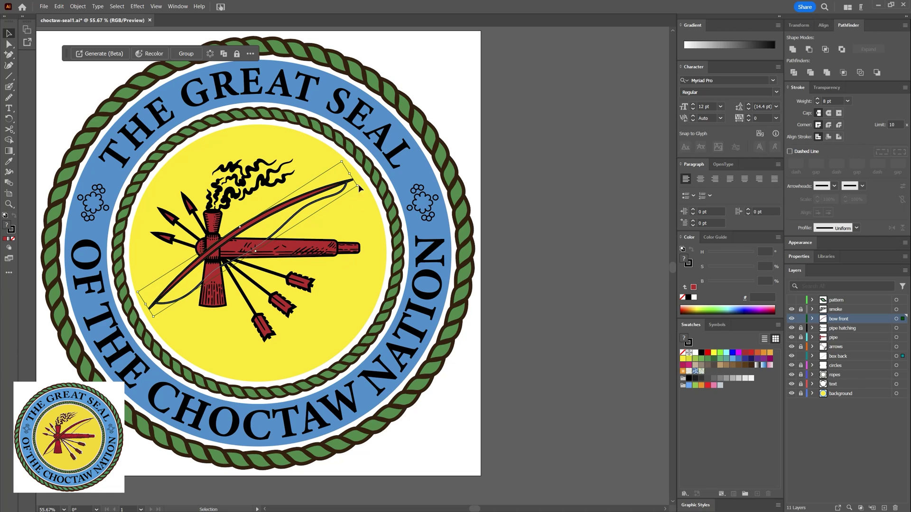
drag(357, 186, 325, 185)
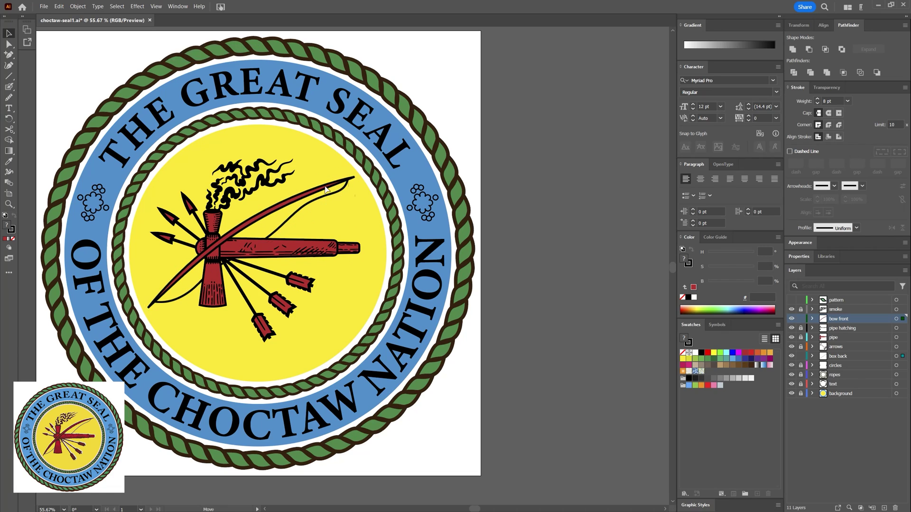
click(350, 226)
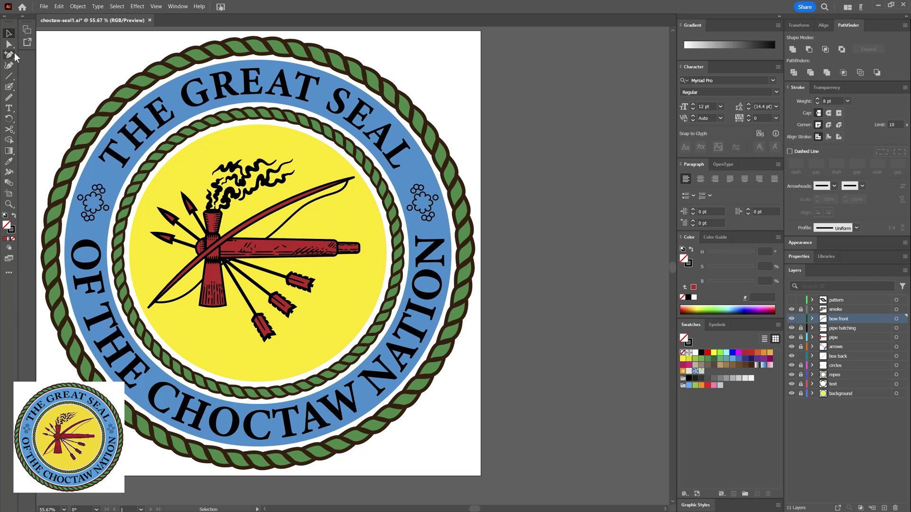
- Adjust both tips of the red bow with the Curvature tool
click(309, 194)
key(shift+grave)
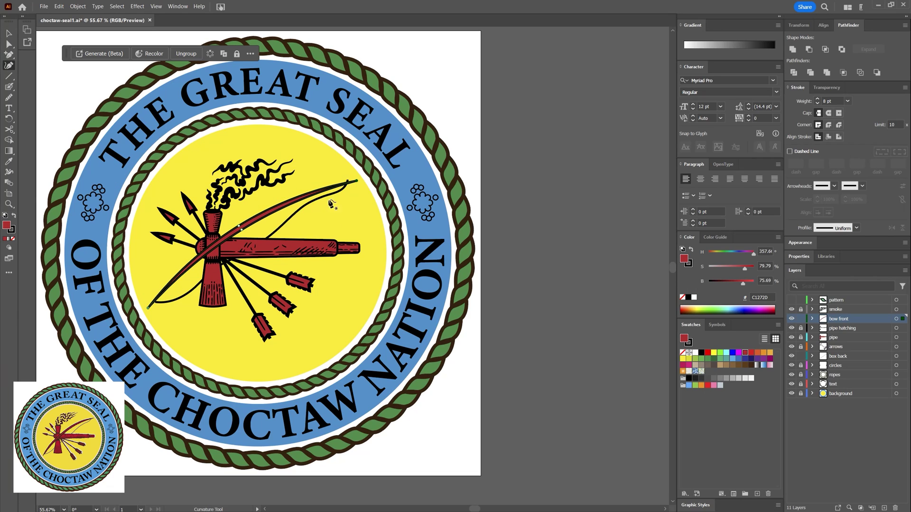
click(162, 300)
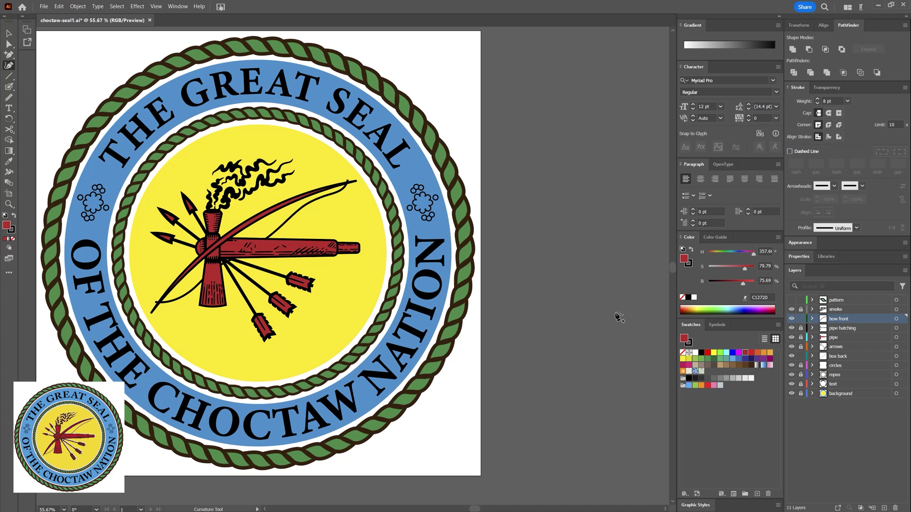
- Rename the box back layer as bow back and reshape the bowstring near both ends with the Curvature tool
double_click(838, 356)
key(Return)
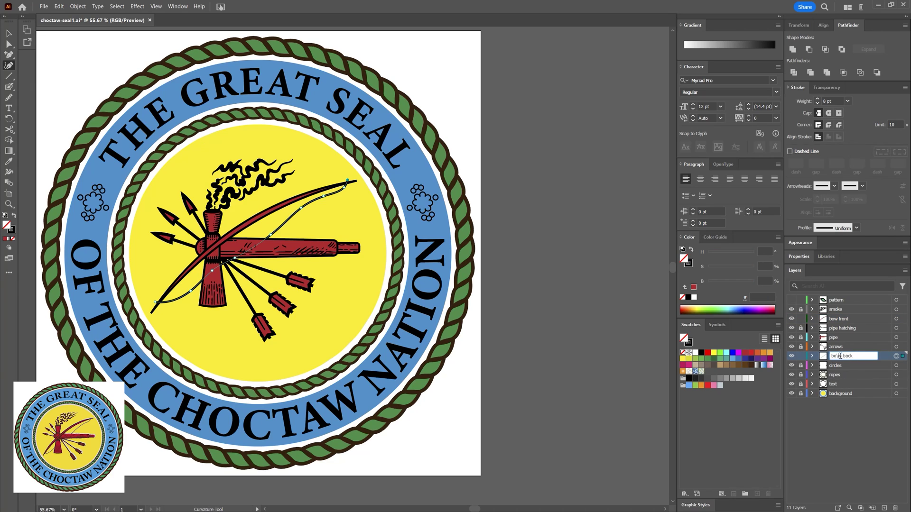
drag(191, 290, 175, 301)
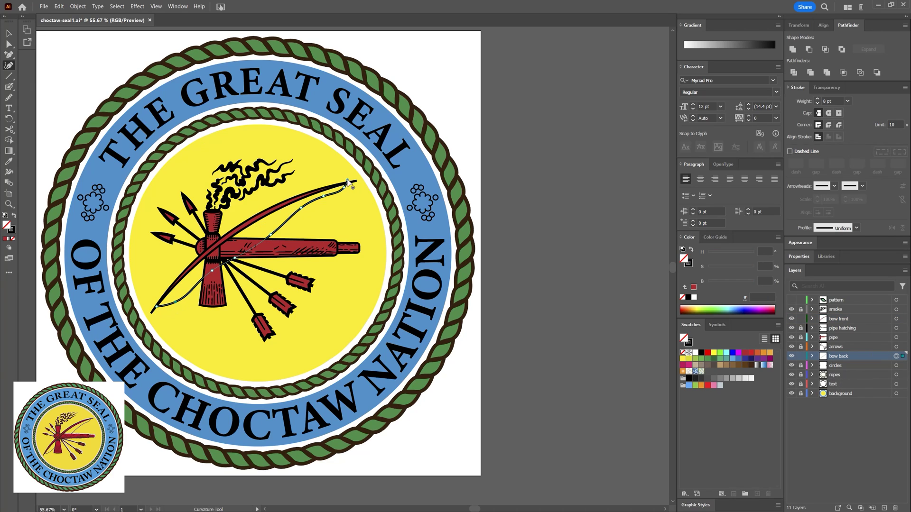
drag(346, 189, 344, 191)
key(v)
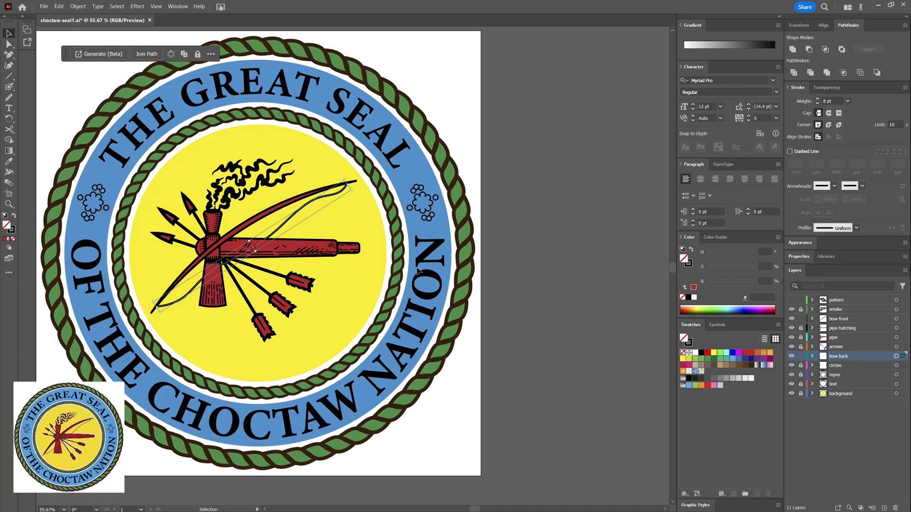
click(438, 333)
- Reshape the middle of the bowstring on both sides of the pipe with the Curvature tool
key(z)
drag(439, 335, 417, 335)
key(shift+grave)
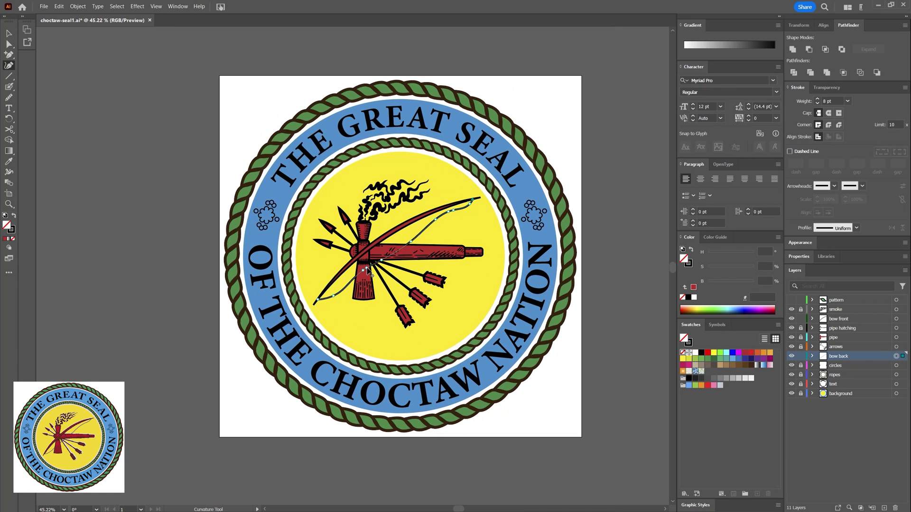
click(363, 280)
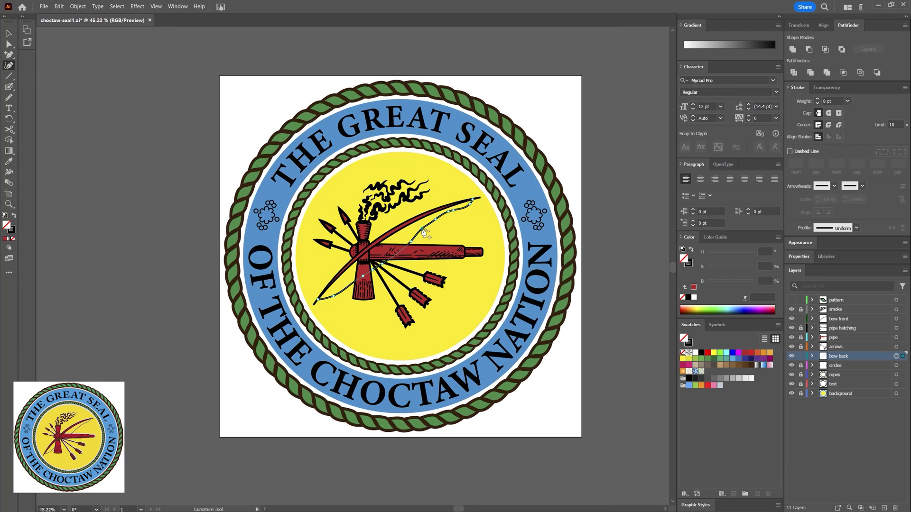
drag(427, 228, 437, 222)
key(v)
click(382, 388)
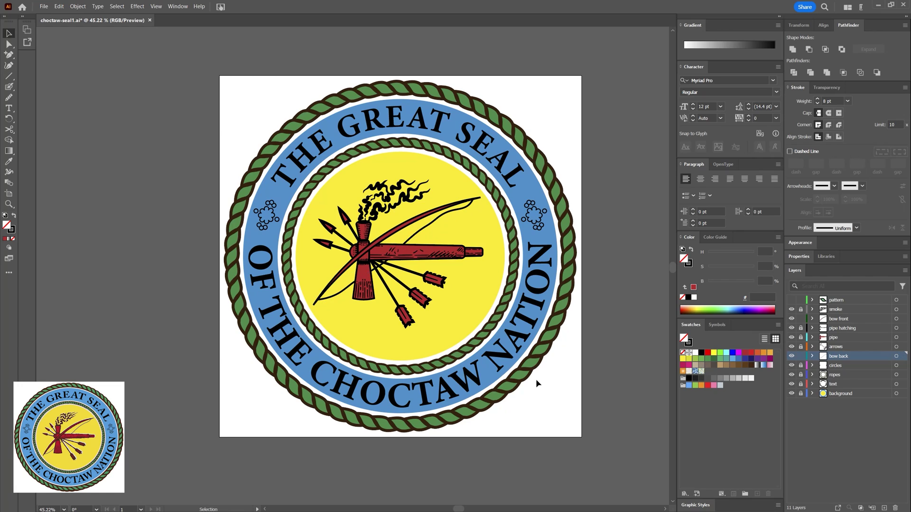
- Rotate the bow and bowstring together slightly counterclockwise to a steeper diagonal
click(386, 243)
click(454, 241)
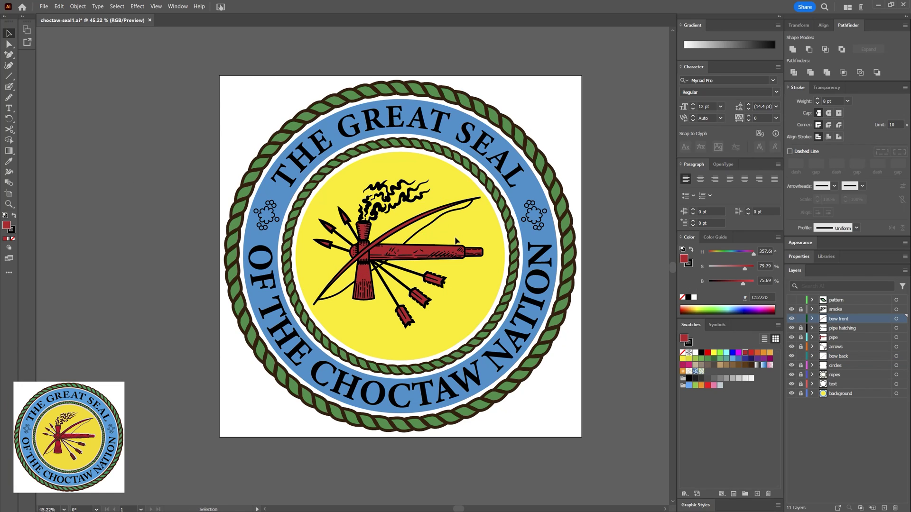
key(ctrl+a)
drag(490, 200, 485, 191)
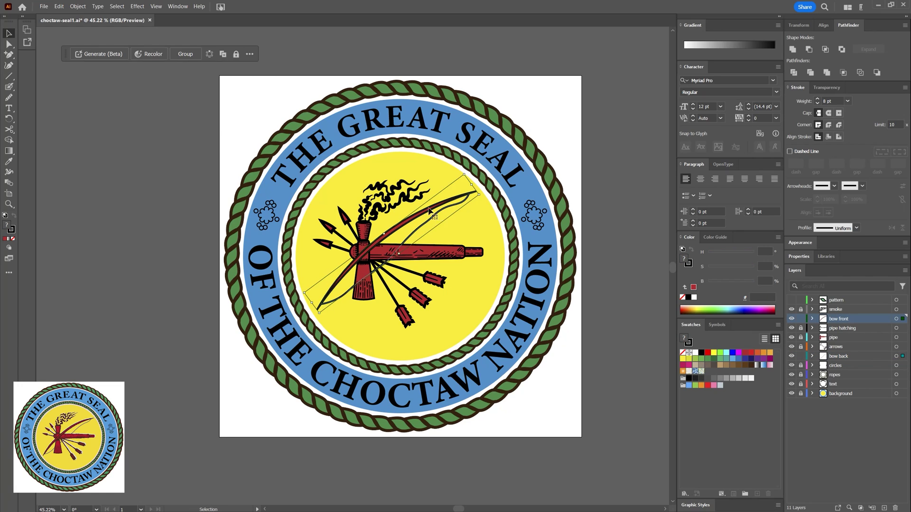
click(471, 233)
- Unlock the smoke layer, rotate the smoke slightly counterclockwise, and save the file
click(801, 310)
click(403, 191)
drag(435, 177, 432, 172)
click(477, 254)
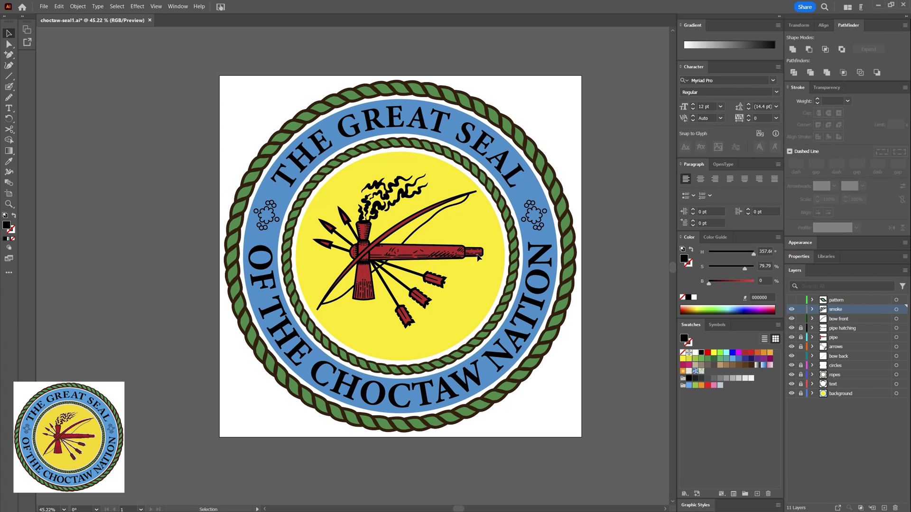
key(ctrl+s)
- Unlock the arrows layer and set the stroke weight of all three arrowheads to 8 pt
key(z)
drag(522, 343, 513, 334)
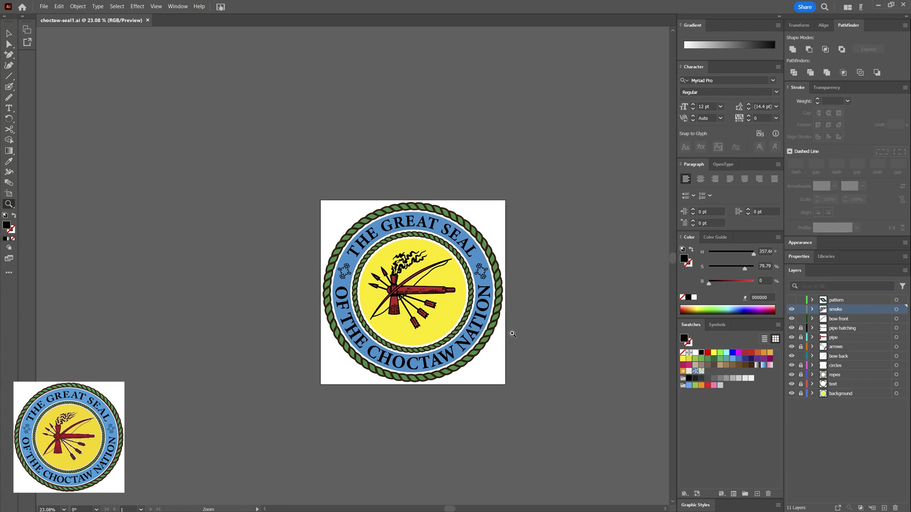
drag(392, 287, 412, 287)
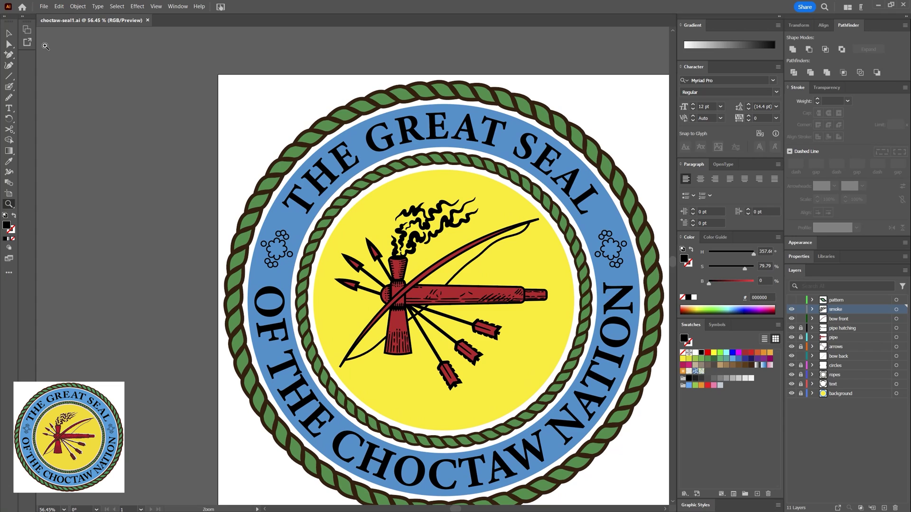
key(a)
click(801, 347)
click(377, 254)
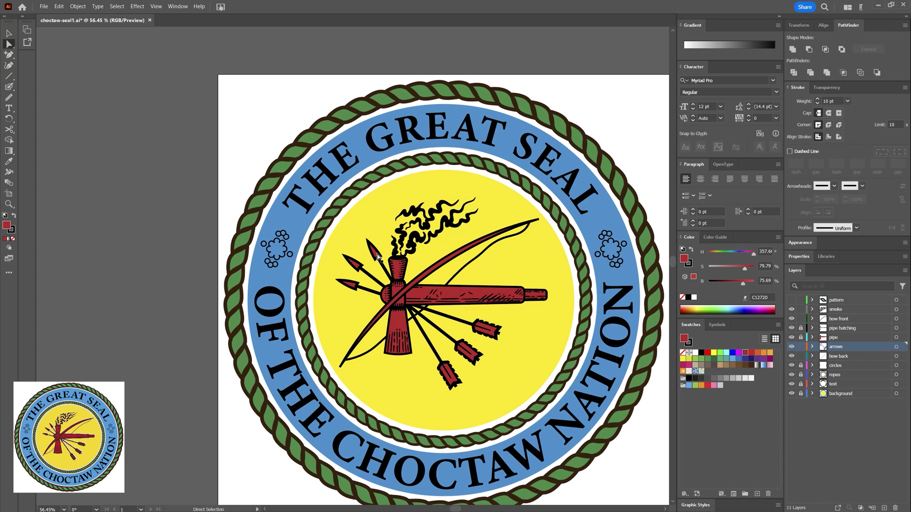
shift+click(357, 266)
shift+click(351, 287)
click(817, 103)
click(817, 103)
click(817, 103)
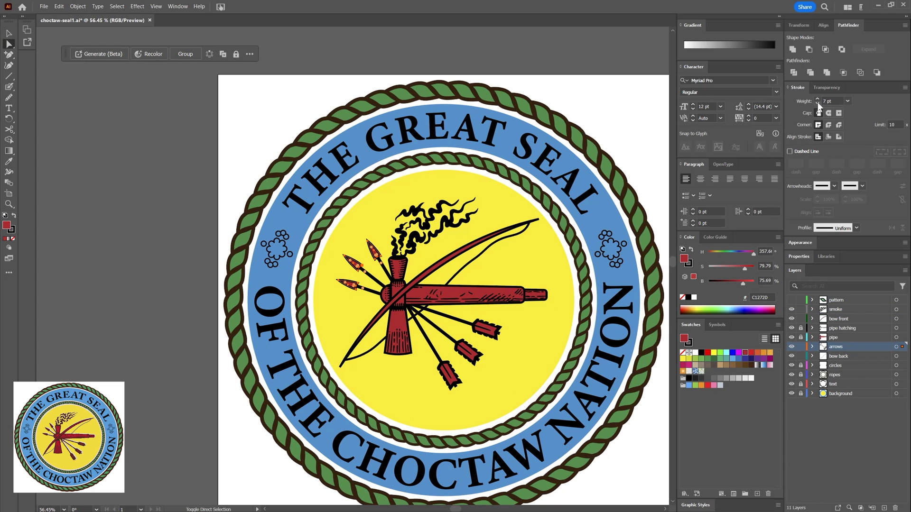
click(619, 138)
key(ctrl+z)
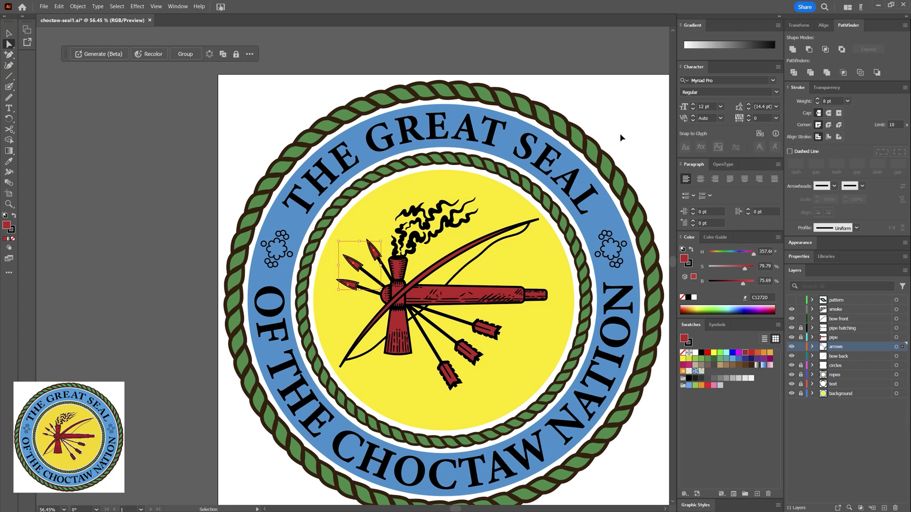
- Clear the arrowhead selection and save the file
click(625, 131)
key(v)
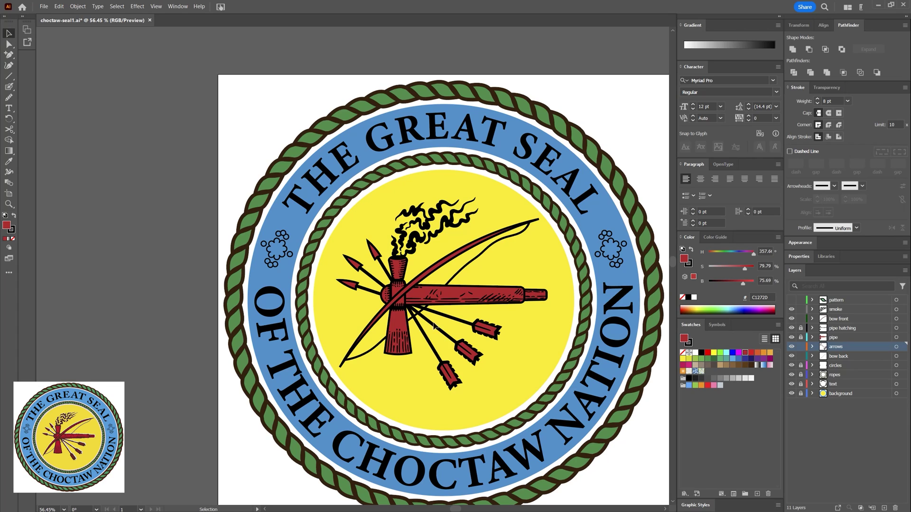
click(435, 326)
click(445, 353)
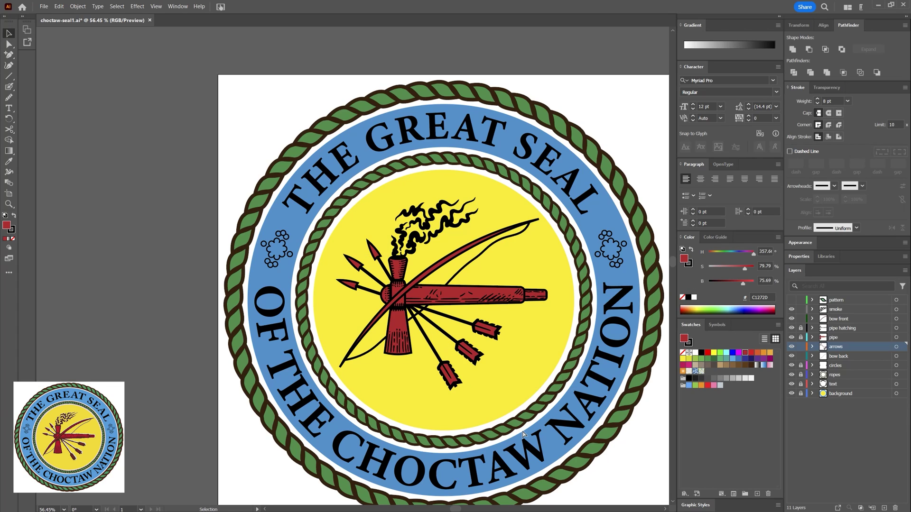
key(ctrl+s)
- Give the front bow's stroke round caps and round corner joins
click(498, 240)
click(829, 113)
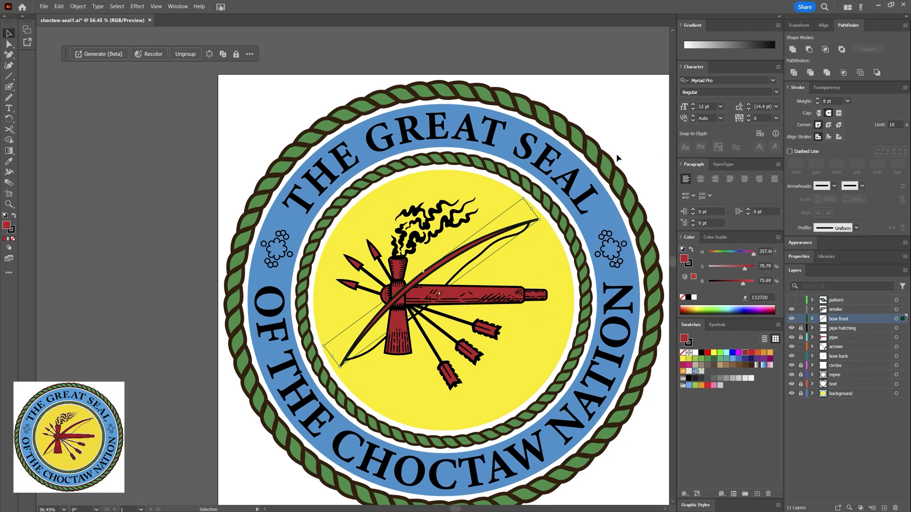
click(829, 125)
click(625, 155)
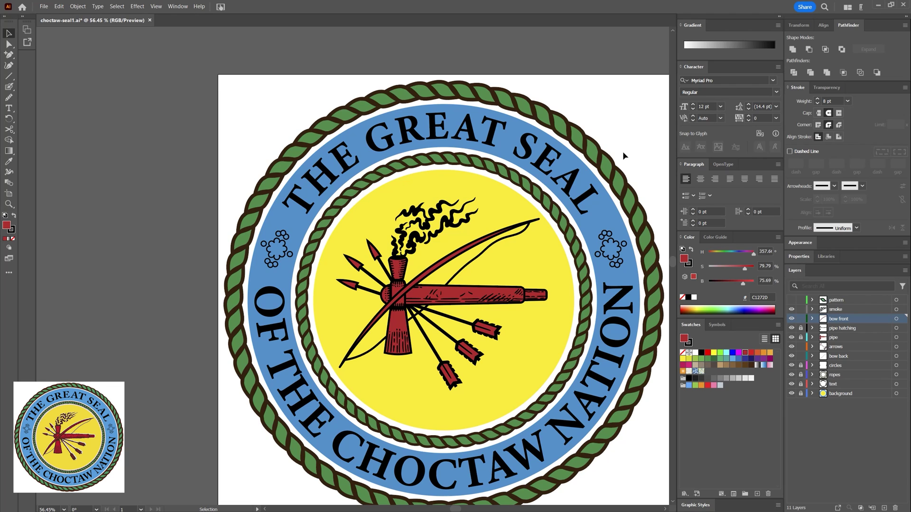
- Replace the two upper arrows with rotated copies of the lowest arrow and save the file
scroll(165, 160, up, 1)
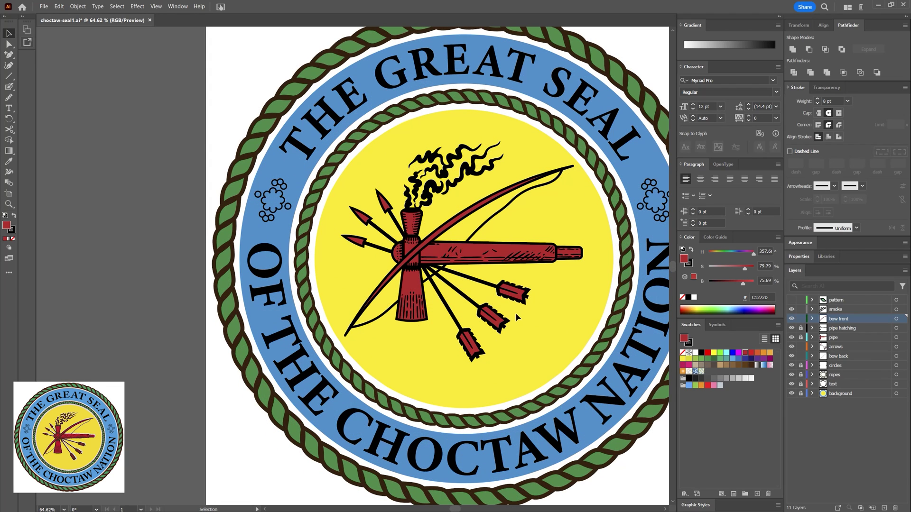
double_click(472, 343)
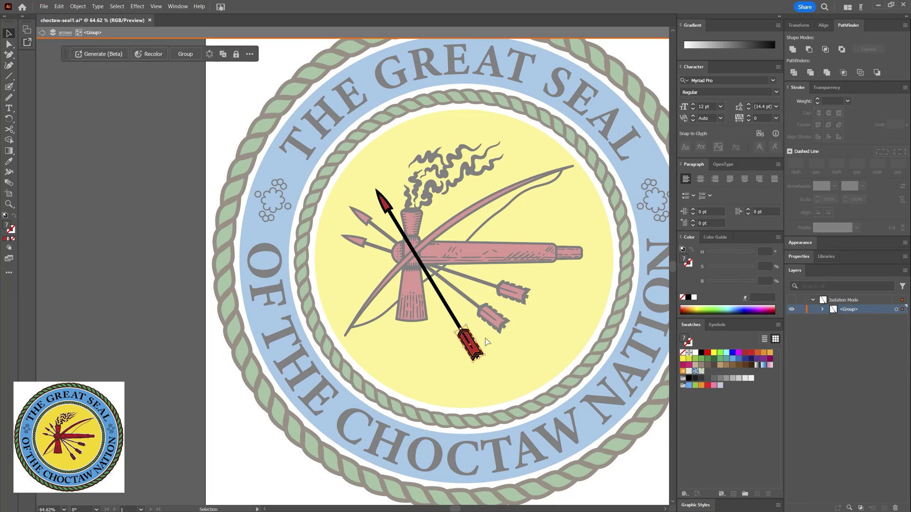
double_click(496, 343)
click(494, 340)
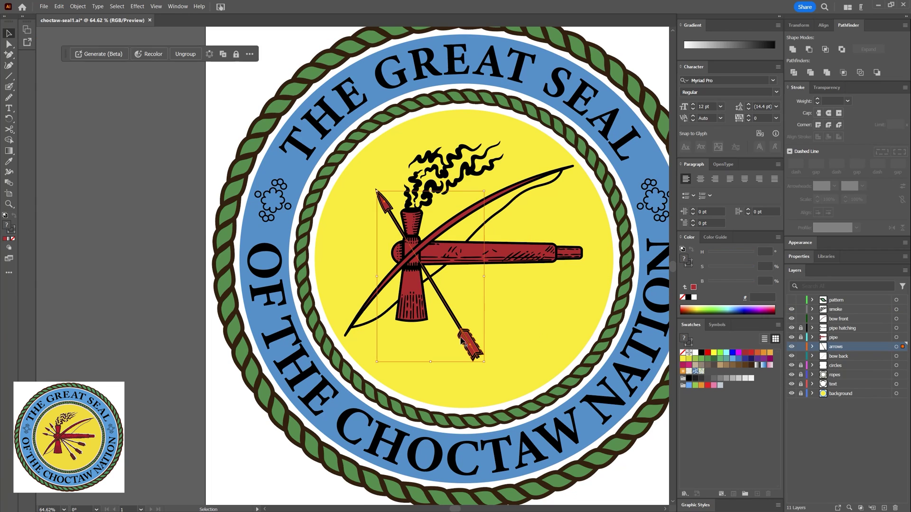
drag(508, 335, 477, 178)
click(533, 341)
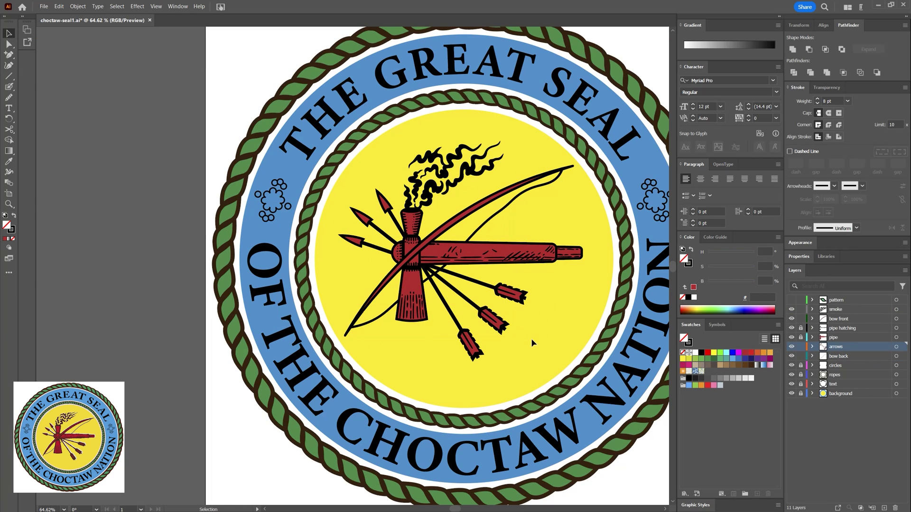
click(465, 278)
click(536, 313)
drag(454, 292, 366, 314)
key(ctrl+s)
key(z)
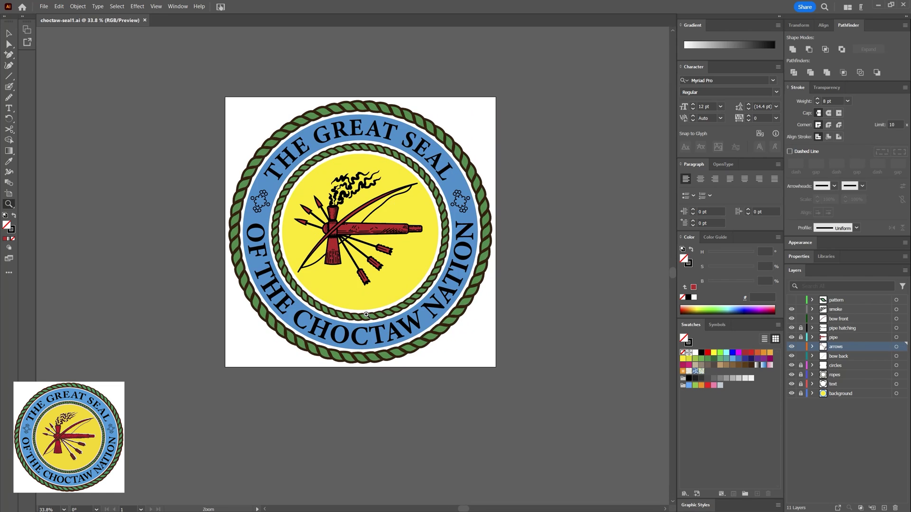
- Trim the arrow ends behind the fletchings with the Eraser tool and save the artwork as choctaw-seal2.ai
scroll(400, 274, up, 3)
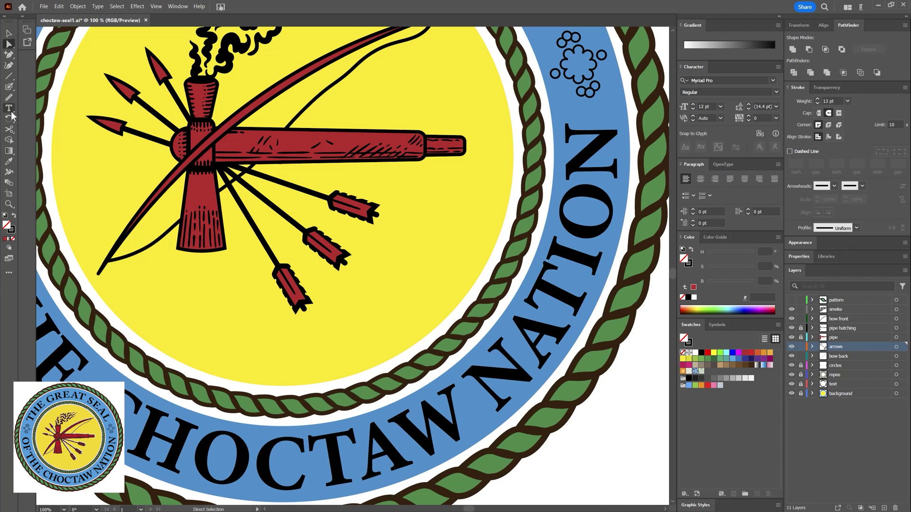
key(shift+e)
mouse_move(351, 254)
mouse_down()
mouse_move(344, 273)
mouse_move(292, 314)
mouse_move(324, 302)
mouse_up()
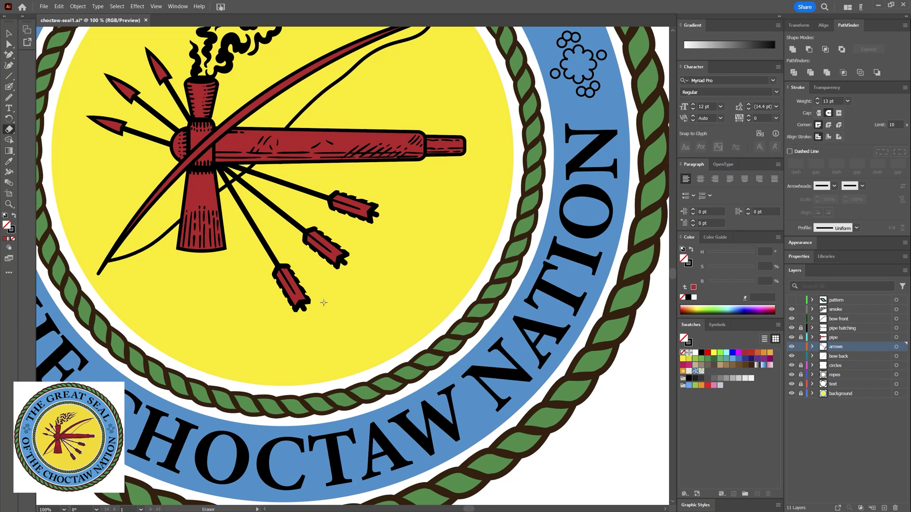
drag(378, 207, 378, 212)
click(9, 204)
alt+click(304, 314)
alt+click(304, 314)
alt+click(410, 230)
click(353, 257)
drag(379, 269, 416, 308)
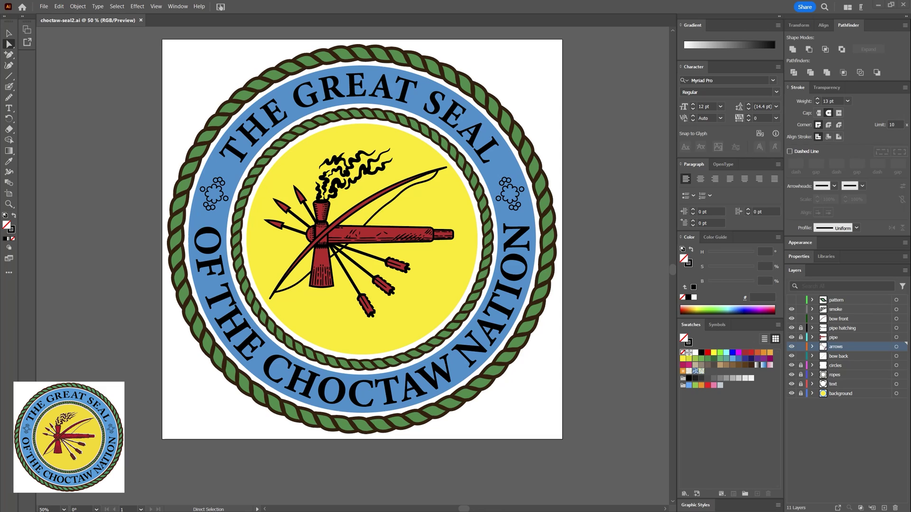
- Apply a Roughen effect to the three arrow shafts with a detail of 10 per inch and corner points
key(ctrl+f)
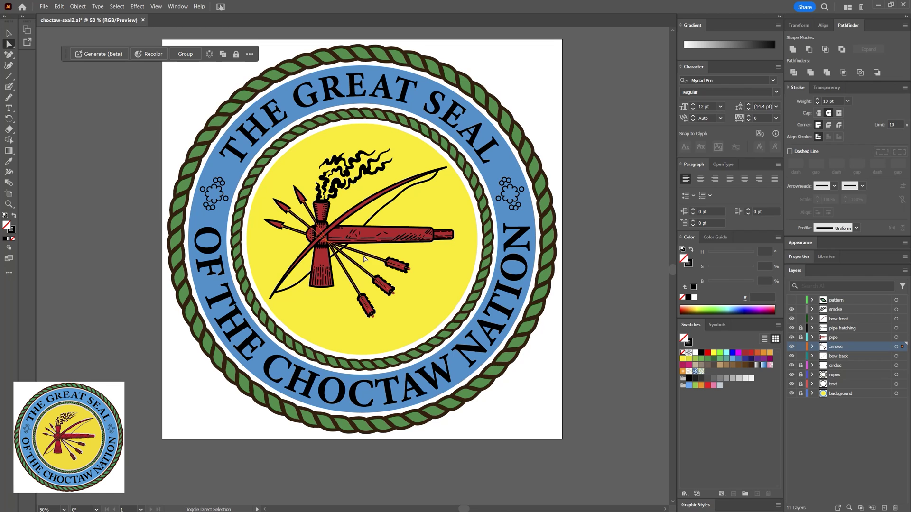
click(138, 6)
mouse_move(157, 64)
click(88, 88)
click(507, 248)
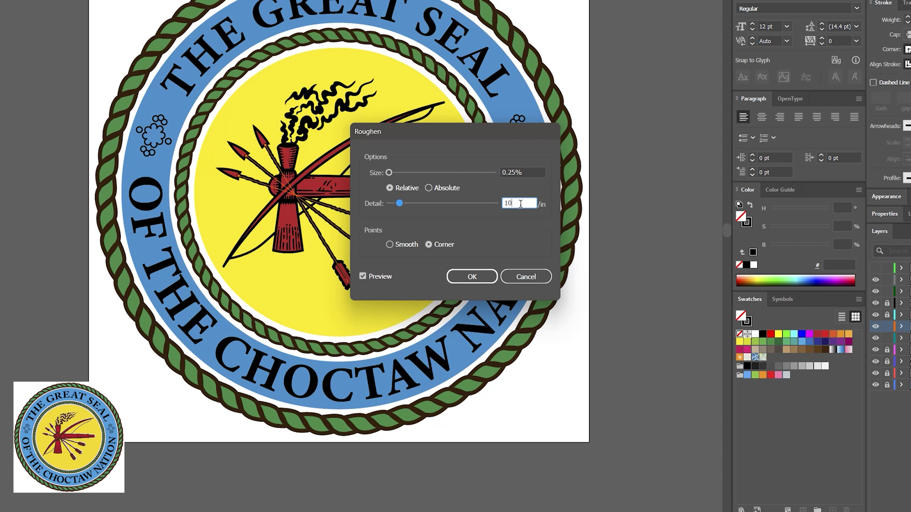
click(471, 276)
click(579, 267)
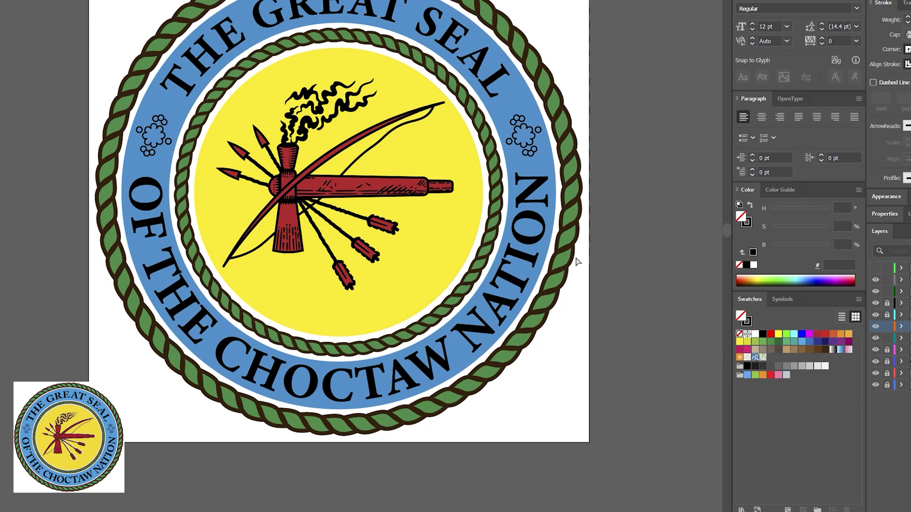
- Apply the Roughen effect to the front bow, fine-tuning the amount of detail
click(137, 7)
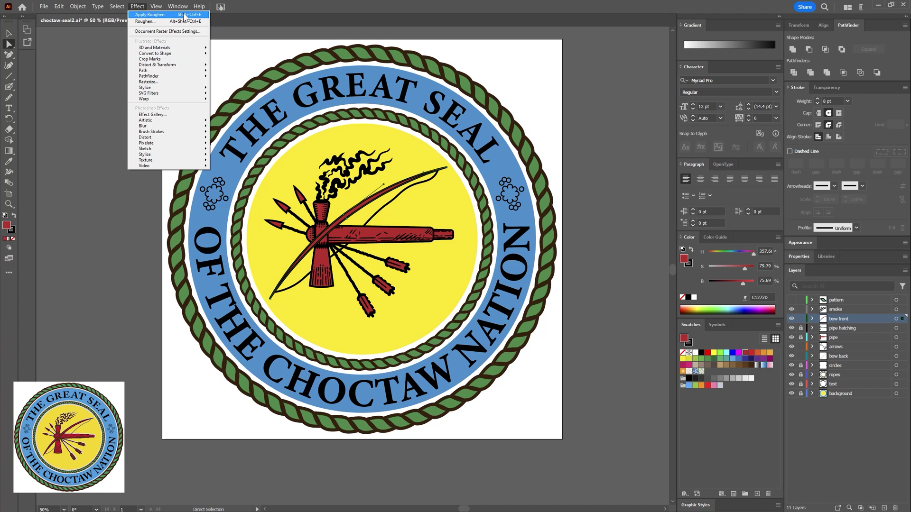
click(147, 23)
drag(407, 247, 412, 247)
click(469, 306)
click(554, 295)
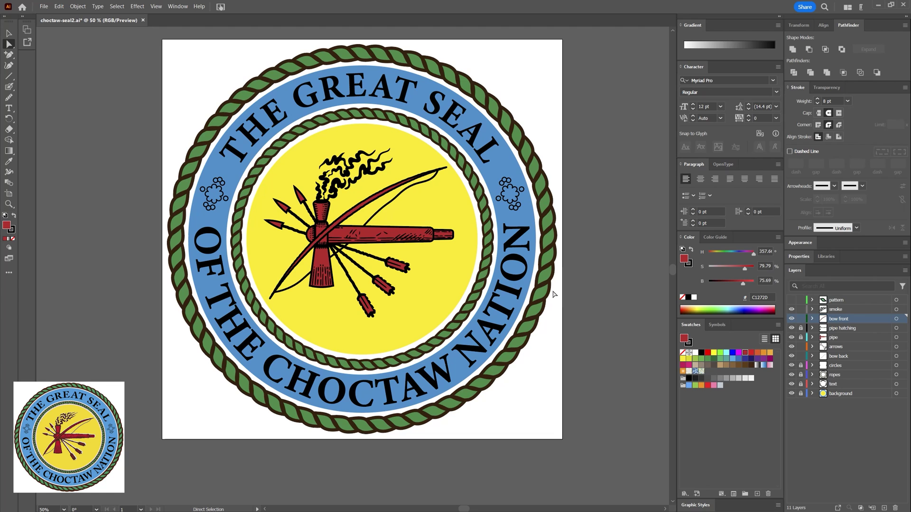
- Apply the Roughen effect to the shapes on the unlocked pipe layer
scroll(368, 260, up, 3)
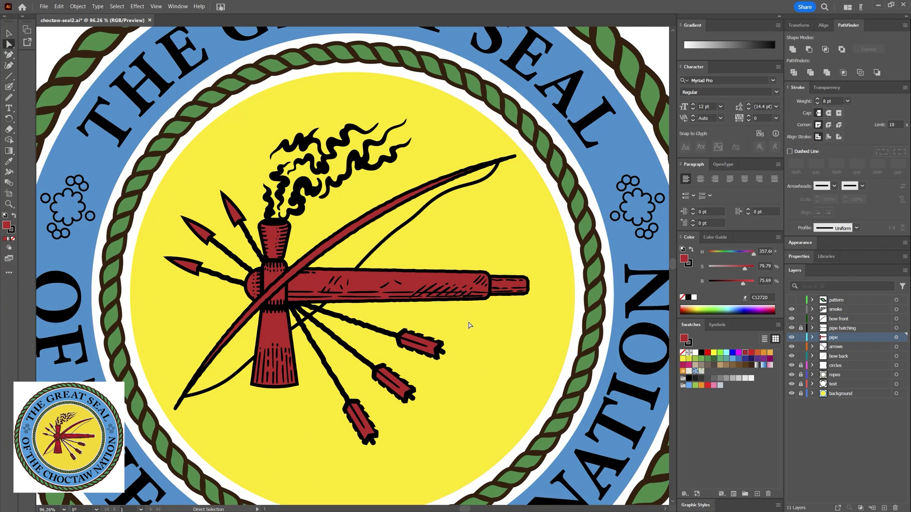
click(370, 307)
key(alt+shift+ctrl+e)
click(498, 277)
click(472, 307)
- Draw a short line at the fletched end of the uppermost arrow with the Line Segment tool
click(358, 405)
click(449, 353)
scroll(448, 353, up, 2)
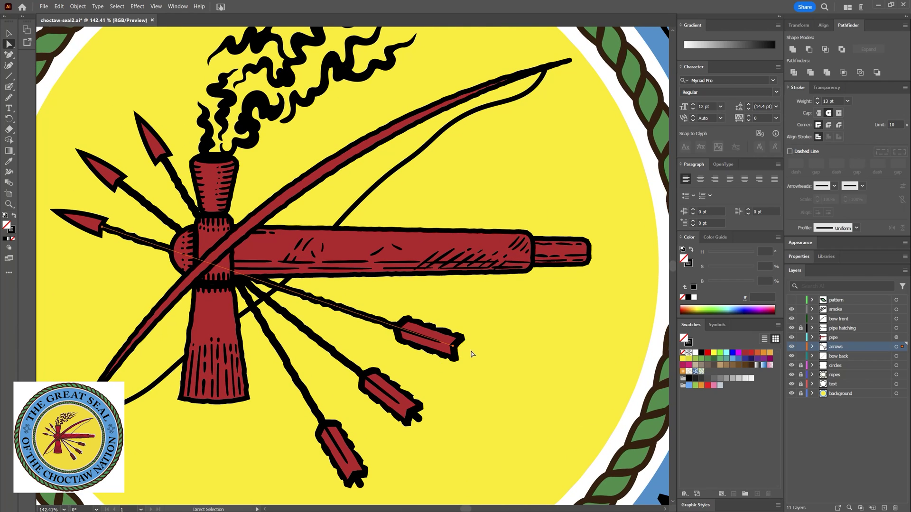
key(backslash)
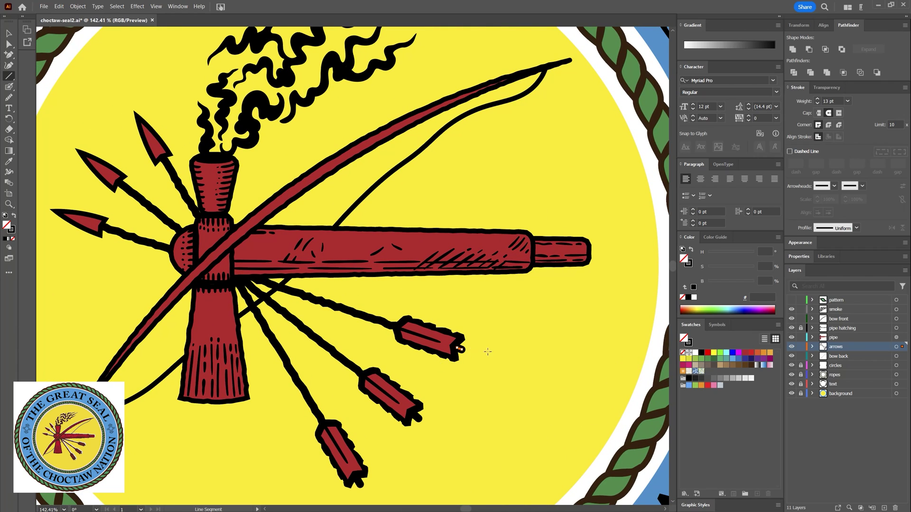
key(v)
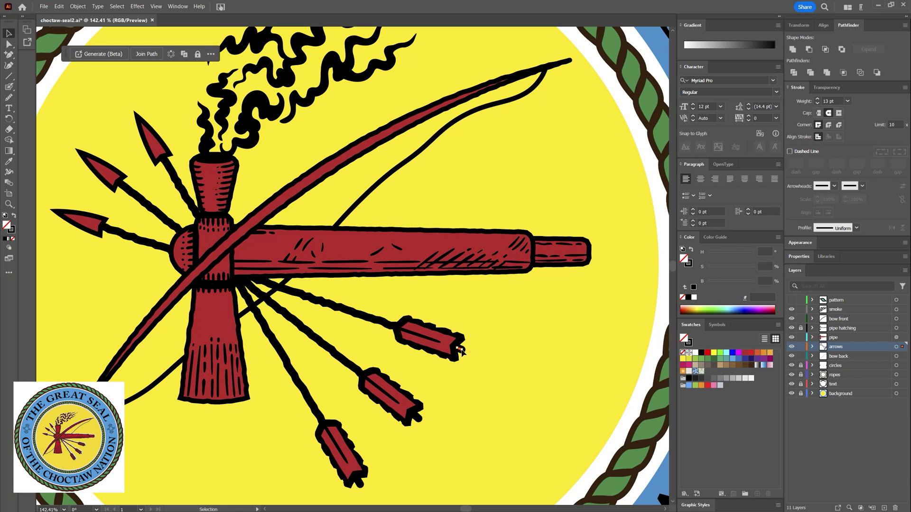
- Roughen the pipe hatching with an absolute size of 2 px, a detail of 10 per inch and corner points
key(p)
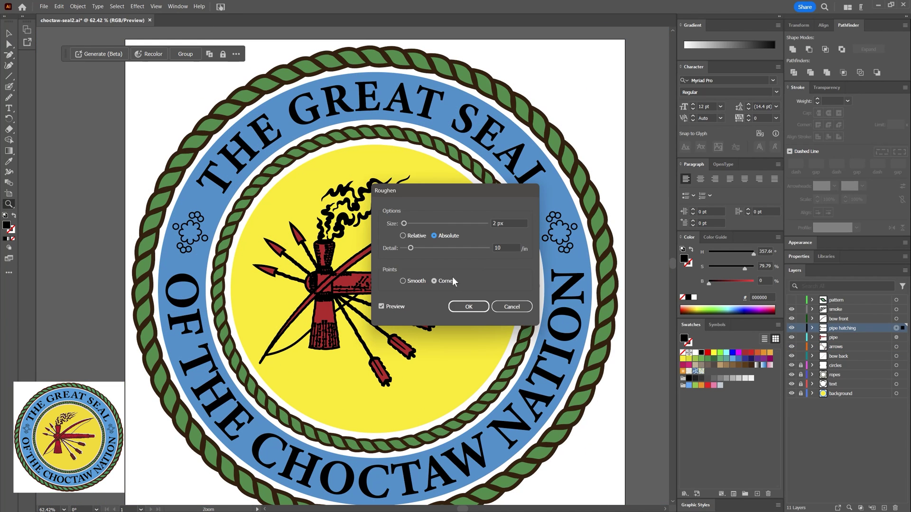
click(461, 308)
key(v)
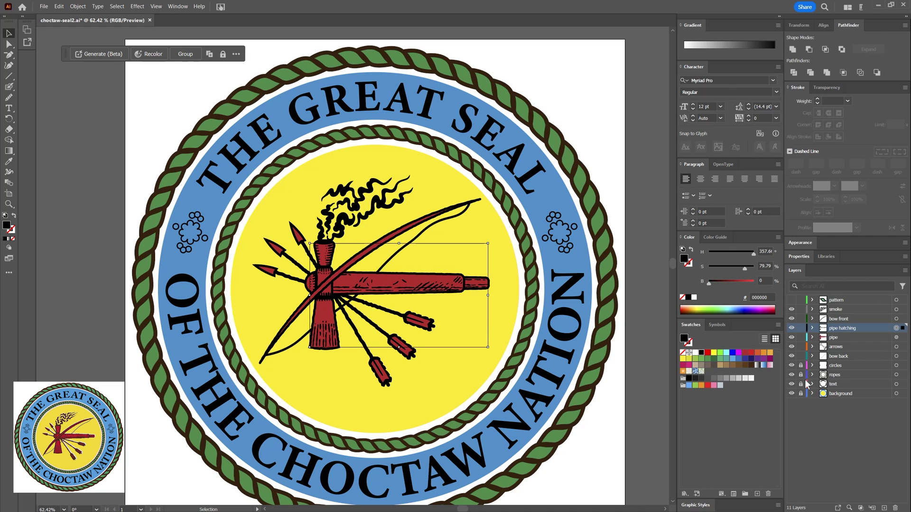
- Roughen the artwork on the ropes layer with an absolute size of 2 px and a detail of 7 per inch
click(896, 375)
click(137, 6)
click(152, 26)
click(404, 223)
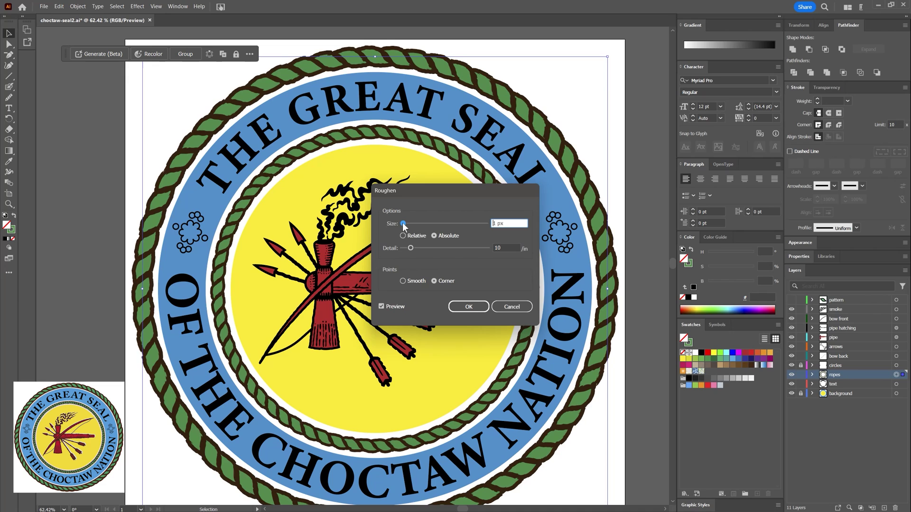
drag(411, 249, 409, 249)
drag(405, 247, 407, 248)
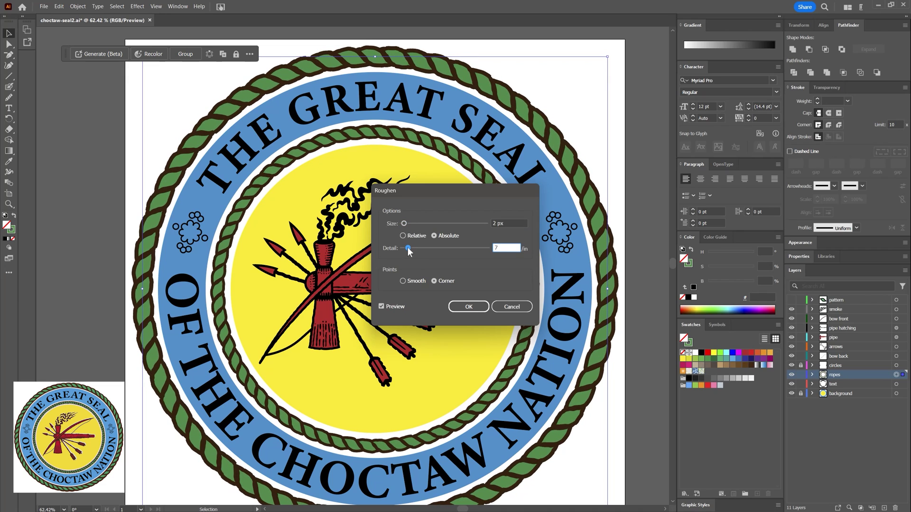
key(Return)
- Unlock the remaining layers and roughen the arrowheads with an absolute size of 1 px, detail 20 per inch and corner points
key(ctrl+shift+a)
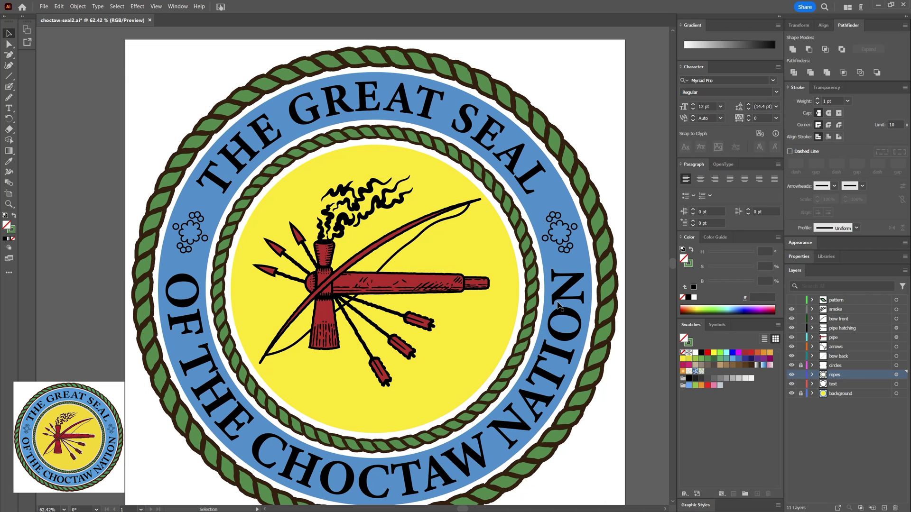
key(ctrl+alt+2)
key(ctrl+alt+shift+e)
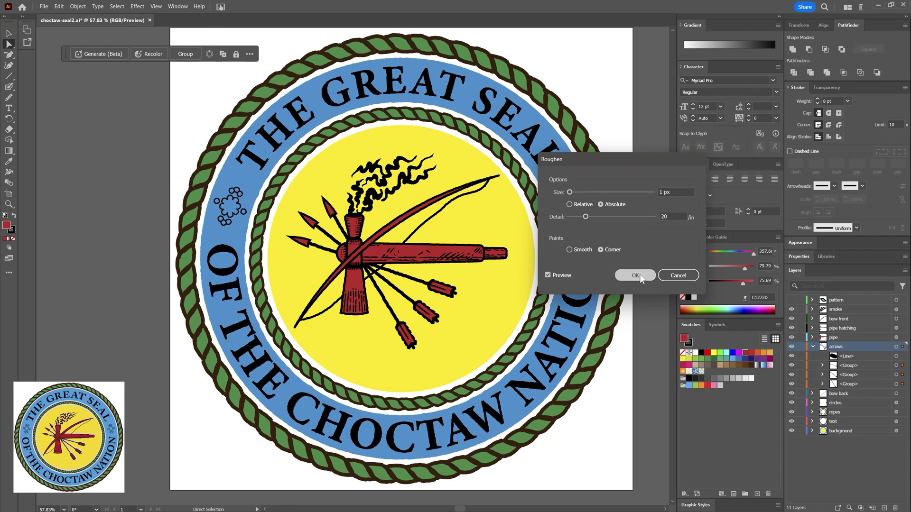
click(636, 275)
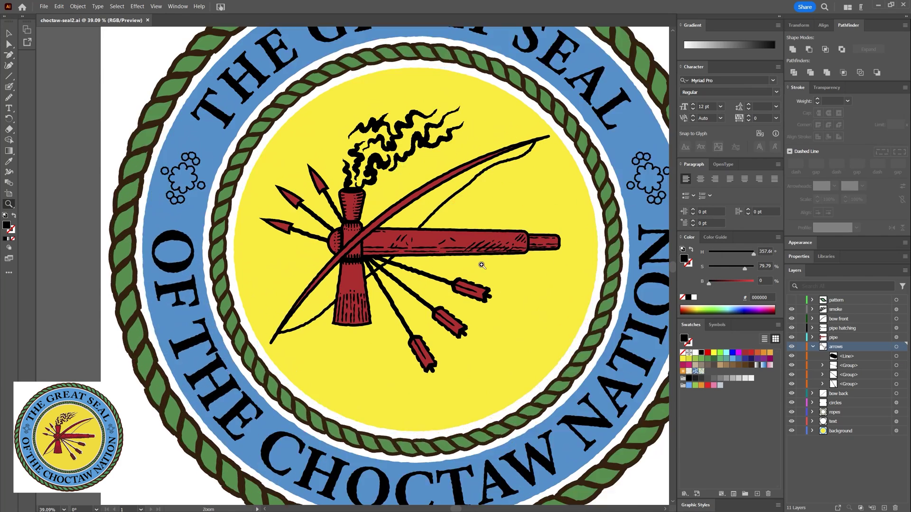
- Create a new layer named outline directly above the background layer
drag(482, 264, 484, 274)
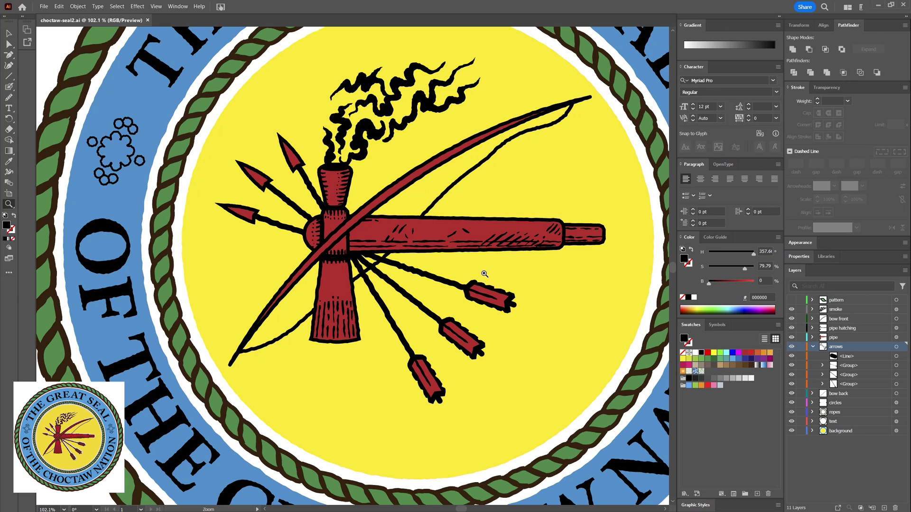
drag(484, 273, 405, 318)
drag(467, 379, 412, 340)
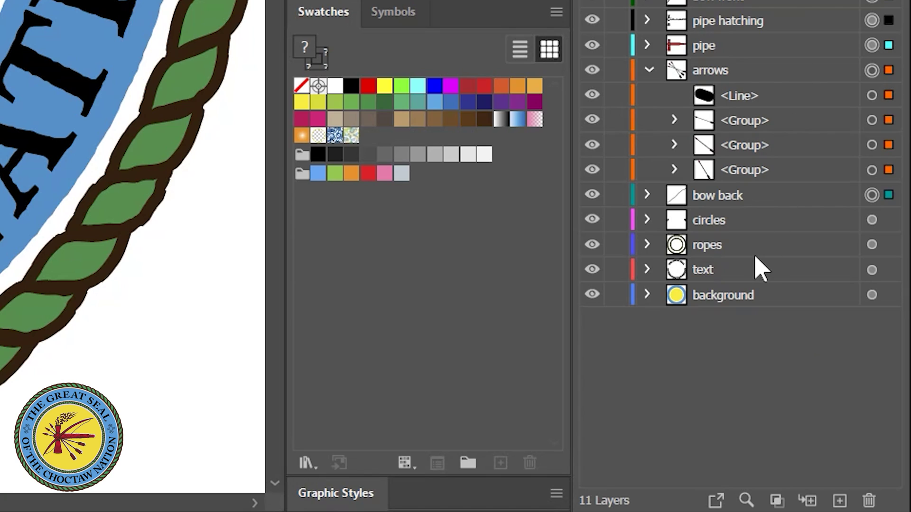
click(857, 431)
click(884, 508)
text(outline)
key(Return)
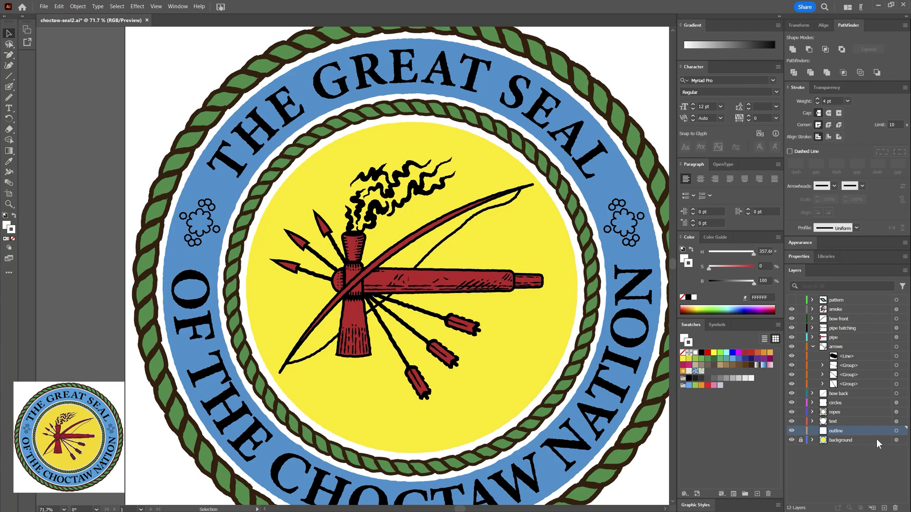
- Lock the text, ropes, circles, bow back, arrows, bow front and smoke layers
key(ctrl+a)
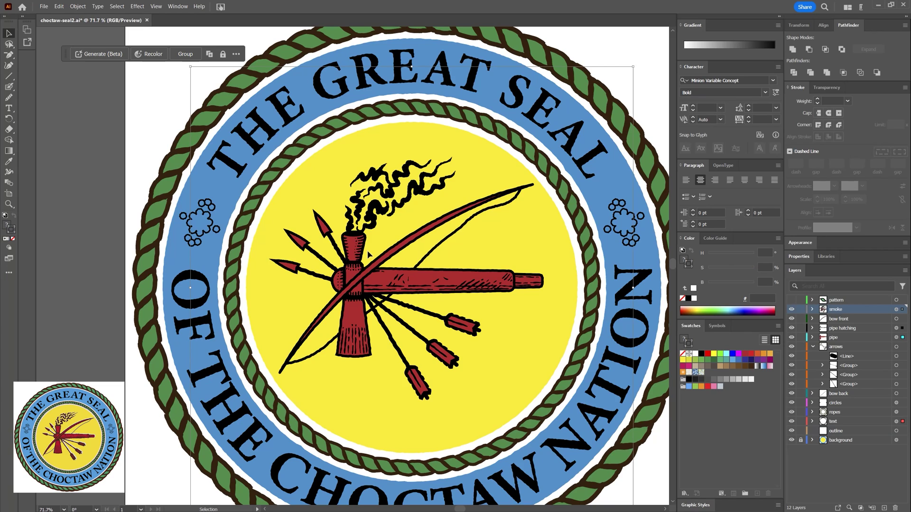
drag(801, 421, 801, 393)
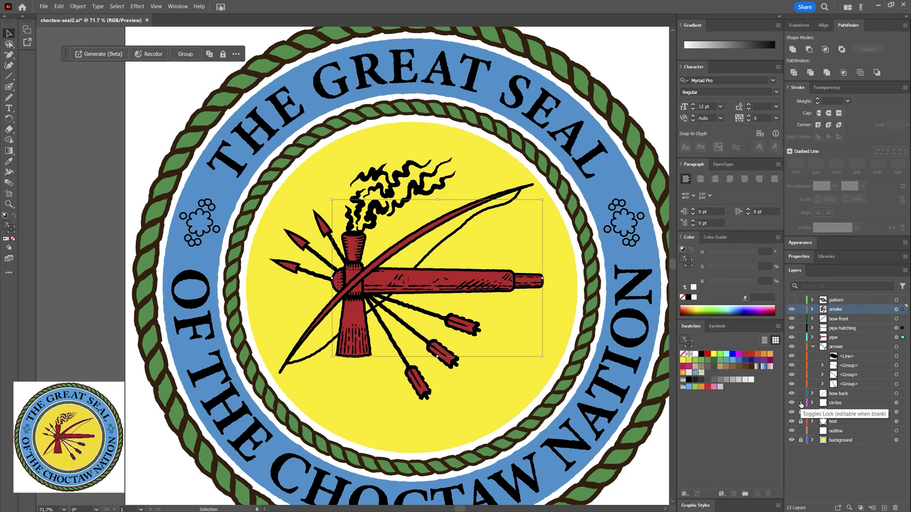
click(800, 346)
drag(801, 318, 801, 309)
- Raise the top of the pipe's bowl slightly together with its rim ellipse and hatching
key(q)
drag(378, 228, 366, 228)
scroll(356, 237, up, 2)
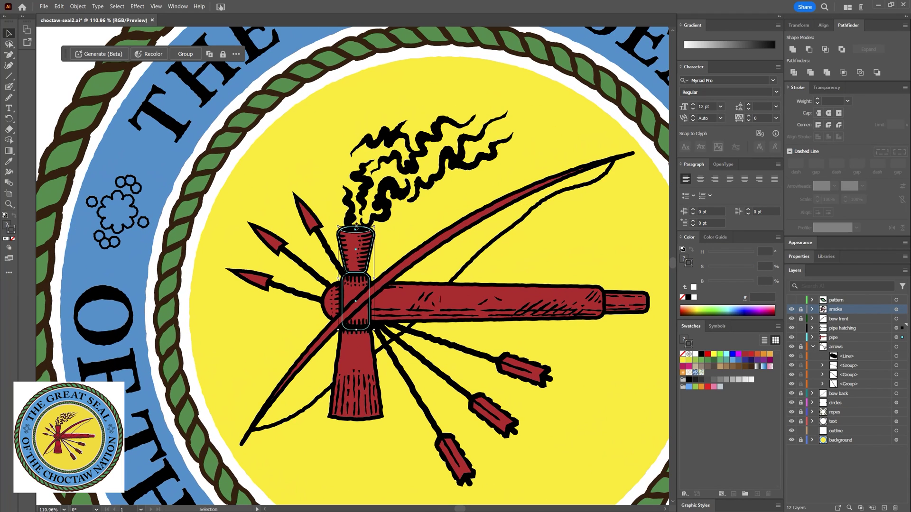
key(v)
double_click(356, 240)
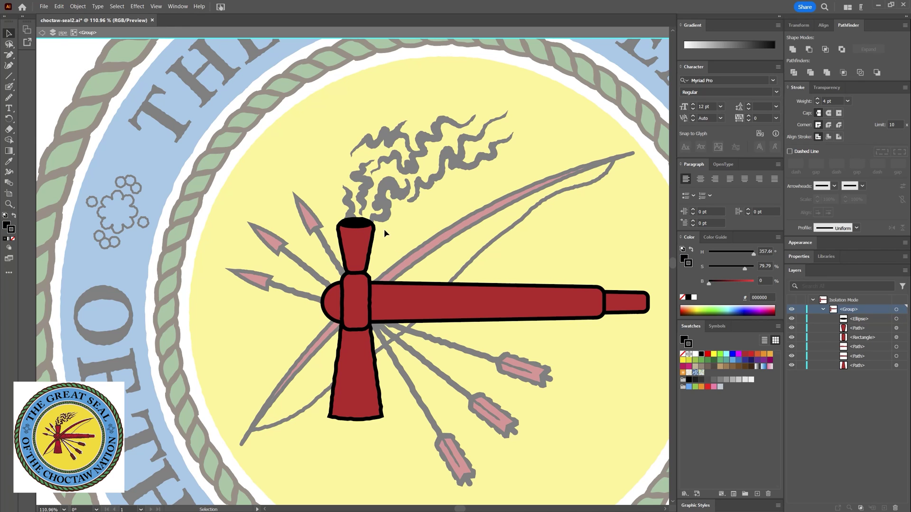
key(Escape)
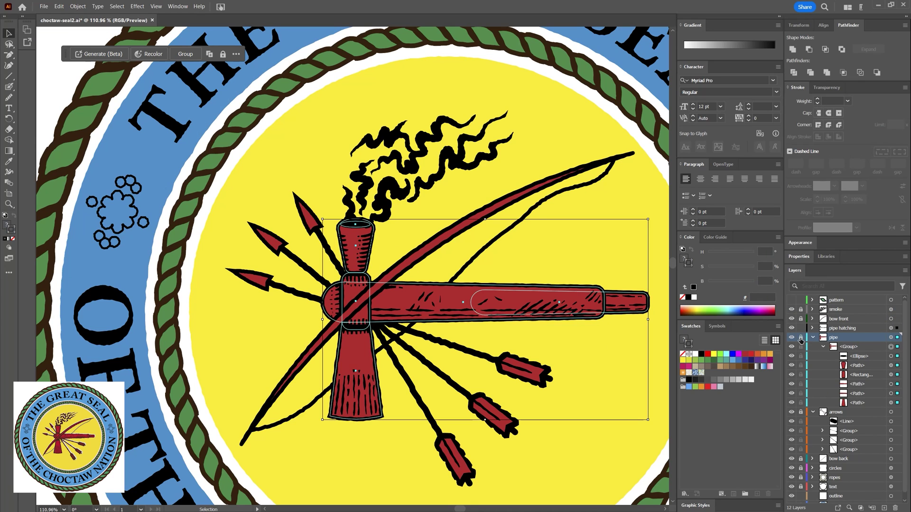
- Unlock the smoke layer and move the smoke up to suit the taller pipe bowl
click(398, 199)
drag(398, 199, 396, 187)
click(412, 213)
key(z)
drag(449, 306, 290, 315)
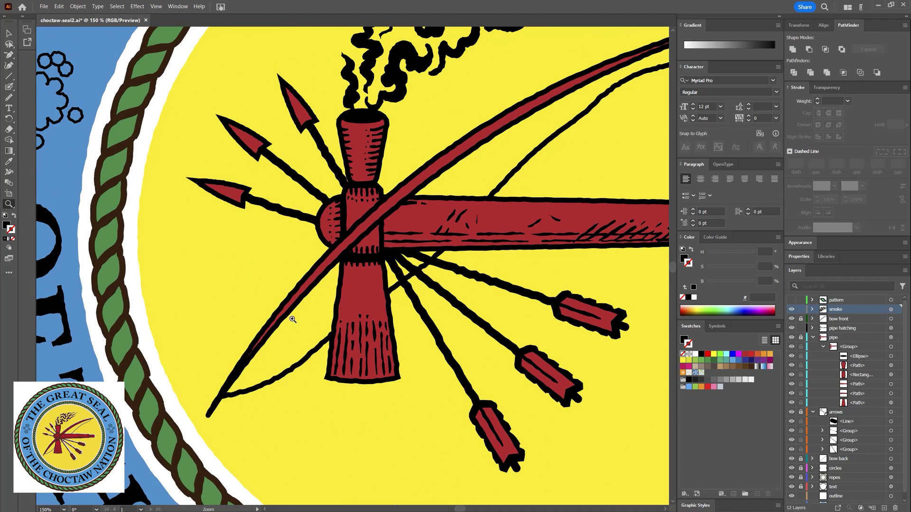
- Lock the pipe hatching layer and pull the side points of the pipe's lower flared part slightly inward with the Curvature tool
key(v)
click(801, 328)
double_click(365, 382)
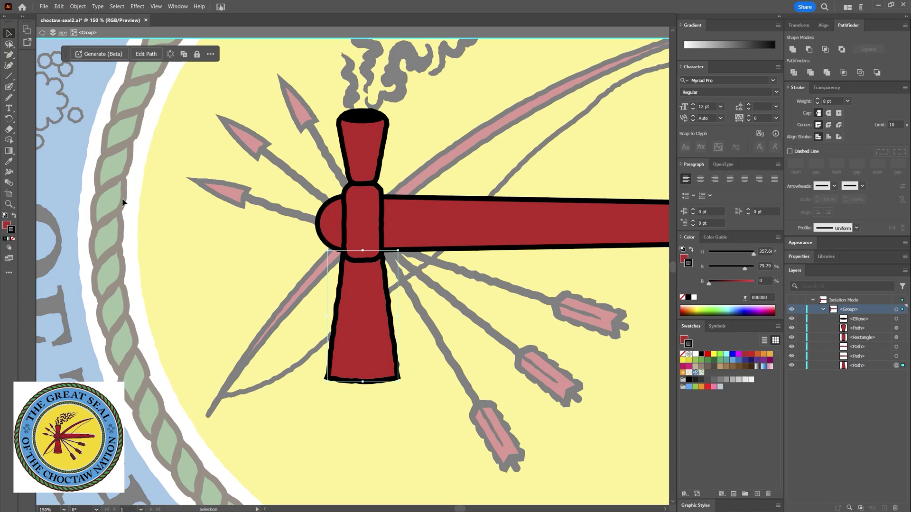
key(shift+grave)
click(366, 382)
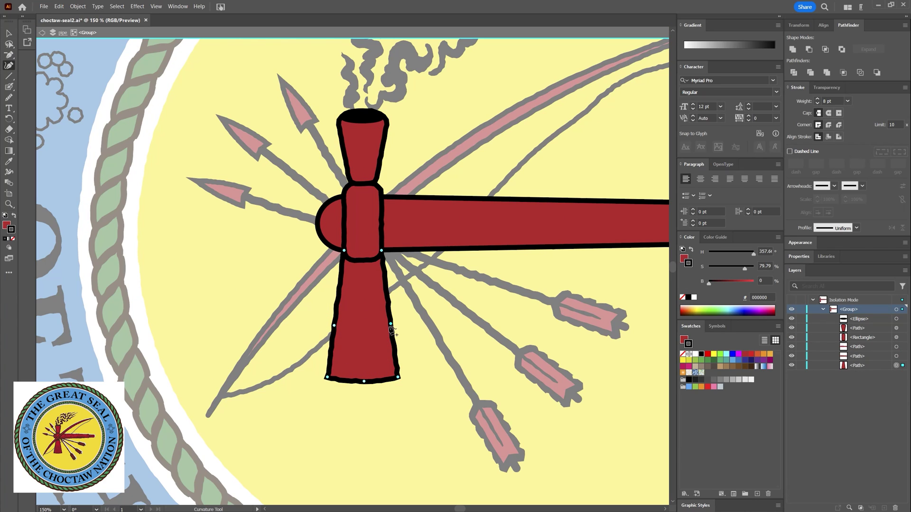
click(391, 324)
drag(391, 324, 389, 324)
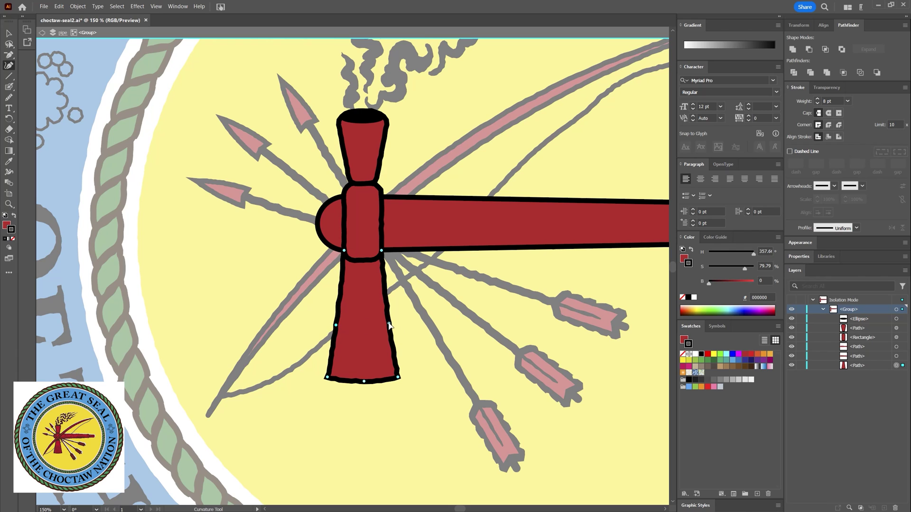
key(v)
double_click(438, 375)
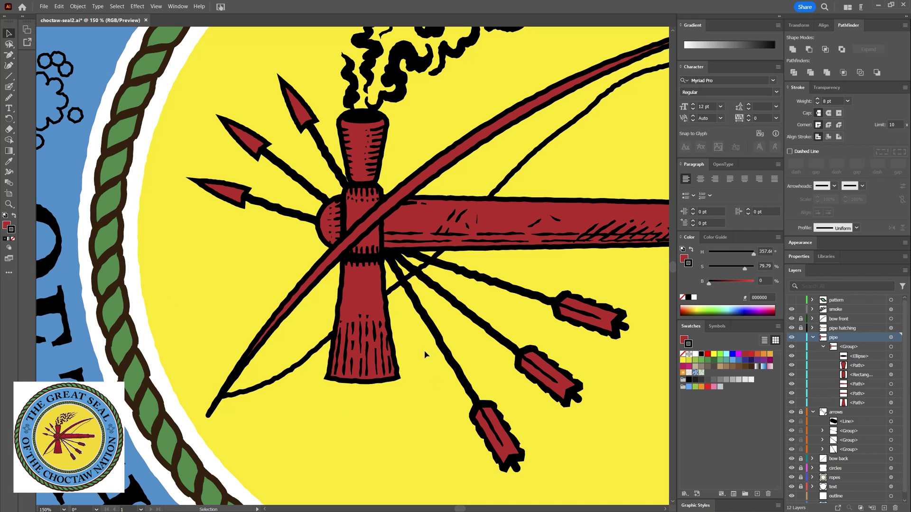
- Lock the pipe layer, touch up the hatching on the pipe's lower flared part and save the file
double_click(377, 353)
double_click(432, 358)
click(801, 338)
double_click(400, 343)
key(Escape)
key(z)
mouse_move(400, 343)
mouse_down()
mouse_move(307, 389)
mouse_move(380, 407)
mouse_move(429, 390)
mouse_up()
key(ctrl+0)
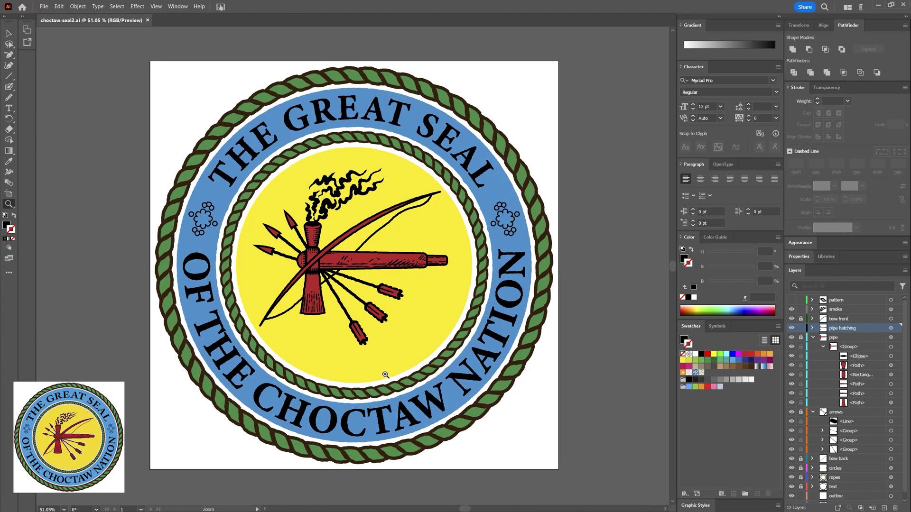
- Unlock the bow front, pipe, arrows and bow back layers, collapsing the expanded pipe and arrows layers
click(801, 319)
click(813, 337)
click(801, 337)
click(801, 347)
click(813, 347)
click(801, 356)
click(800, 366)
click(800, 365)
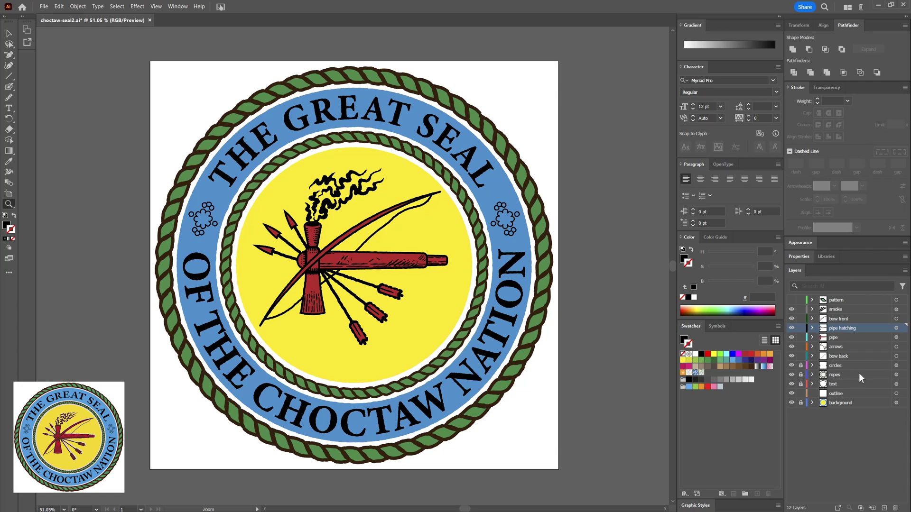
- Group all the unlocked central artwork and expand its appearance
key(ctrl+a)
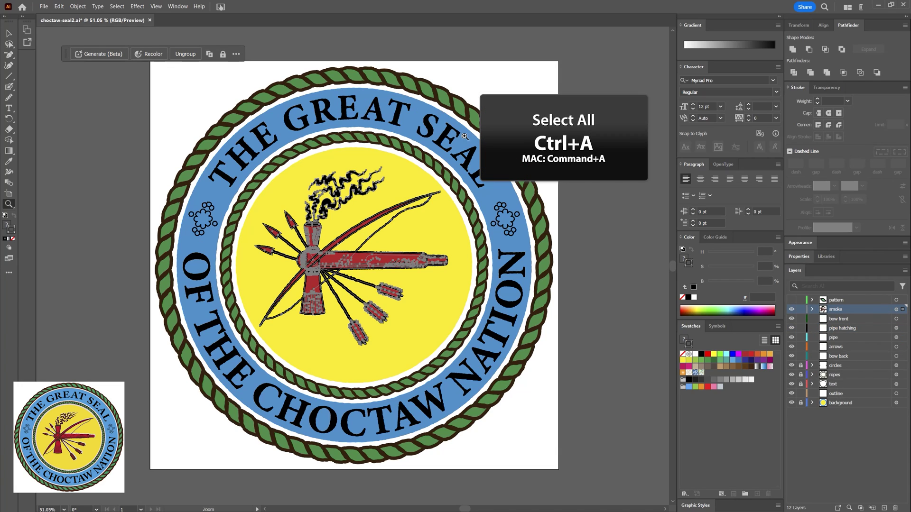
key(ctrl+g)
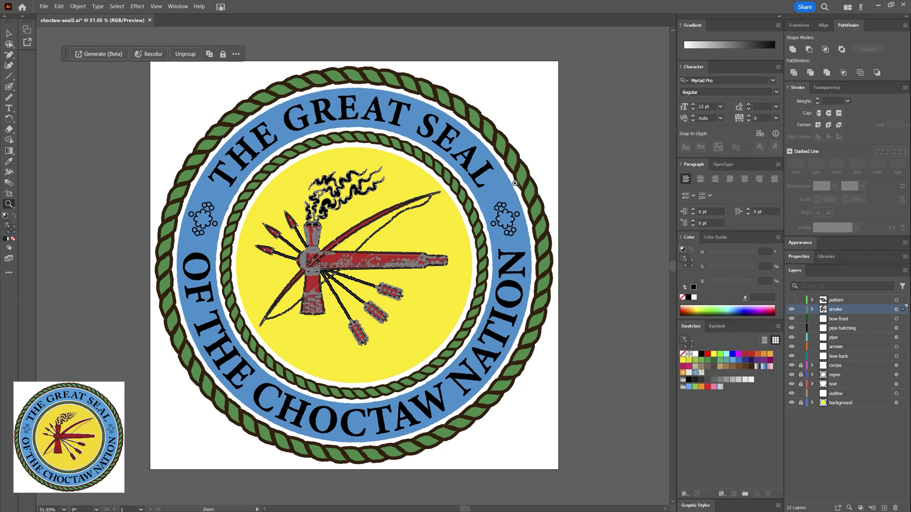
click(79, 7)
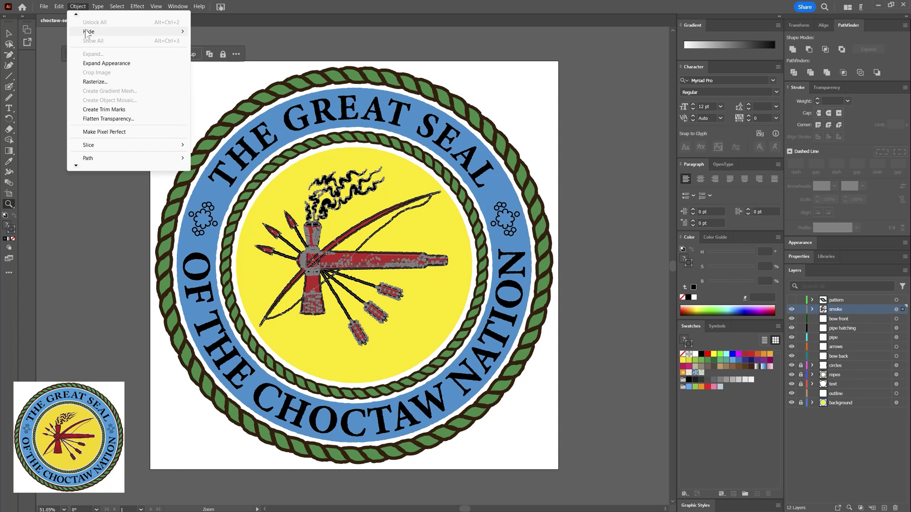
click(95, 65)
click(95, 219)
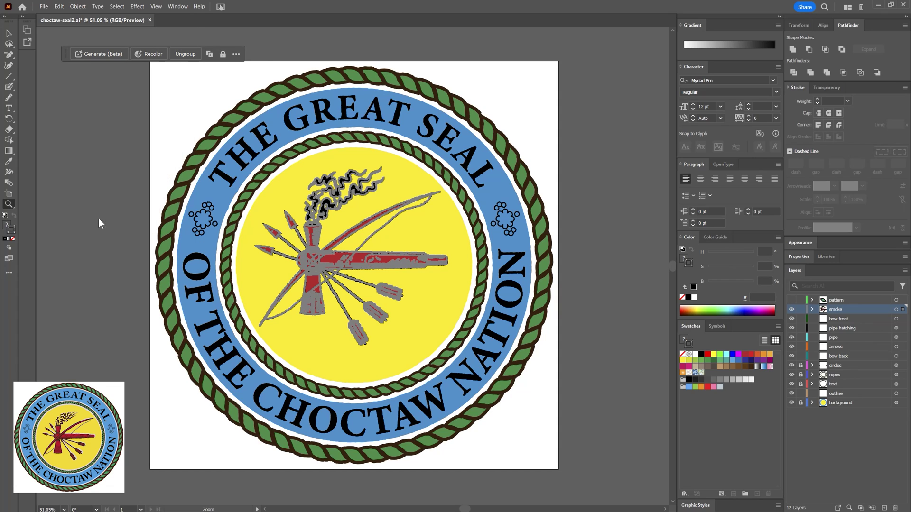
- Fill the expanded group white and unite it into one silhouette on an outline layer below the bow back layer
click(694, 298)
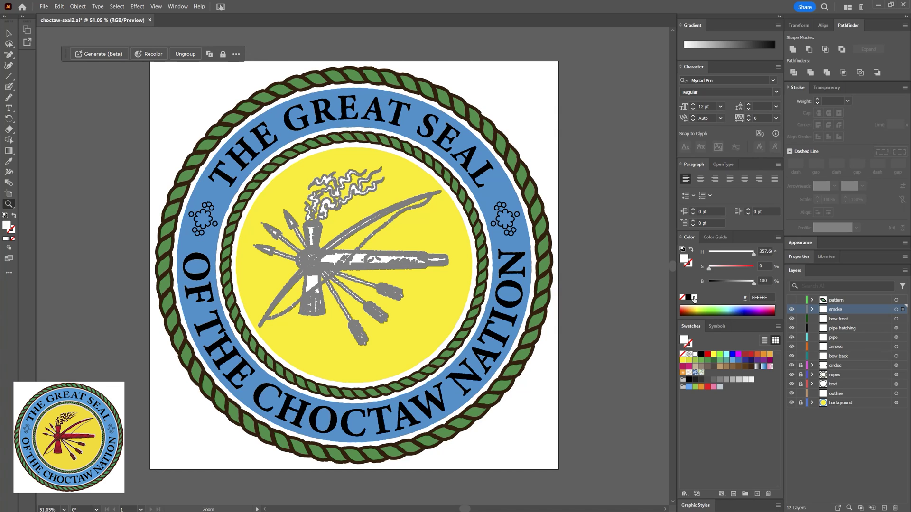
click(792, 50)
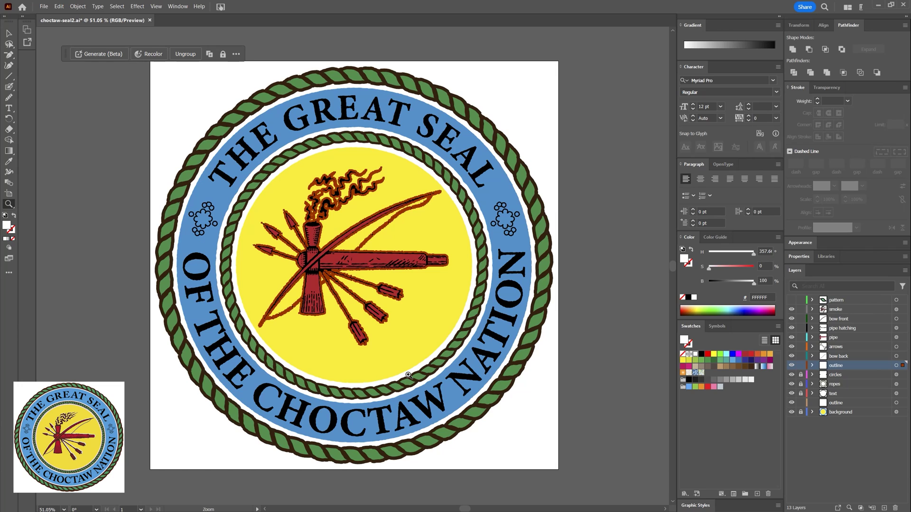
click(9, 33)
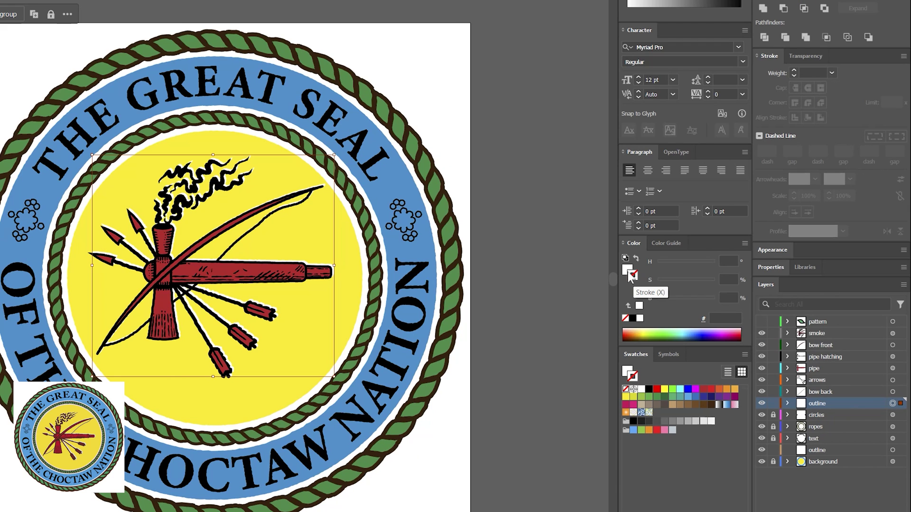
- Give the silhouette on the outline layer a white 5 pt stroke and lock that layer
click(689, 263)
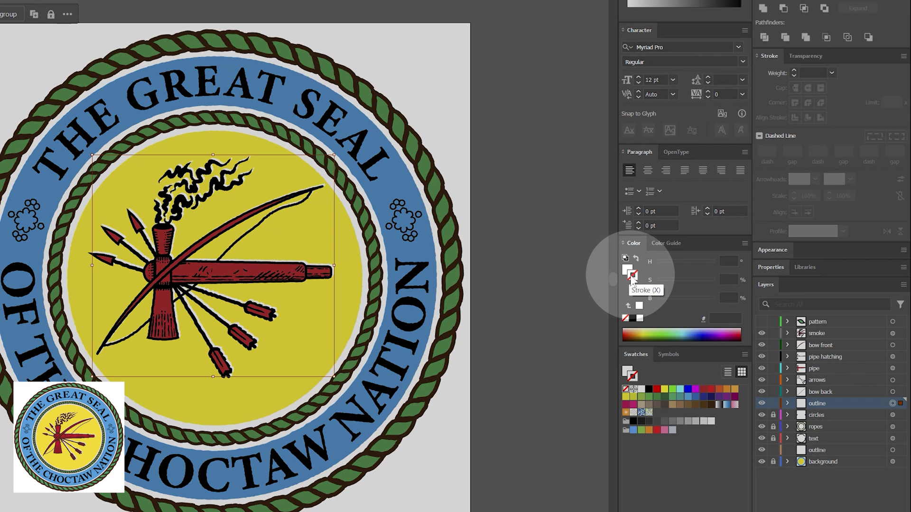
click(639, 319)
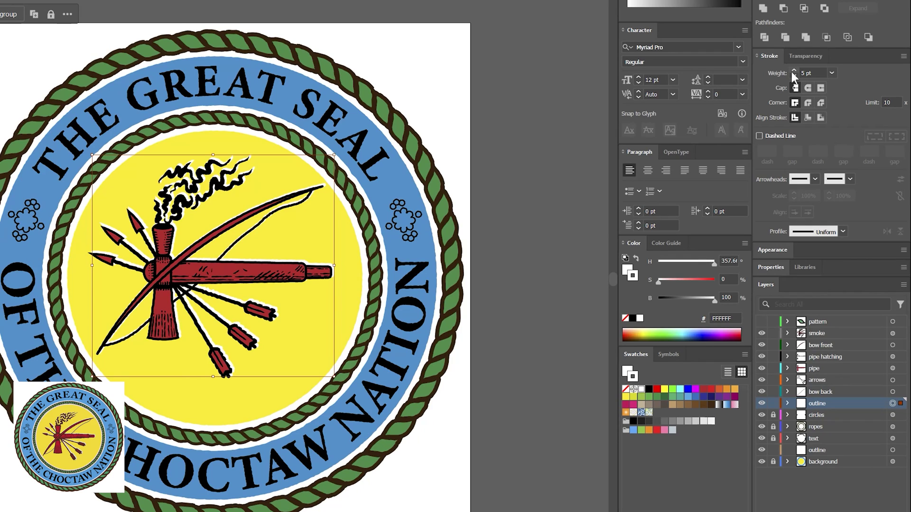
click(502, 234)
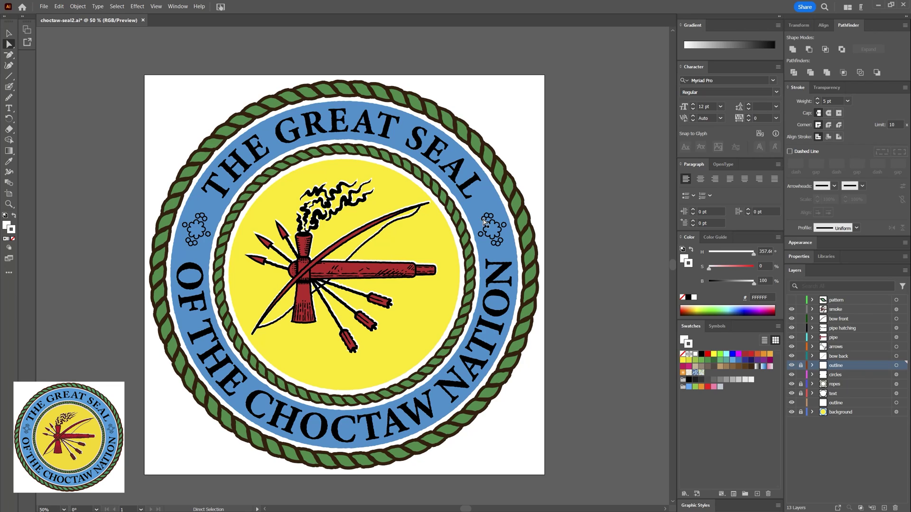
- Try to move the small circles of the ornament beside the ring lettering, and undo the move
click(484, 222)
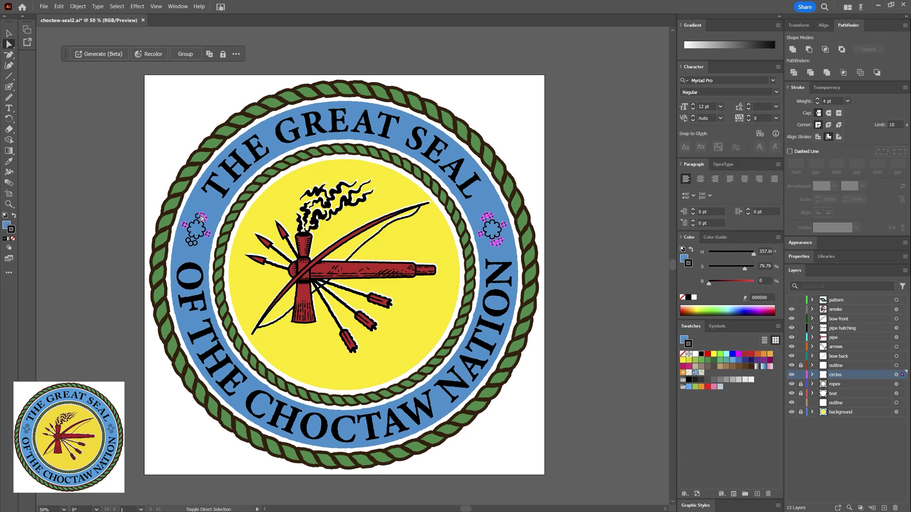
key(v)
drag(196, 223, 207, 219)
double_click(500, 229)
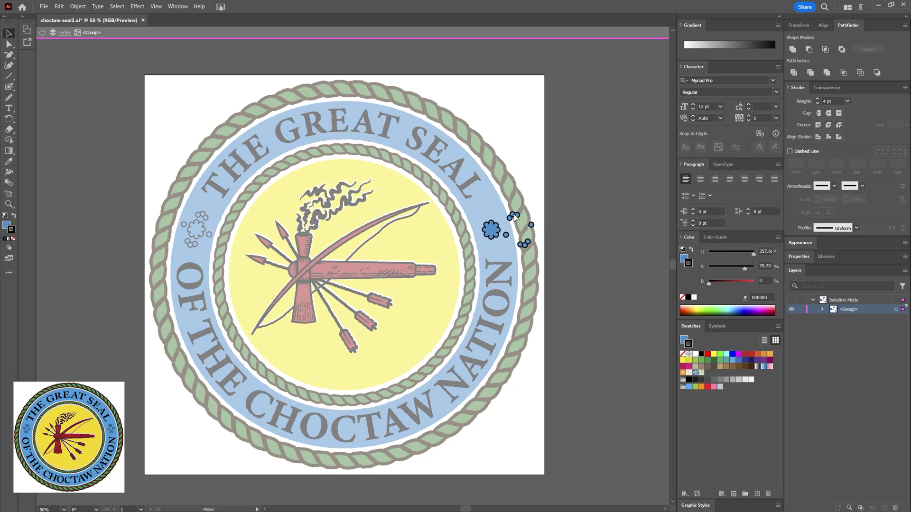
key(a)
key(ctrl+z)
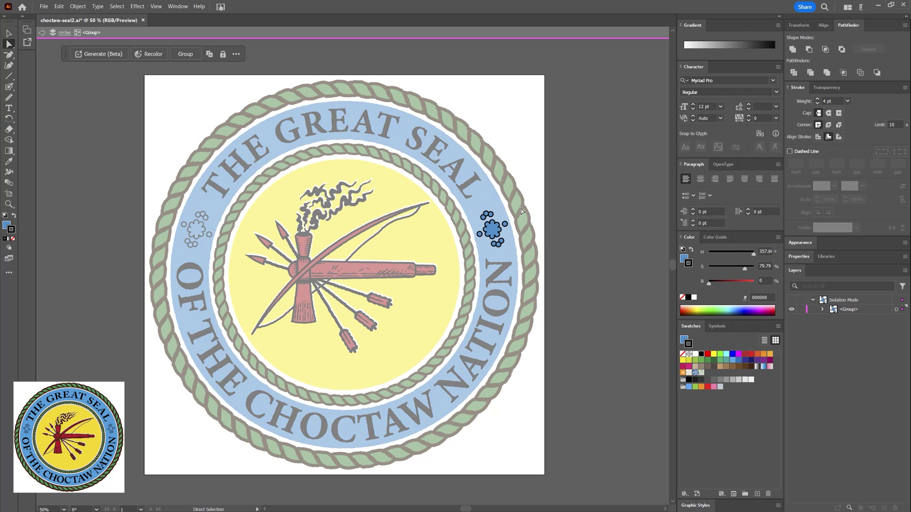
key(Escape)
- Enlarge the artboard slightly and proportionally from its center to leave more margin around the seal
key(ctrl+minus)
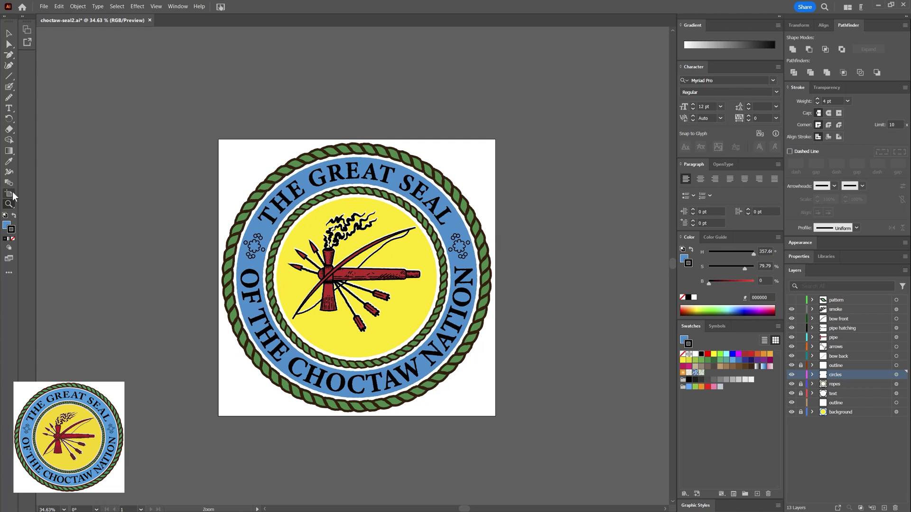
click(8, 194)
drag(496, 139, 505, 137)
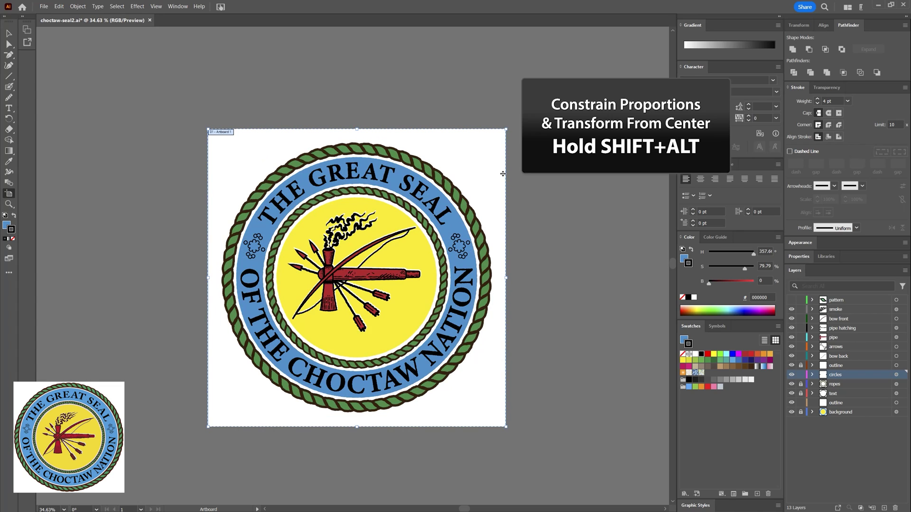
- Scale the outer rope ring up slightly from its center
key(v)
click(487, 266)
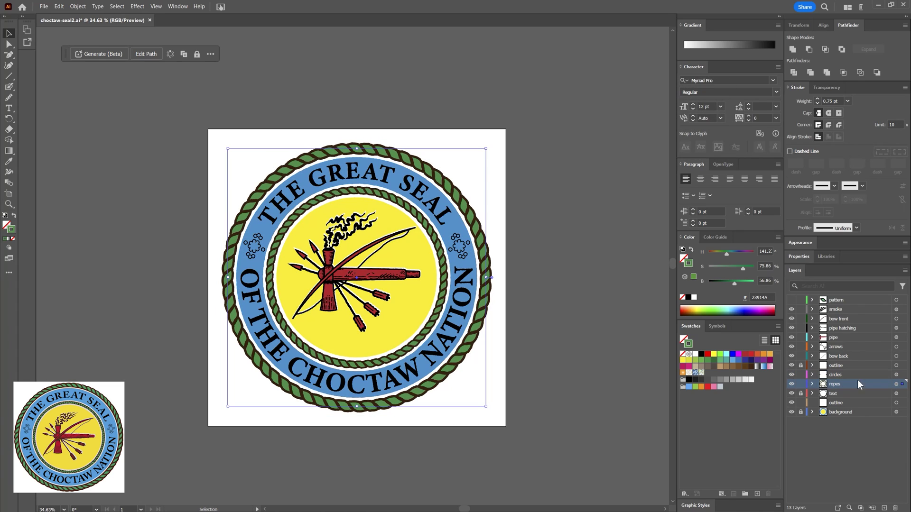
drag(488, 146, 498, 142)
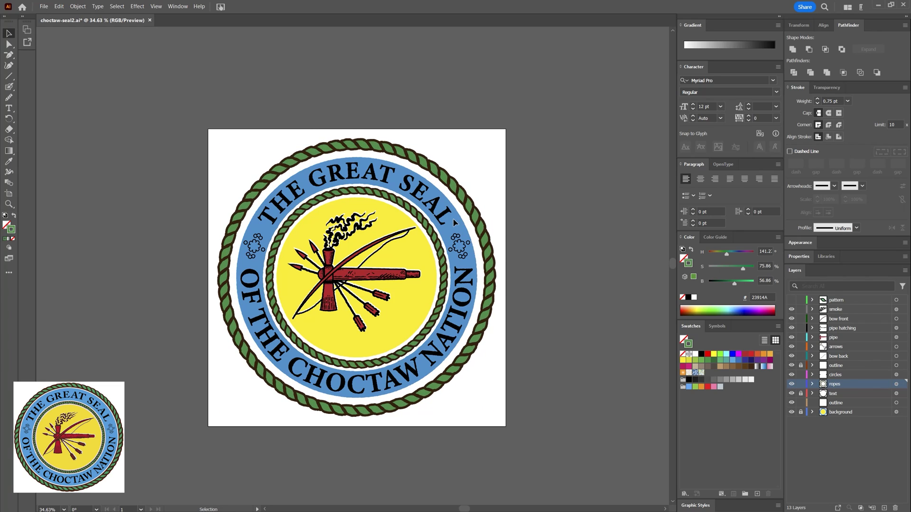
- Enlarge the blue ring from its center, set its stroke weight to 220 pt, and lock the background and other layers
click(801, 411)
click(450, 226)
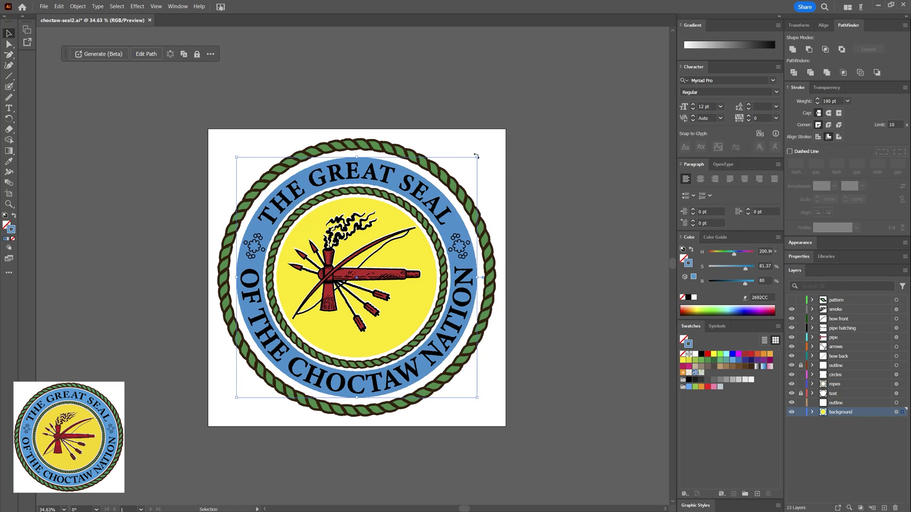
drag(476, 157, 483, 152)
drag(801, 412, 801, 318)
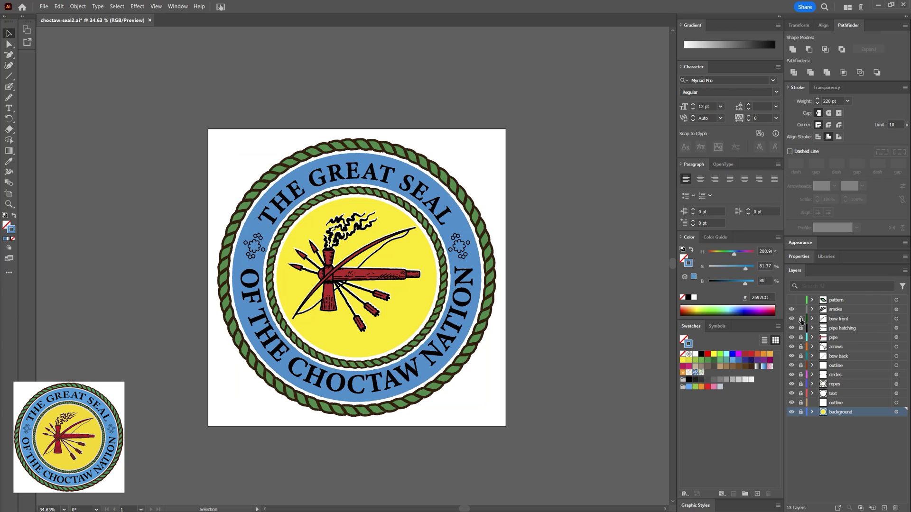
- Enlarge the ring lettering slightly from its center and shift both circle ornaments slightly up within the blue band
click(811, 396)
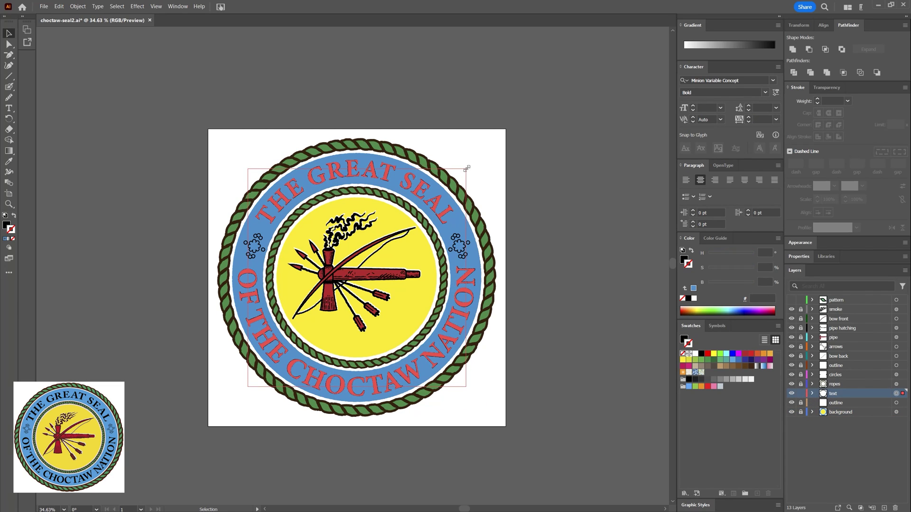
click(535, 236)
click(883, 375)
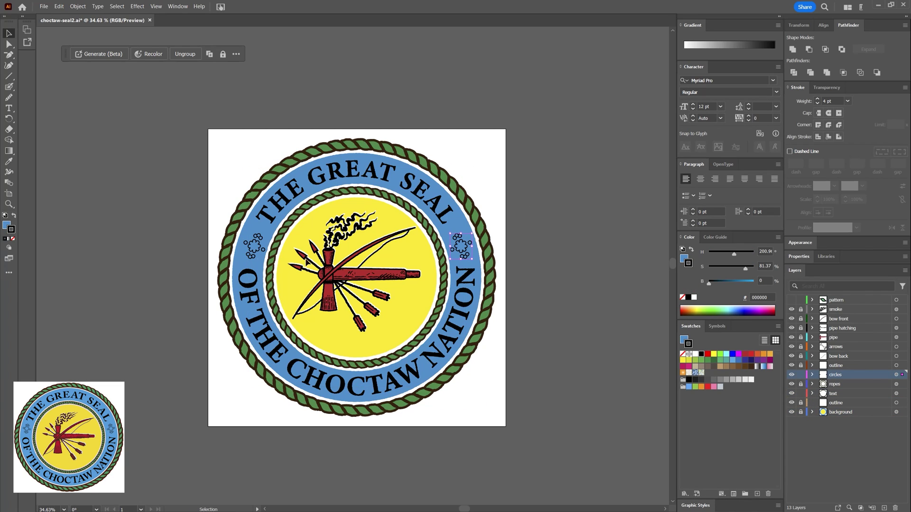
click(242, 341)
click(253, 246)
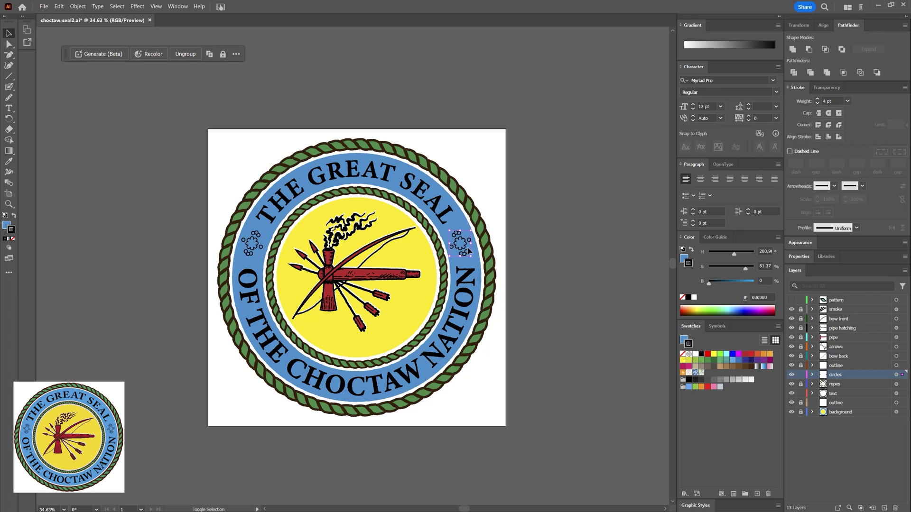
- Lock the circles layer, unlock the layers from outline to smoke, nudge the central artwork slightly down and save the file
key(ctrl+s)
click(541, 275)
click(801, 375)
drag(800, 366, 801, 309)
key(ctrl+a)
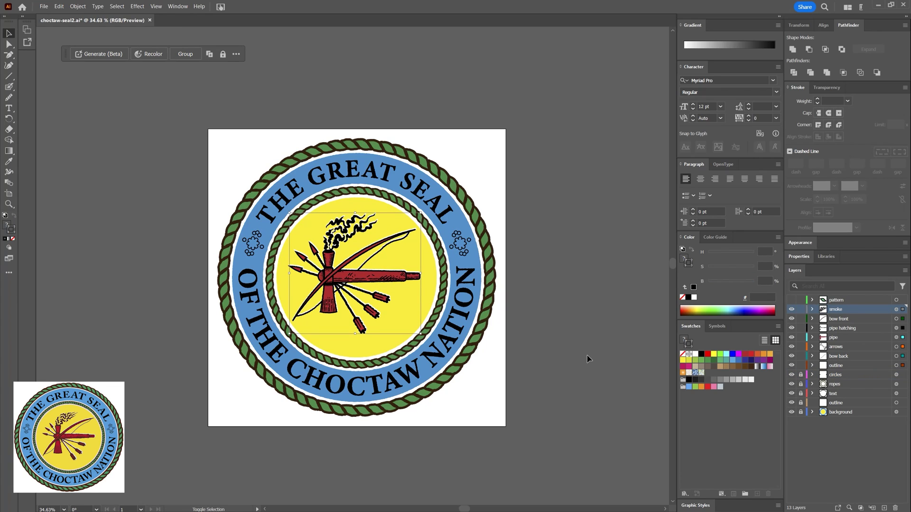
click(548, 276)
key(ctrl+s)
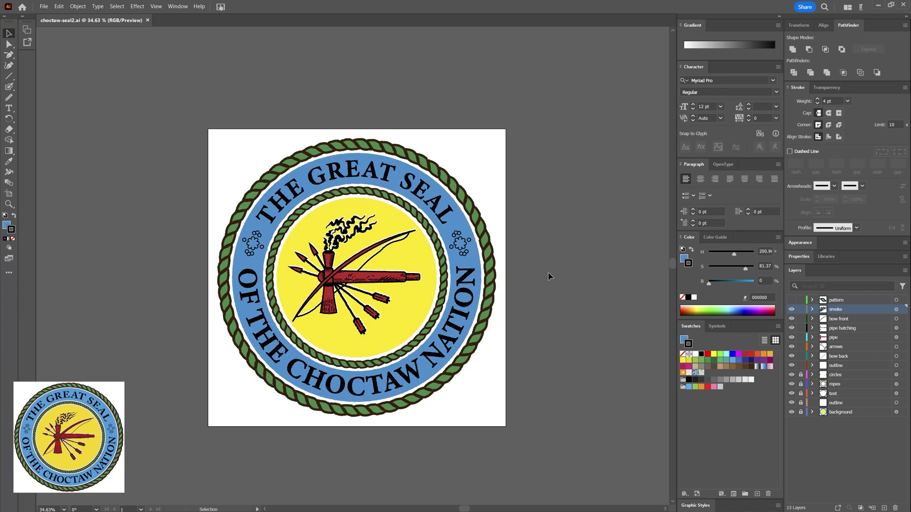
- Scale the outer rope ring slightly down from its center to fit closer around the blue ring, and save the file
click(483, 234)
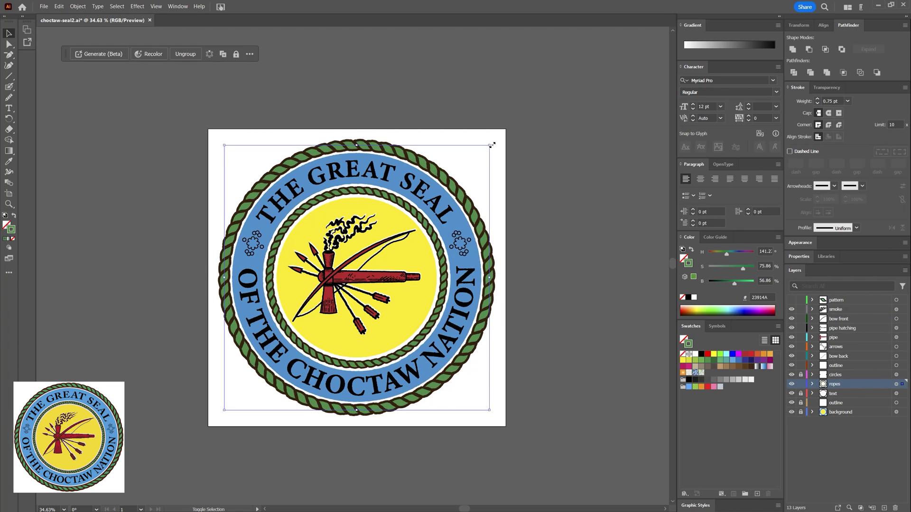
click(534, 231)
key(ctrl+s)
key(ctrl+z)
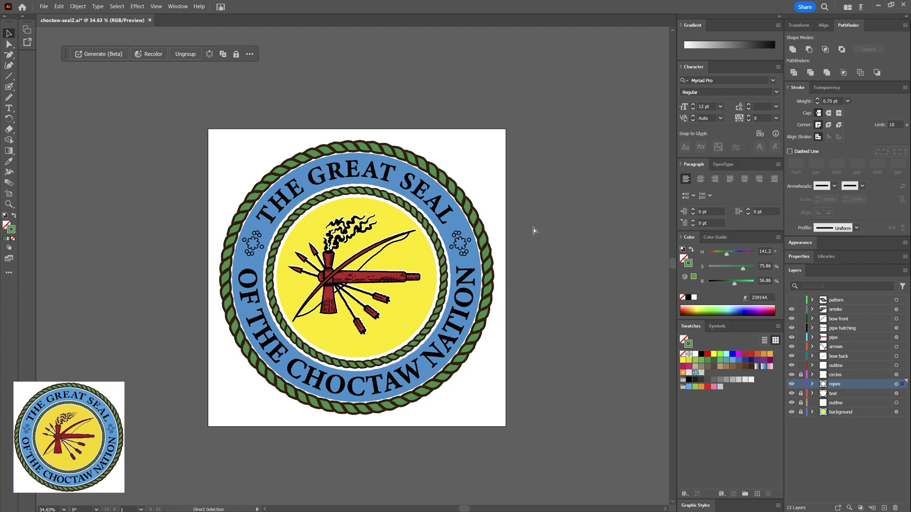
drag(491, 146, 489, 145)
click(514, 177)
click(475, 214)
click(519, 305)
scroll(308, 311, up, 3)
click(531, 180)
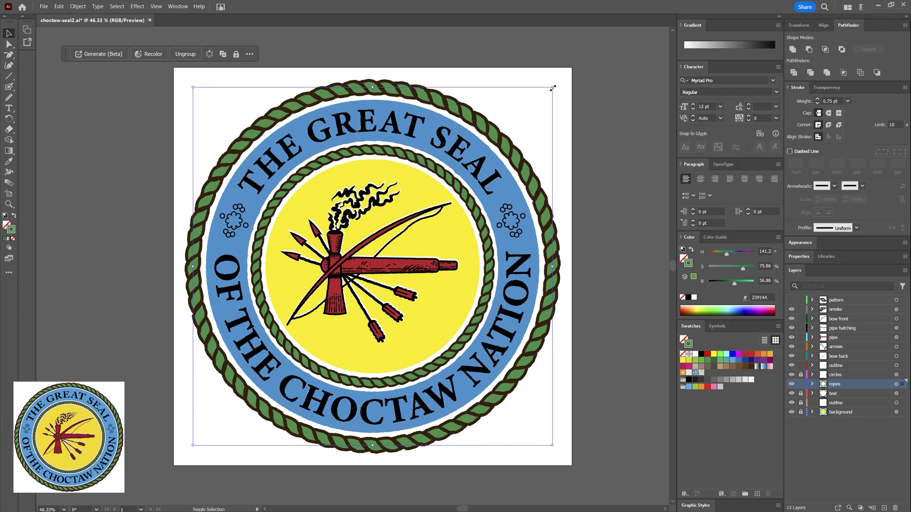
drag(553, 88, 552, 90)
click(526, 273)
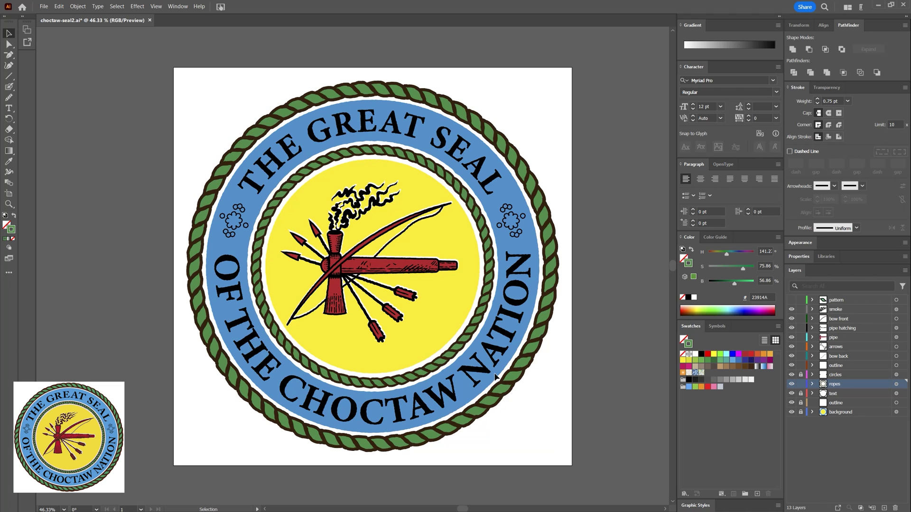
key(ctrl+s)
- Set the stroke weight of all artwork on the bow front layer to 10 pt and save the file
key(z)
mouse_move(417, 356)
mouse_down()
mouse_move(361, 357)
mouse_move(414, 357)
mouse_up()
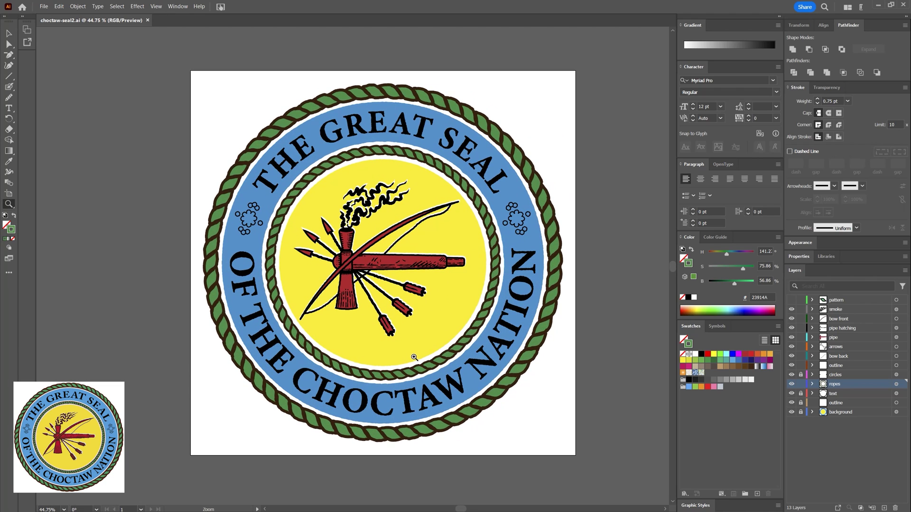
click(414, 357)
key(a)
click(896, 319)
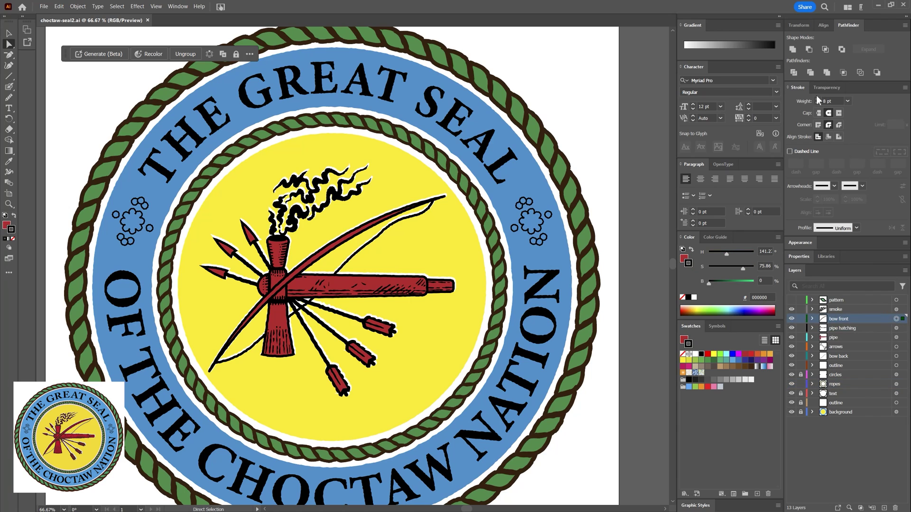
click(818, 100)
click(818, 99)
click(818, 99)
click(817, 100)
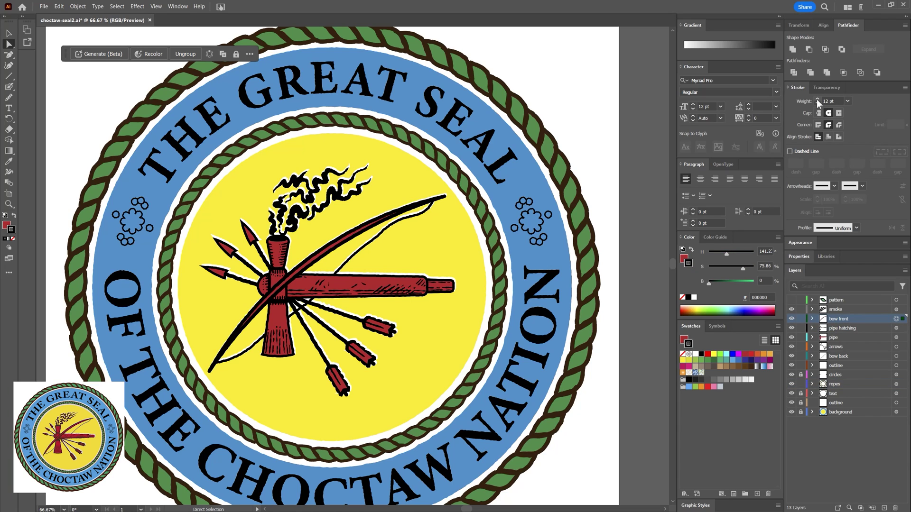
click(817, 103)
click(818, 103)
key(z)
drag(593, 366, 515, 365)
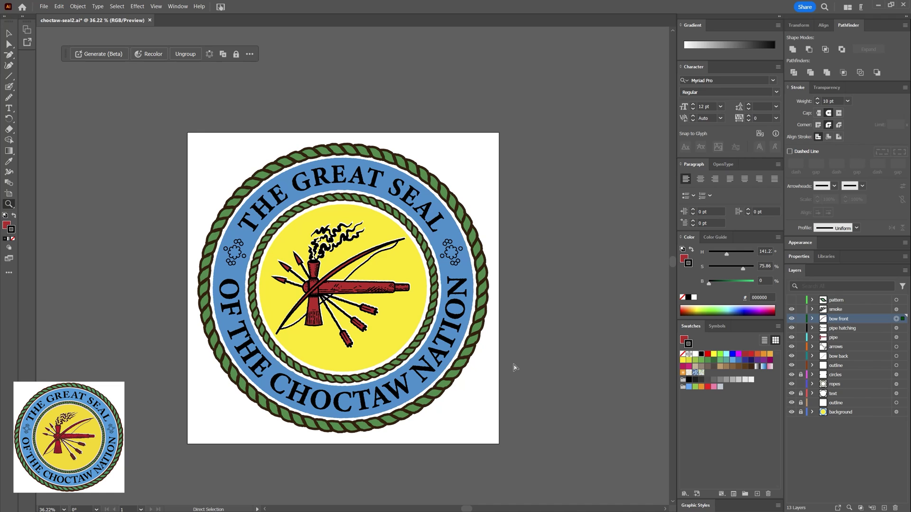
key(ctrl+s)
- Nudge the front bow artwork slightly right and down
key(ctrl+1)
key(v)
click(78, 6)
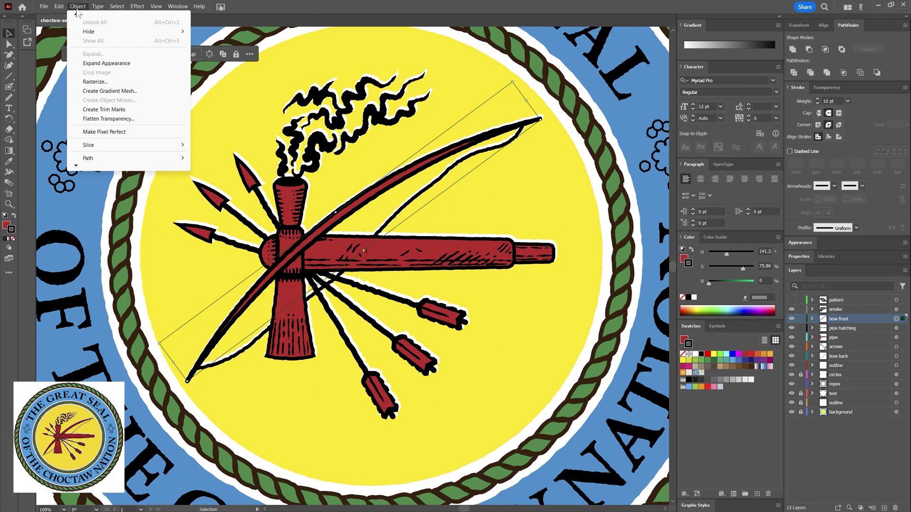
click(122, 92)
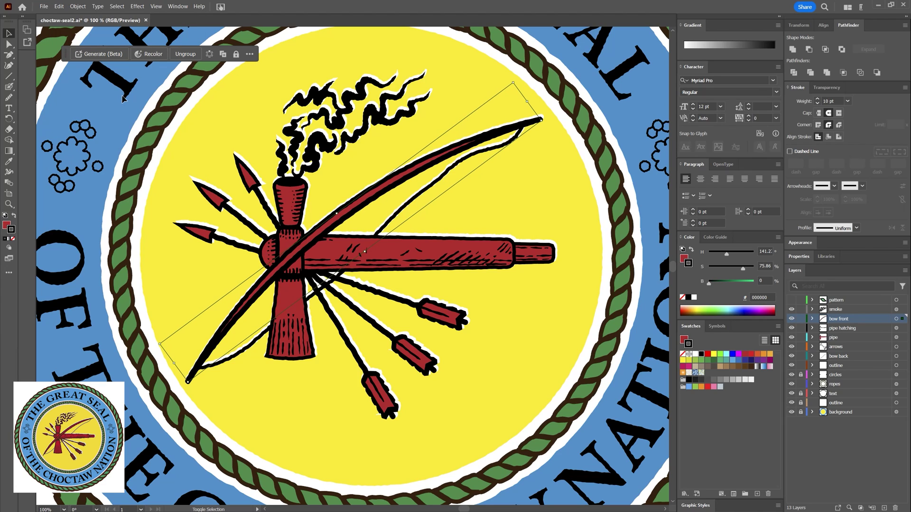
key(ctrl+z)
key(ctrl+shift+z)
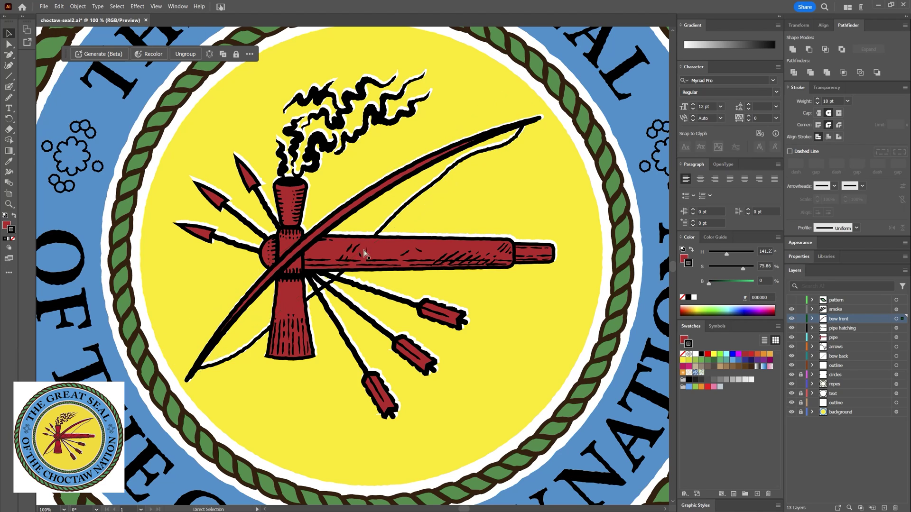
click(644, 361)
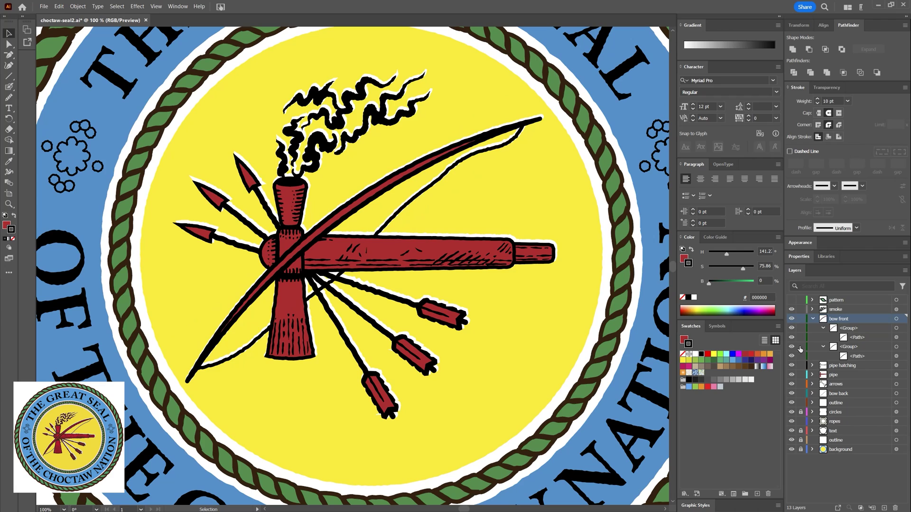
- Ungroup the lower bow path on the bow front layer and fill it with black
click(791, 347)
click(791, 347)
click(322, 212)
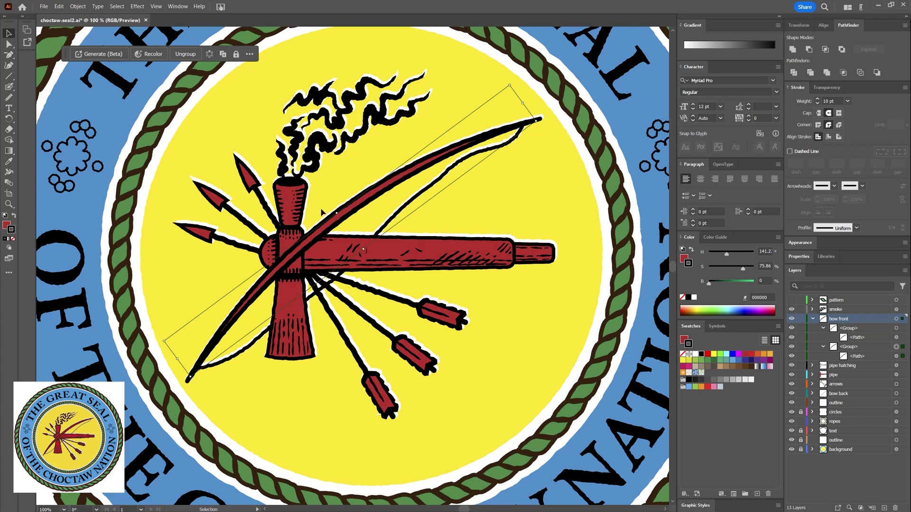
key(ctrl+shift+g)
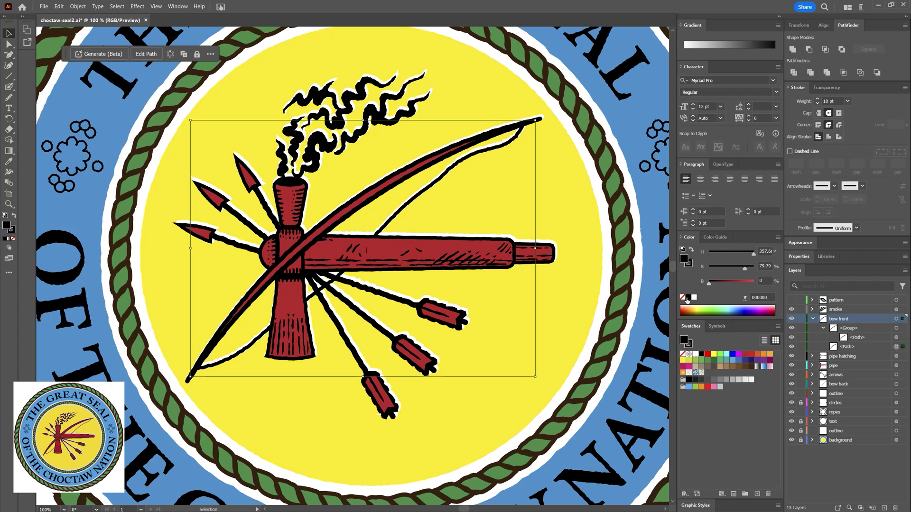
key(ctrl+shift+a)
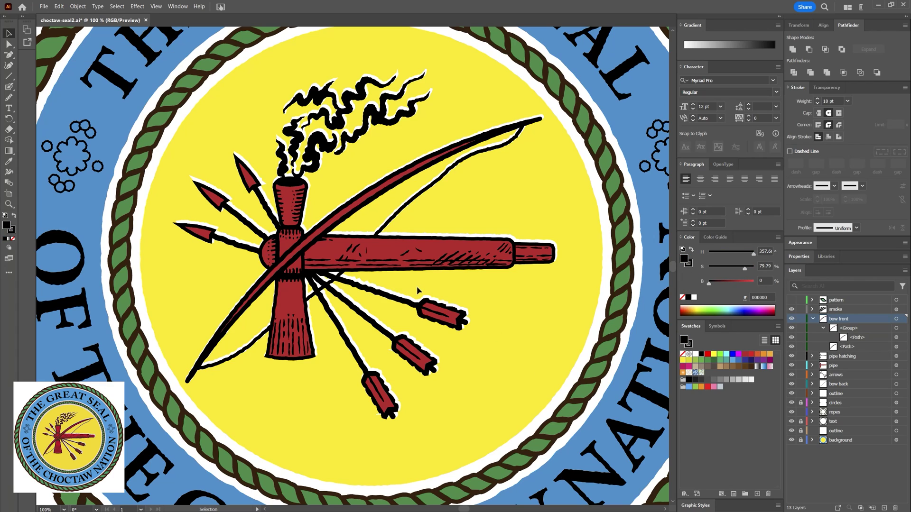
- Increase the outline stroke weight of the shapes on the pipe layer and save the file
click(315, 344)
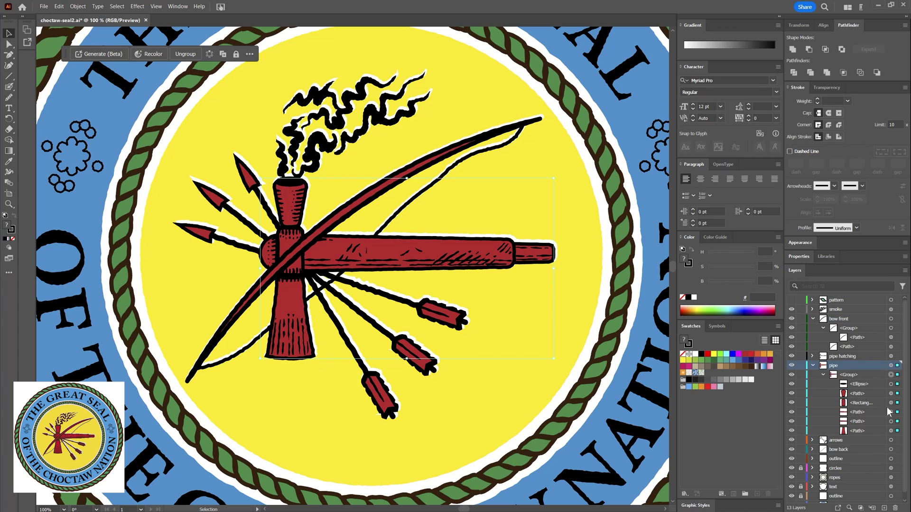
click(817, 99)
click(817, 99)
click(817, 99)
click(436, 395)
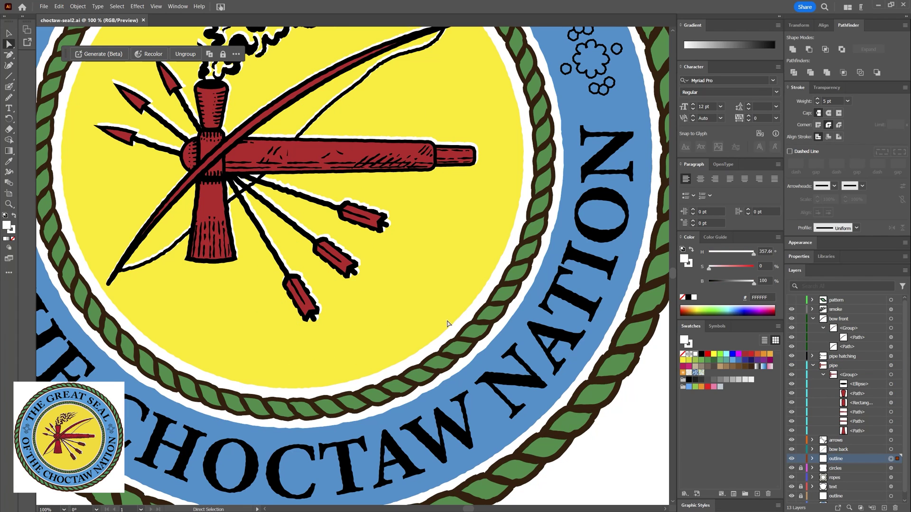
- Adjust the end of the lowest arrow and give the arrows' black shapes a 2 pt black stroke
drag(315, 307, 308, 311)
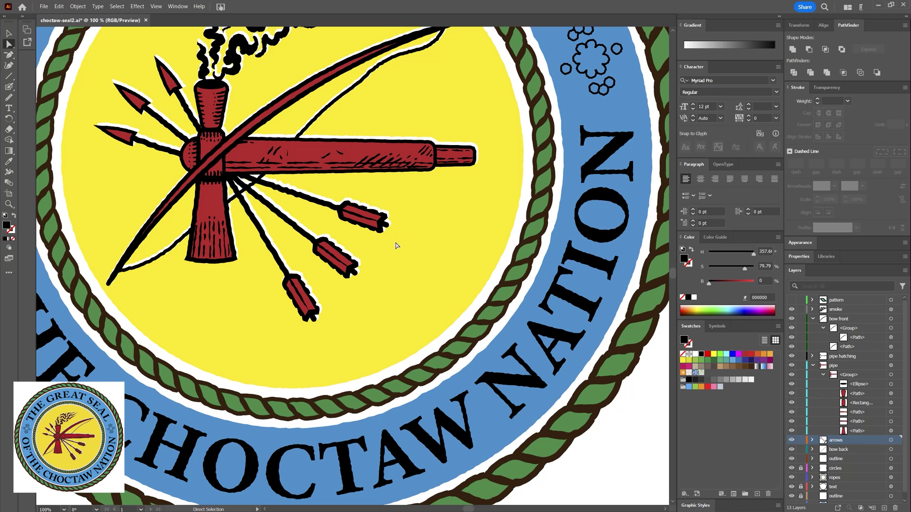
key(z)
drag(374, 280, 301, 325)
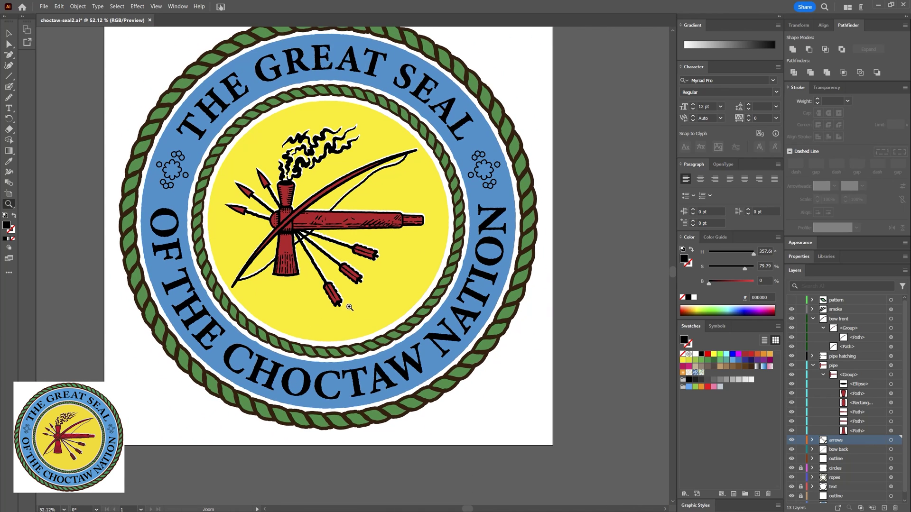
drag(349, 307, 370, 306)
click(353, 266)
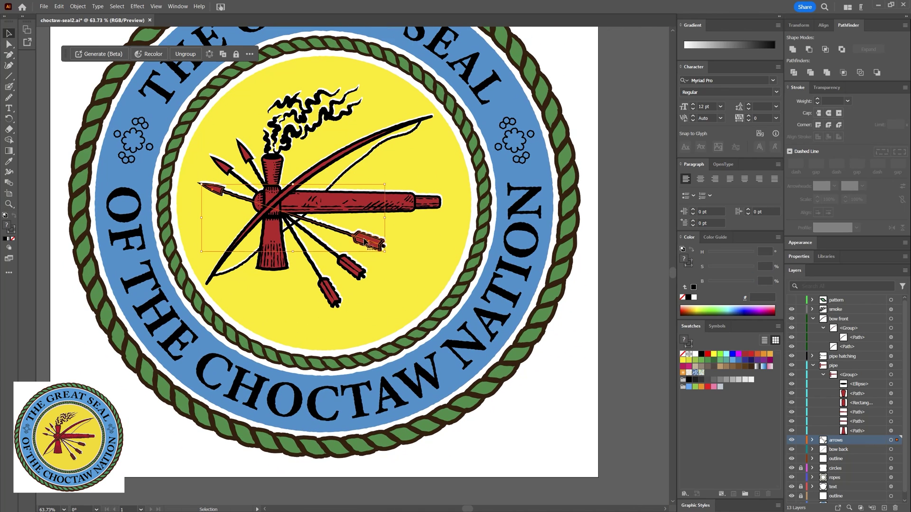
click(818, 101)
key(z)
drag(534, 380, 509, 310)
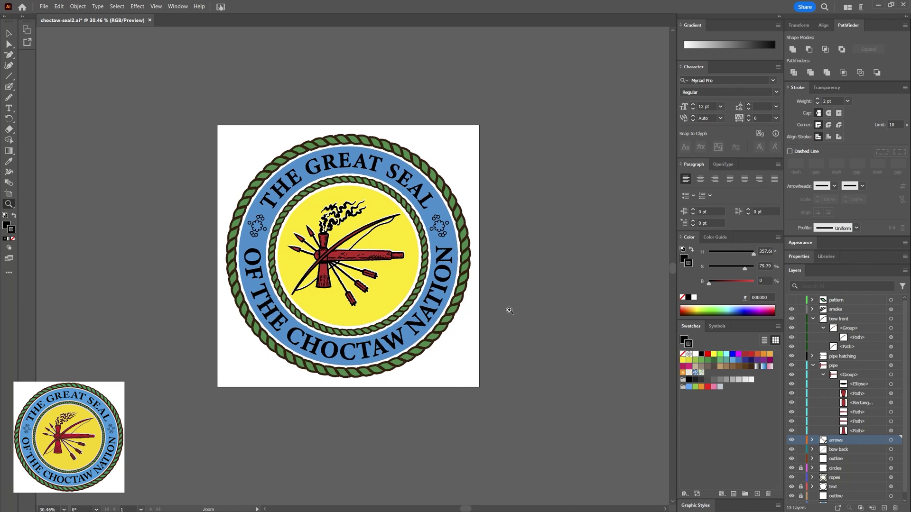
- Lock the pipe layer and select the hatching lines on the narrow end of the pipe stem
key(ctrl+equal)
key(ctrl+equal)
key(ctrl+equal)
key(ctrl+equal)
key(ctrl+equal)
key(a)
click(801, 366)
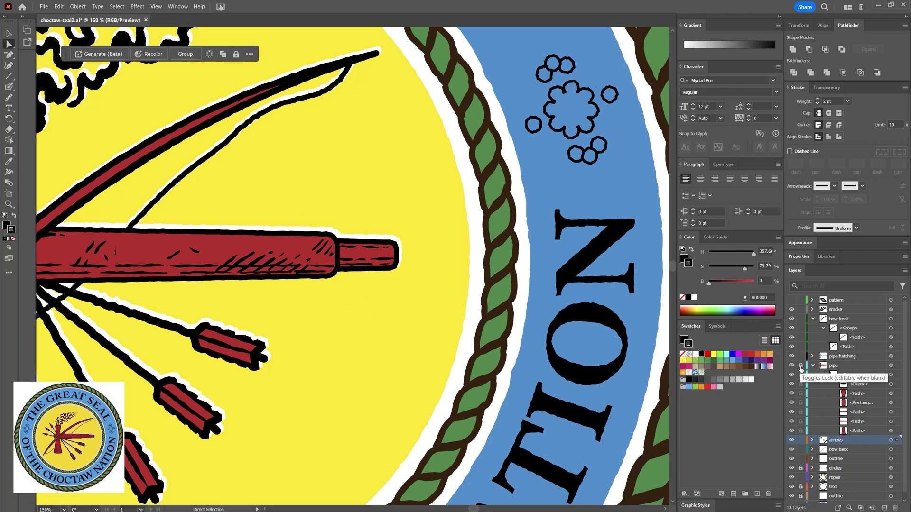
click(357, 264)
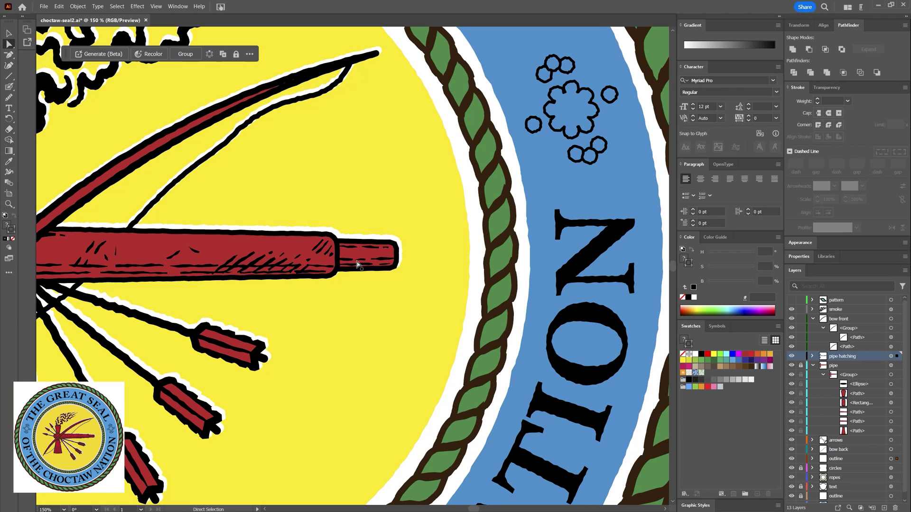
key(ctrl+2)
click(356, 251)
key(z)
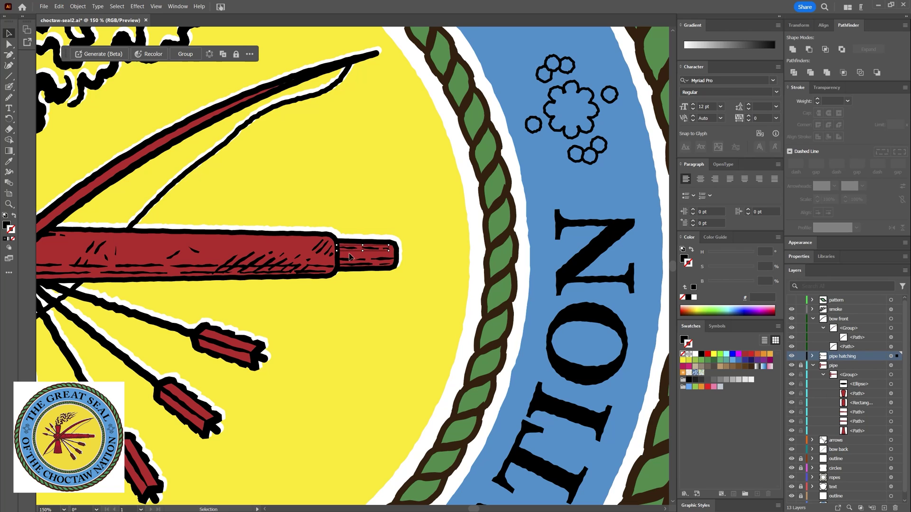
drag(310, 352, 204, 376)
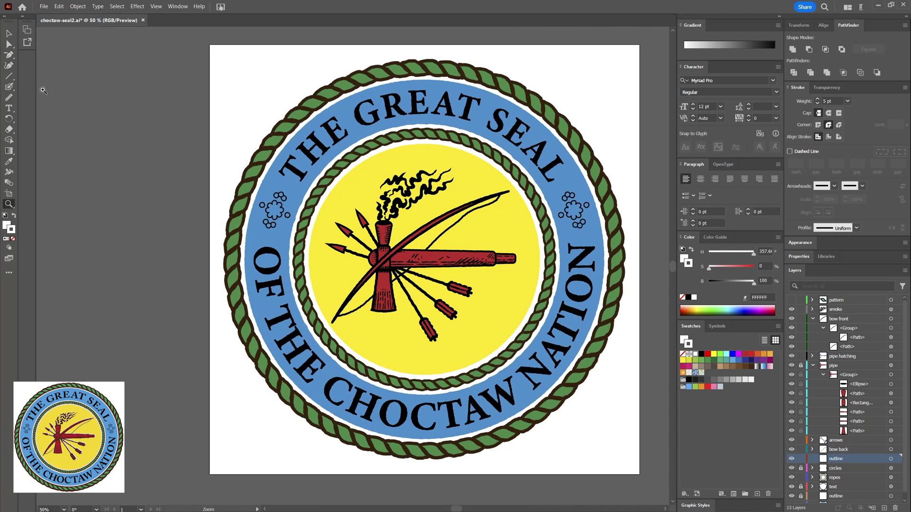
- Nudge the steepest arrow slightly up and to the left
click(9, 34)
click(376, 224)
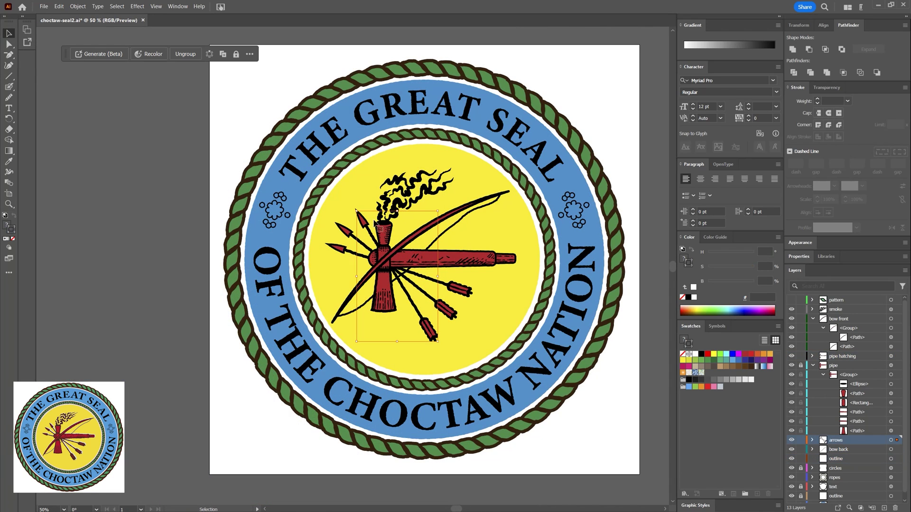
key(Up)
key(Up)
key(Up)
key(Up)
key(Up)
key(Up)
key(Up)
key(Up)
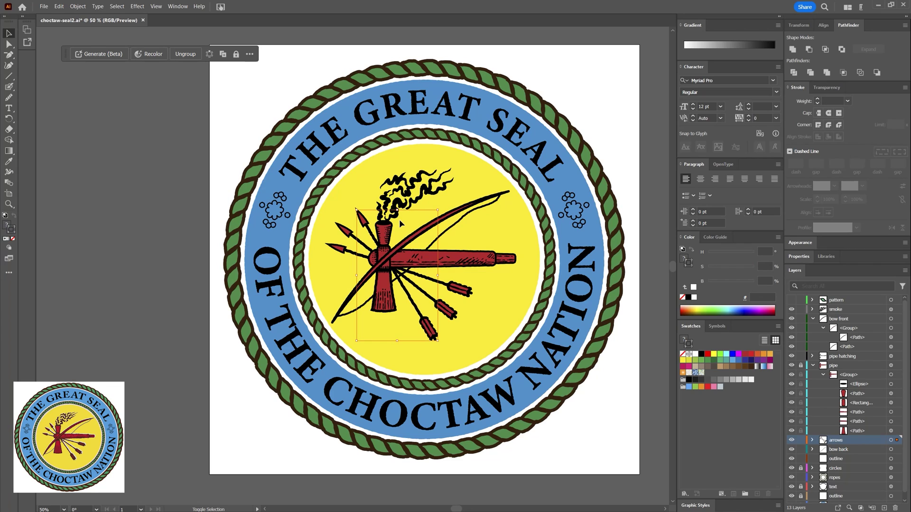
key(Up)
key(Up)
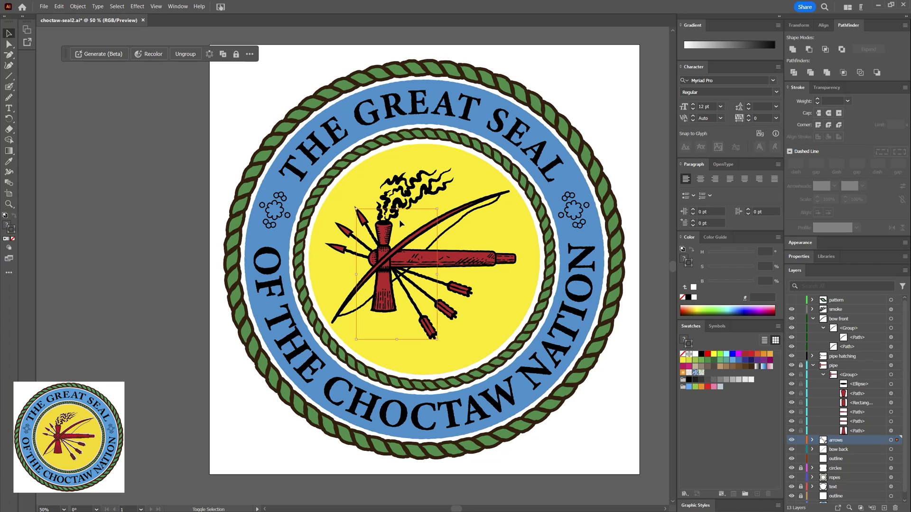
key(Left)
key(Left)
key(Left)
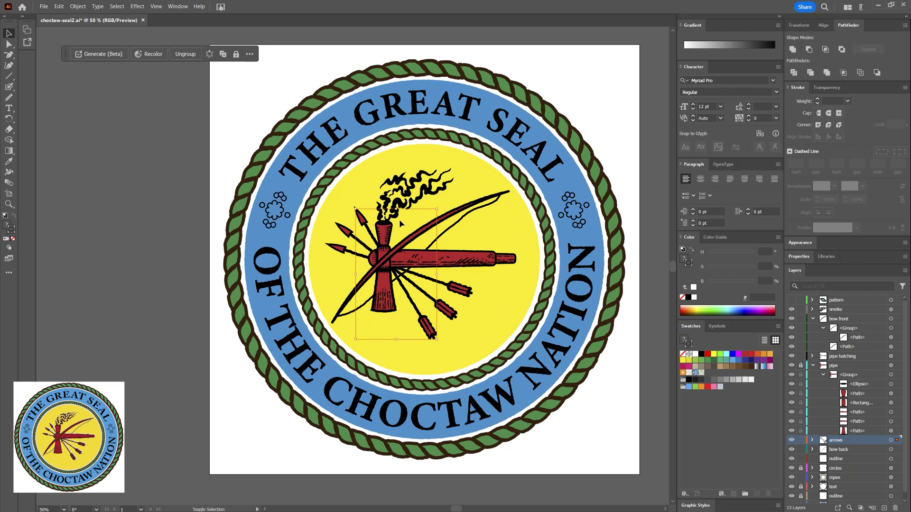
click(594, 402)
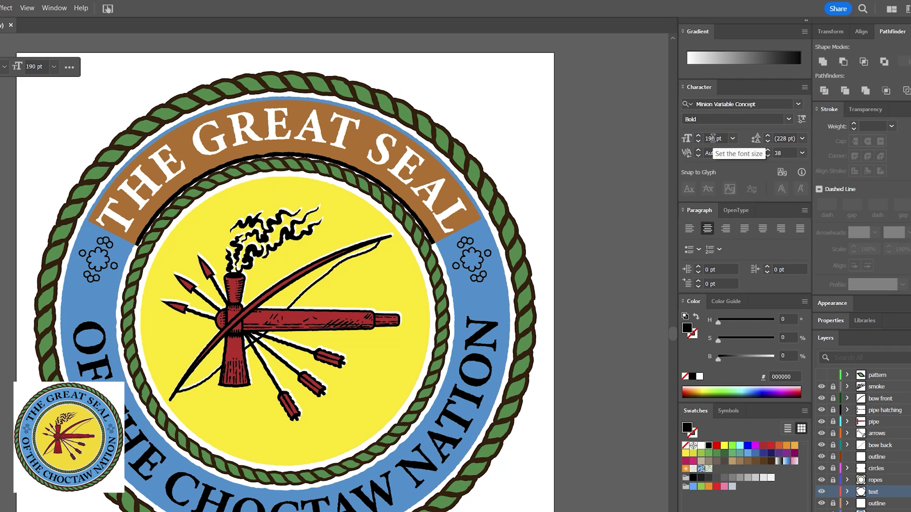
- Examine the font size and tracking settings of the upper and lower ring lettering
key(Escape)
click(389, 157)
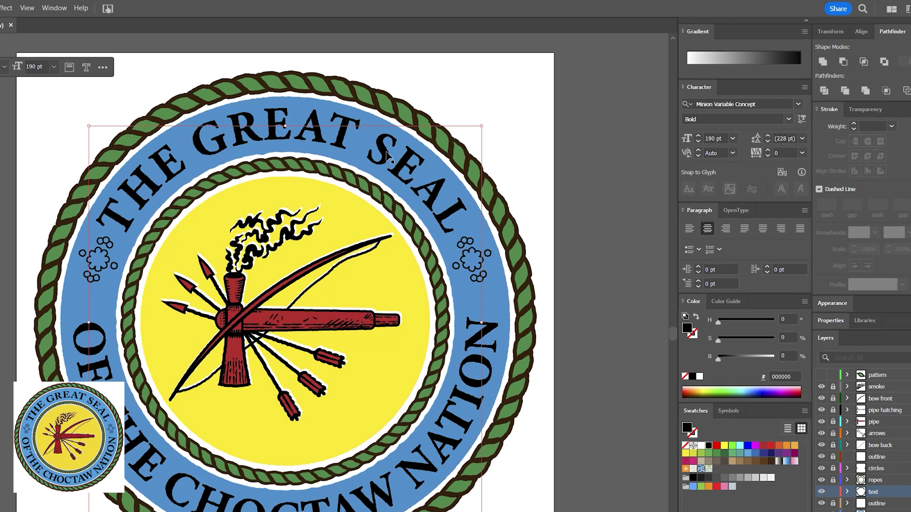
key(ctrl+shift+comma)
key(ctrl+shift+period)
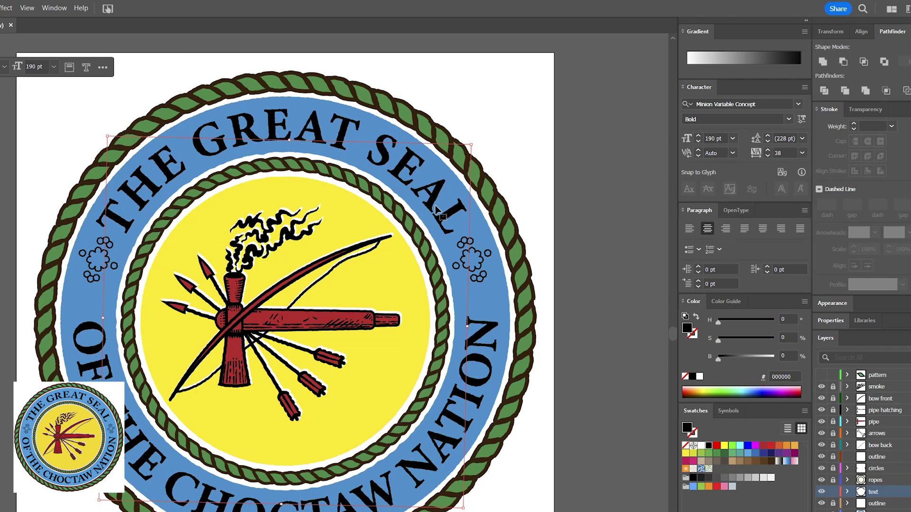
click(584, 420)
click(90, 332)
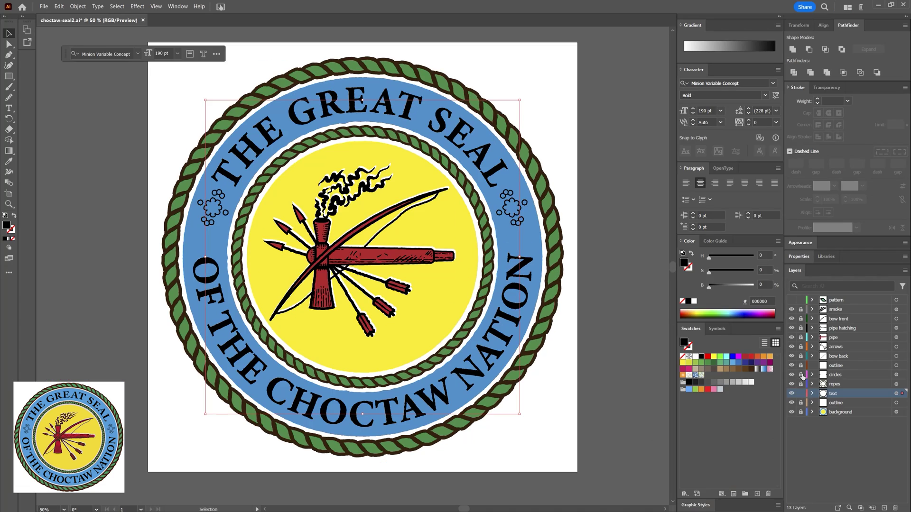
- Unlock the circles layer, lock the text layer, and move both circle ornaments slightly down within the blue band
click(801, 376)
click(801, 394)
click(901, 375)
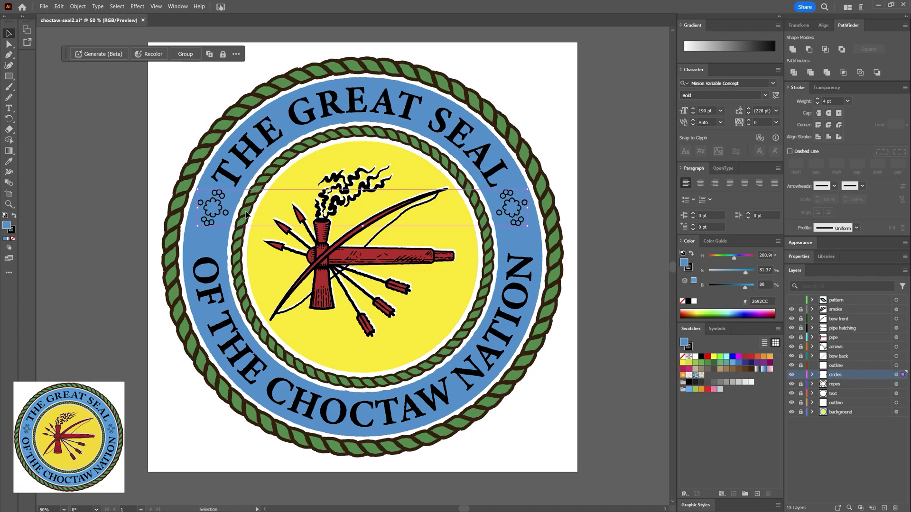
key(shift+Down)
key(shift+Down)
key(shift+Down)
key(shift+Down)
key(shift+Down)
- Shift the right circle ornament slightly right and the left one slightly left to center them in the blue band
click(525, 215)
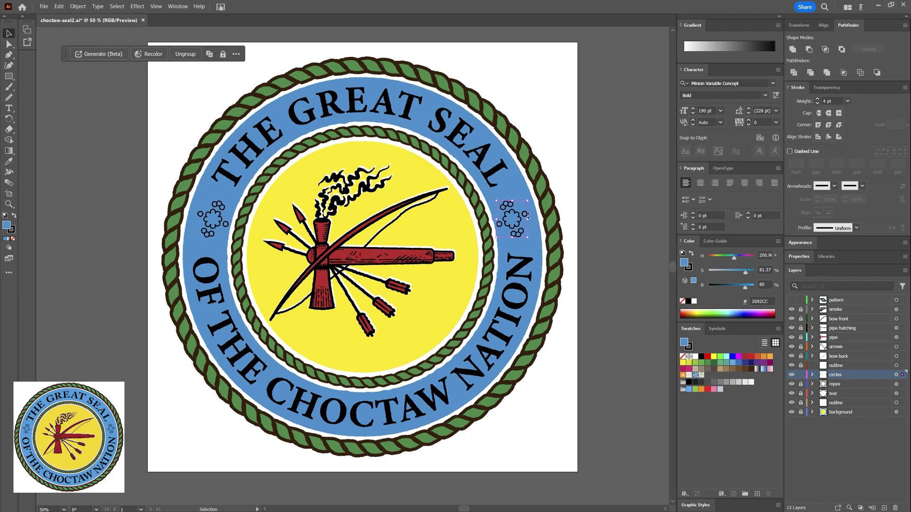
drag(528, 216, 525, 225)
click(209, 218)
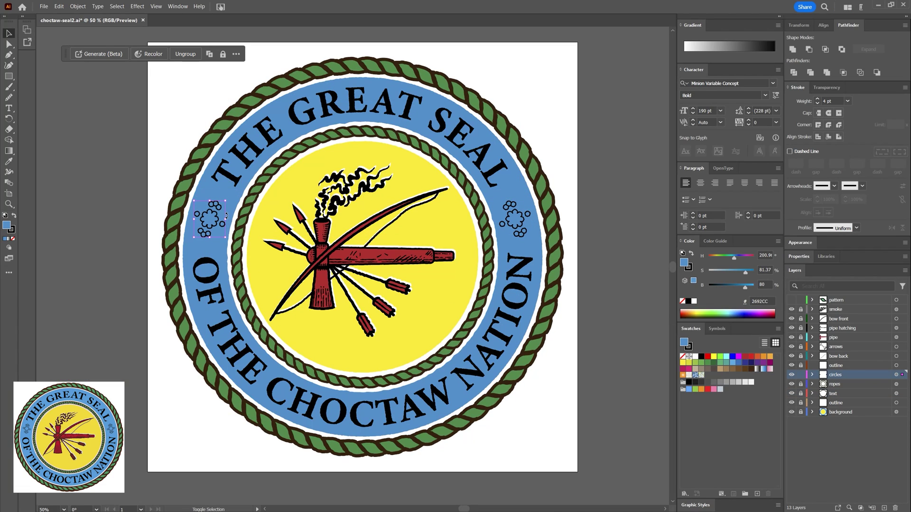
click(592, 290)
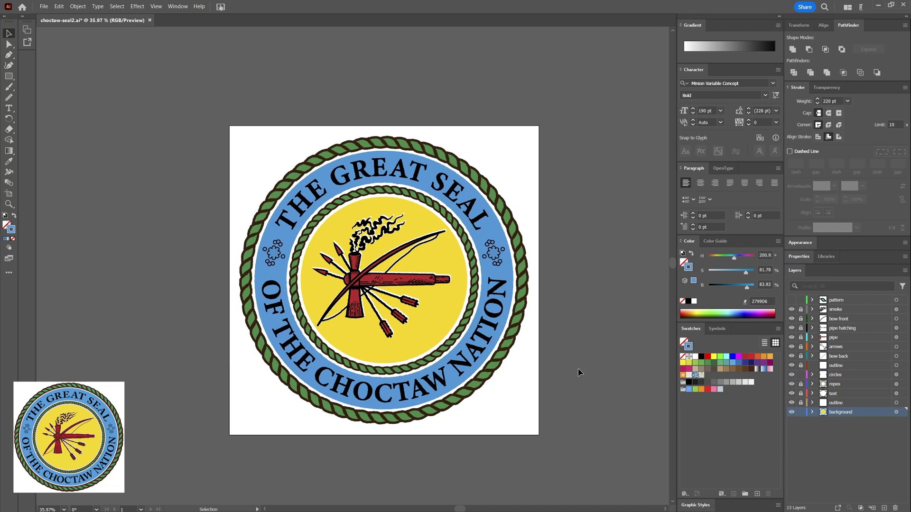